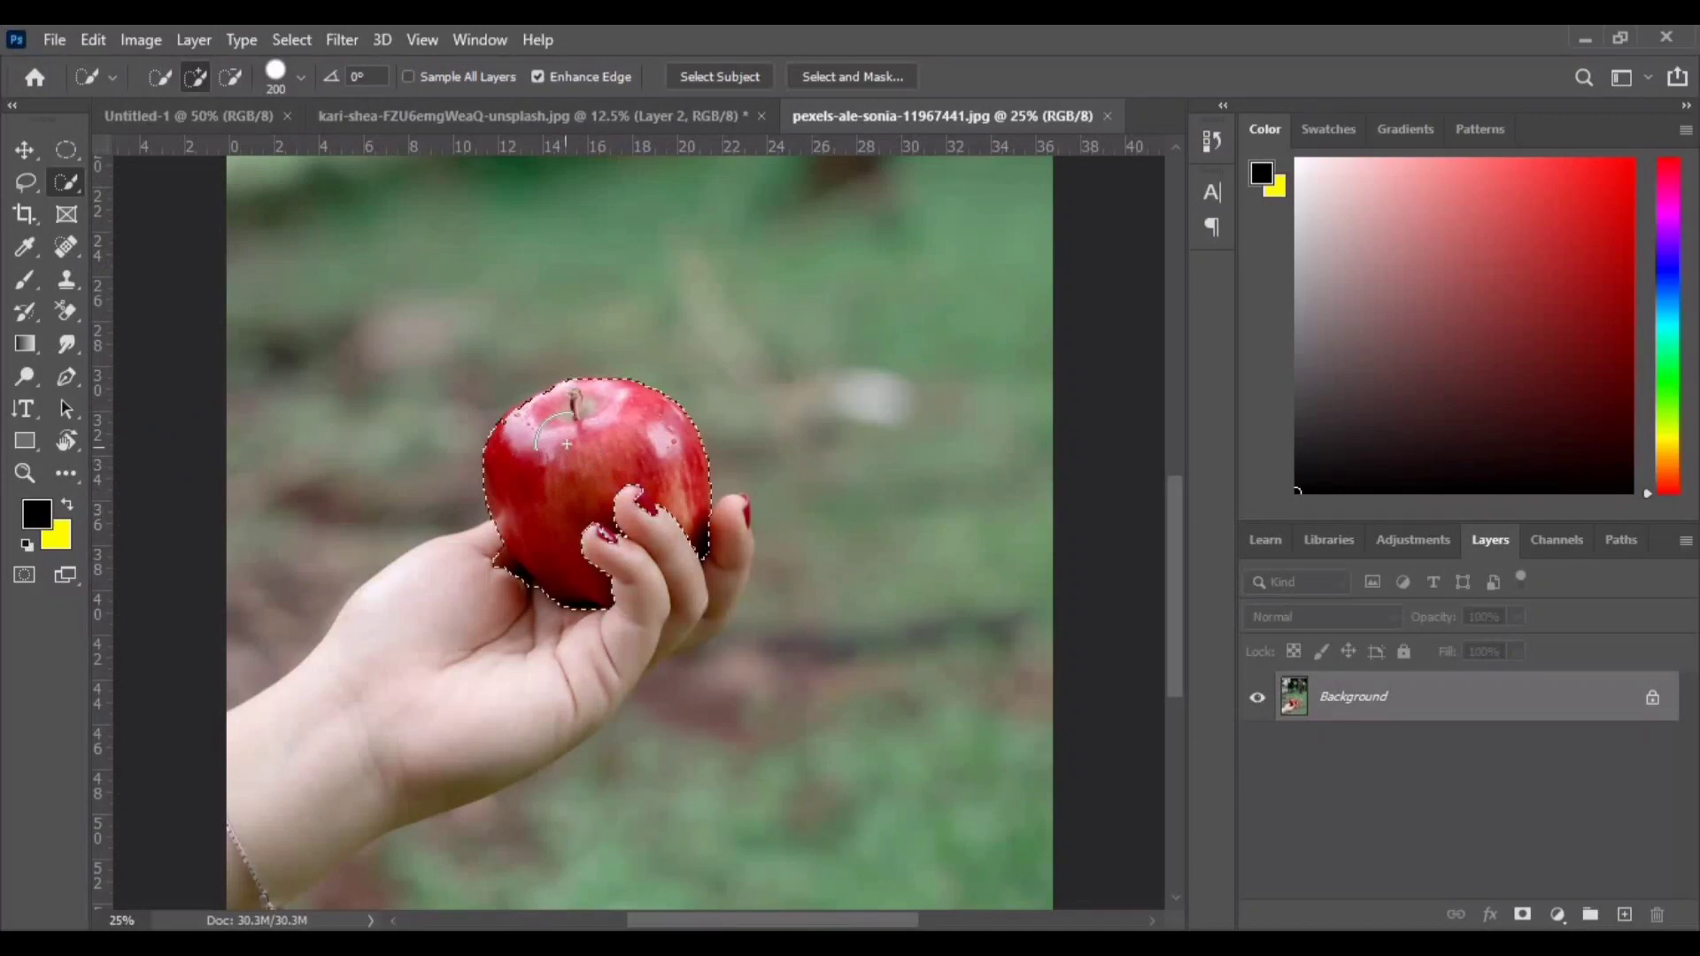
- Refine the apple selection near the fingertips, subtracting the fingernail area with a smaller Quick Selection brush
key(ctrl+1)
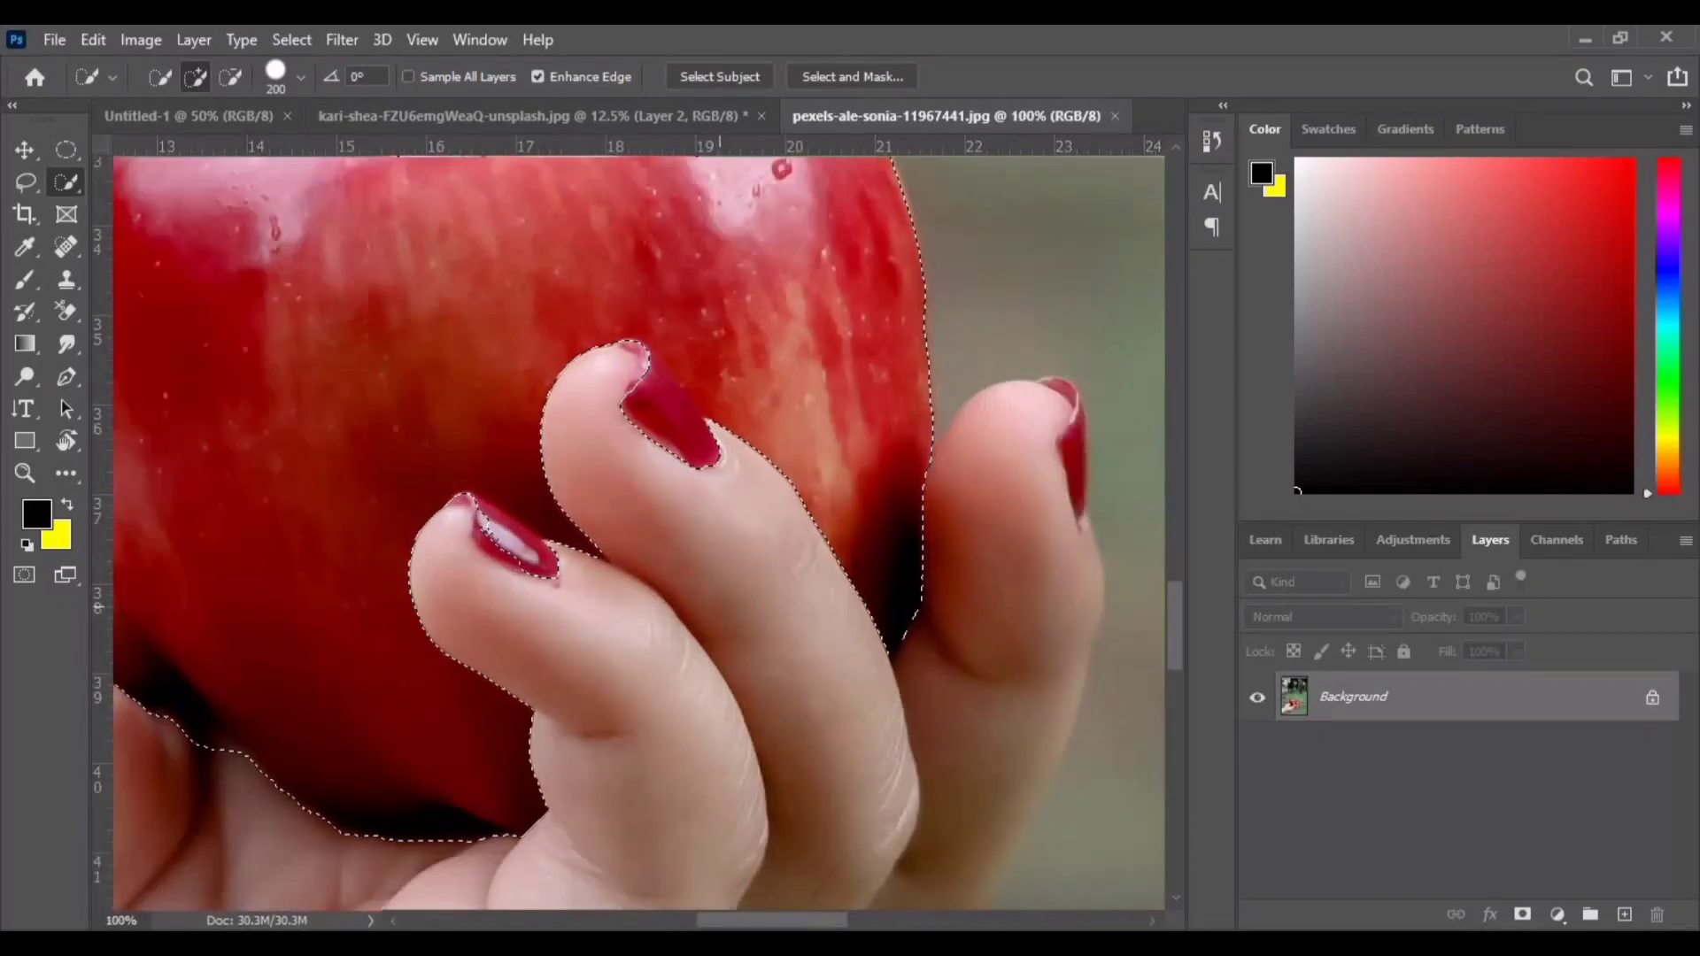
key(bracketleft)
key(bracketleft)
key(bracketleft)
key(bracketleft)
key(bracketleft)
key(bracketleft)
key(bracketleft)
alt+click(675, 475)
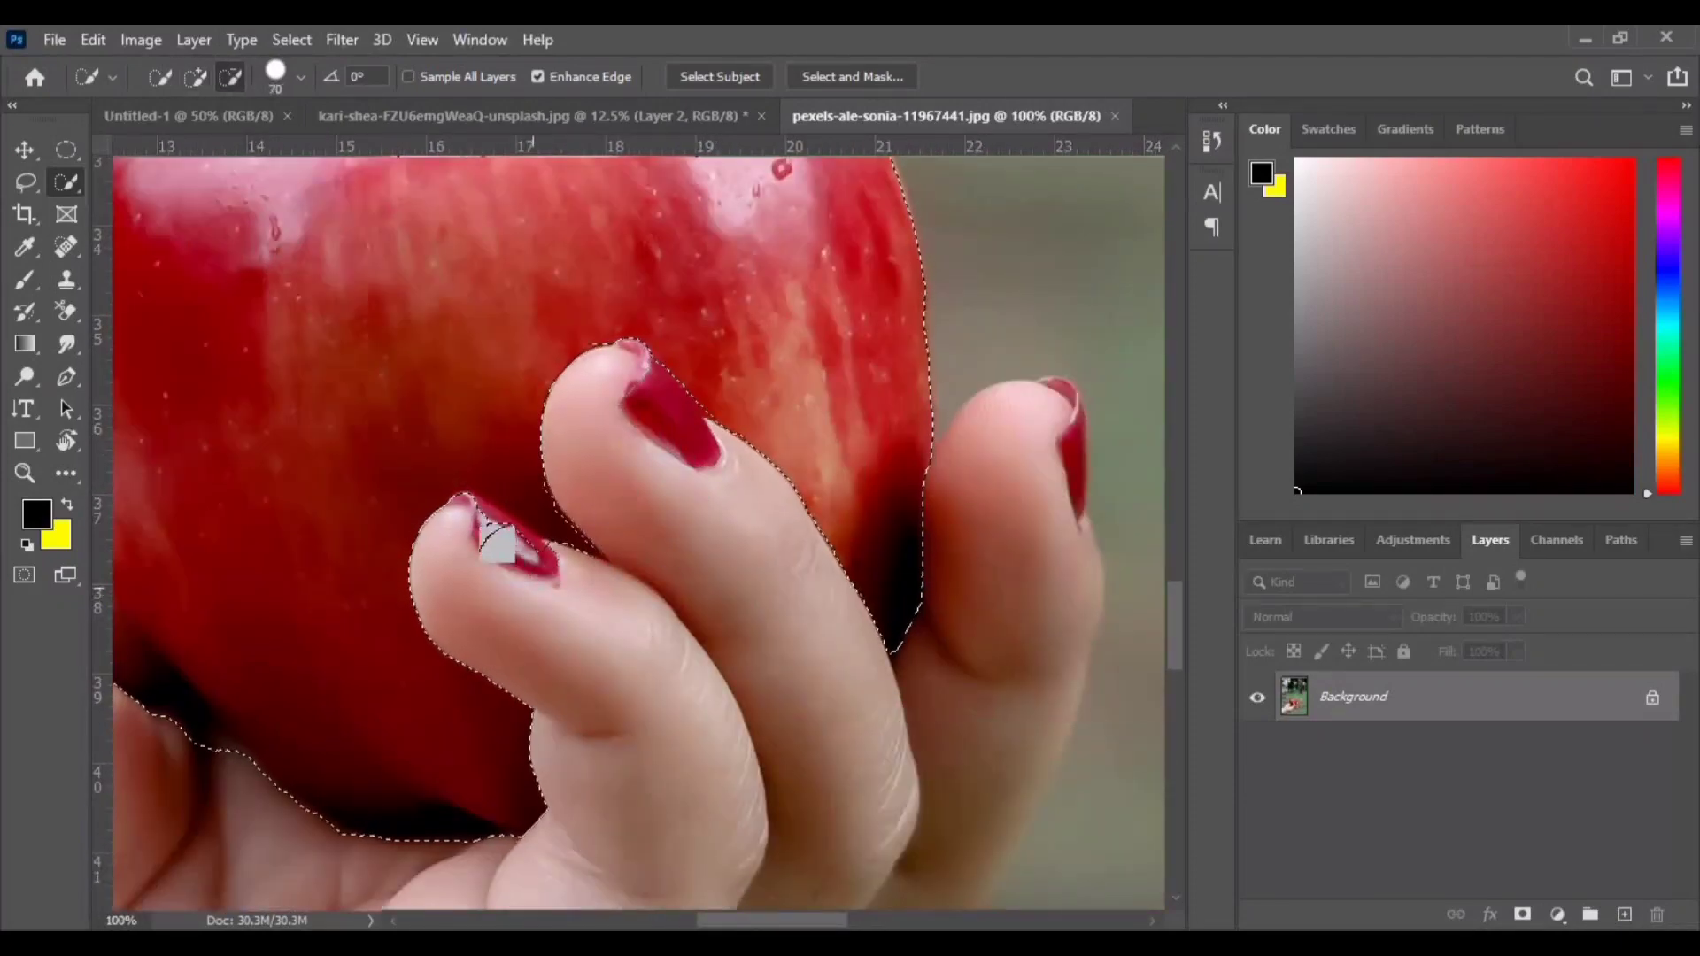
key(bracketleft)
key(bracketleft)
key(bracketleft)
key(bracketleft)
key(bracketleft)
drag(539, 509, 548, 524)
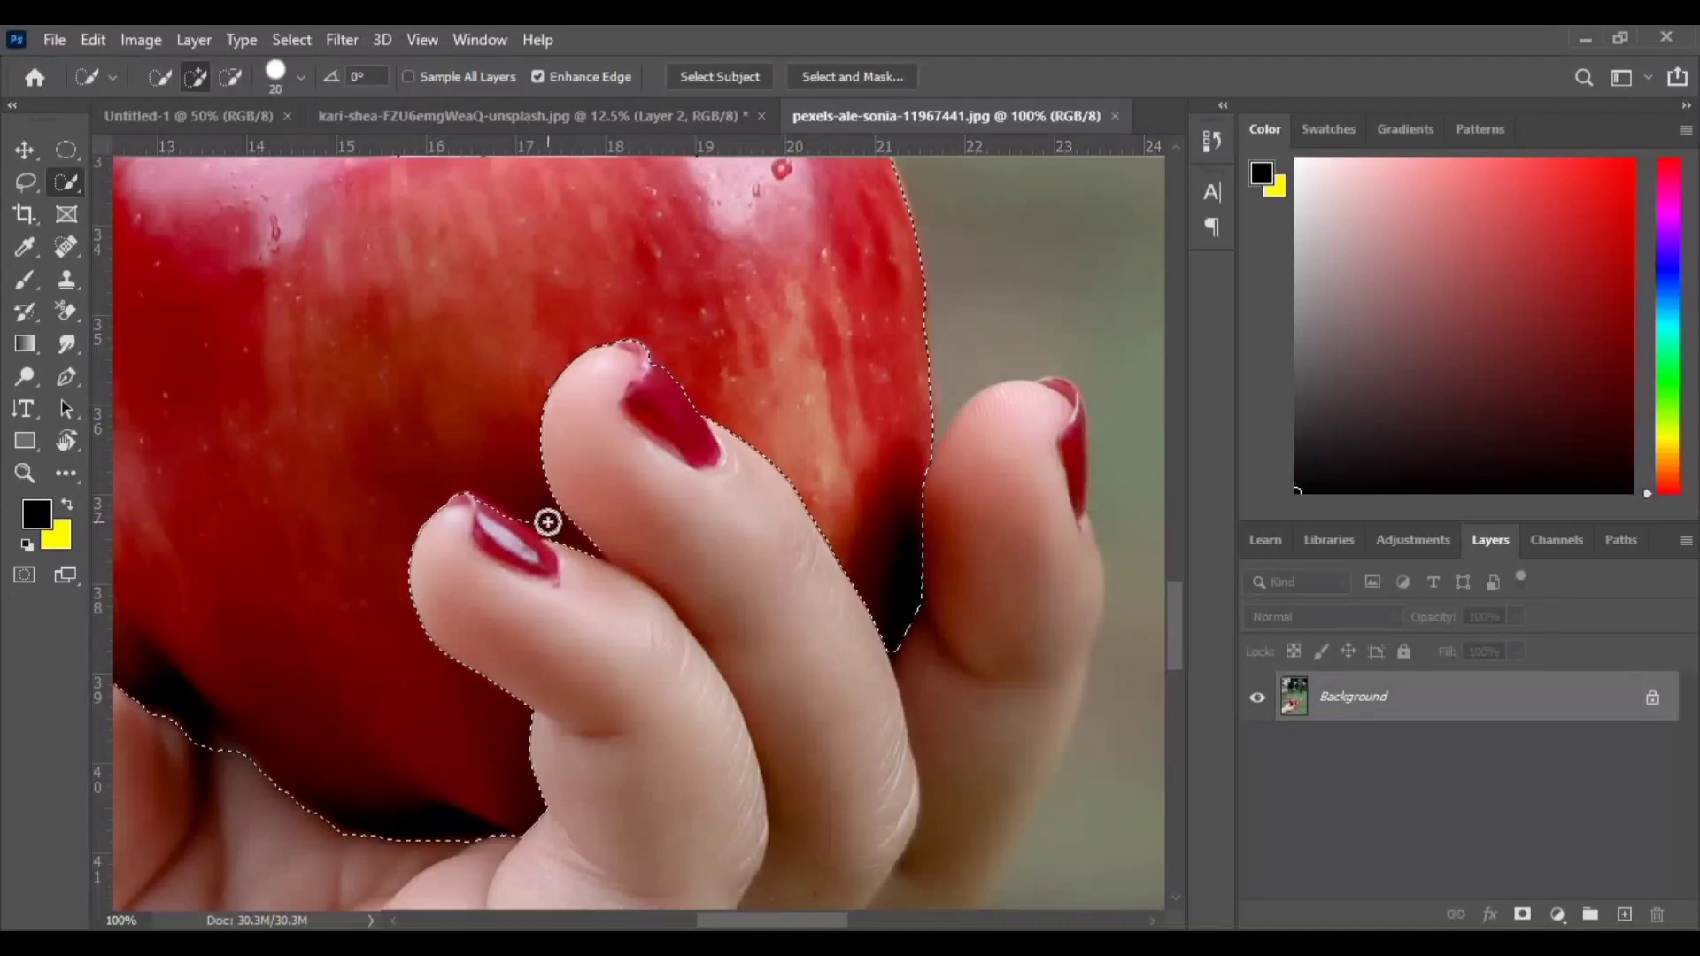
- Remove the gaps between the thumb and apple and around the stem from the apple selection
scroll(592, 608, down, 3)
scroll(417, 615, left, 5)
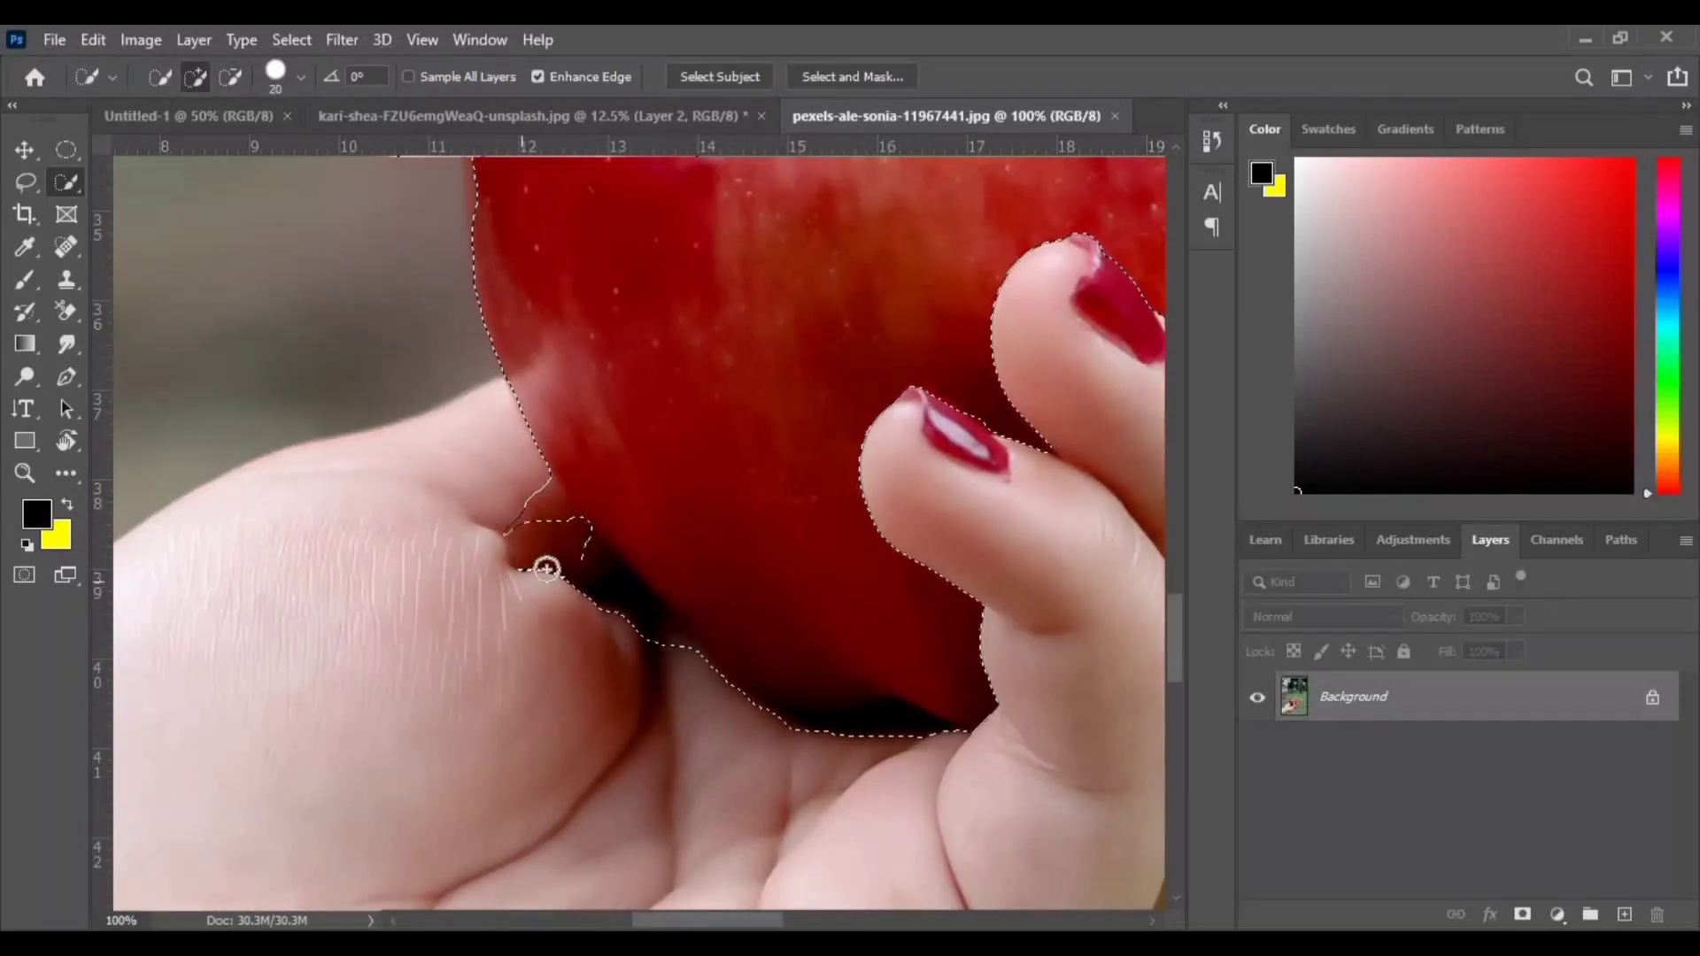
key(bracketright)
key(bracketright)
key(bracketright)
alt+click(535, 524)
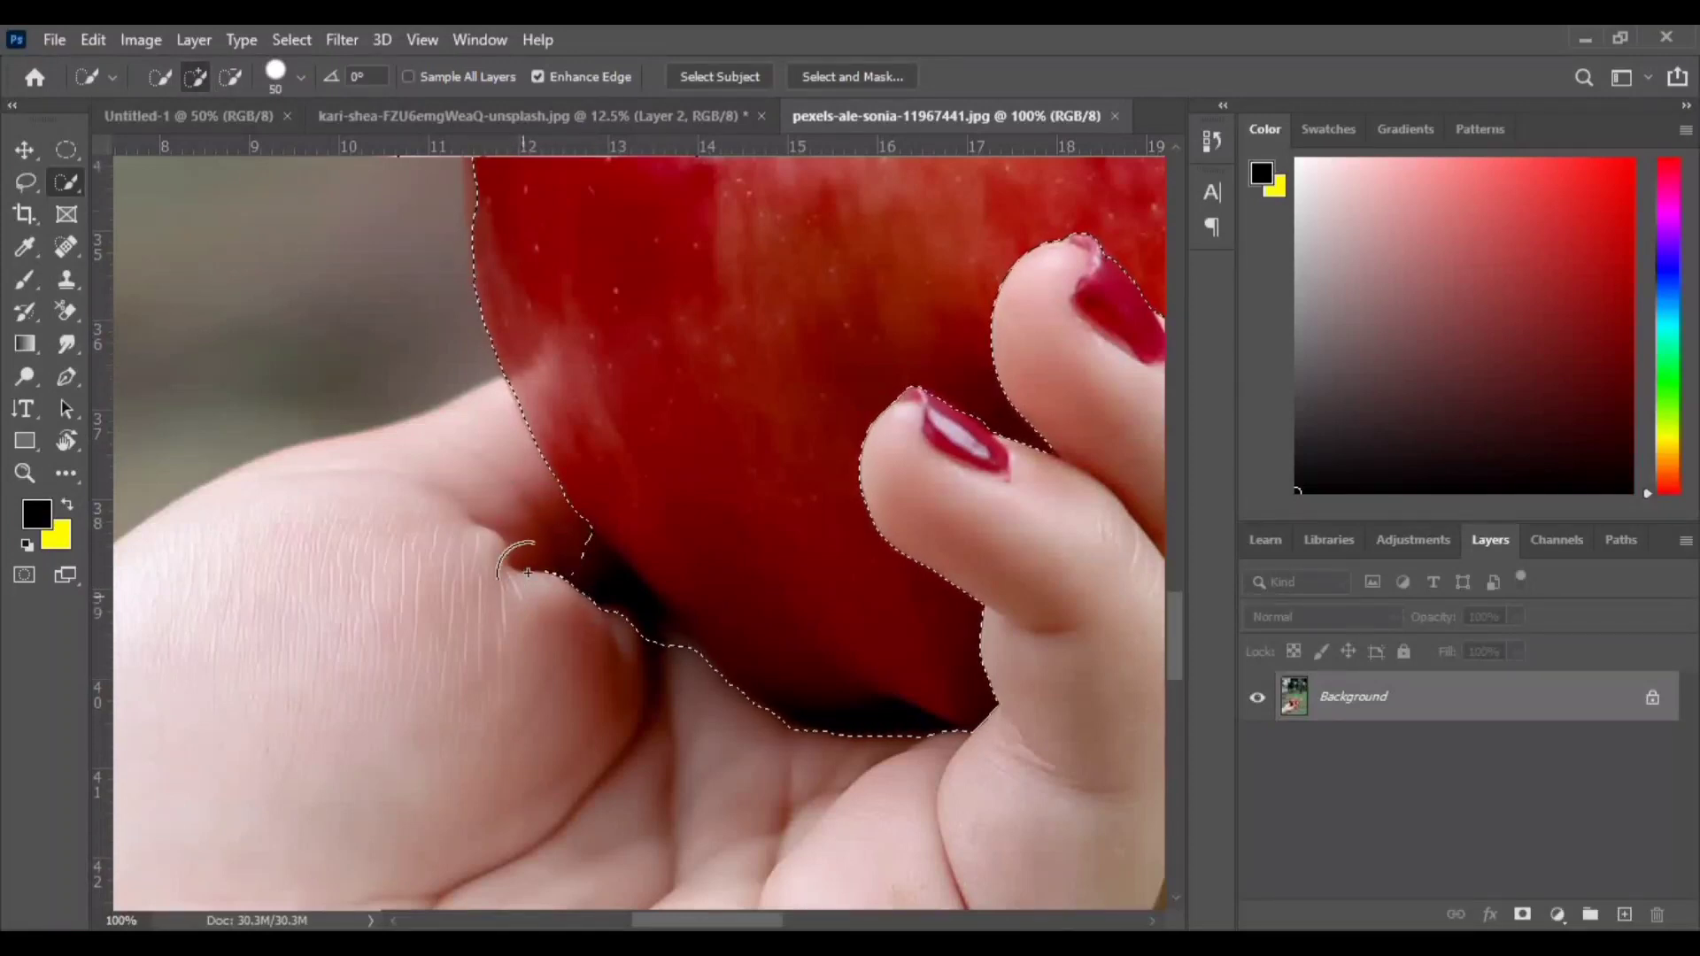
scroll(520, 605, up, 5)
scroll(581, 655, up, 1)
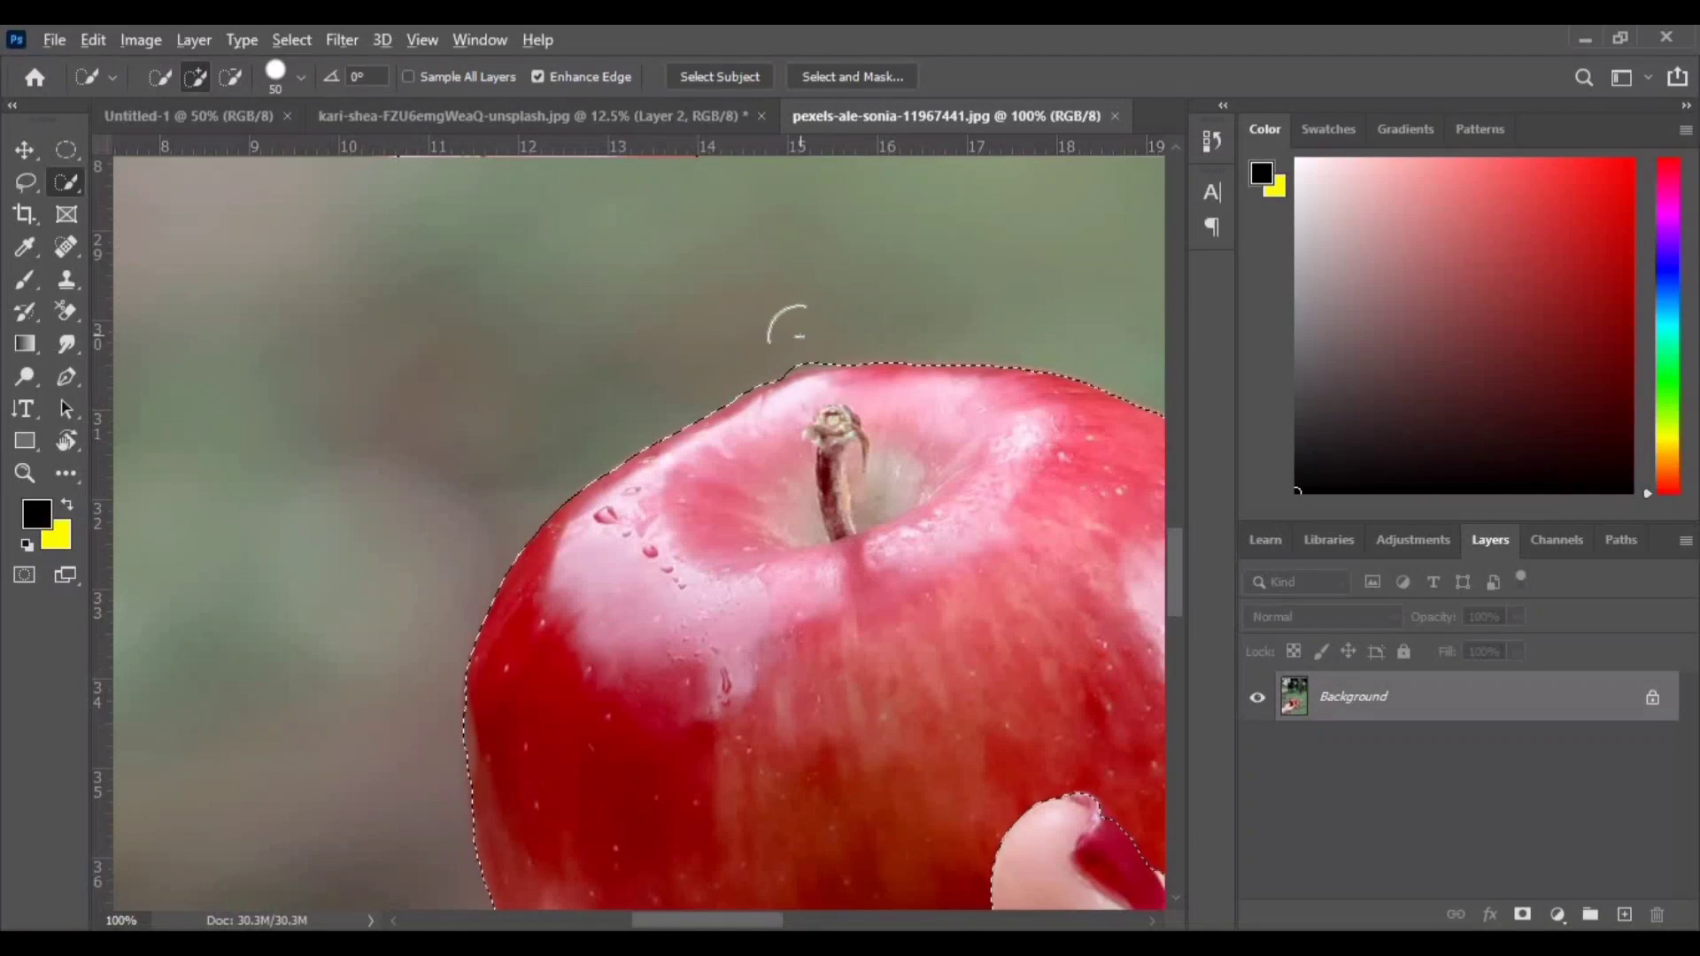
drag(989, 485, 876, 531)
- Finish the apple selection along its lower edge and copy it to a new layer
key(ctrl+minus)
key(ctrl+minus)
key(ctrl+minus)
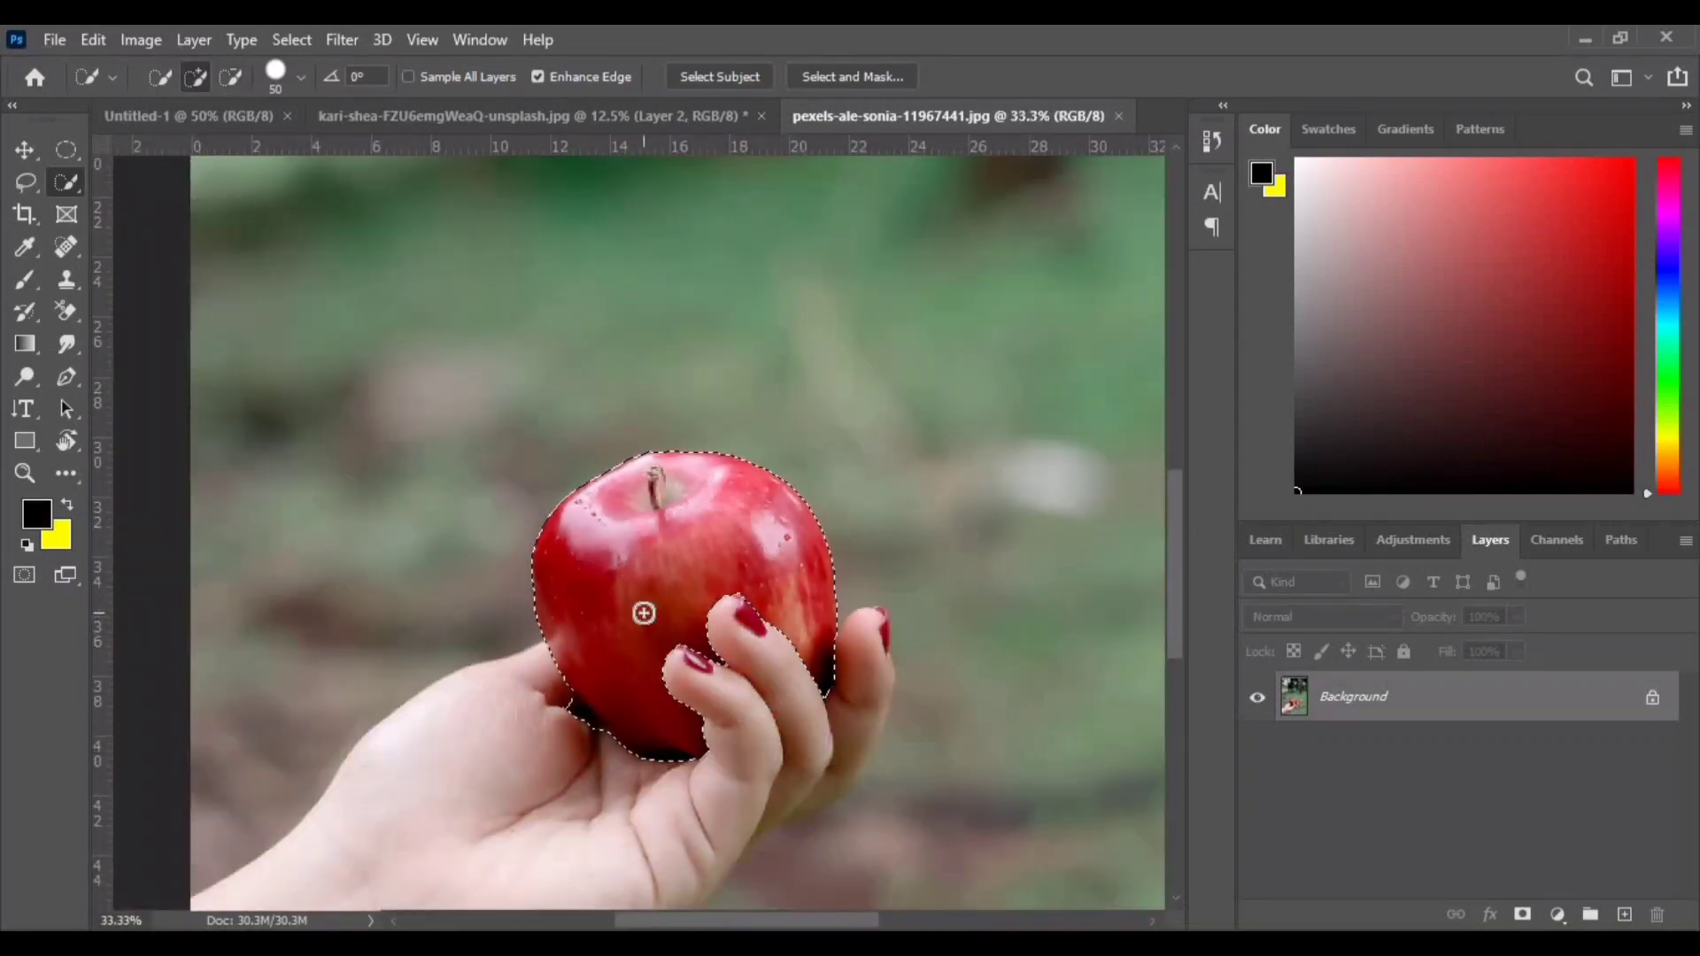
key(ctrl+plus)
key(ctrl+plus)
scroll(641, 611, down, 4)
mouse_move(478, 497)
mouse_down()
mouse_move(645, 626)
mouse_move(645, 607)
mouse_up()
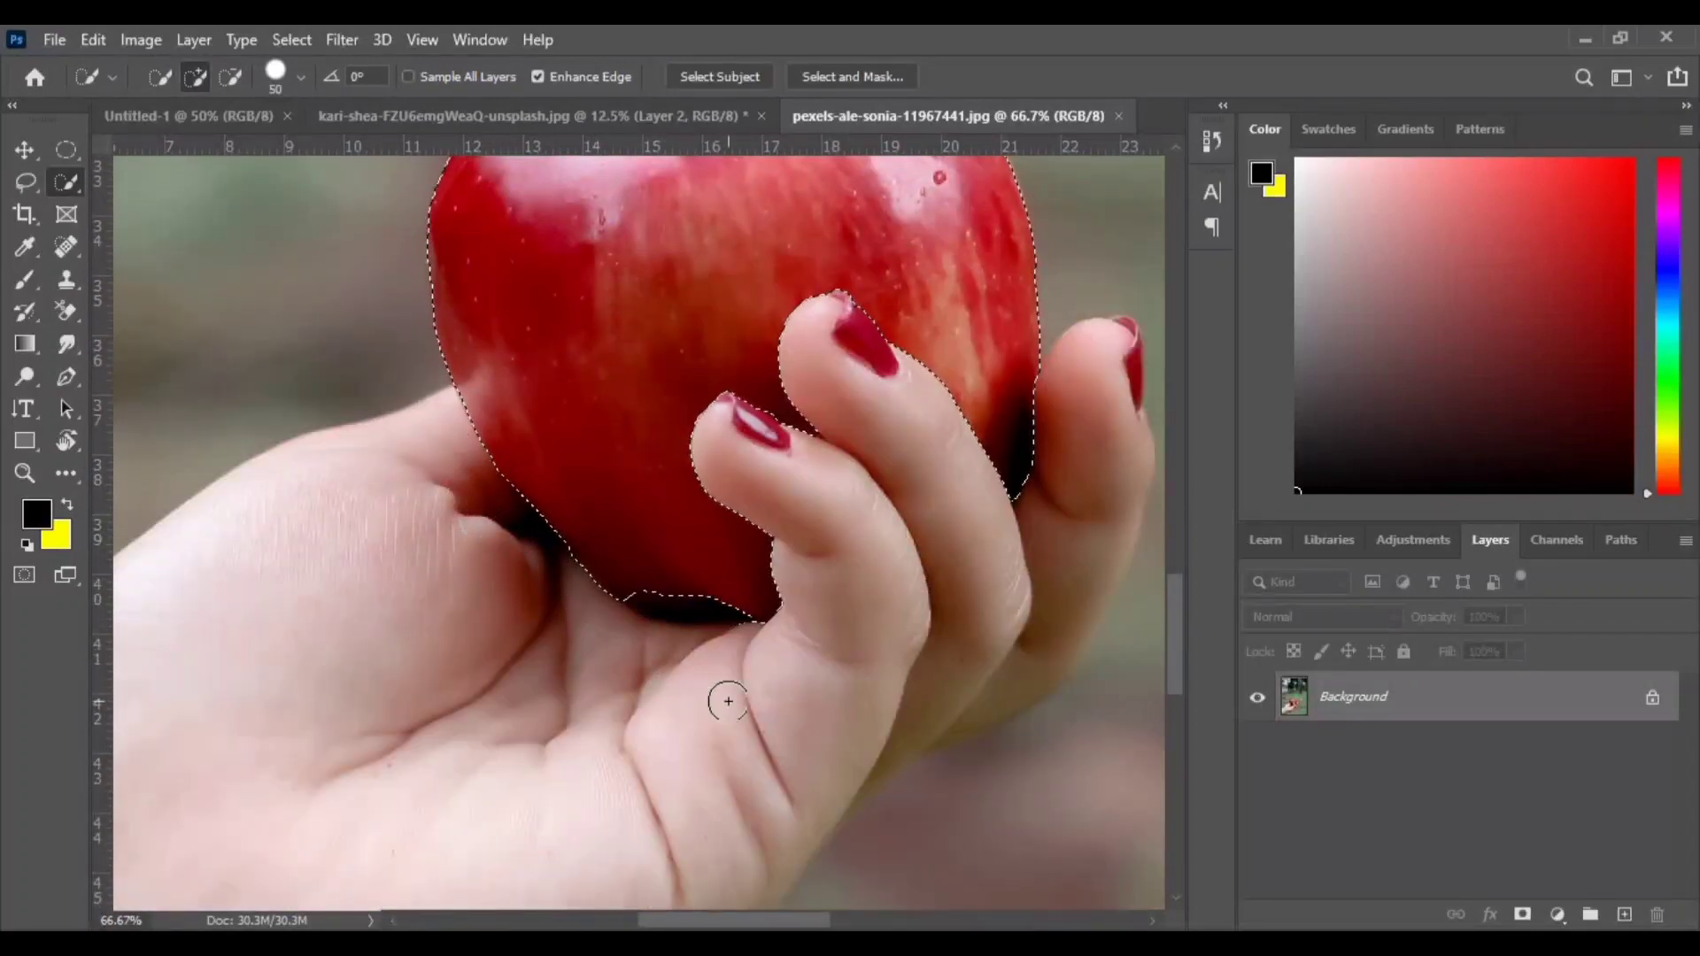
key(ctrl+j)
- Select the Background layer and make a Quick Selection of the hand and arm, excluding the apple
key(ctrl+minus)
key(ctrl+minus)
key(ctrl+minus)
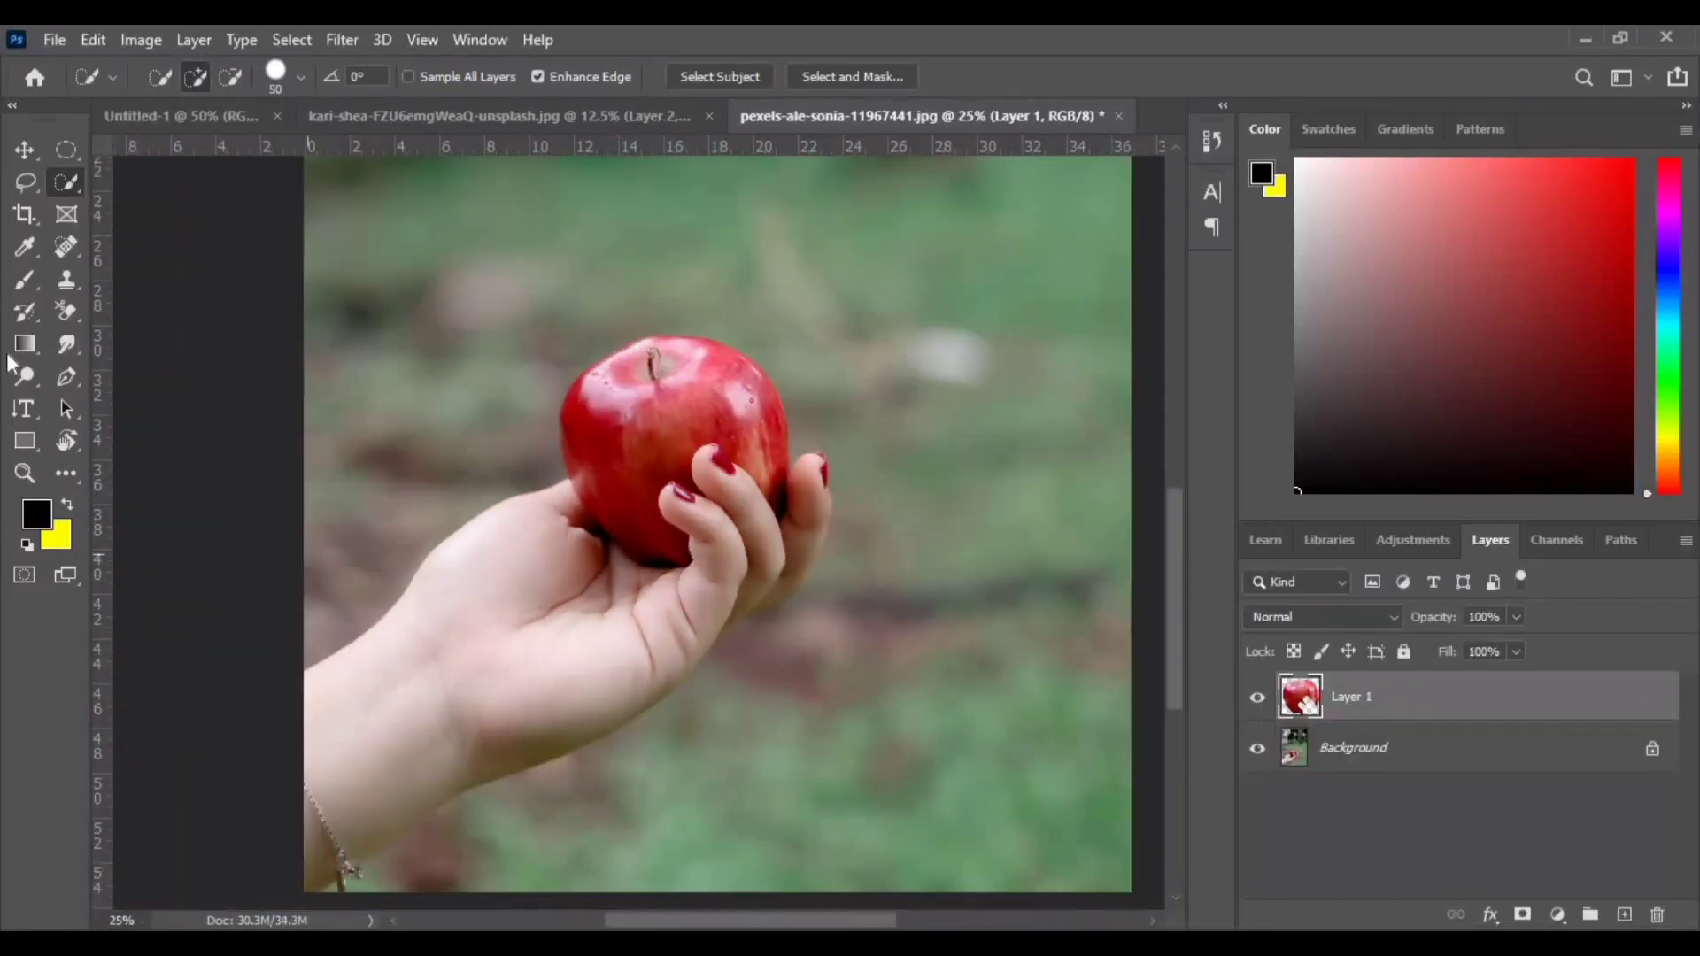
key(alt+bracketleft)
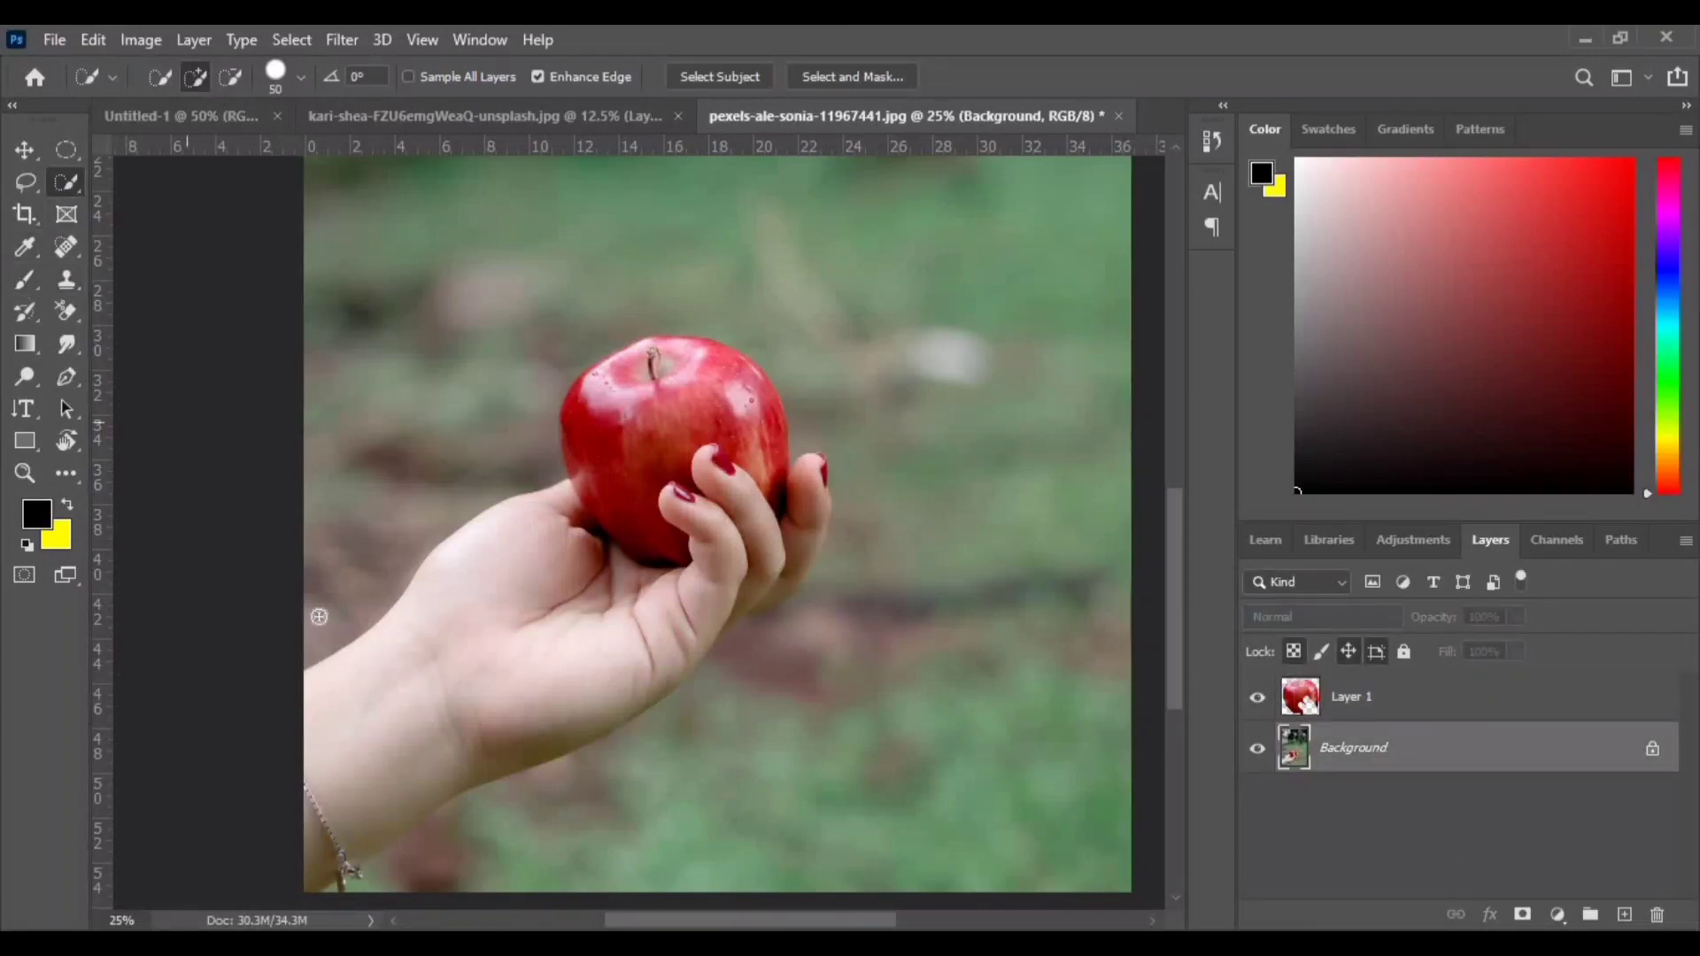
mouse_move(319, 616)
mouse_down()
mouse_move(473, 643)
mouse_move(462, 657)
mouse_move(576, 652)
mouse_up()
key(ctrl+plus)
key(ctrl+plus)
key(ctrl+plus)
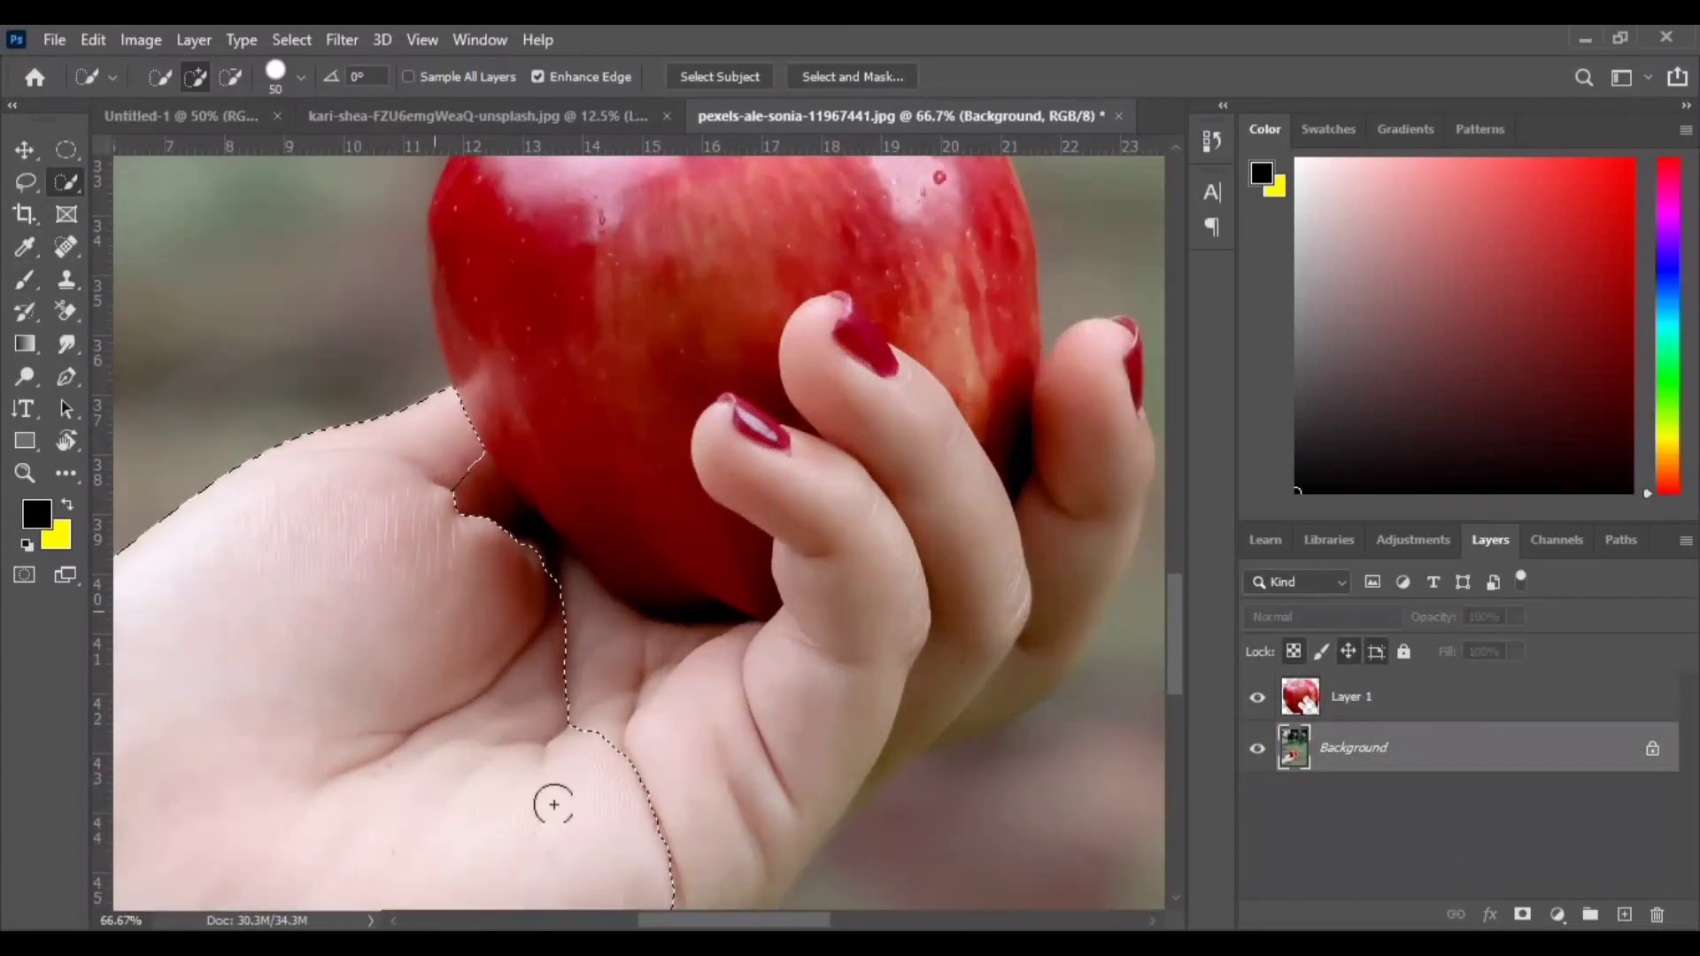
mouse_move(551, 804)
mouse_down()
mouse_move(773, 744)
mouse_move(1104, 519)
mouse_move(835, 784)
mouse_move(872, 769)
mouse_up()
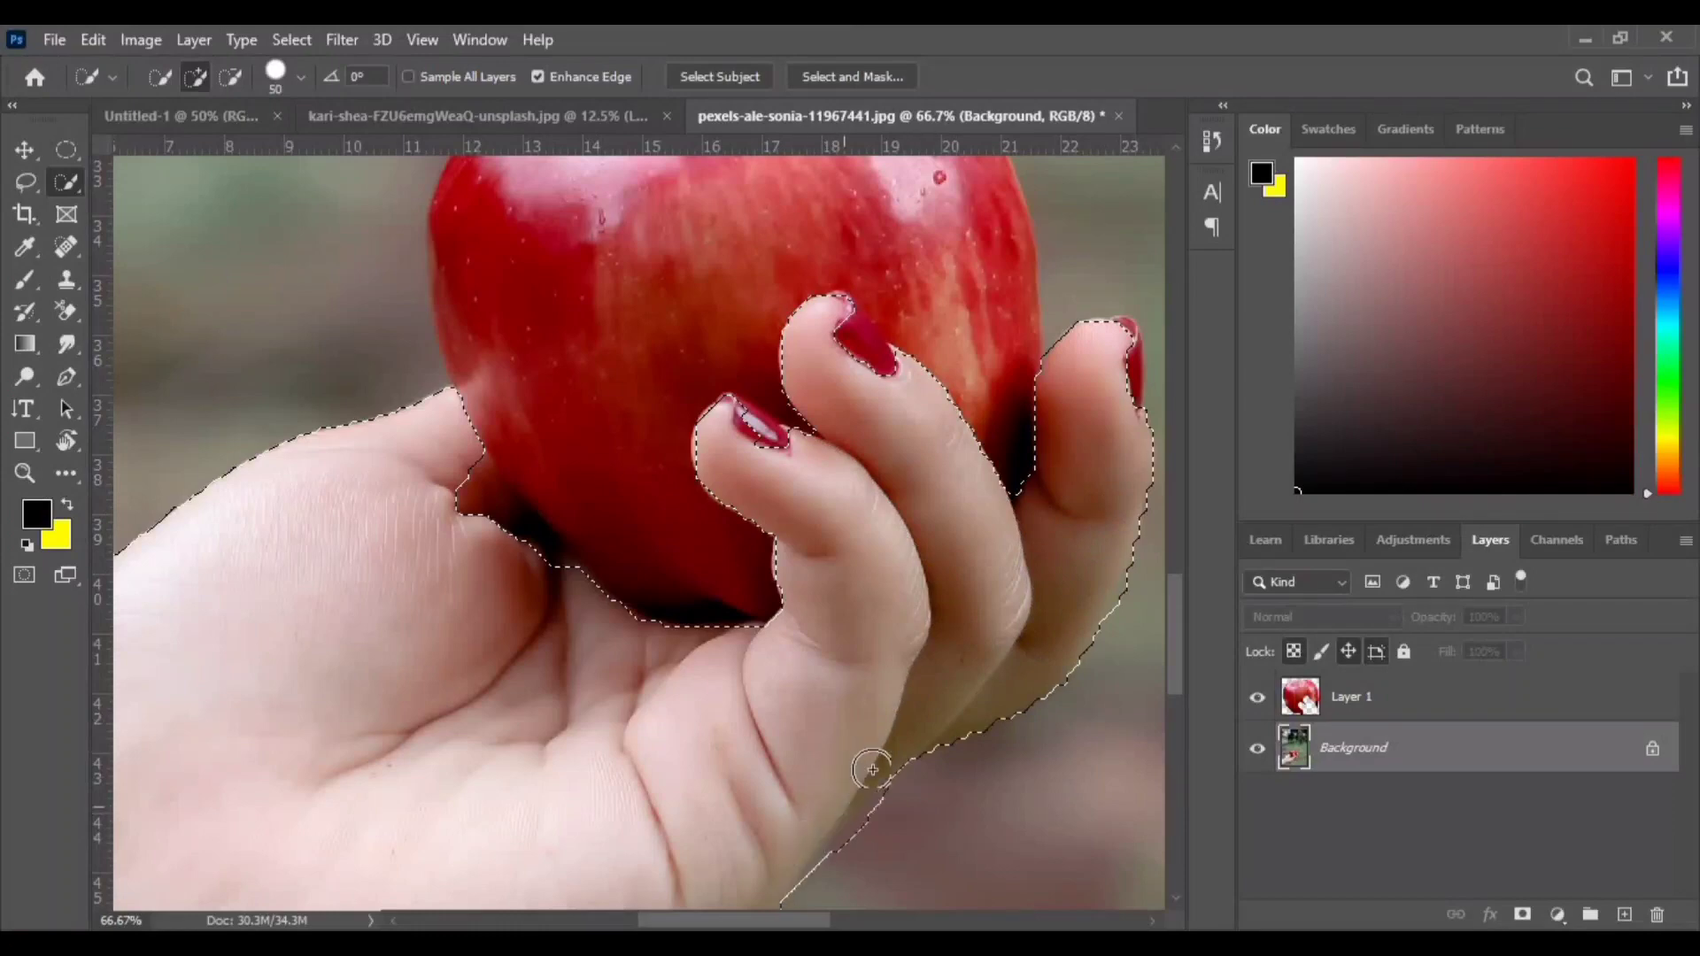
mouse_move(449, 479)
mouse_down()
mouse_move(468, 519)
mouse_move(601, 611)
mouse_up()
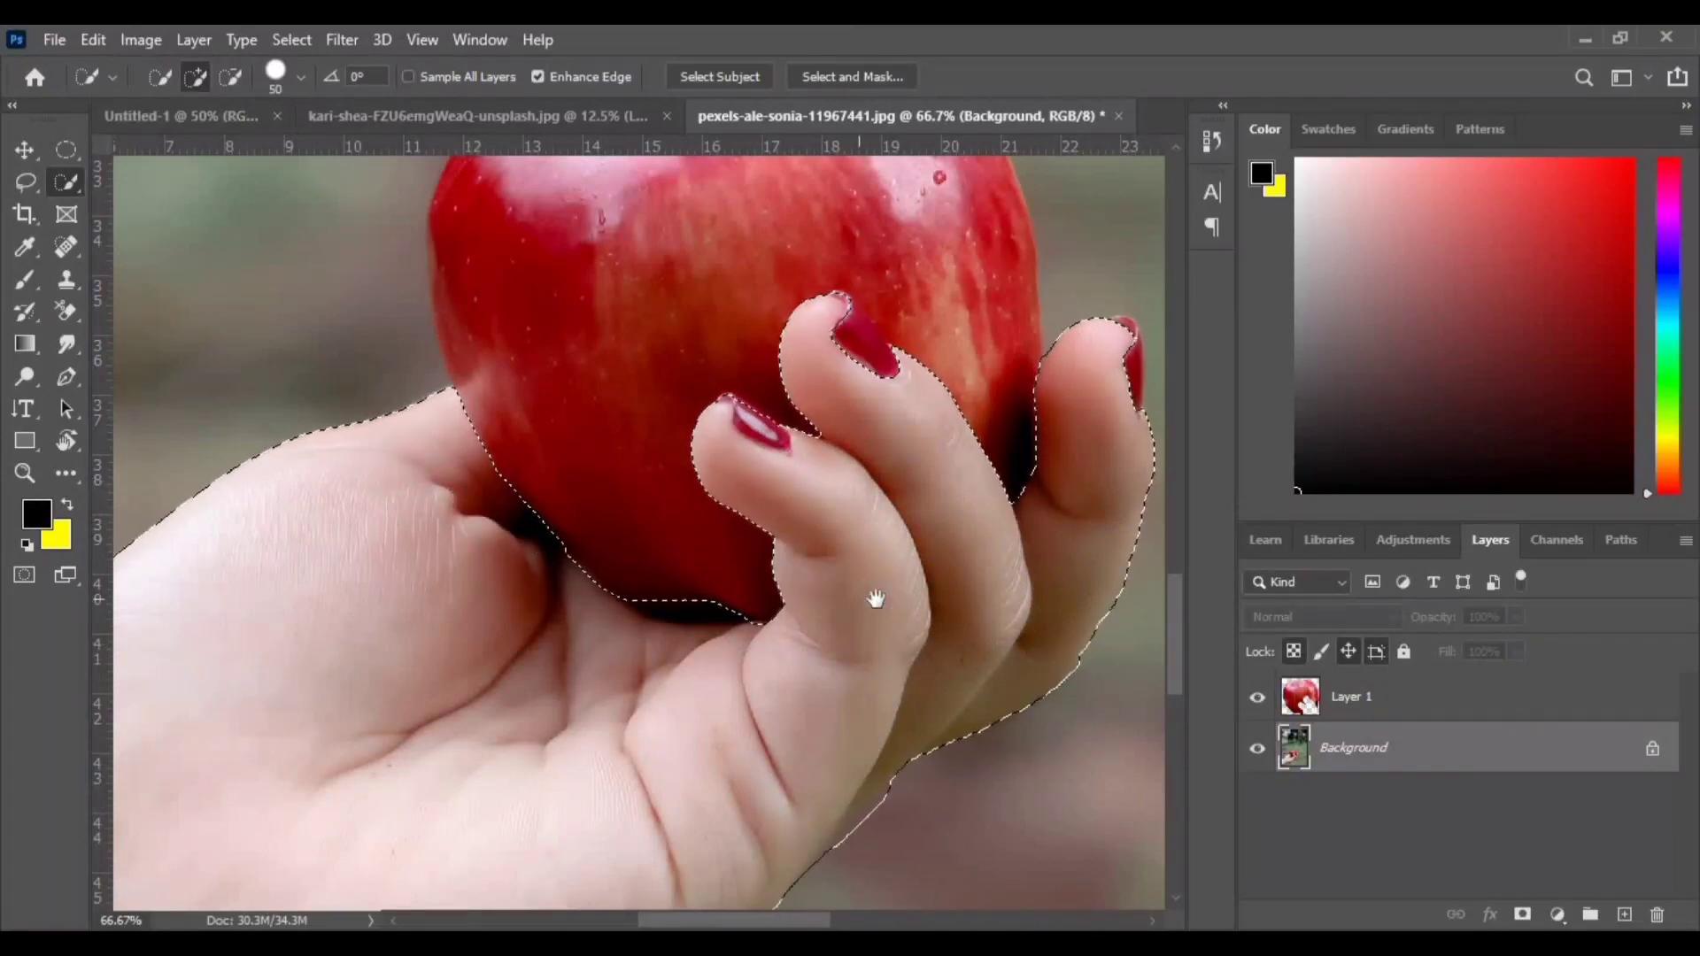
drag(873, 595, 582, 487)
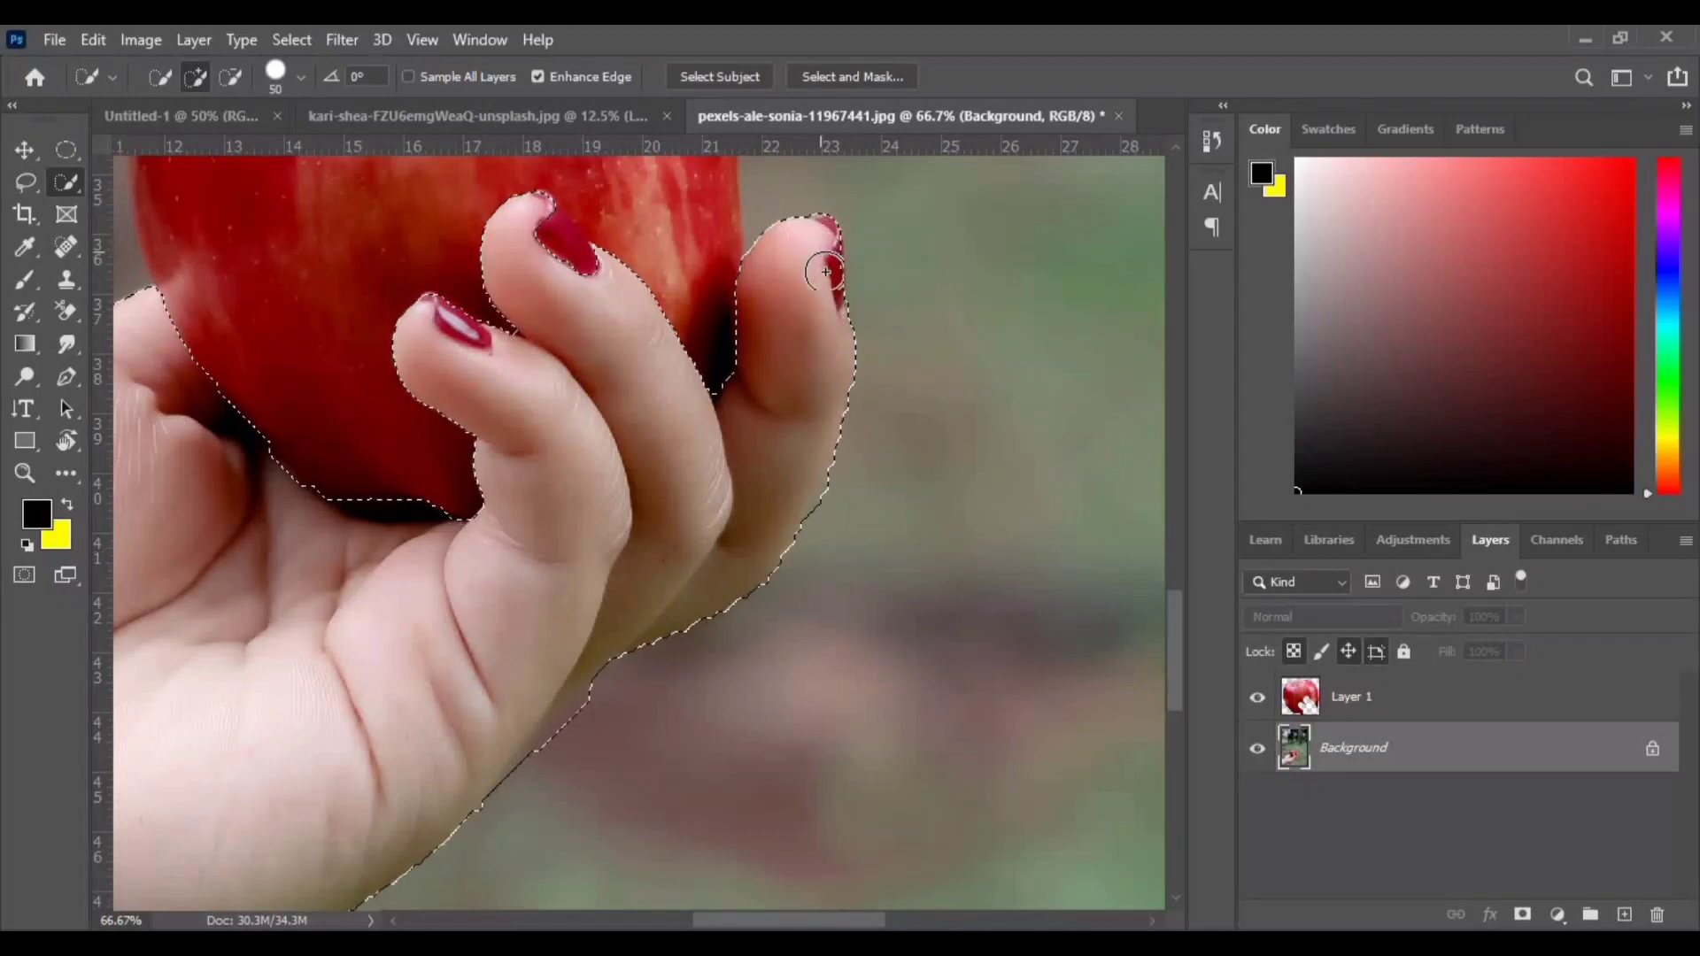
drag(593, 589, 915, 228)
mouse_move(474, 537)
mouse_down()
mouse_move(705, 883)
mouse_move(944, 310)
mouse_up()
drag(345, 792, 305, 798)
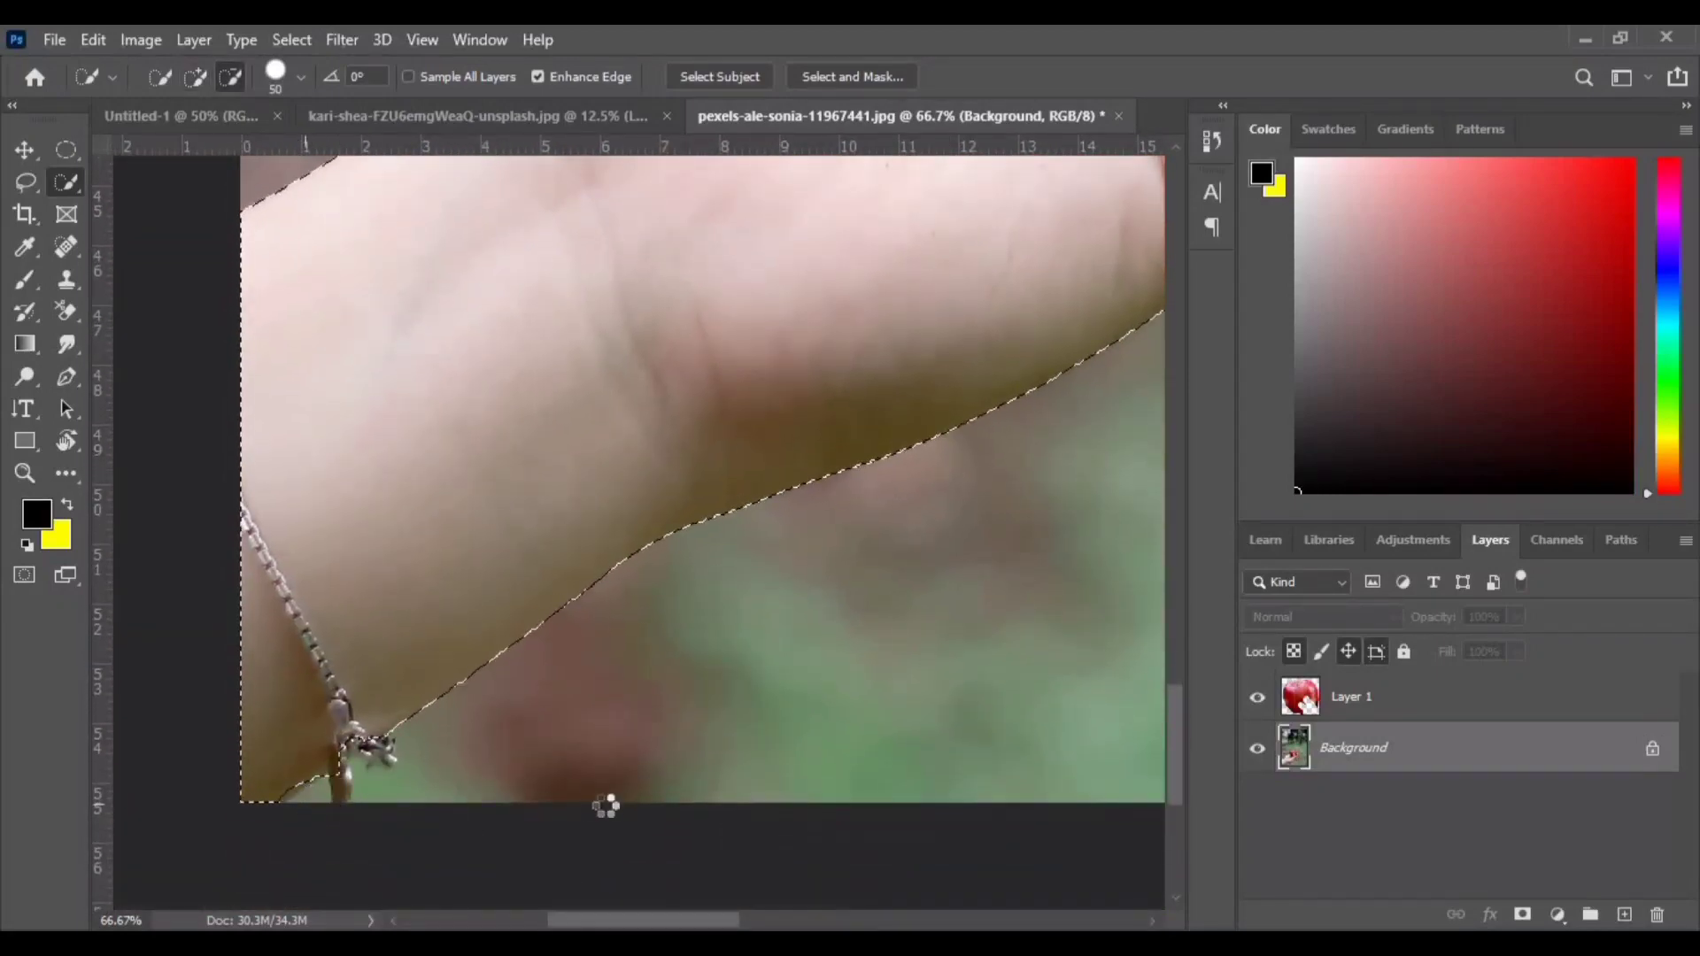
- Copy the hand selection onto its own new layer
key(ctrl+minus)
key(ctrl+minus)
key(ctrl+minus)
key(ctrl+minus)
key(ctrl+u)
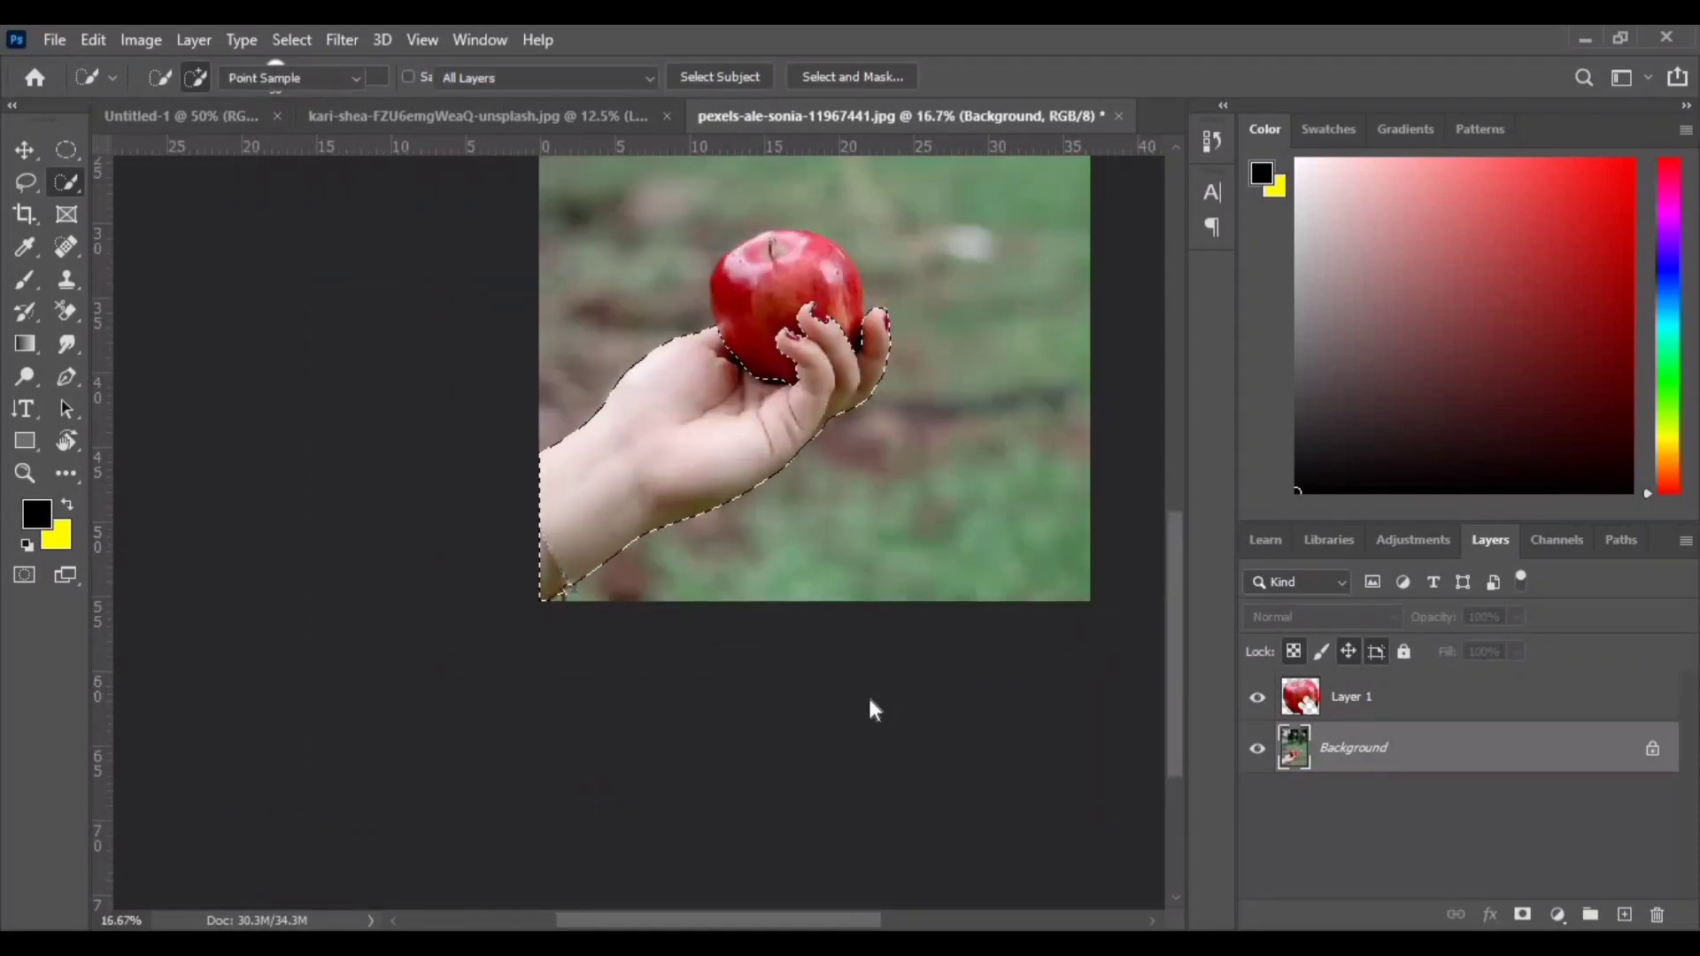
key(ctrl+j)
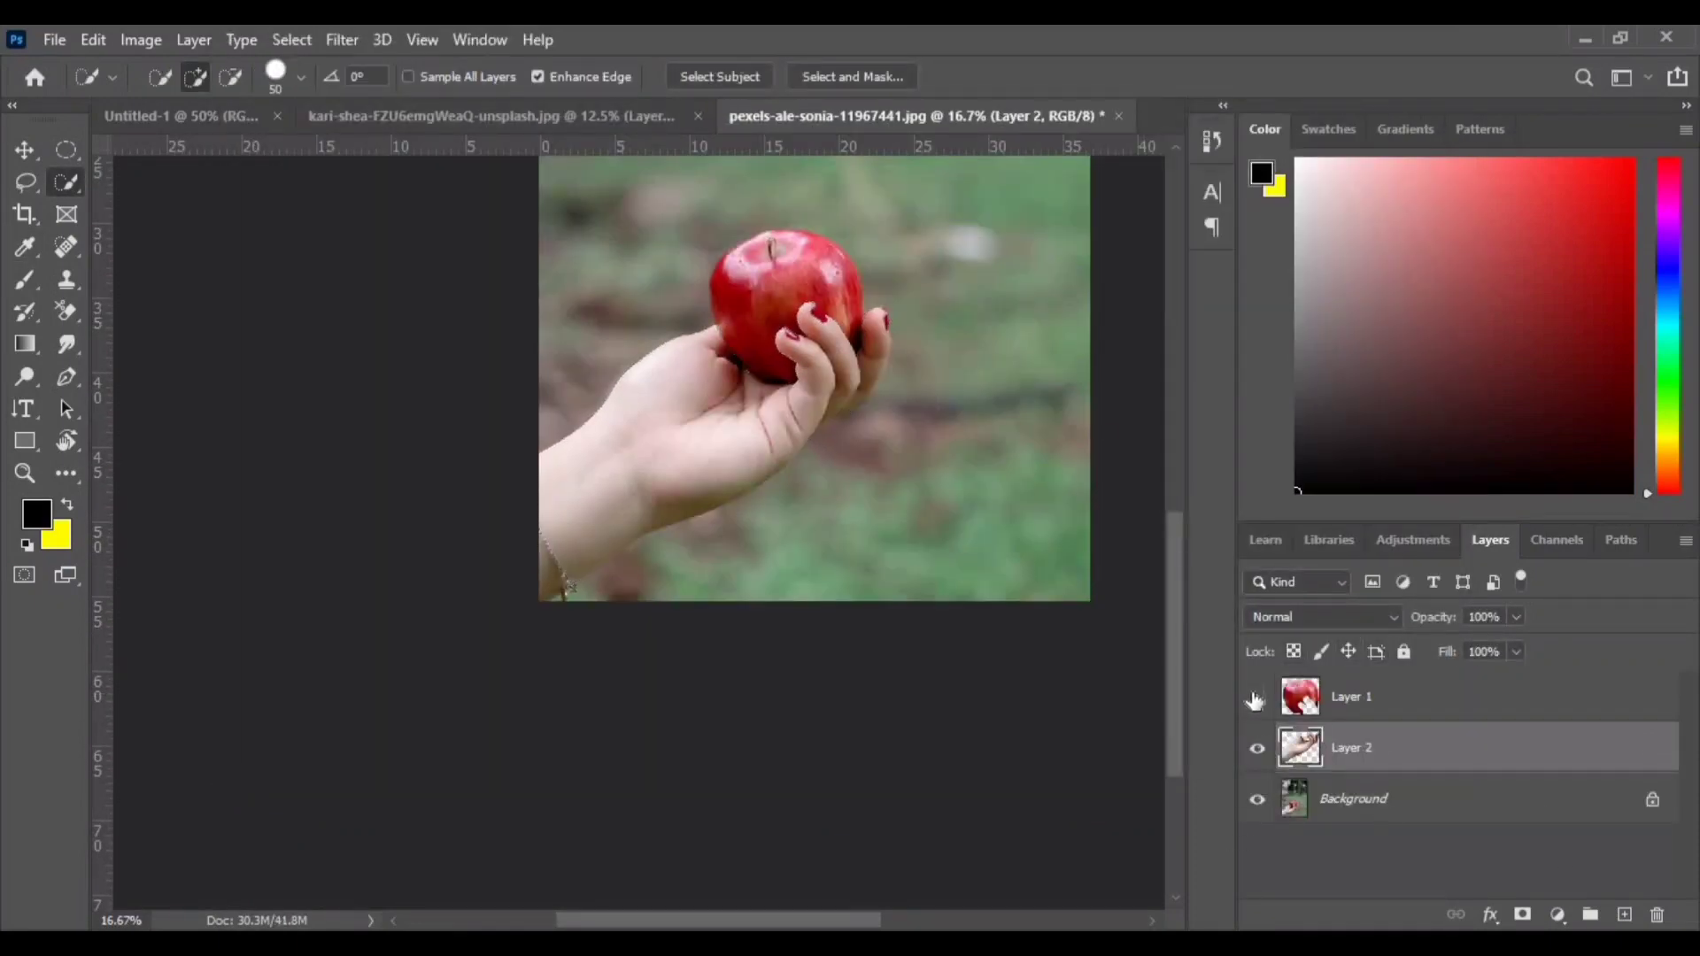
- Toggle the Background layer's visibility to check the apple and hand cutouts
click(1257, 800)
click(1257, 698)
click(1257, 748)
click(1257, 748)
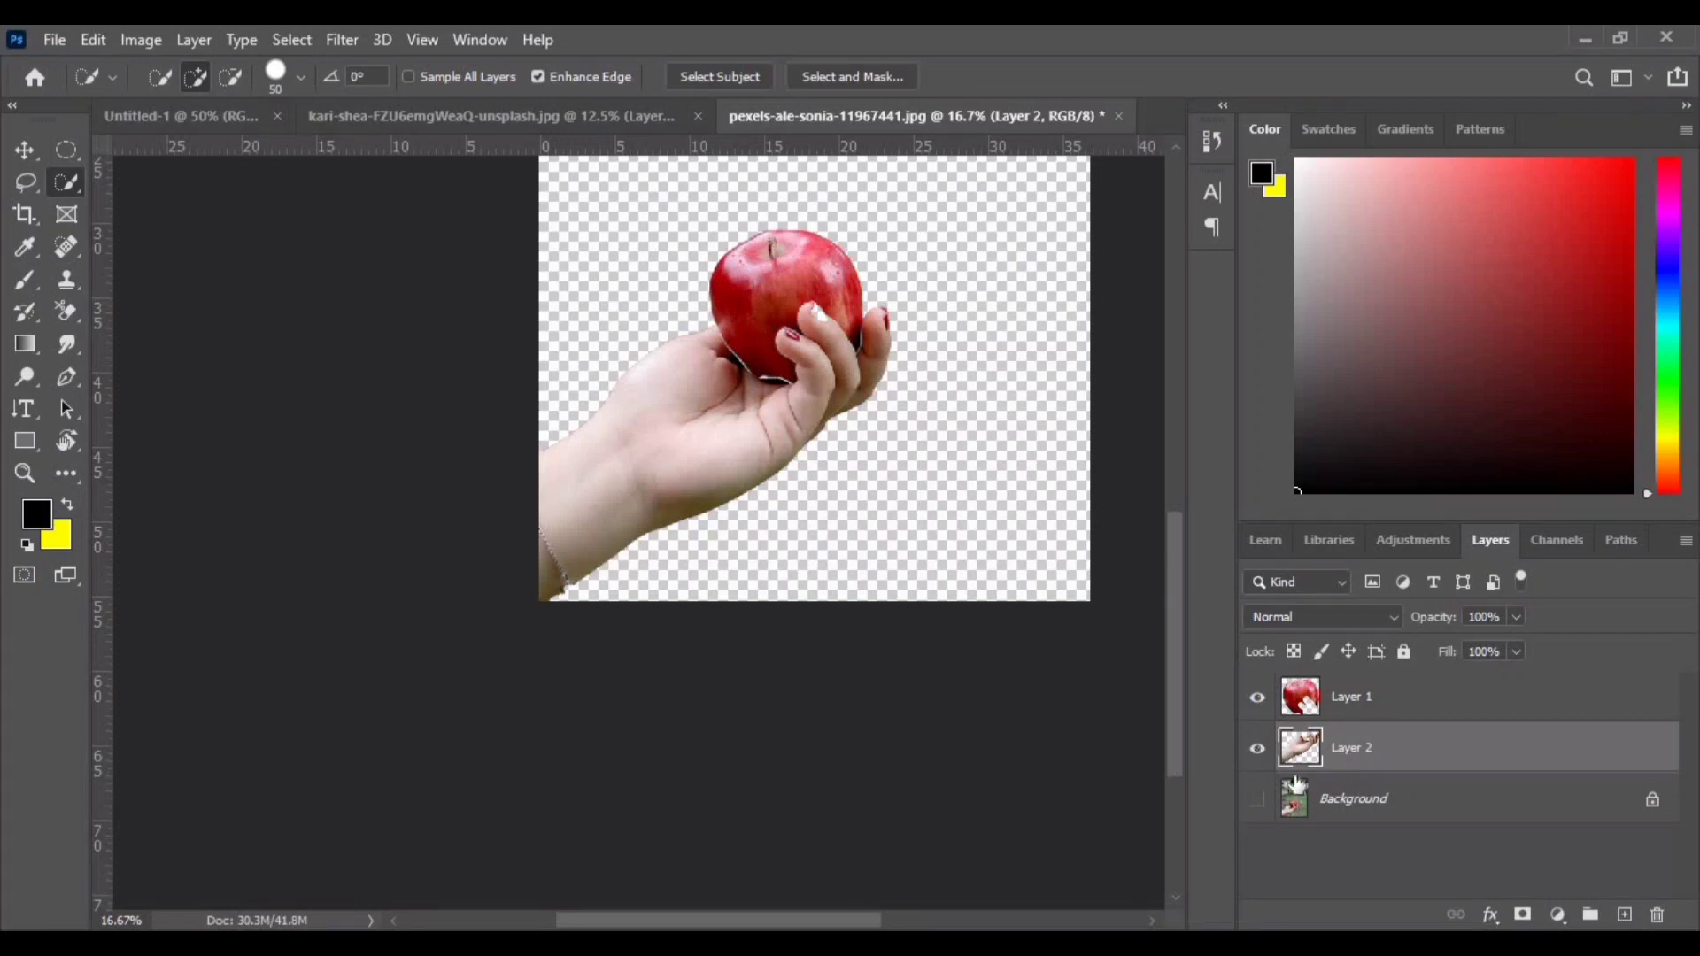
click(1260, 800)
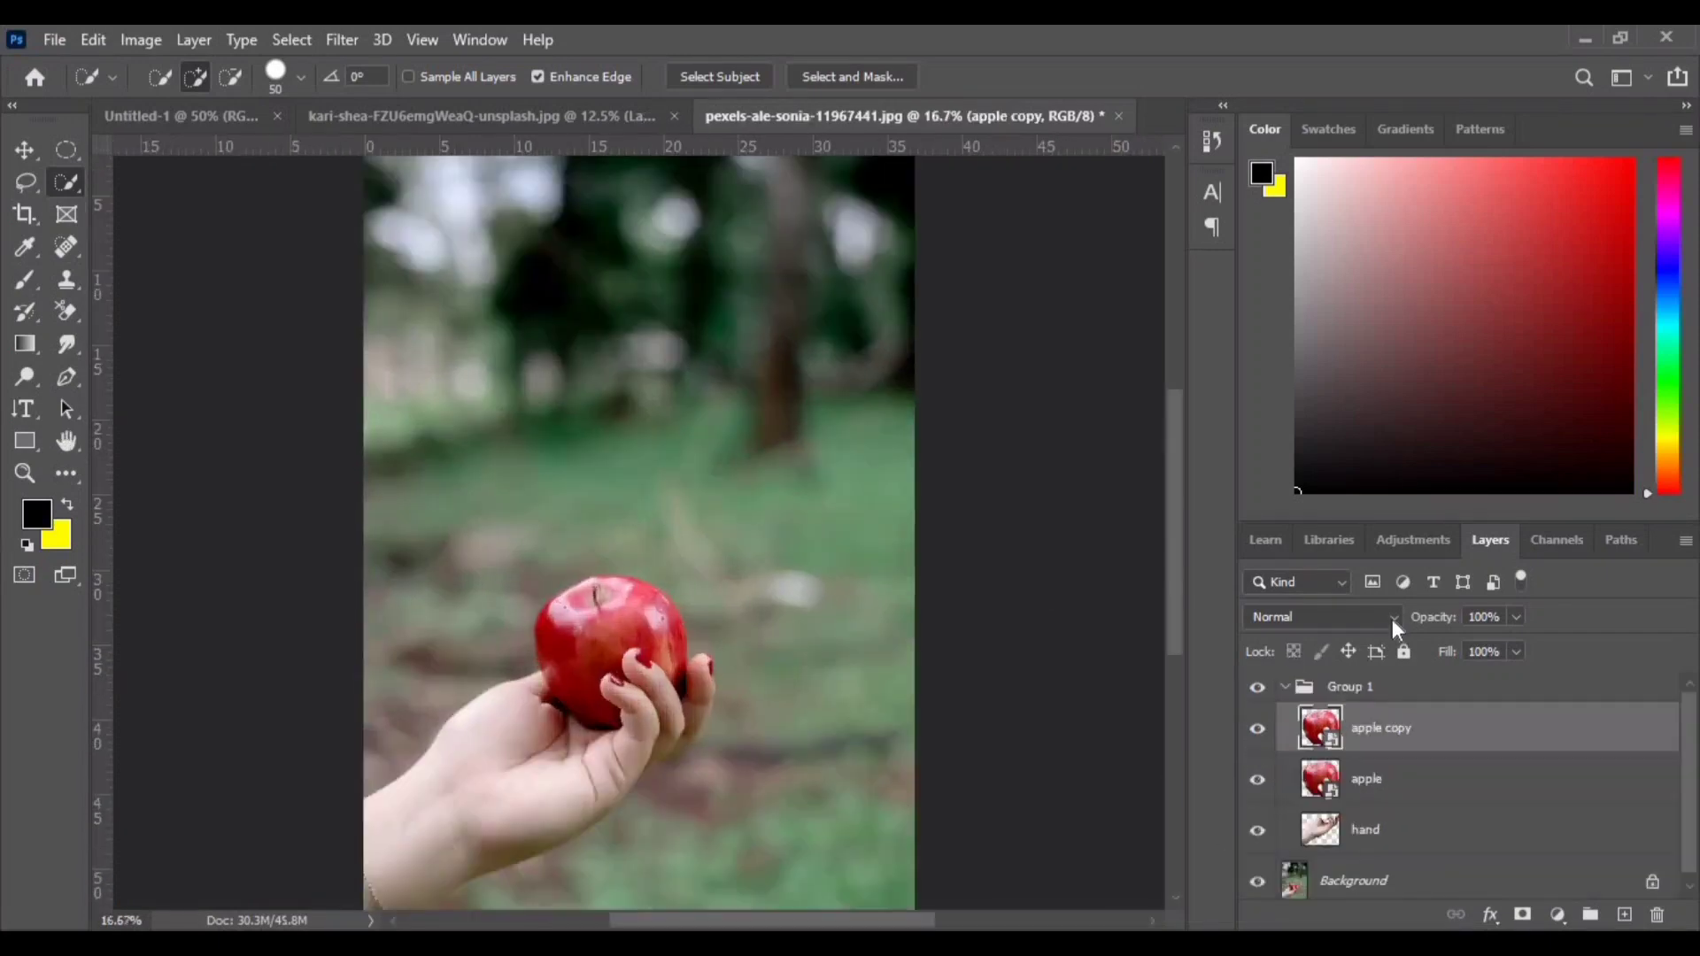
- Set the apple copy layer's blend mode to Linear Dodge (Add) and apply a Gaussian Blur of 8 pixels
click(1392, 619)
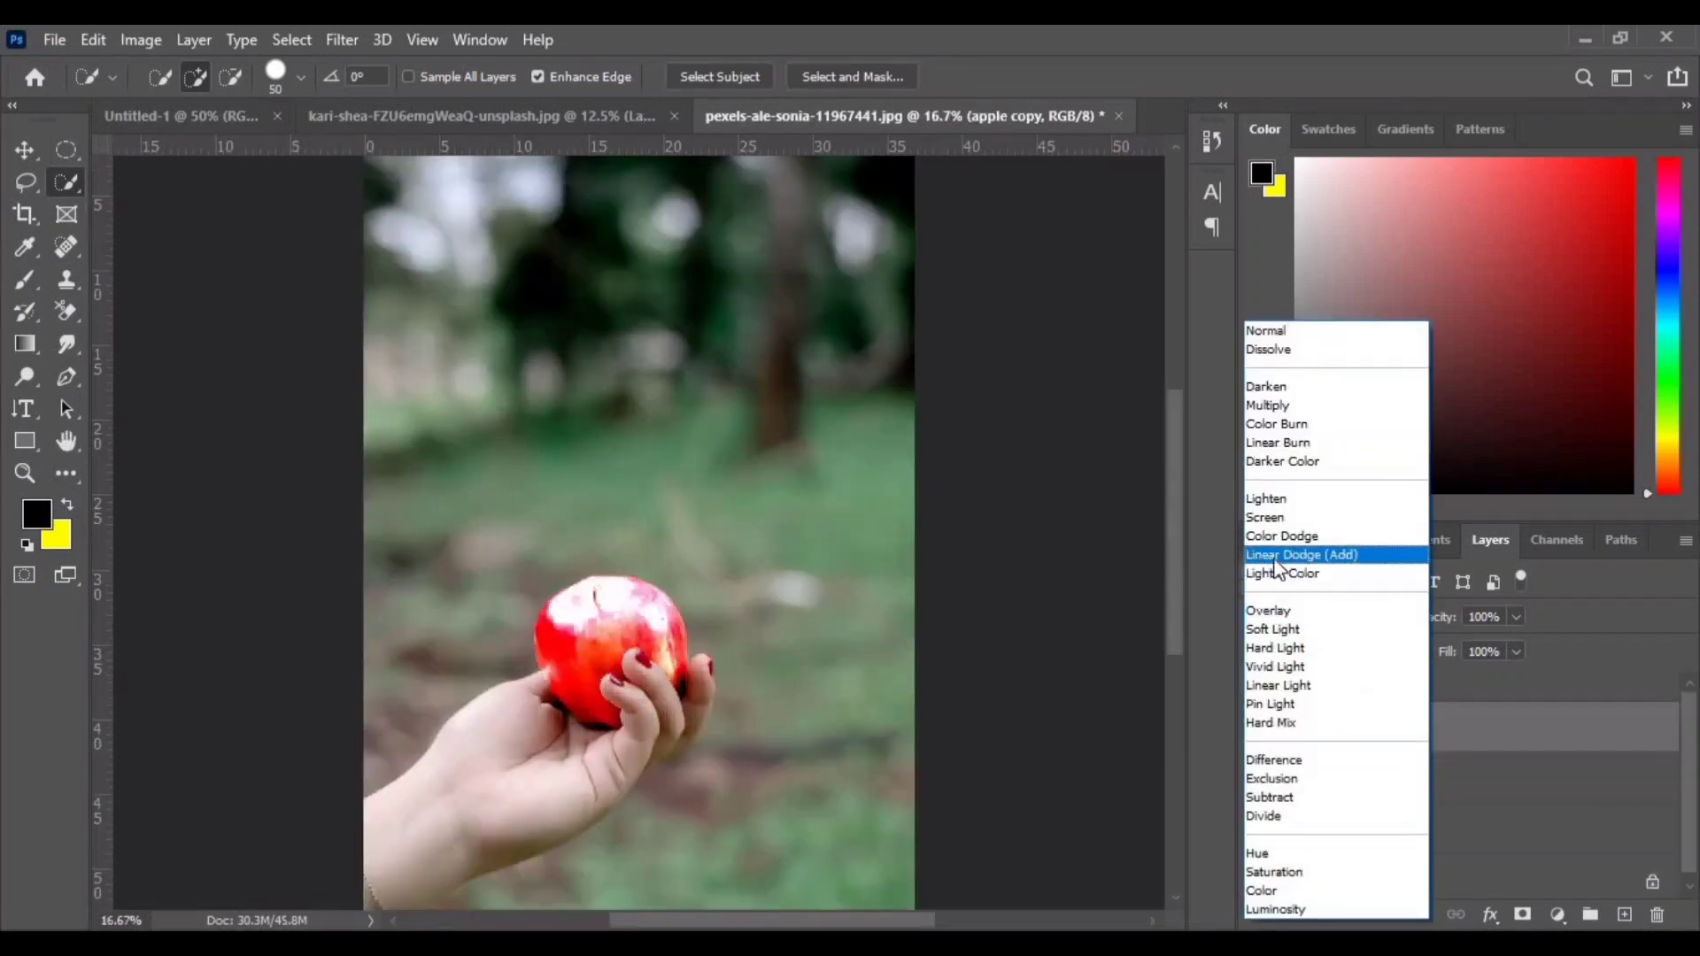
click(1279, 556)
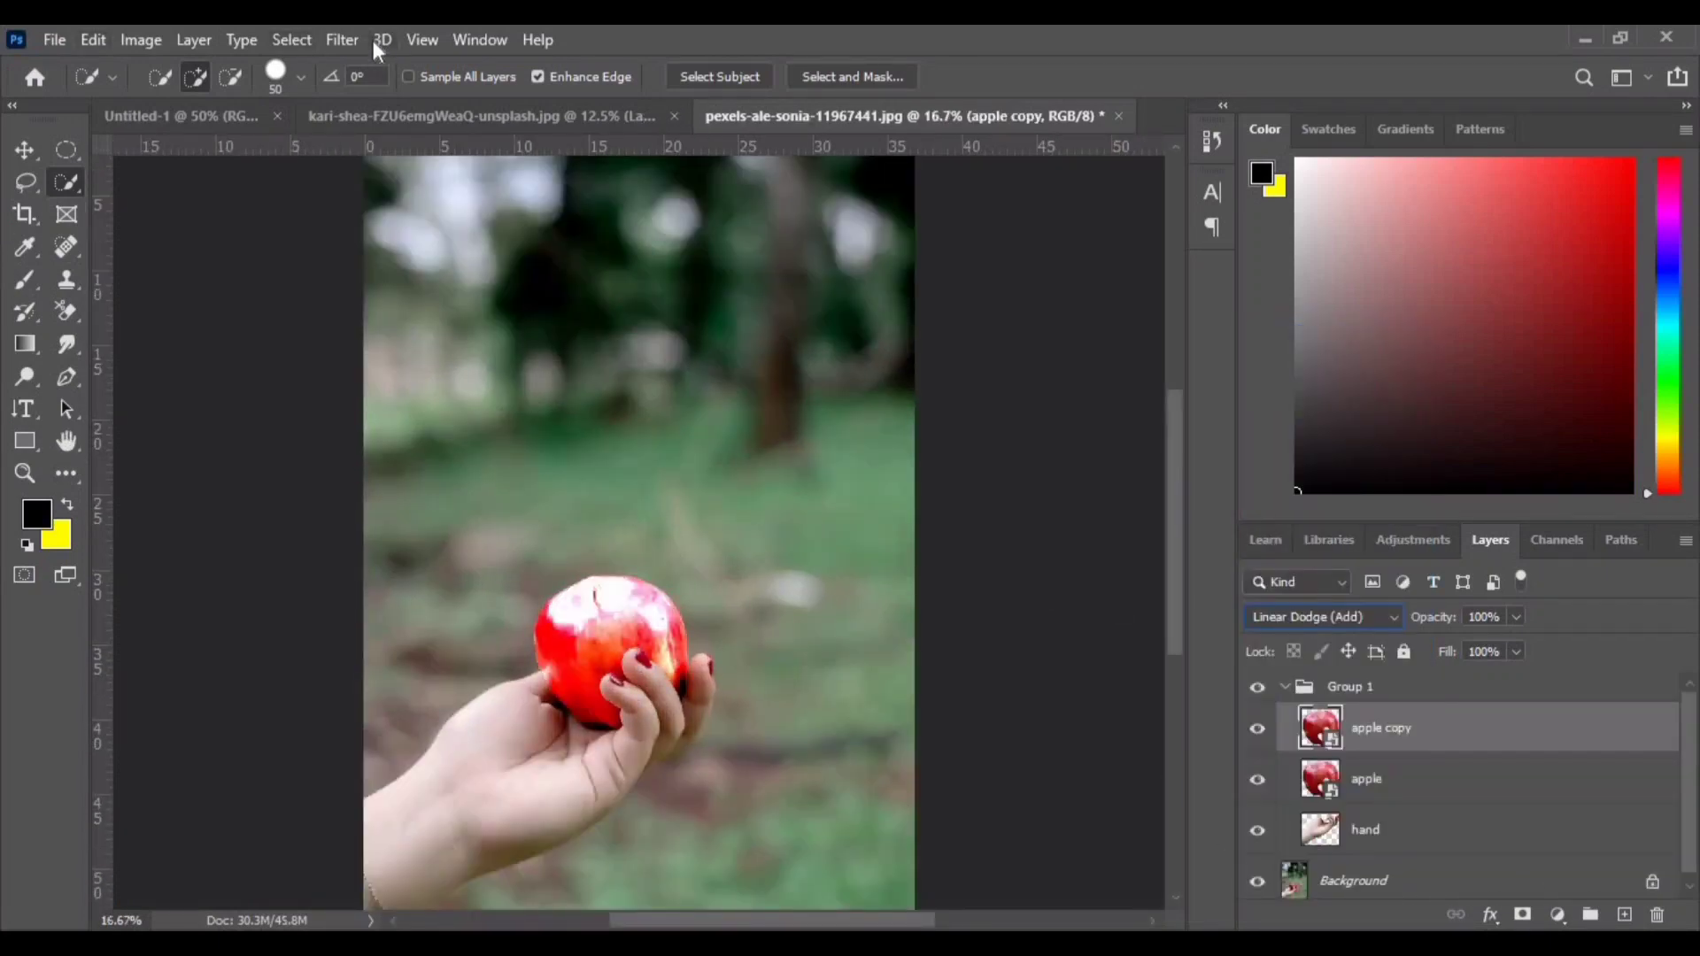
click(342, 39)
mouse_move(385, 322)
click(708, 416)
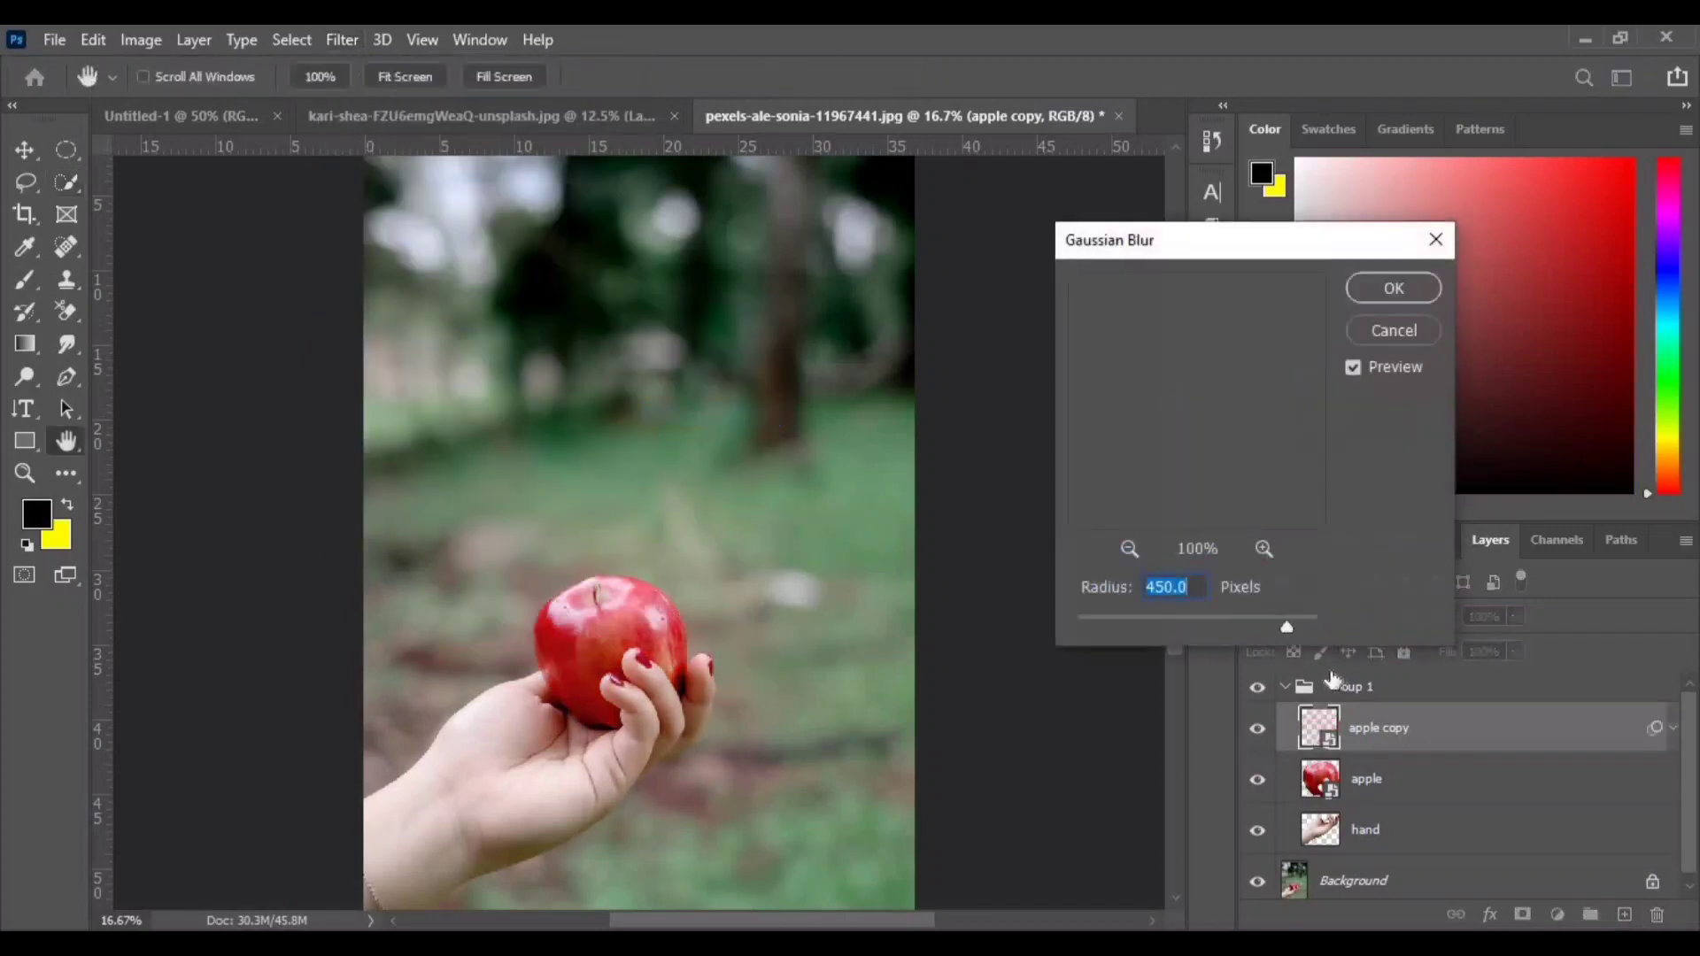
text(8)
key(Return)
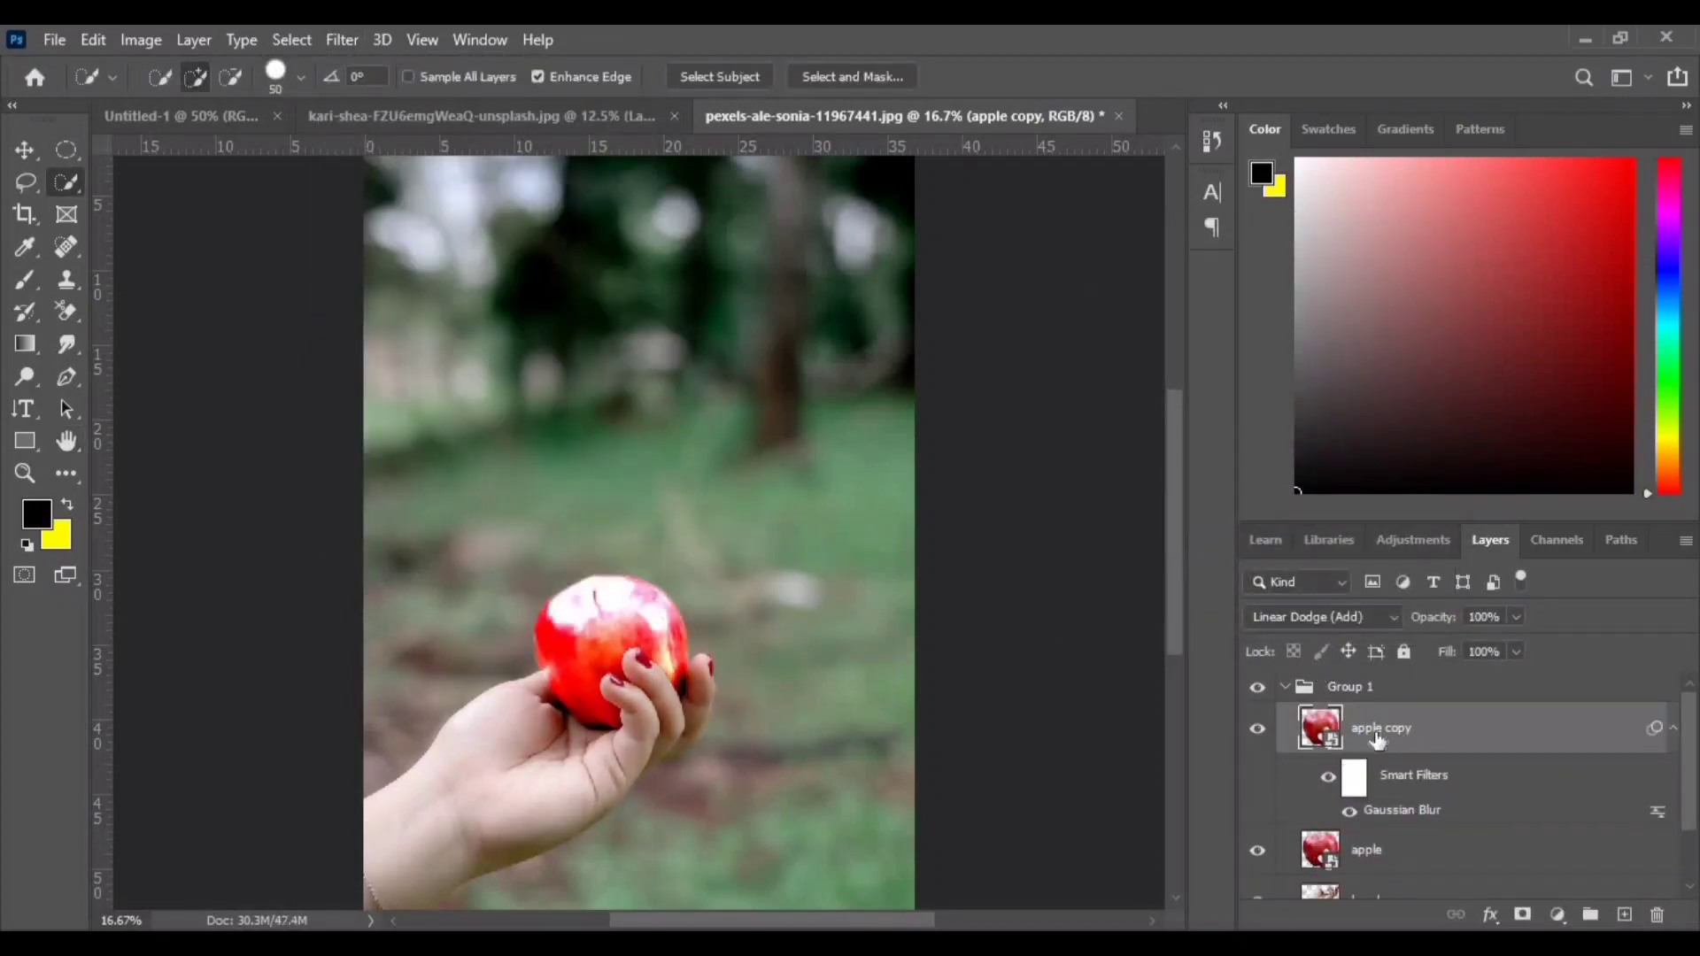
- Duplicate the blurred apple copy and change its Gaussian Blur radius to 80 pixels
key(ctrl+j)
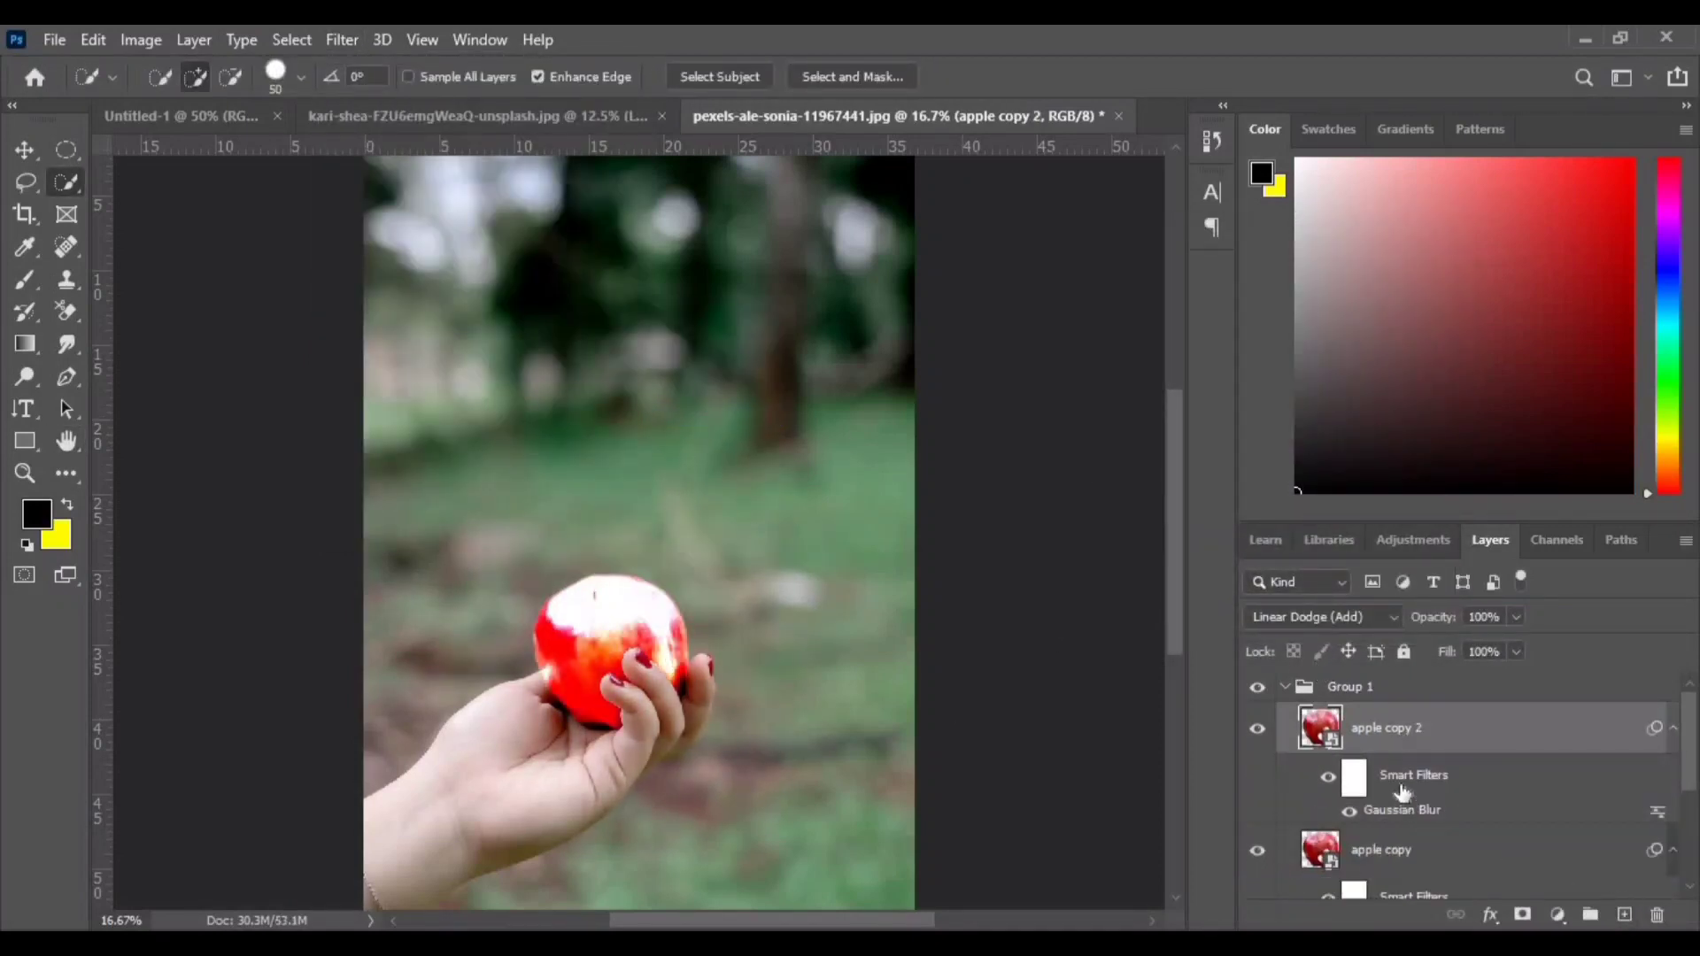
double_click(1397, 811)
text(80)
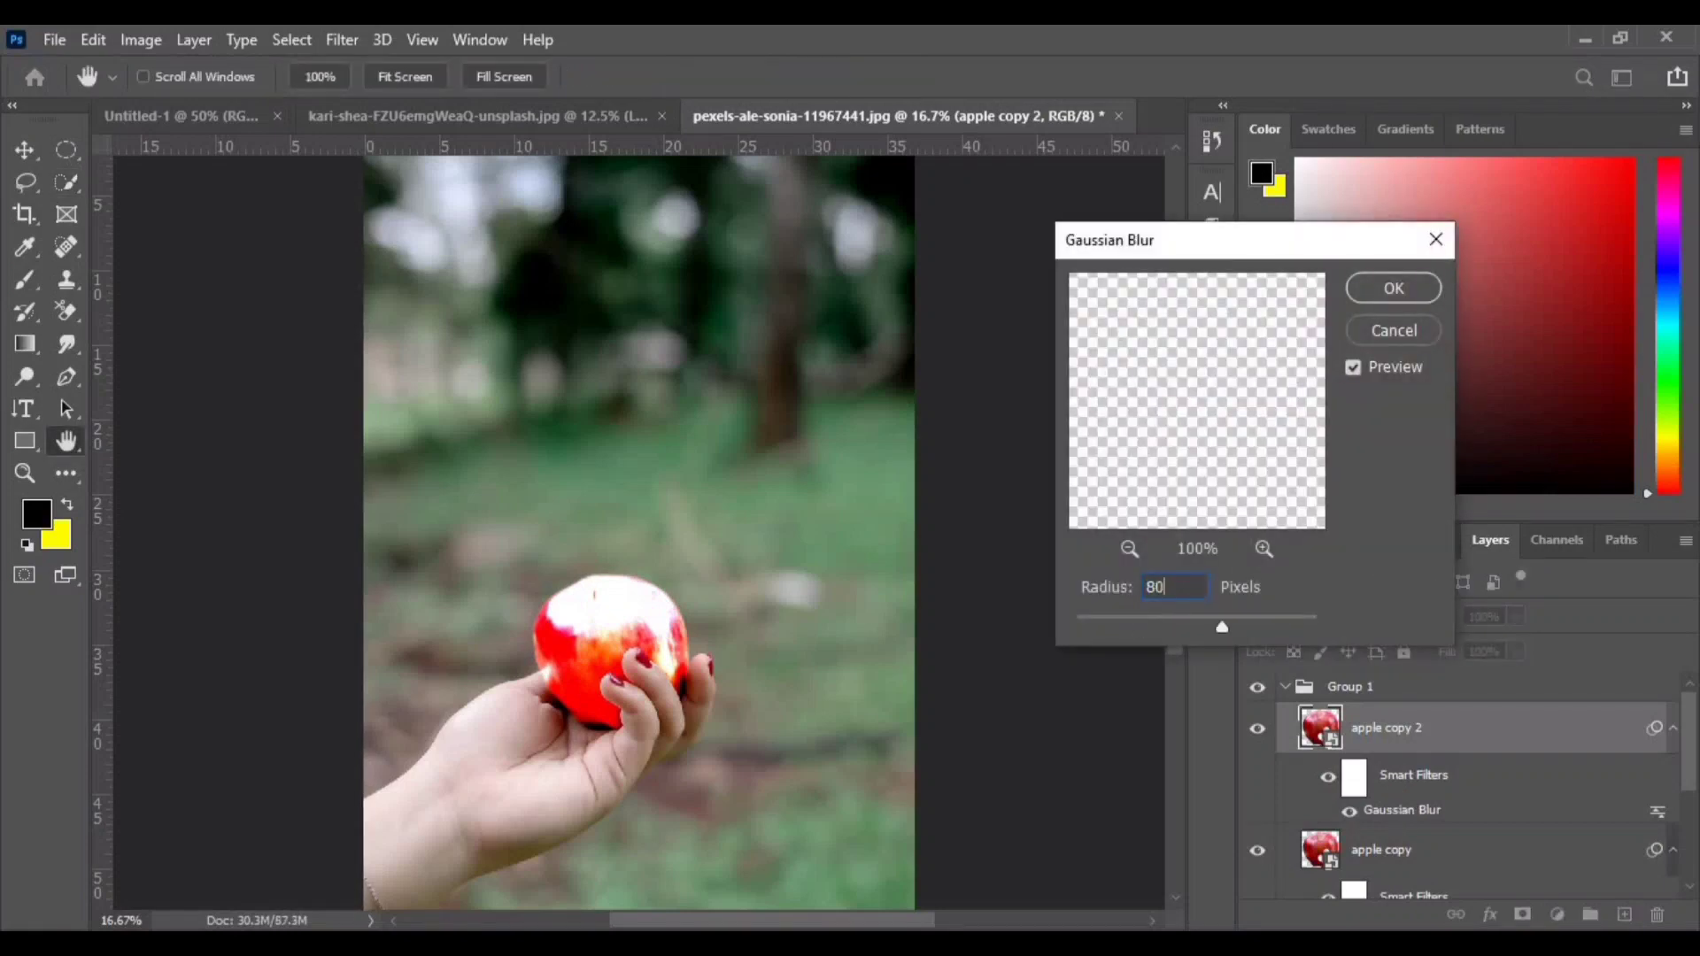
key(Return)
- Duplicate the glow layer again and set its Gaussian Blur radius to 20 pixels
key(ctrl+j)
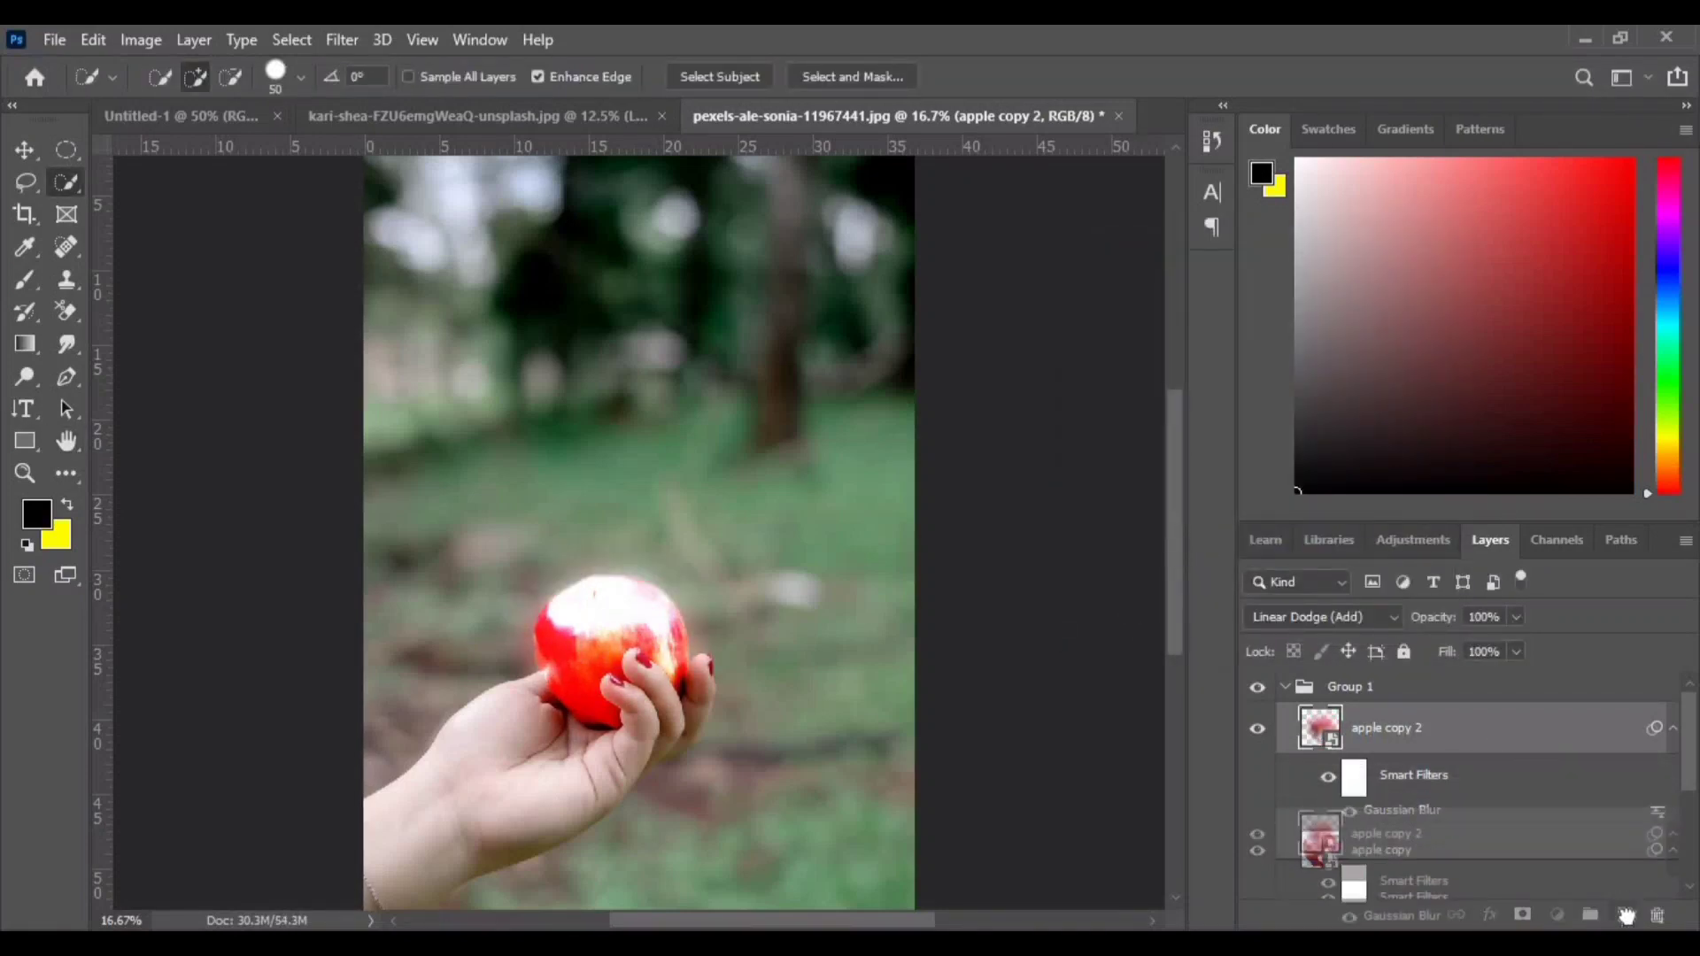
double_click(1402, 810)
text(200)
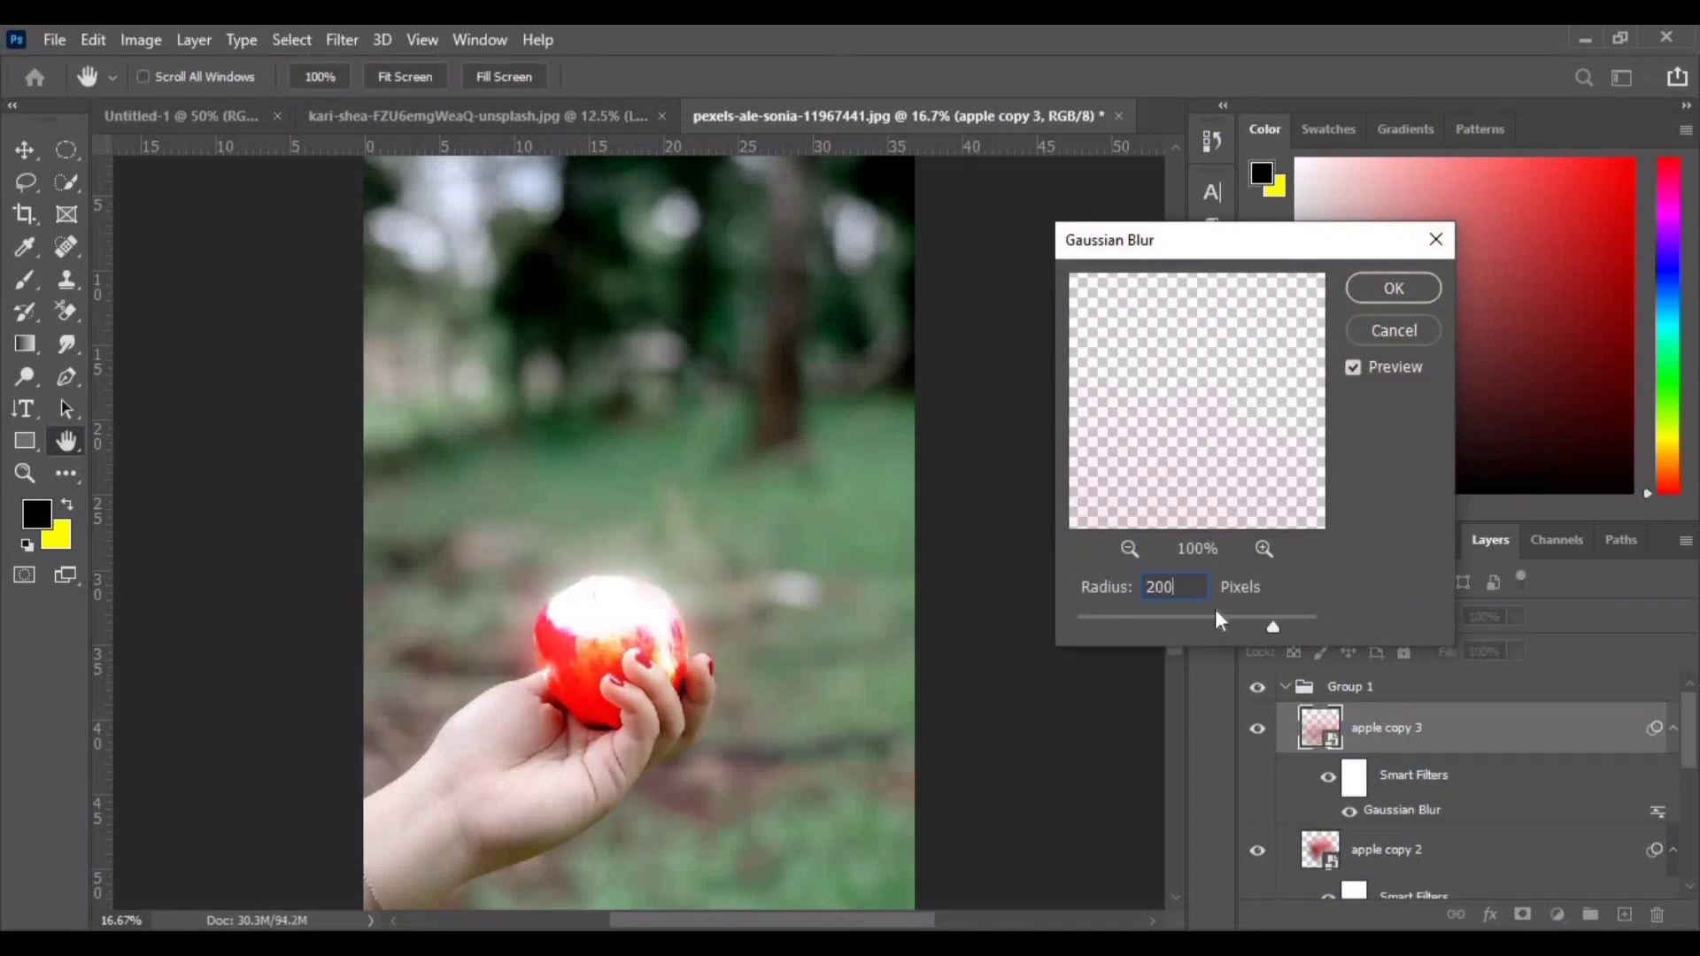
key(Return)
- Make another apple glow duplicate and set its Gaussian Blur radius to 400 pixels
key(w)
key(ctrl+j)
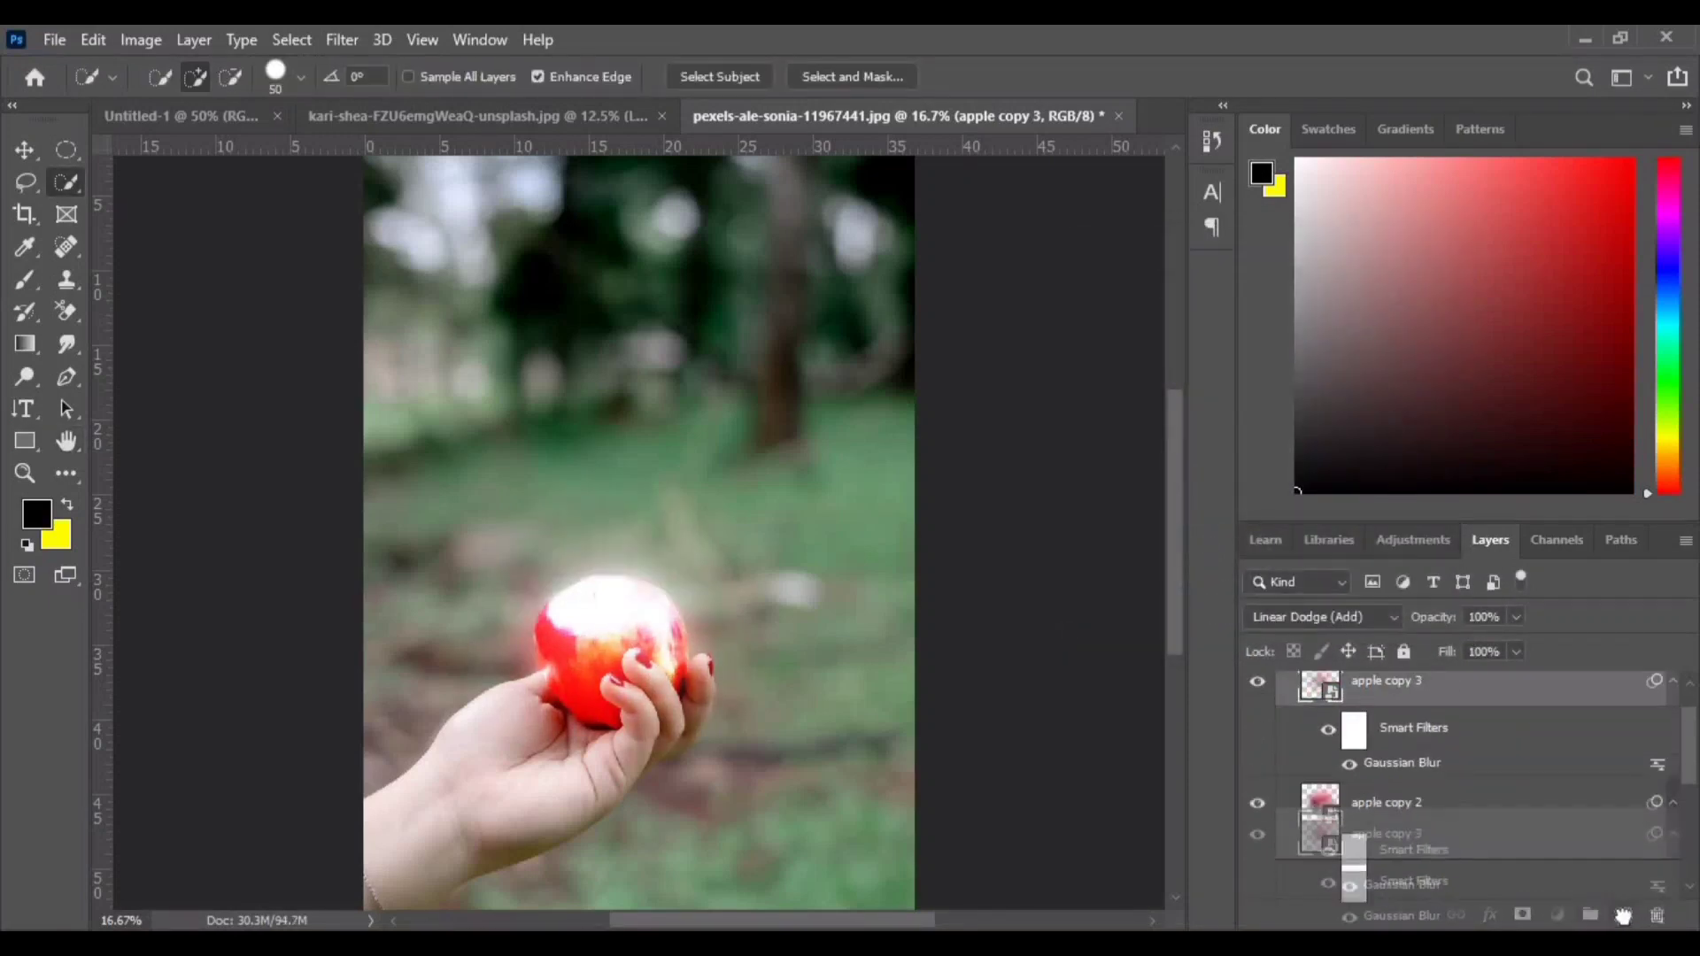
double_click(1409, 779)
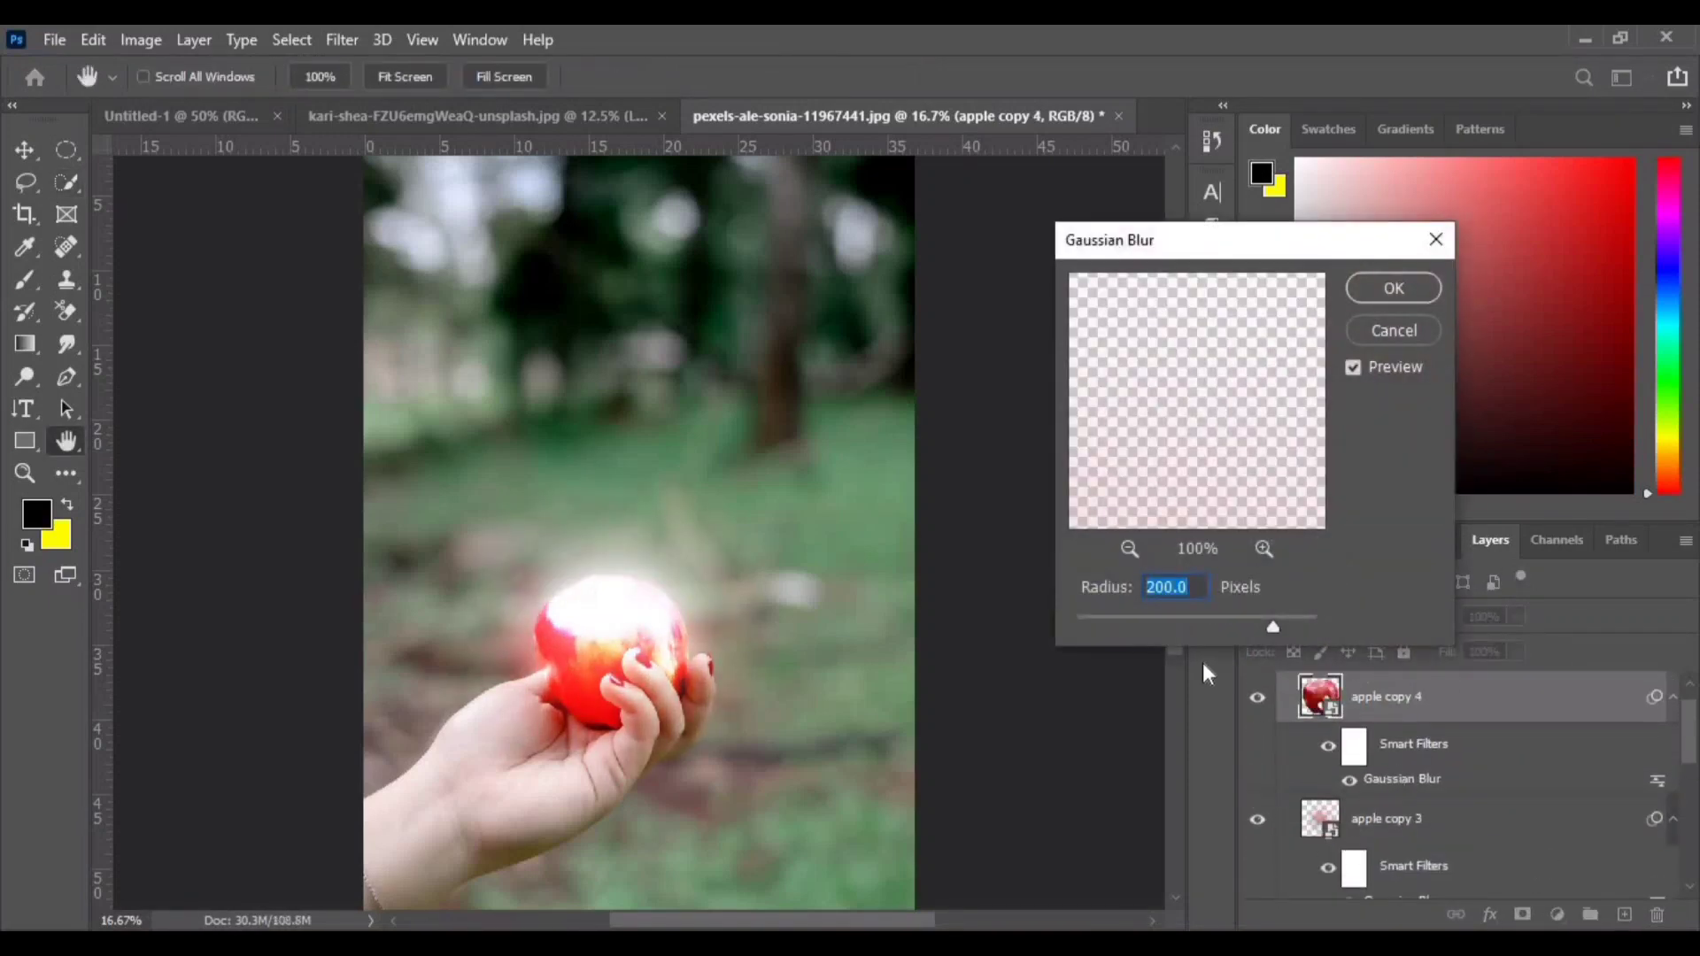
text(400)
key(Return)
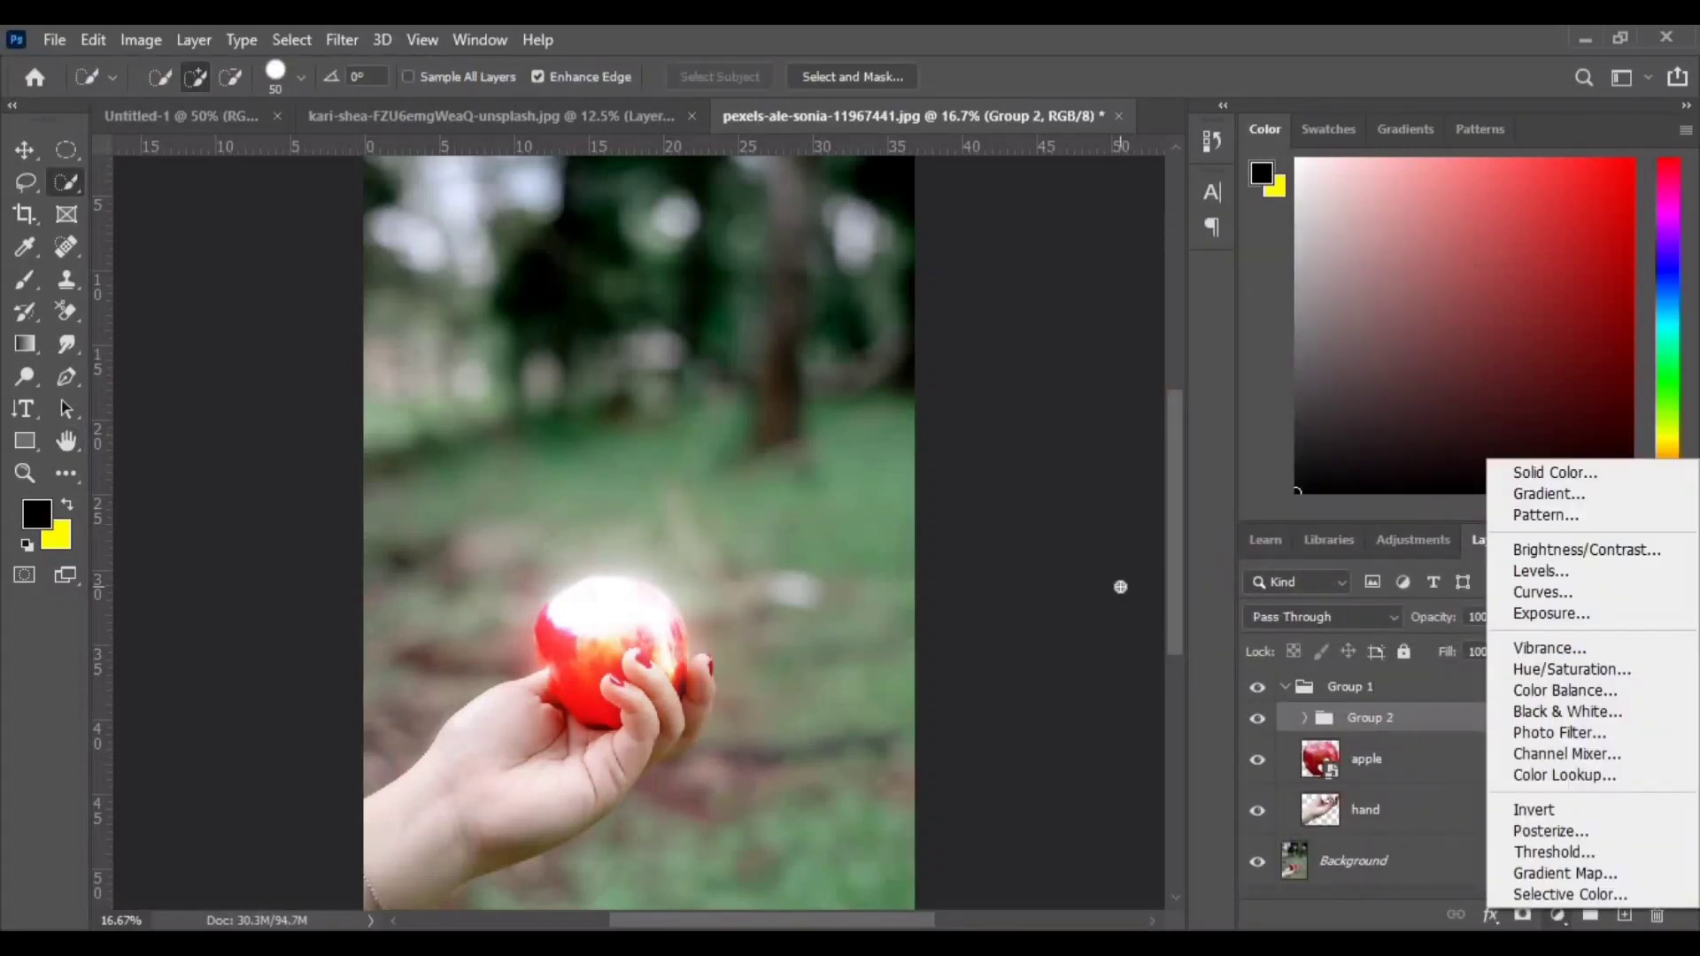
- Add a Color Lookup adjustment layer above the hand using the NightFromDay.CUBE 3DLUT file, with opacity 89%
click(1119, 587)
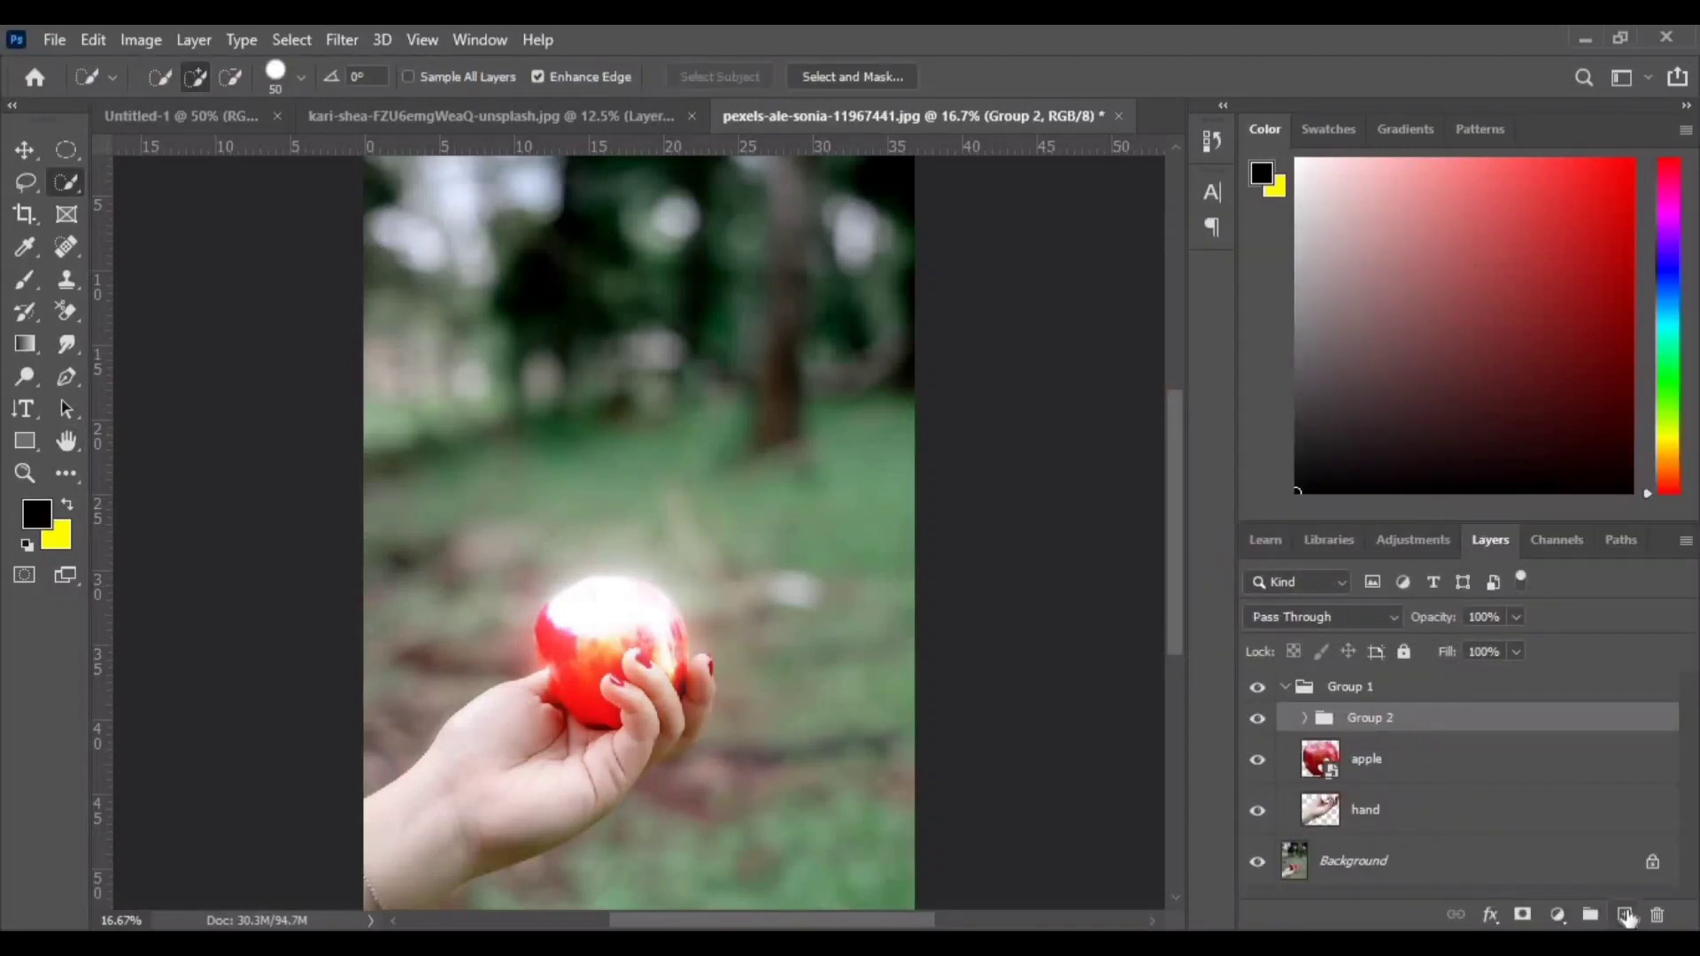
click(1558, 914)
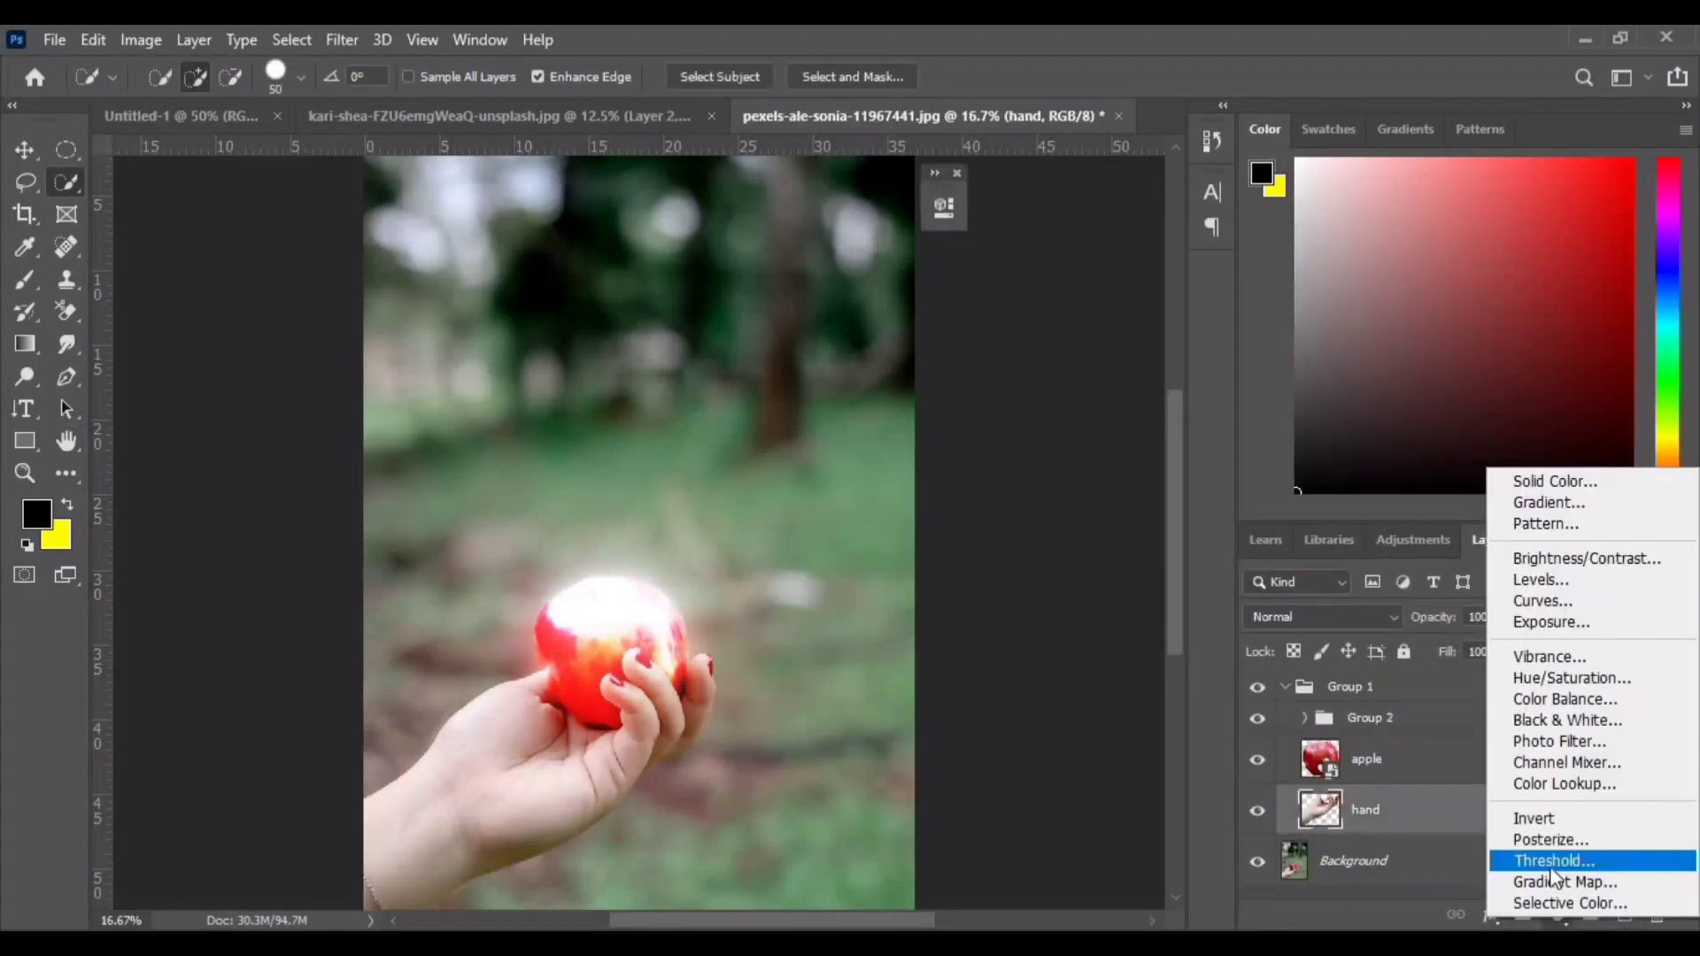
click(1548, 785)
click(797, 282)
click(766, 664)
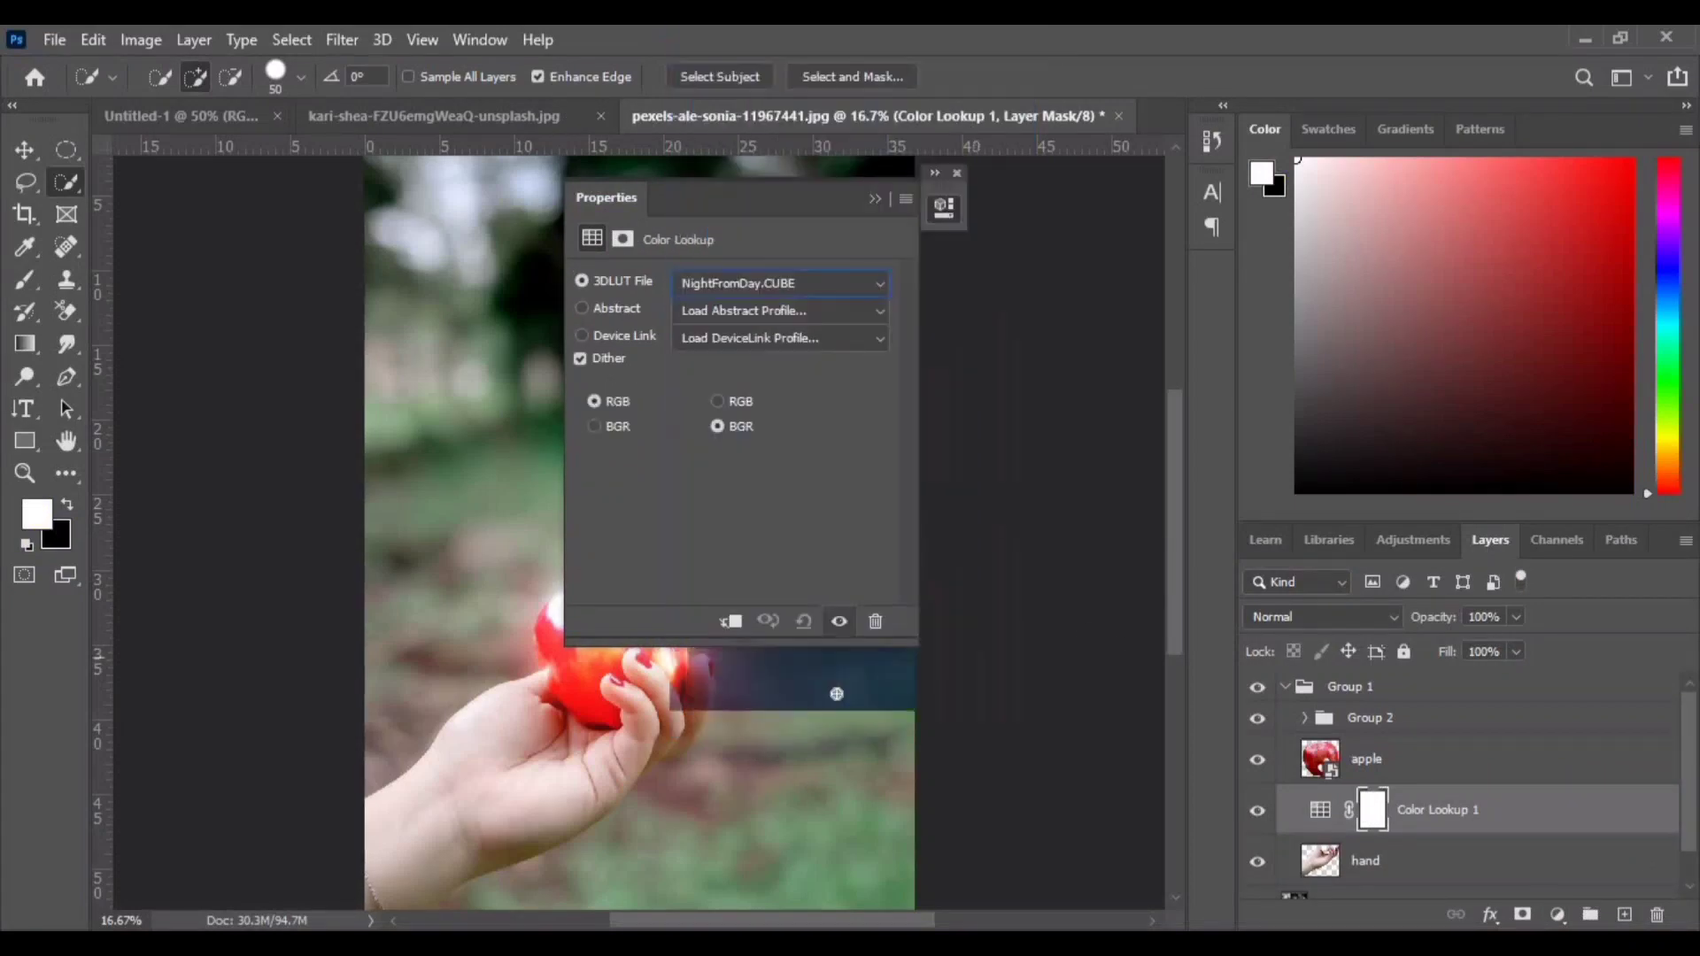
click(944, 208)
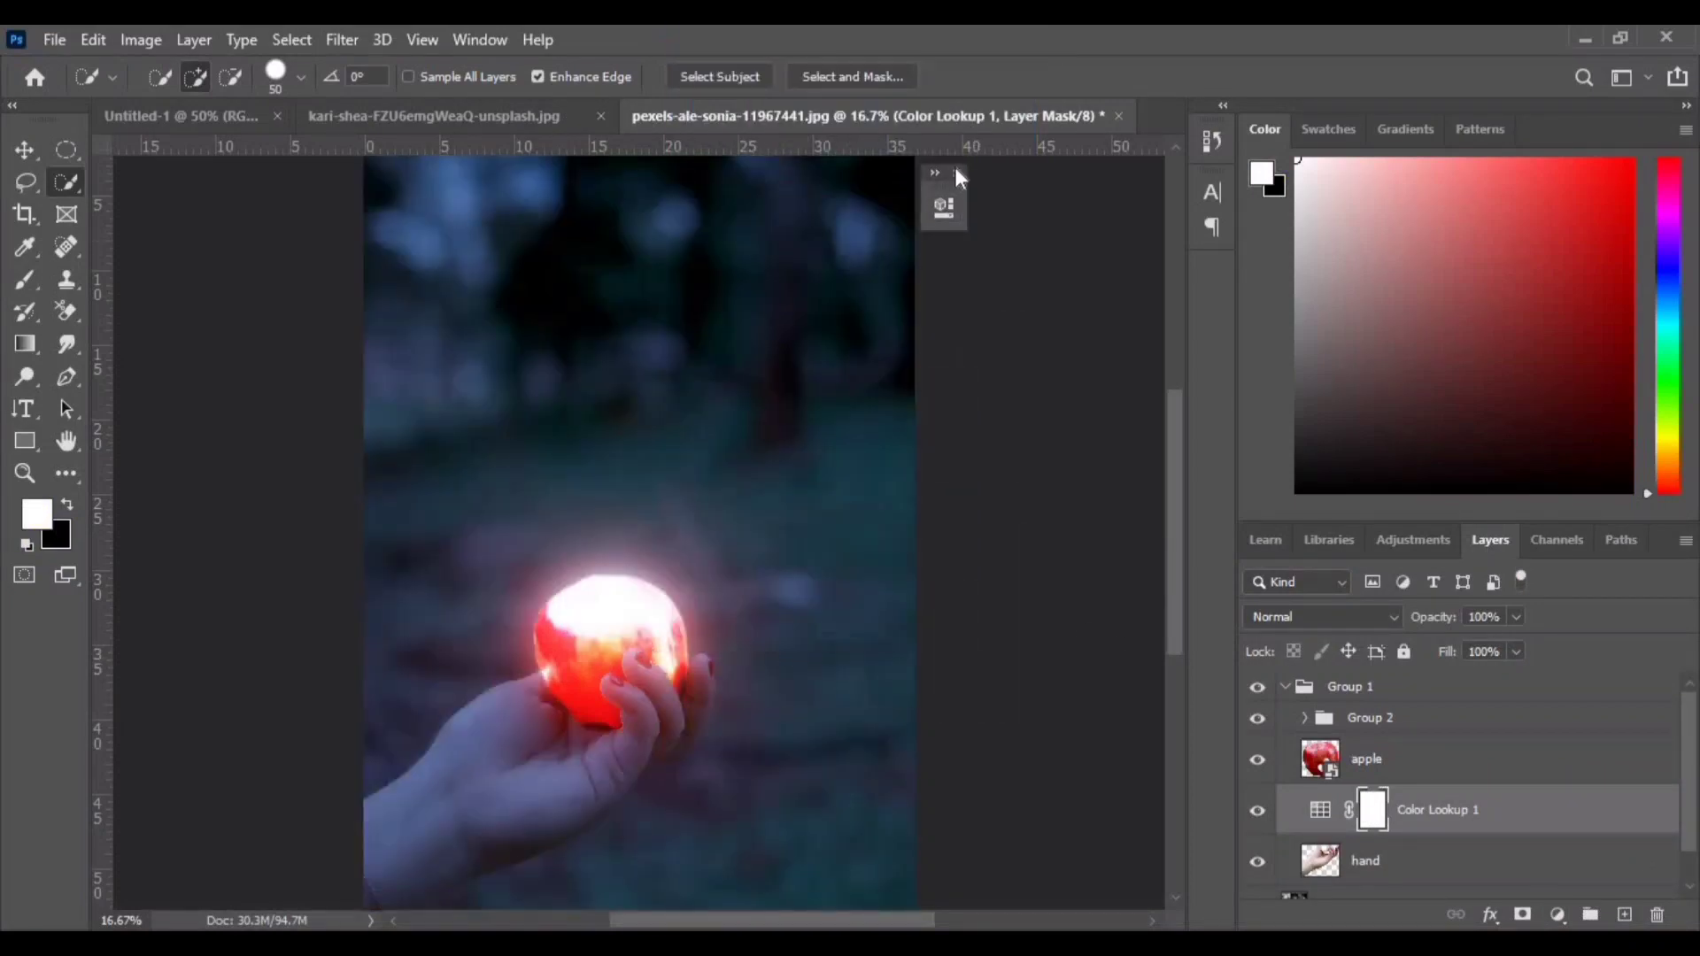
click(956, 172)
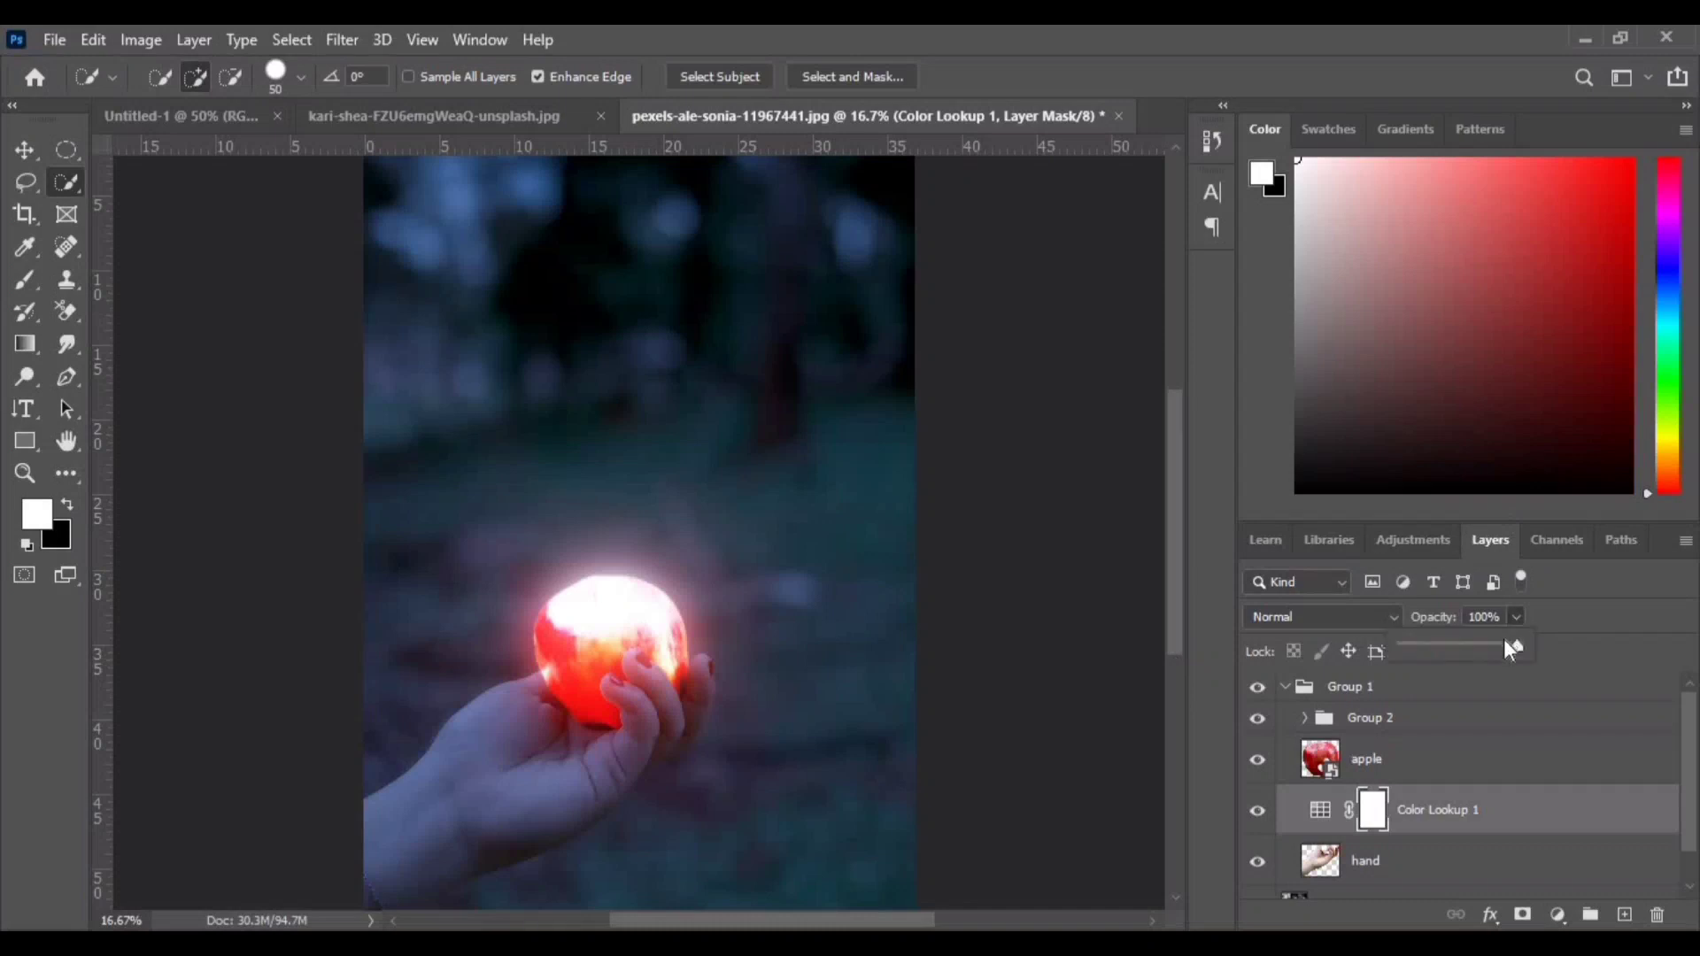
drag(1503, 639, 1505, 640)
click(1224, 459)
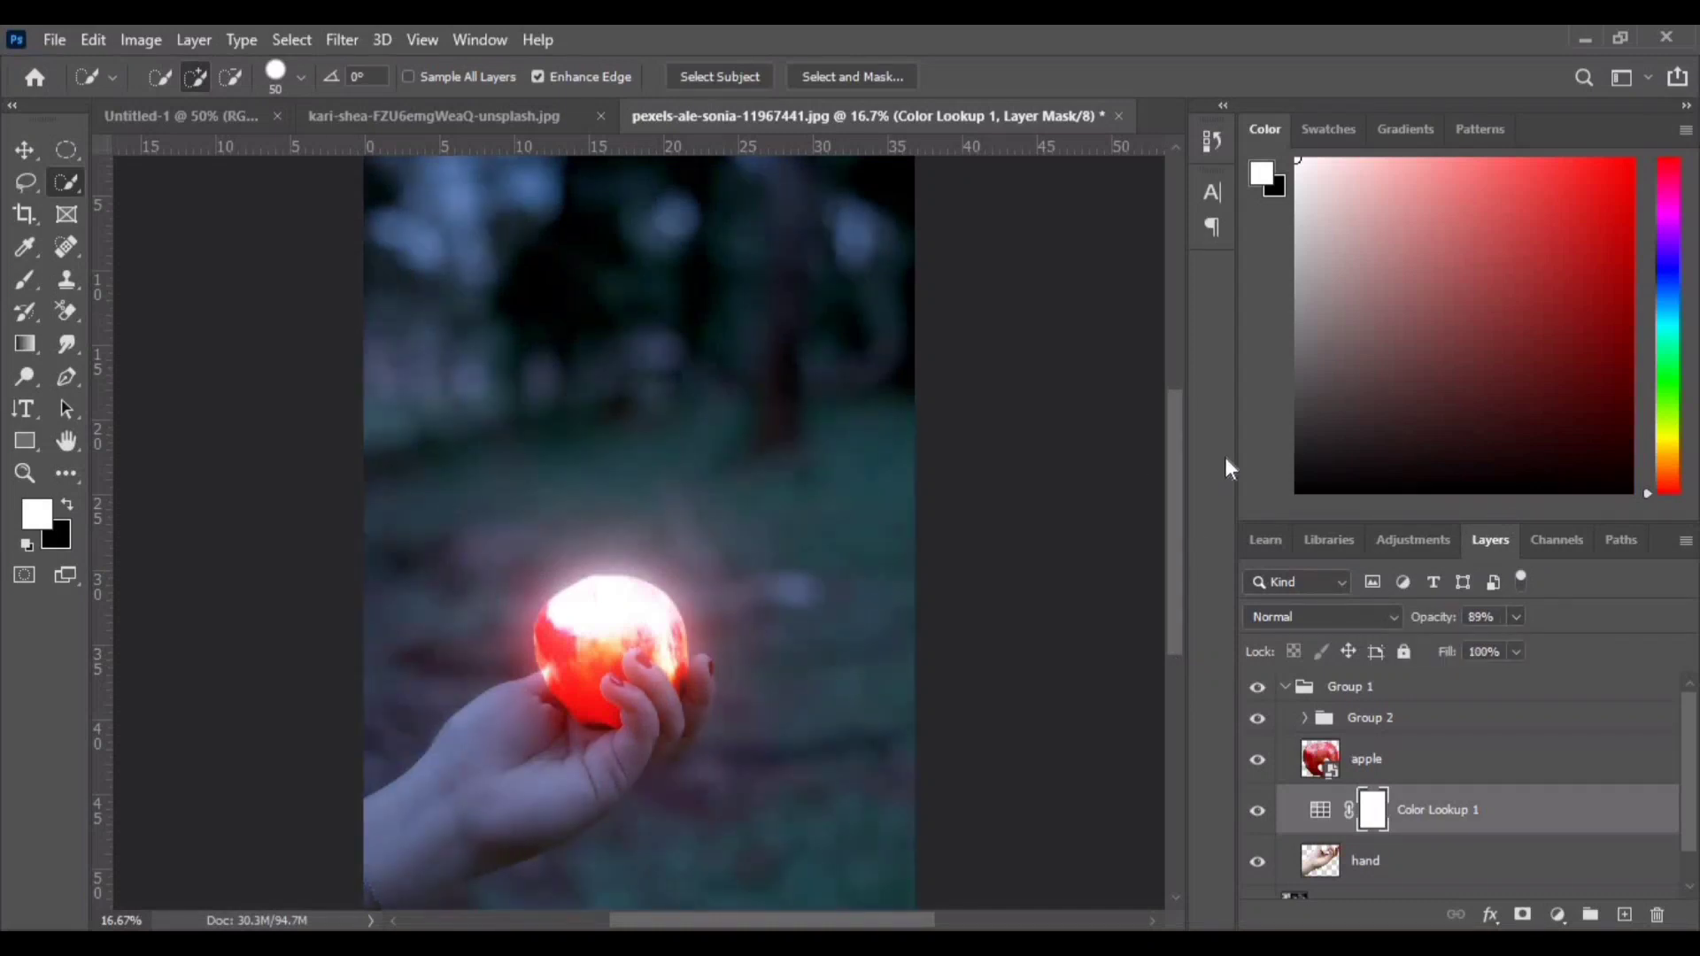
- Add a Hue/Saturation adjustment layer above the Color Lookup layer and set its Saturation to -40
click(1557, 916)
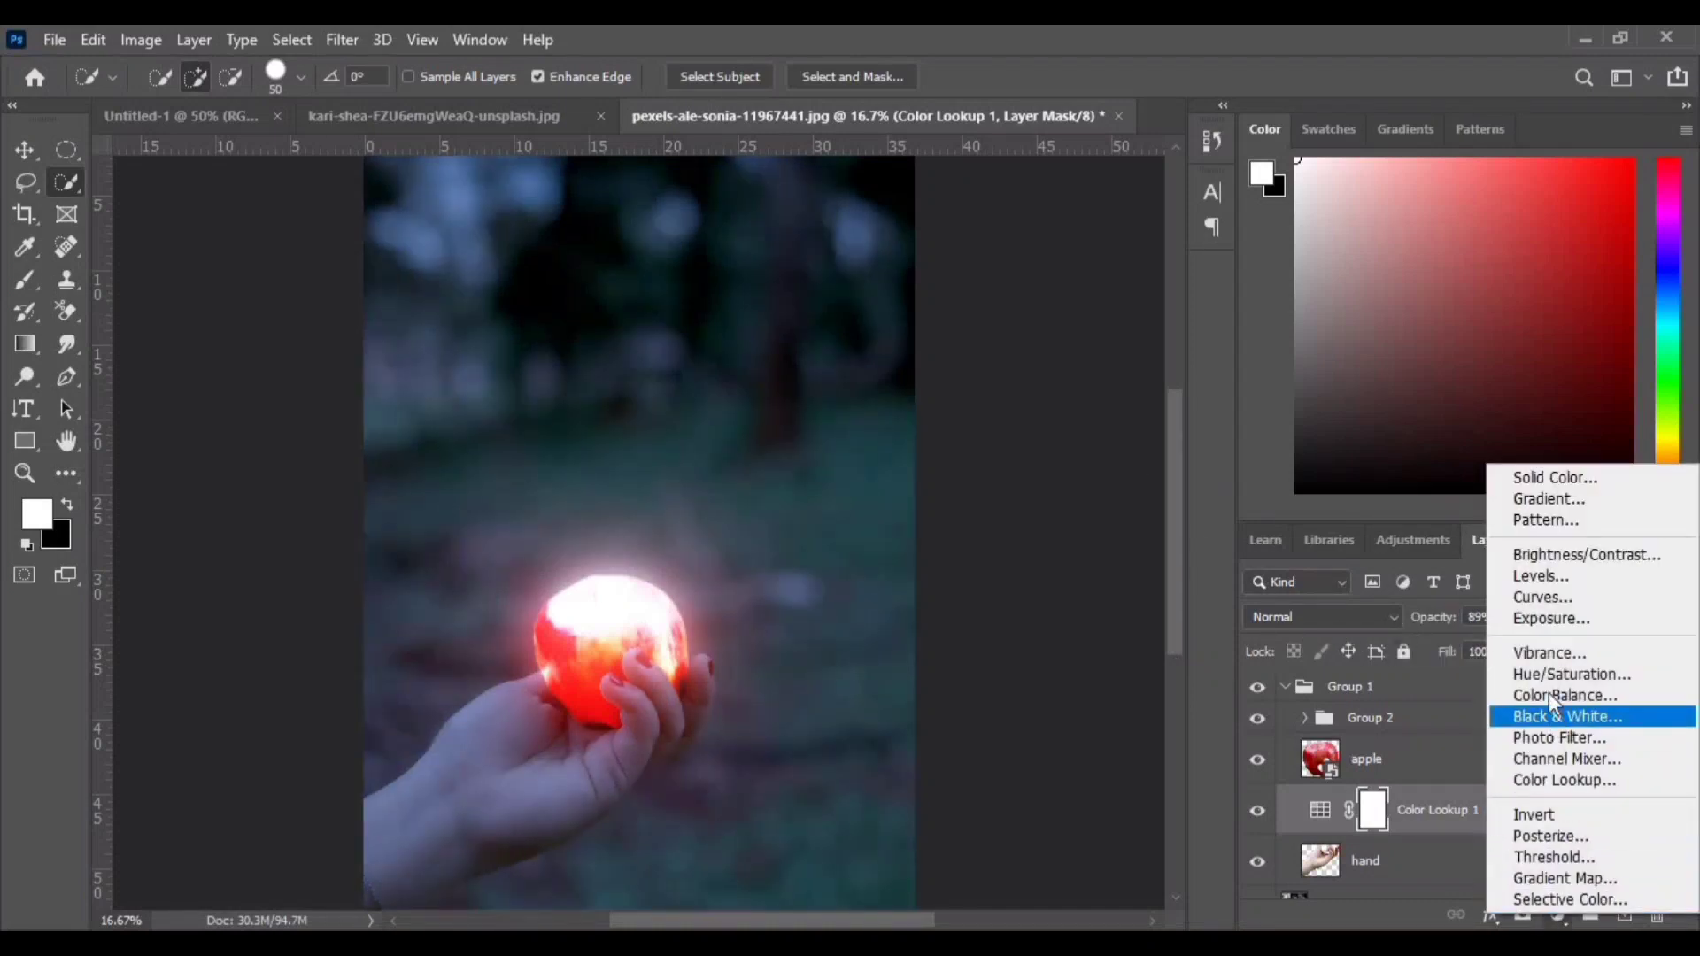
click(1523, 676)
drag(747, 201, 1067, 242)
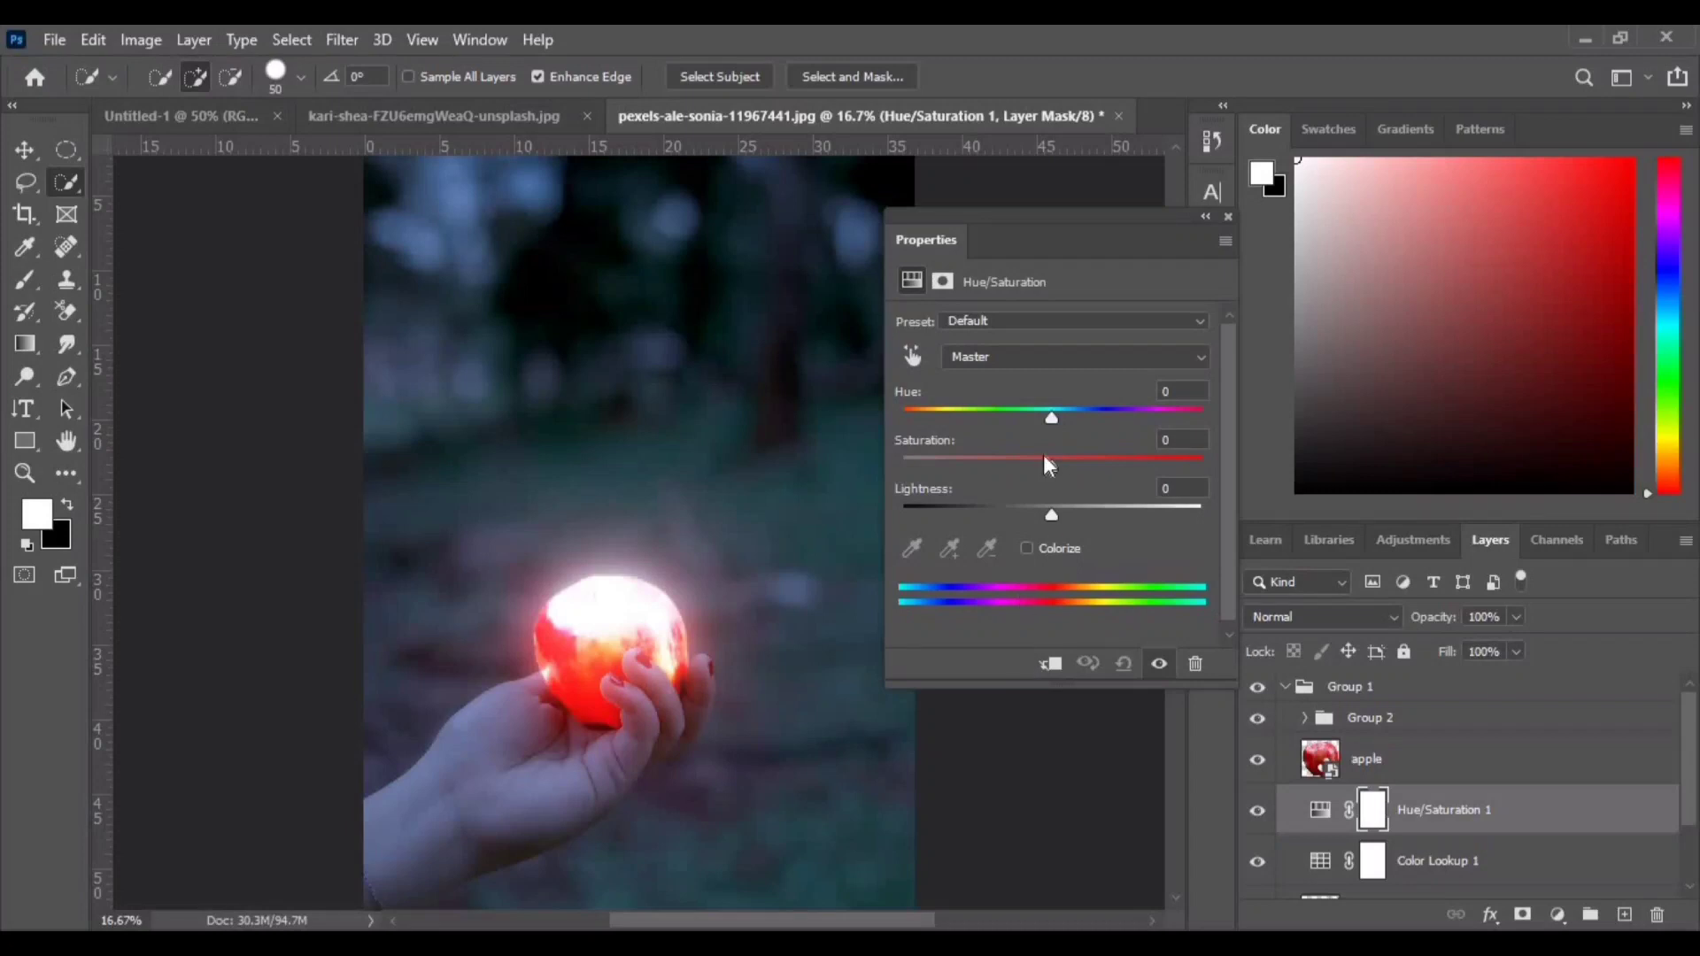
drag(1049, 462, 983, 468)
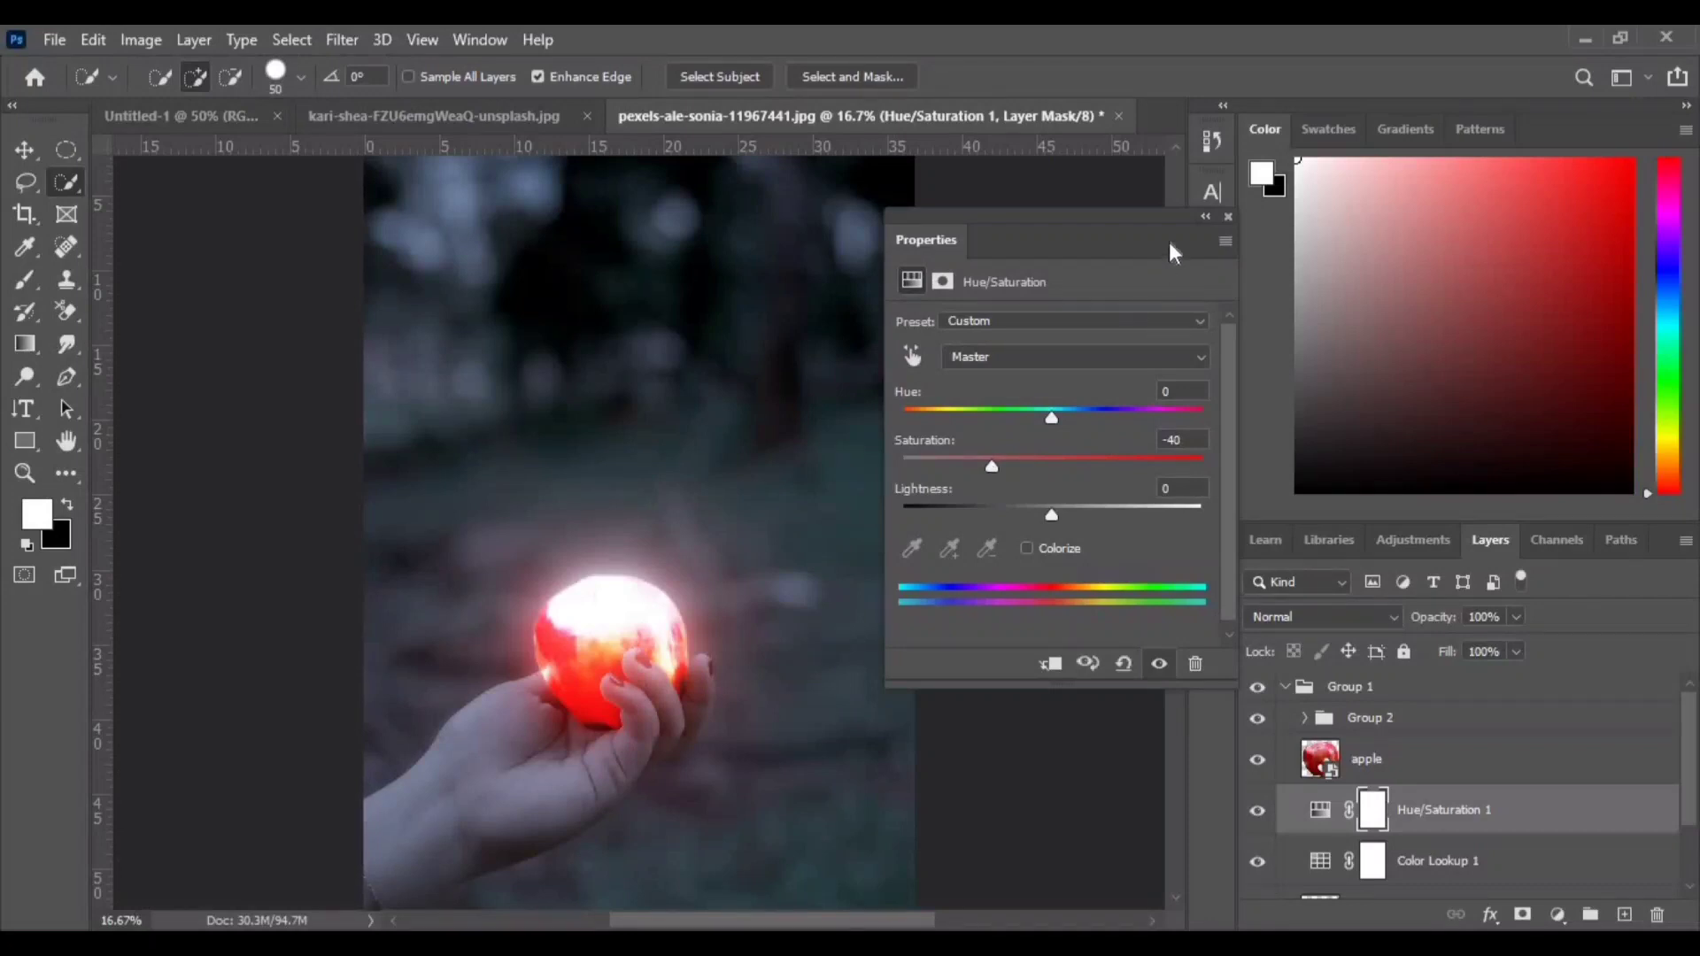
click(1204, 219)
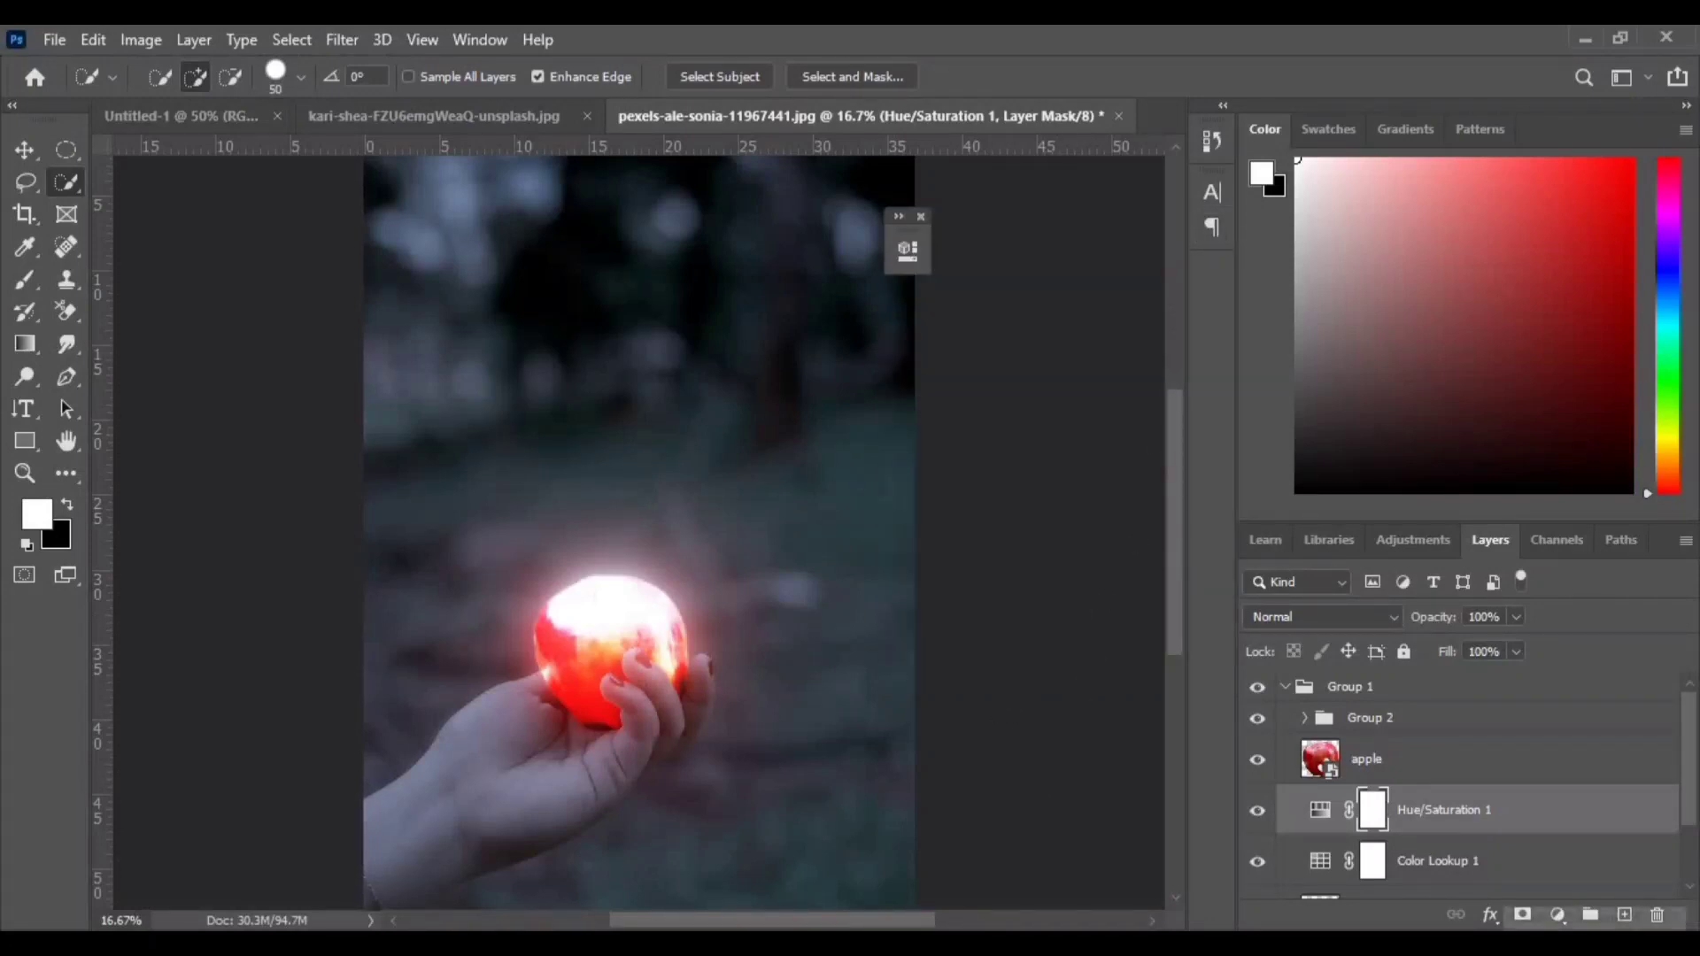
- Add a Brightness/Contrast adjustment layer above it and set its Contrast to 70
click(1558, 917)
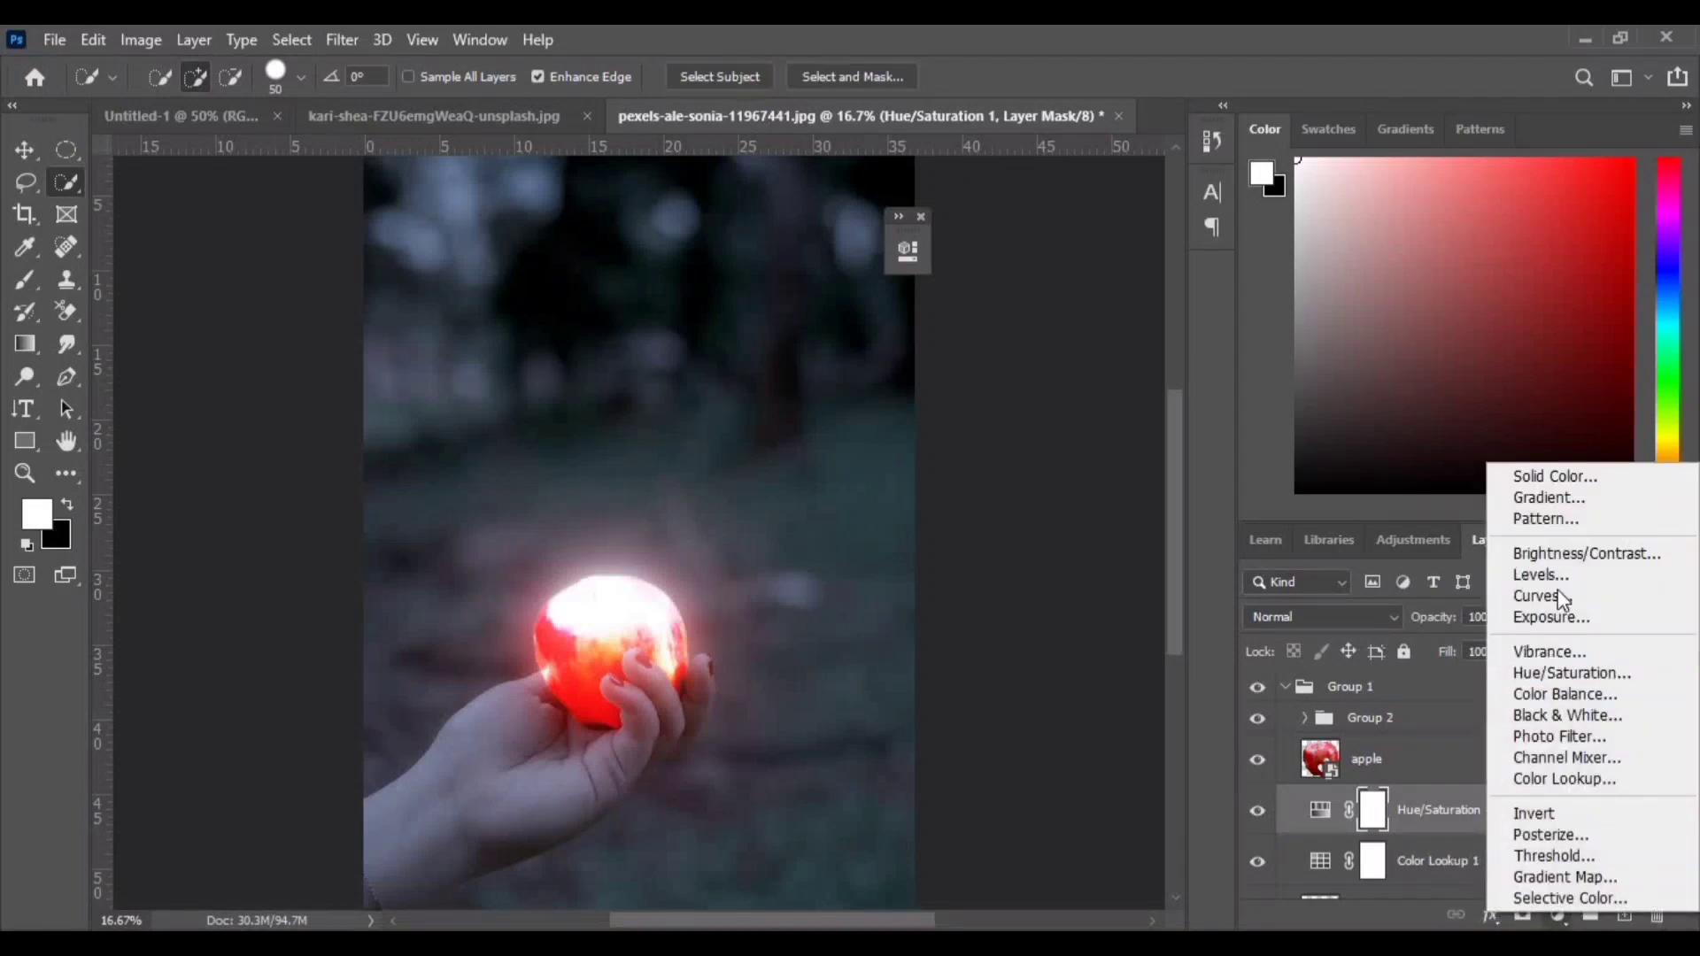
click(1549, 553)
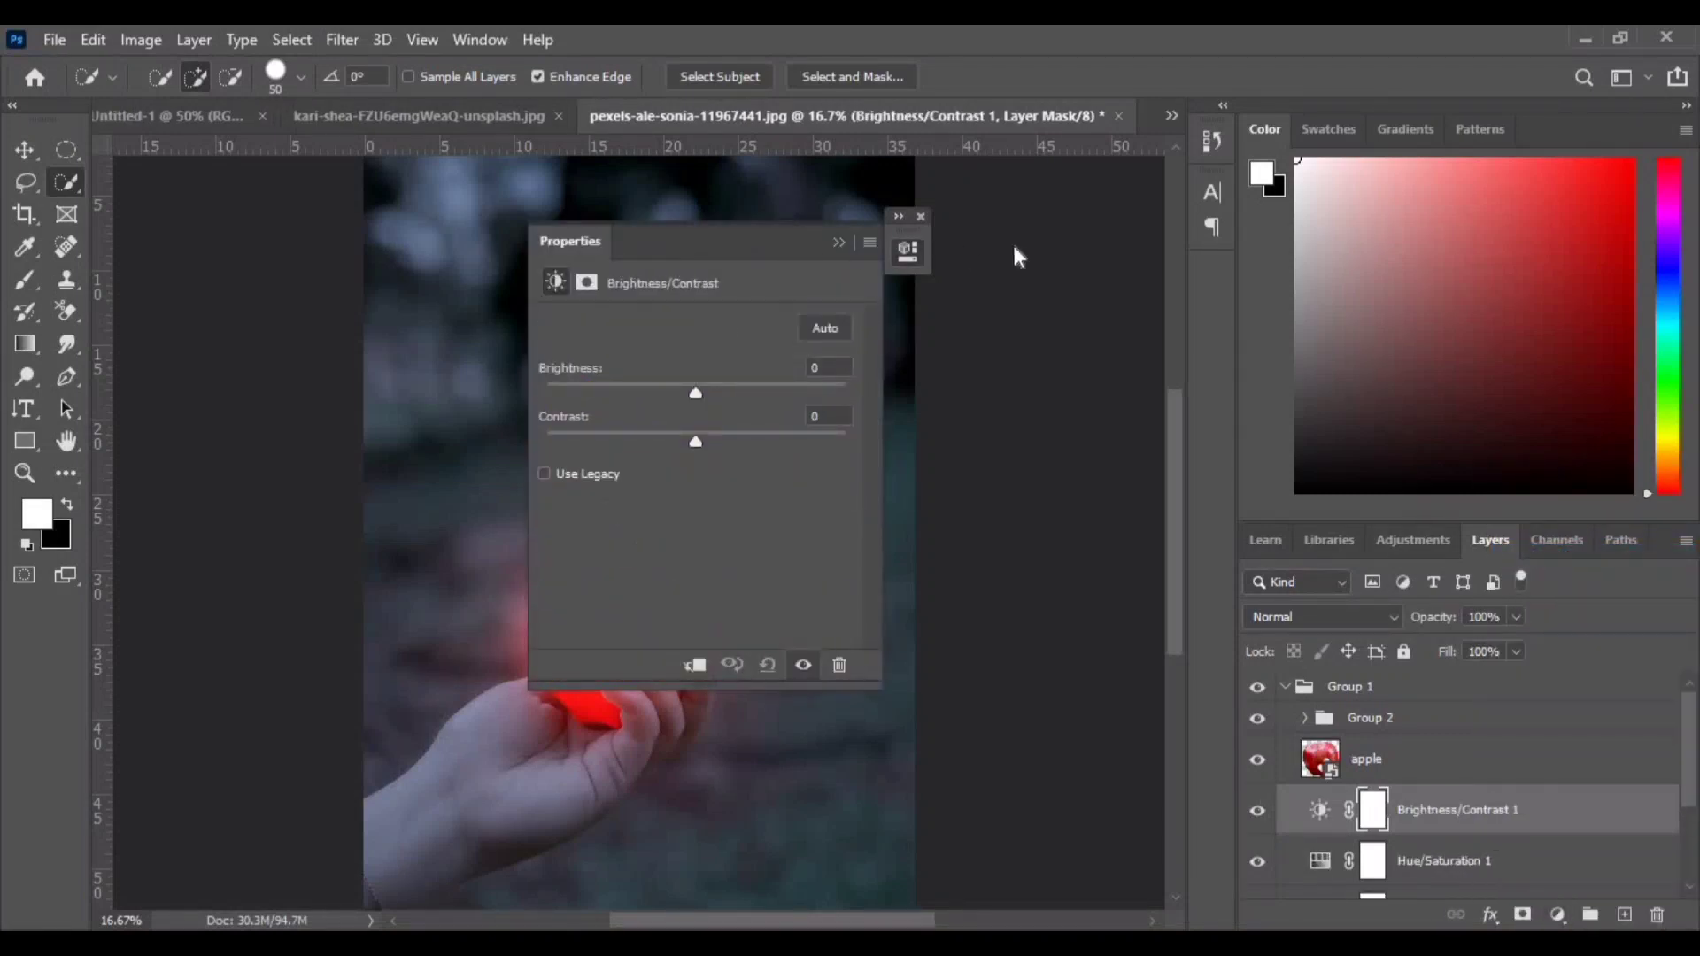
click(899, 217)
click(1225, 218)
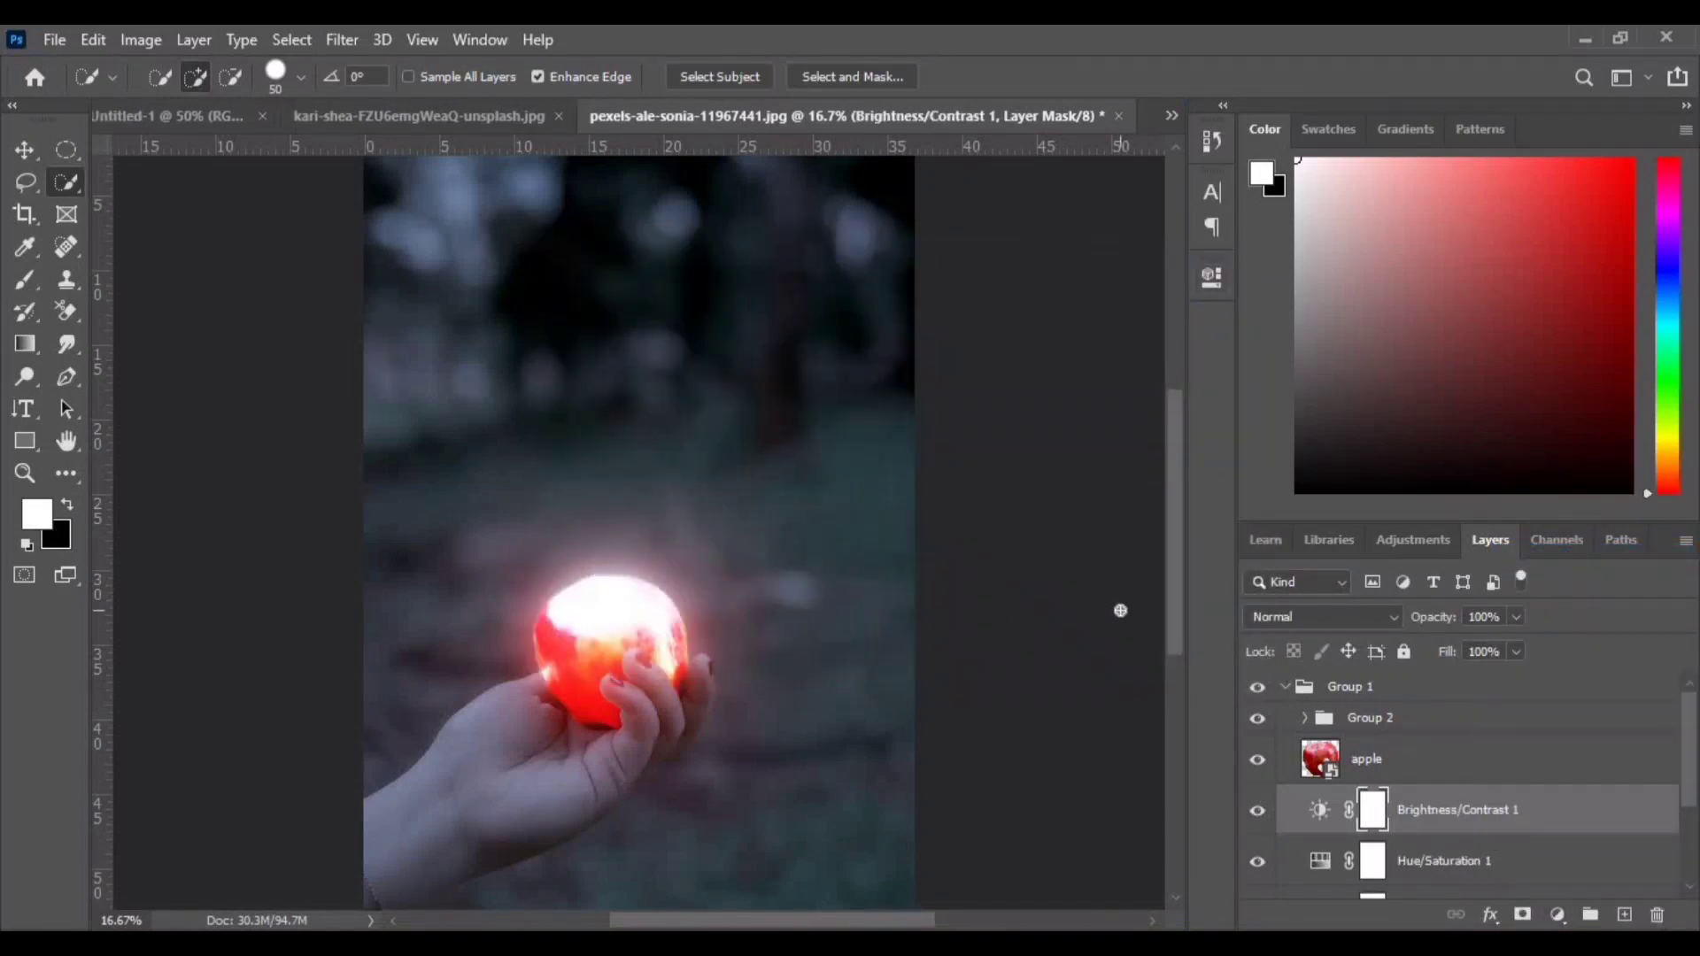
double_click(1323, 813)
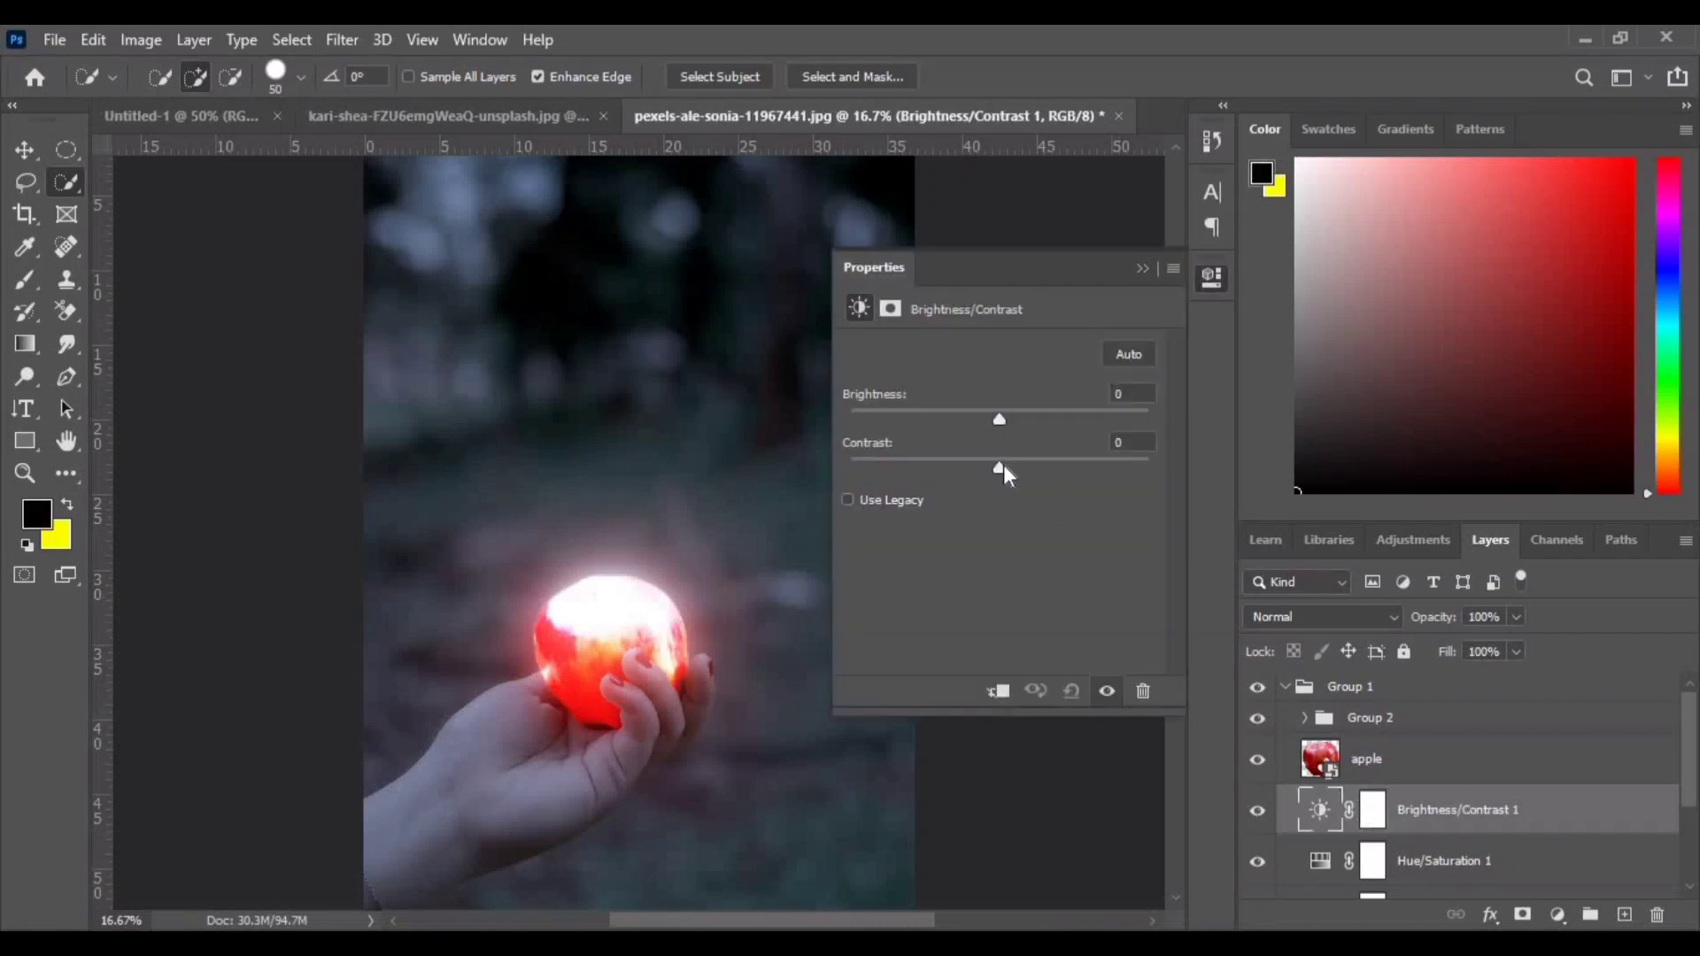
drag(999, 469, 1077, 474)
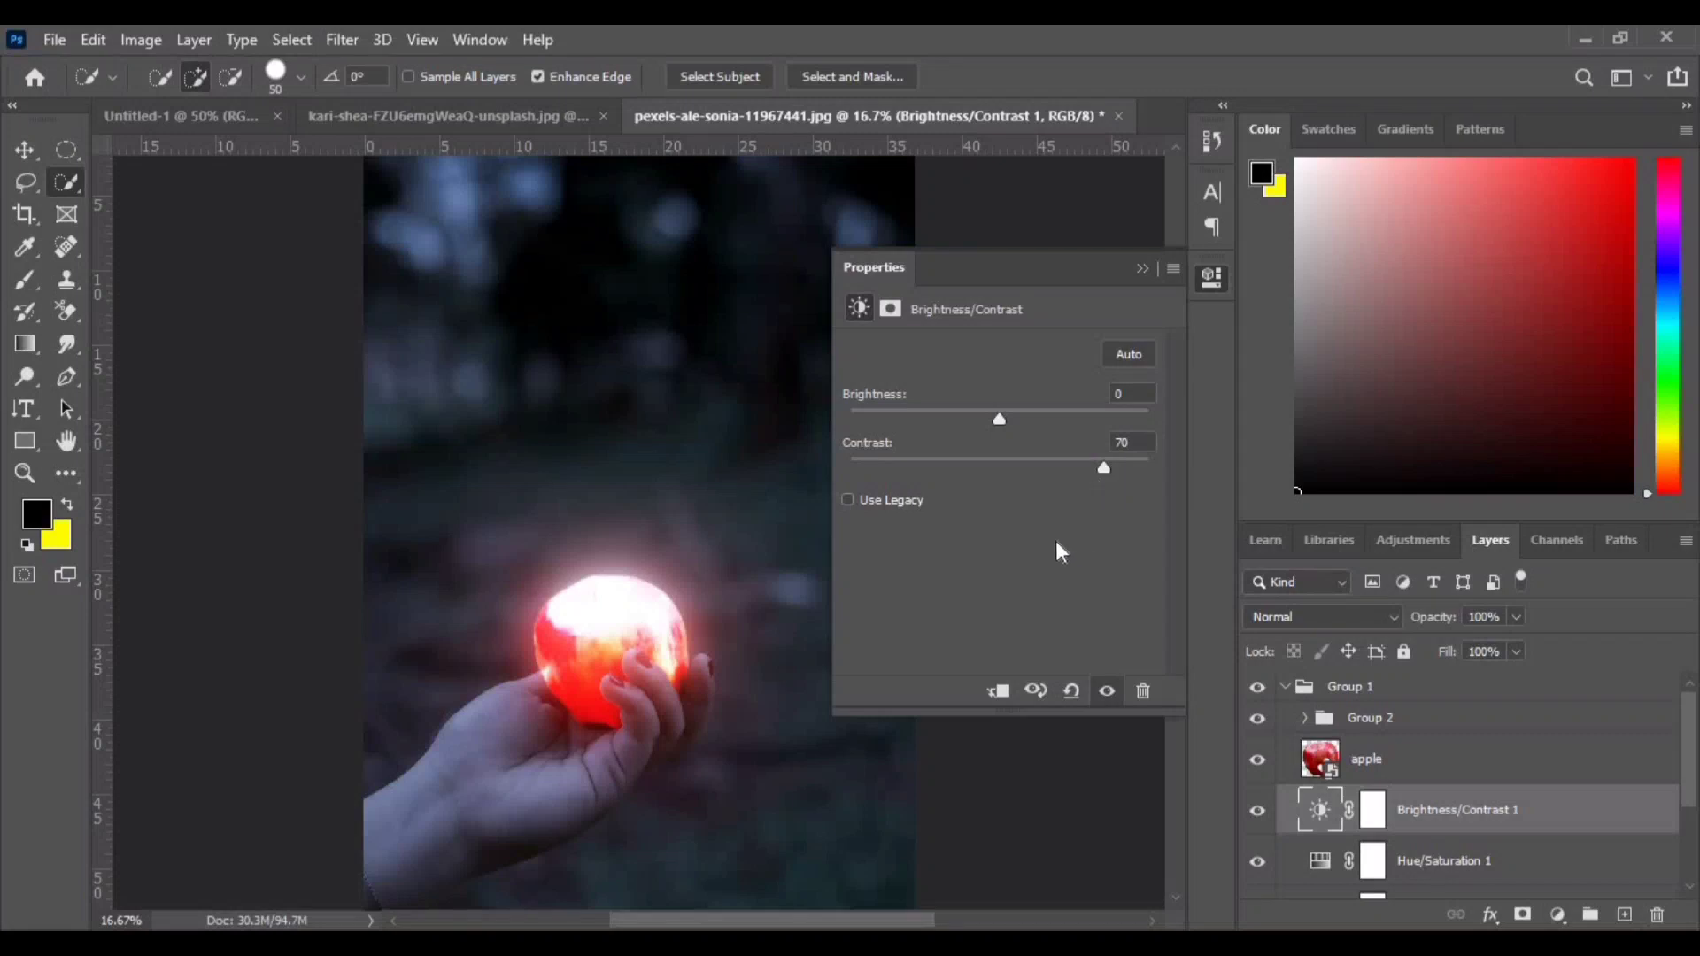
click(1143, 268)
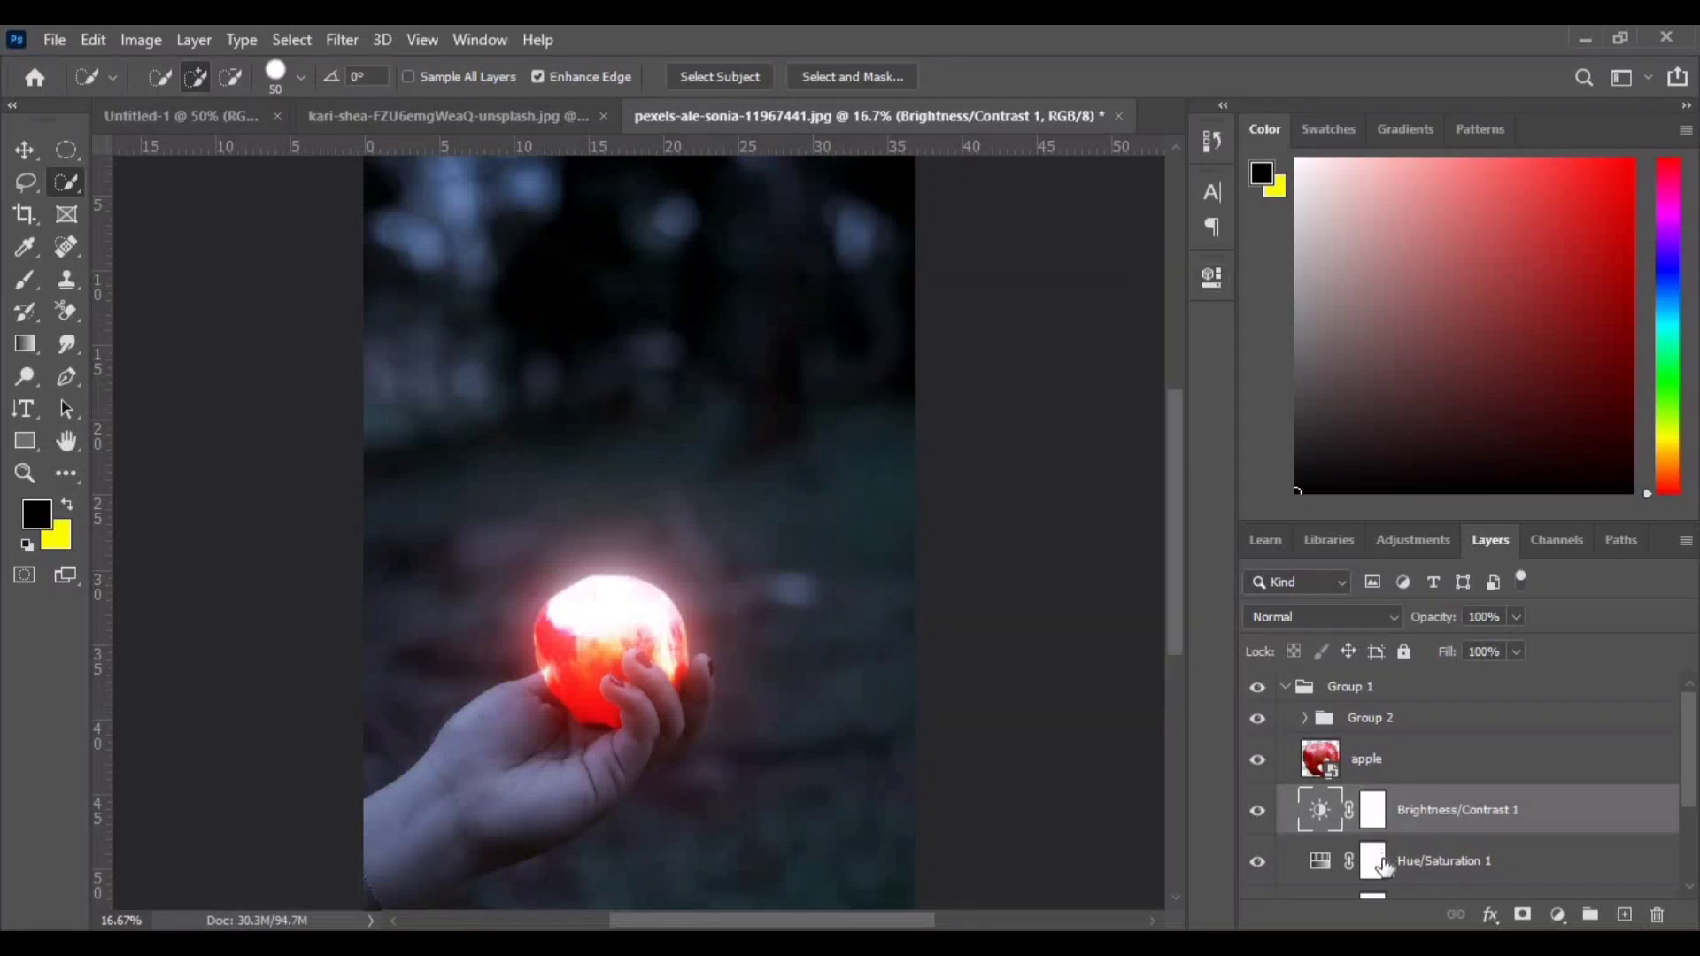
- Group the Color Lookup, Hue/Saturation and Brightness/Contrast adjustment layers together
scroll(1401, 872, down, 3)
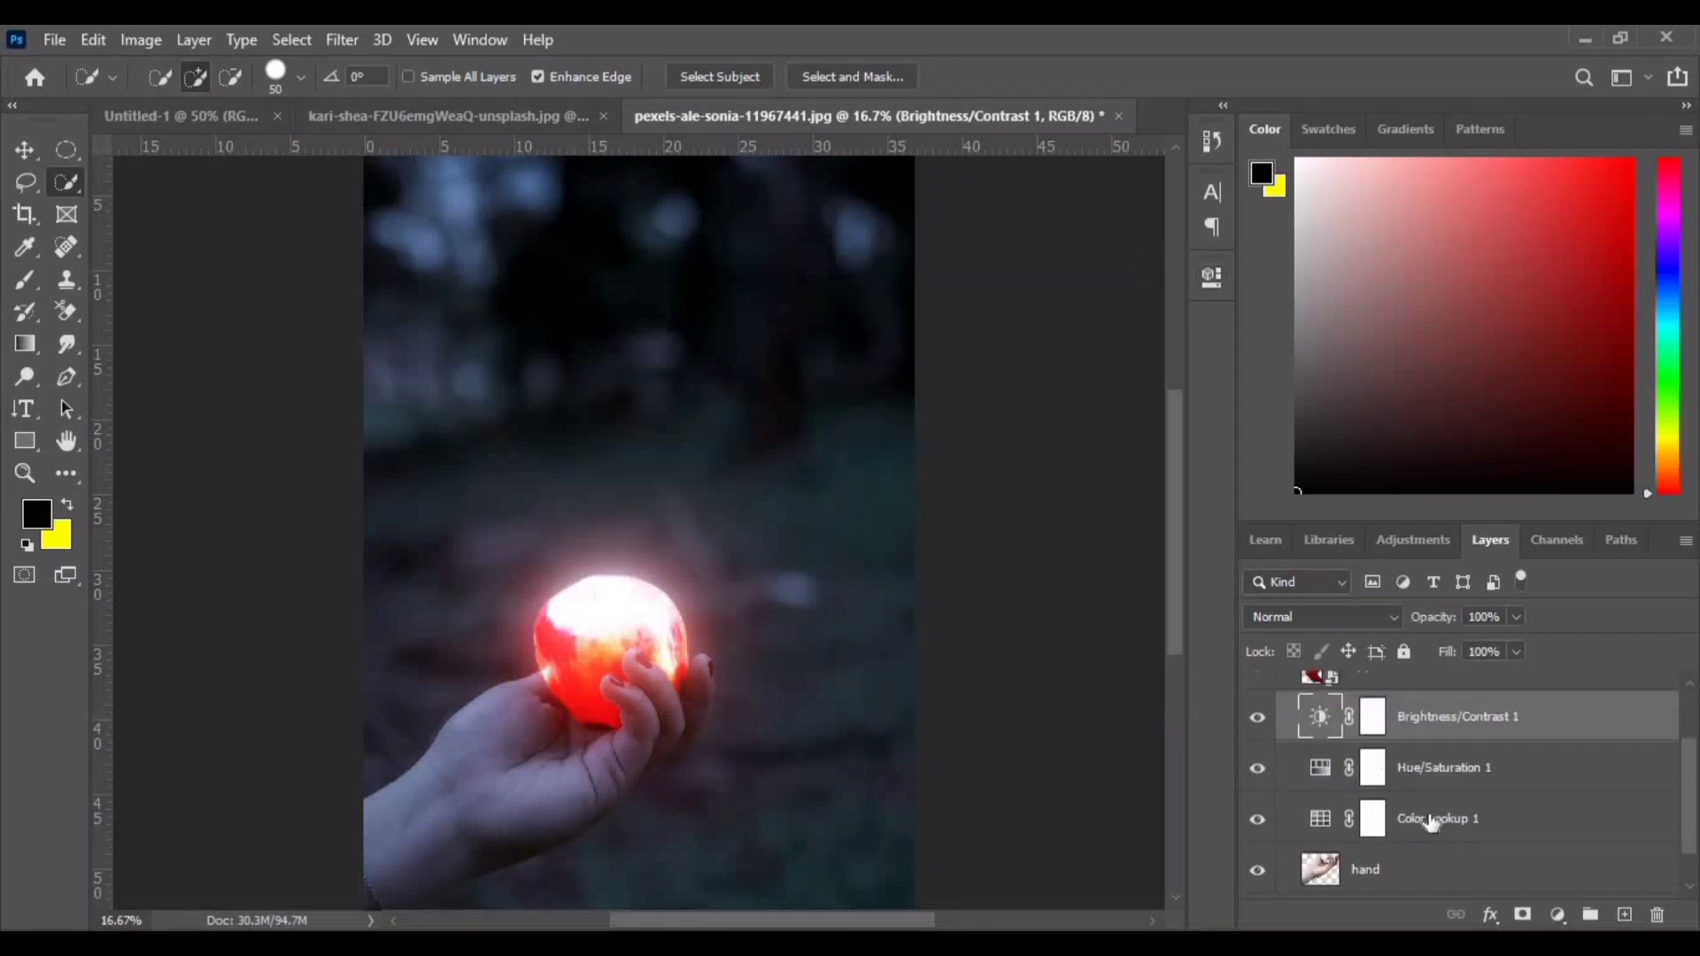
shift+click(1432, 821)
key(ctrl+g)
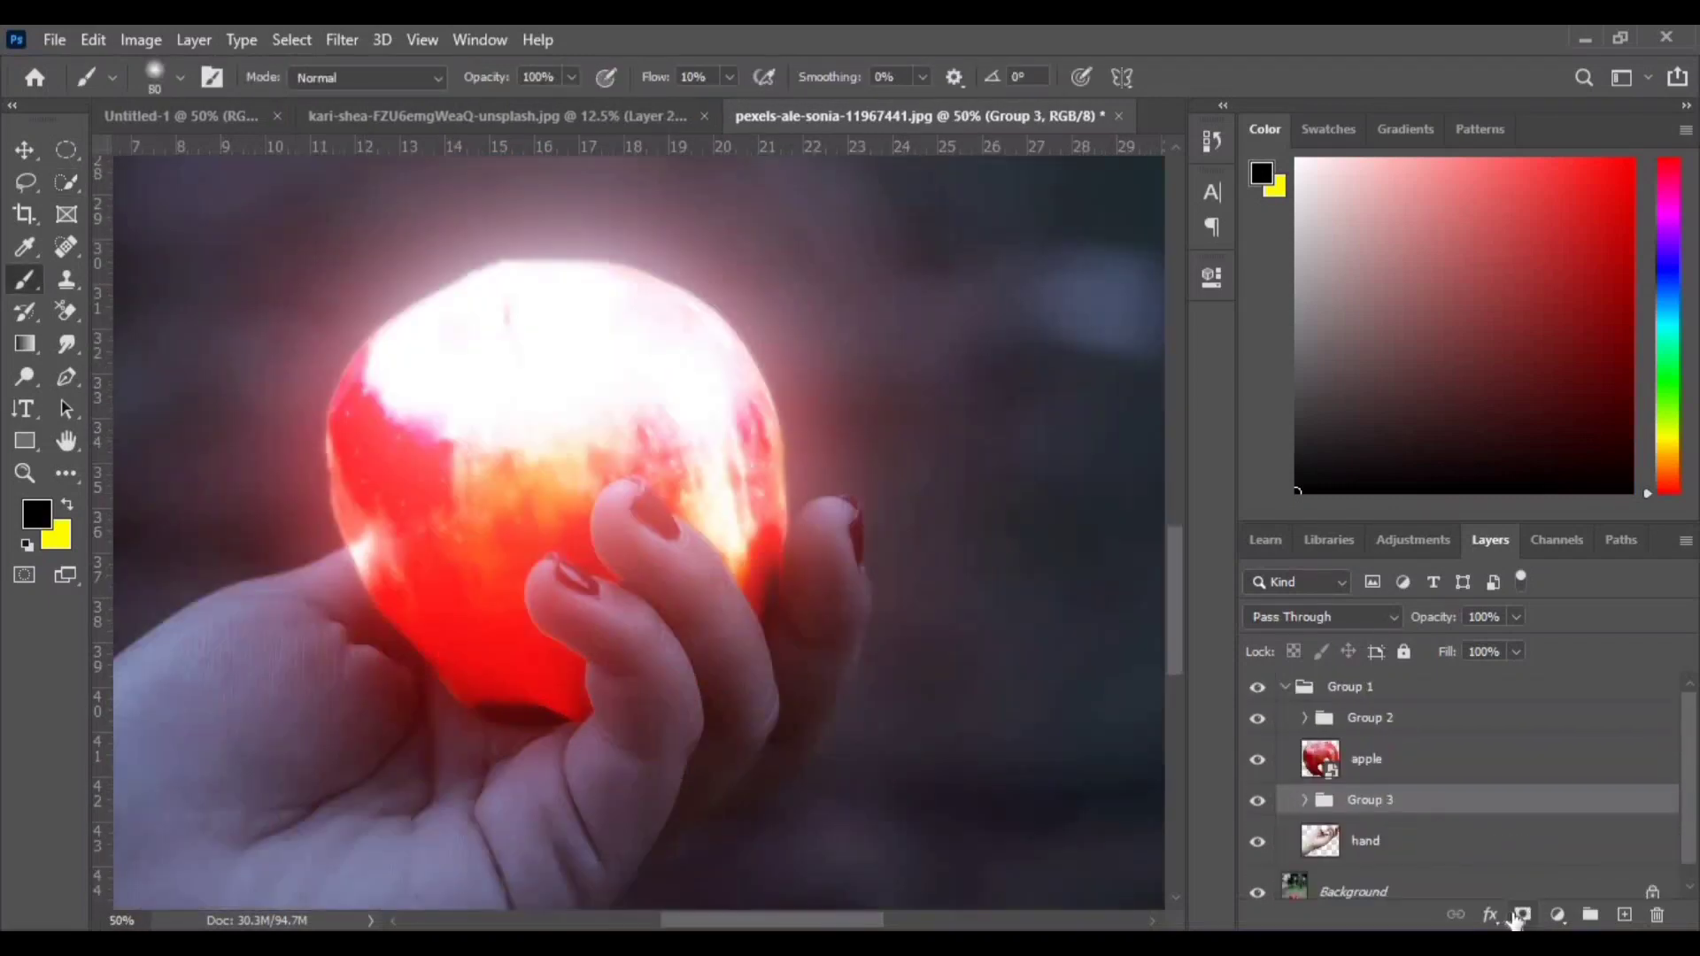
- Add a layer mask to the new adjustment group, loading and then clearing a selection of the hand
click(1516, 921)
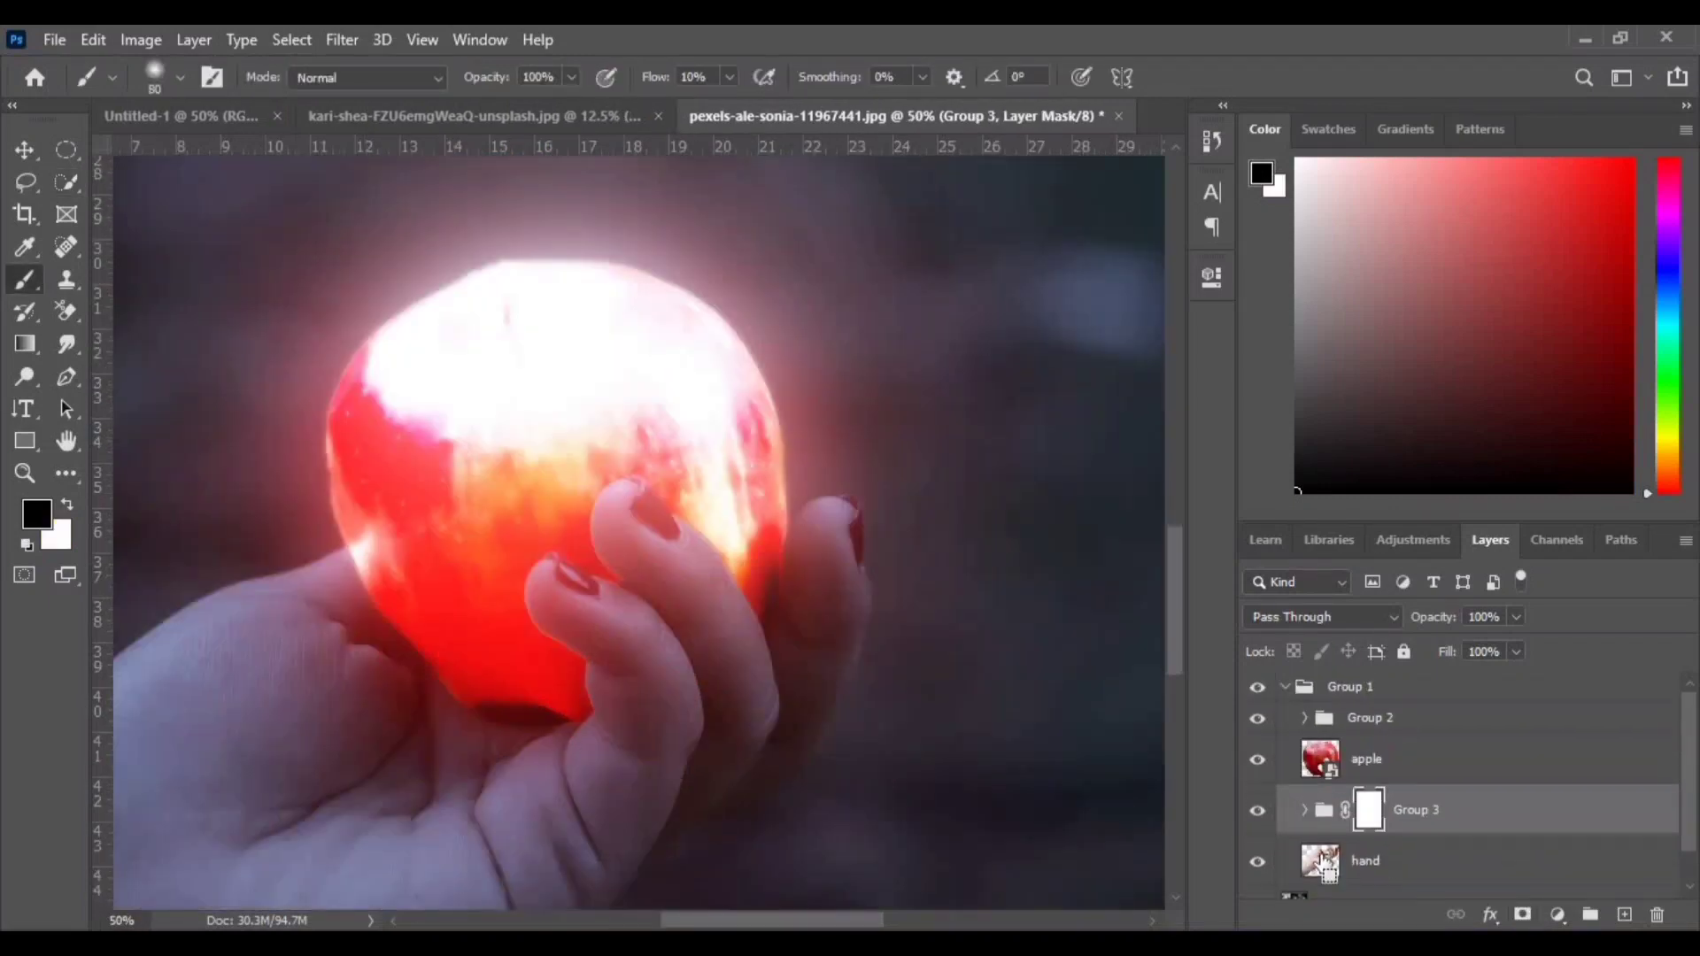
ctrl+click(1317, 858)
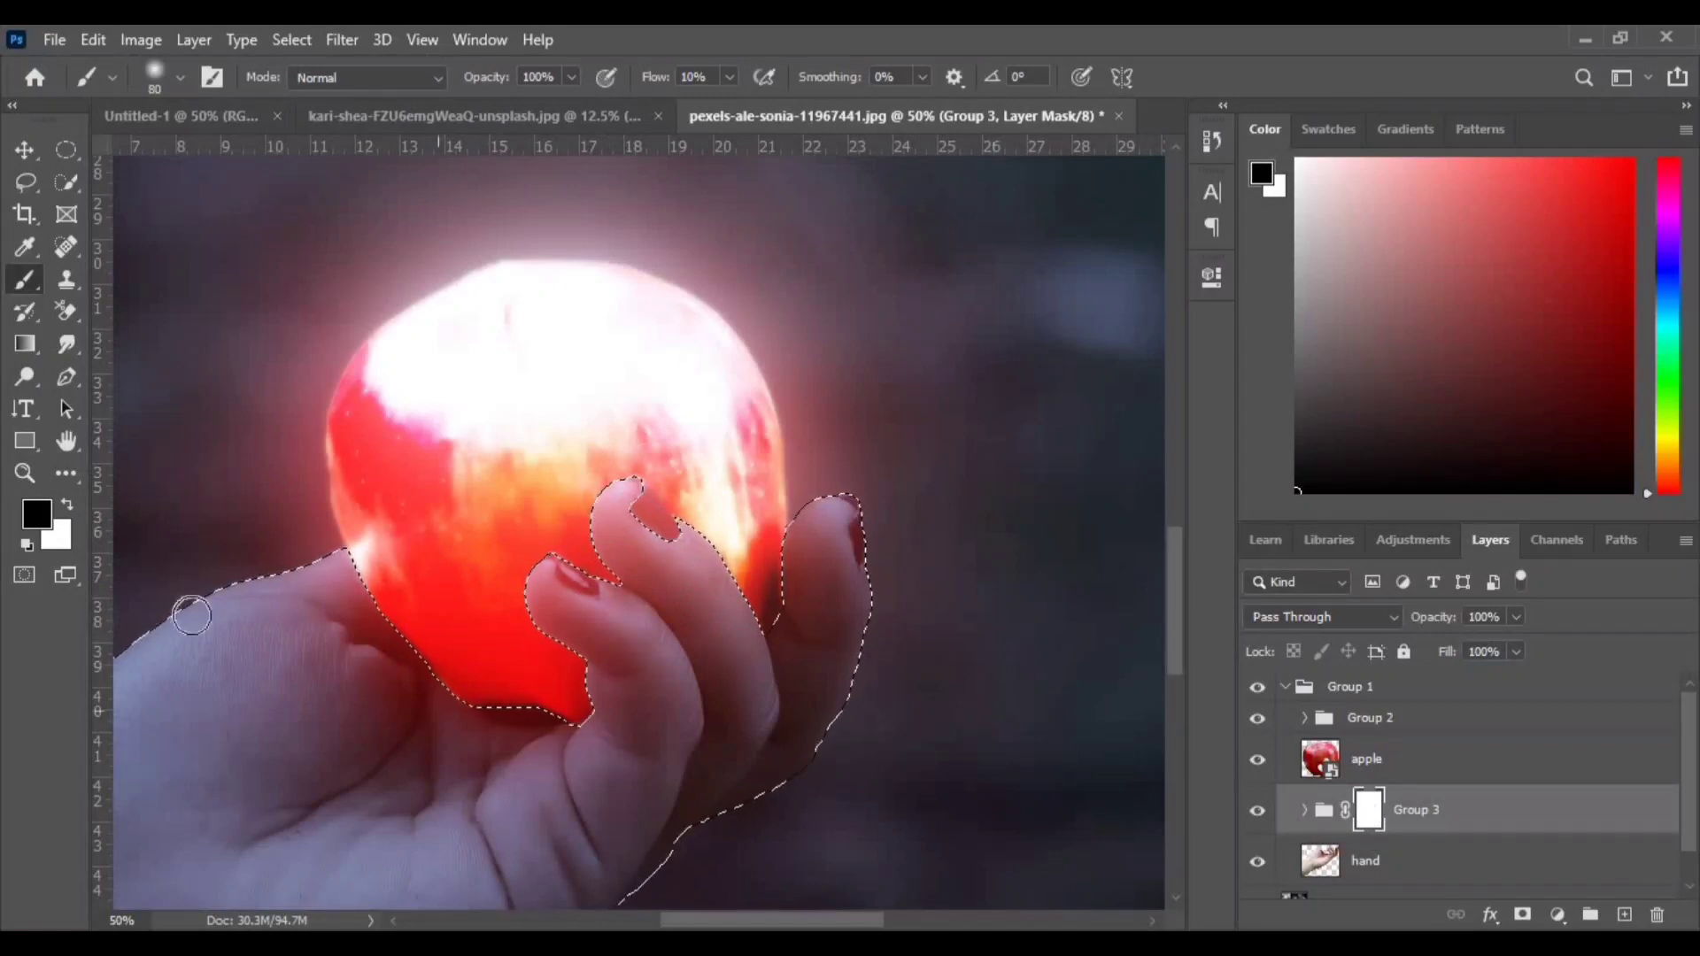
key(ctrl+d)
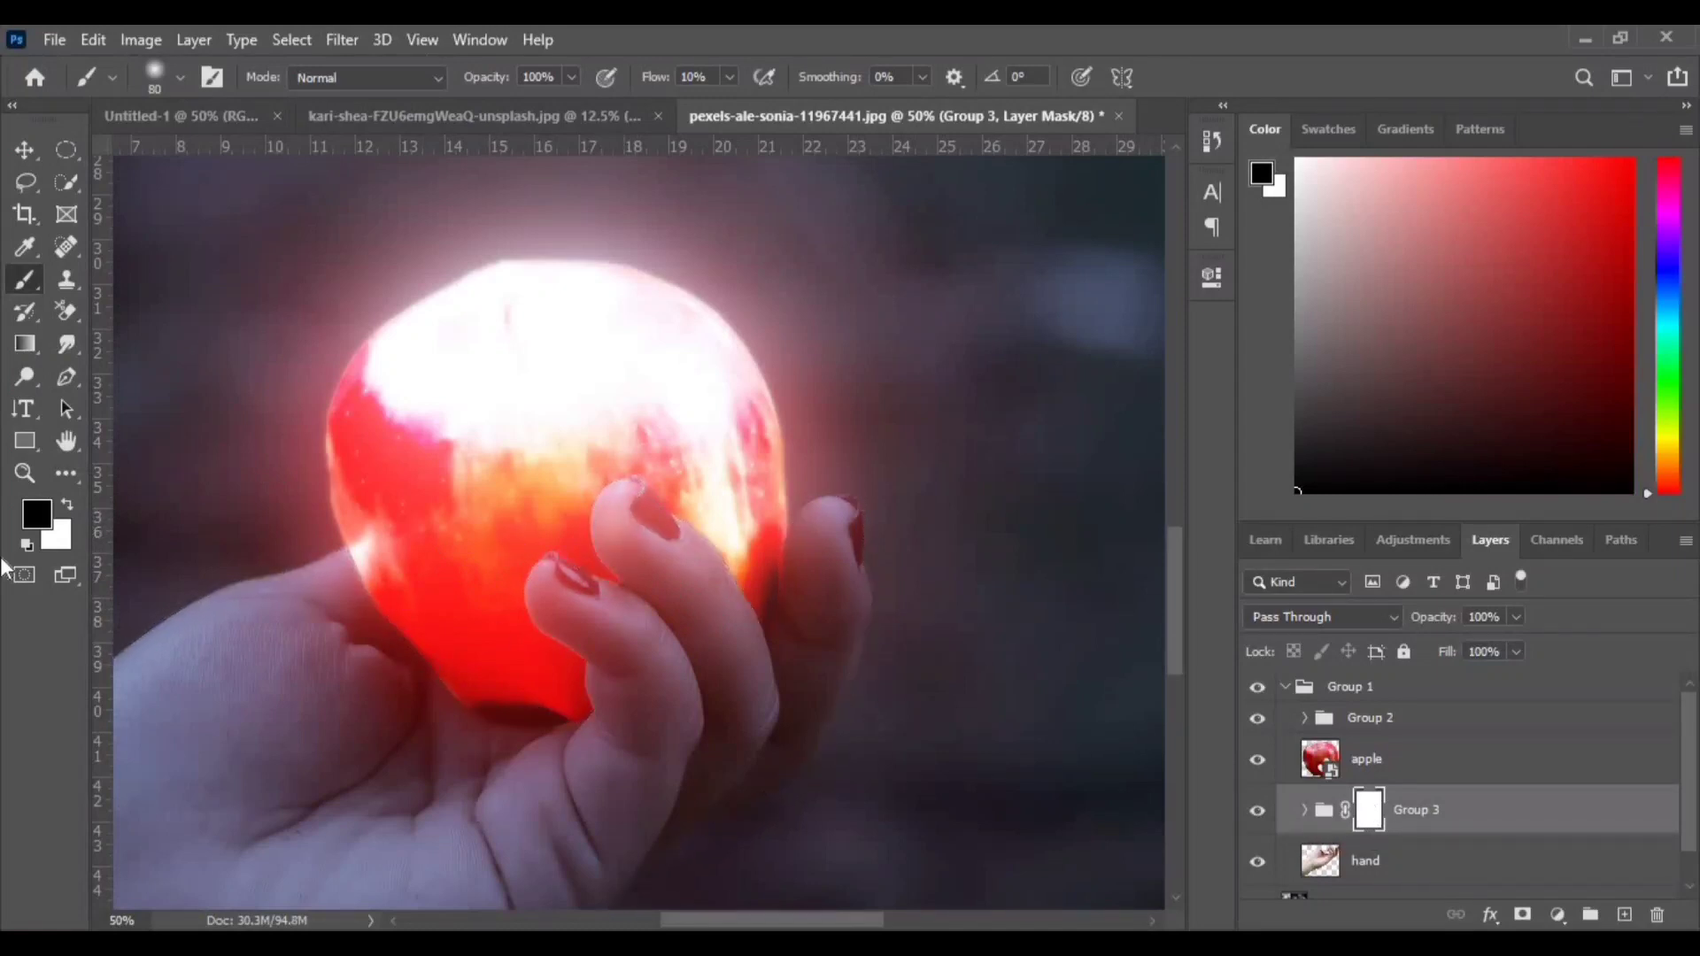
- Paint black on the group mask over the fingers and palm next to the apple so the apple's warm light shows on the hand
key(ctrl+plus)
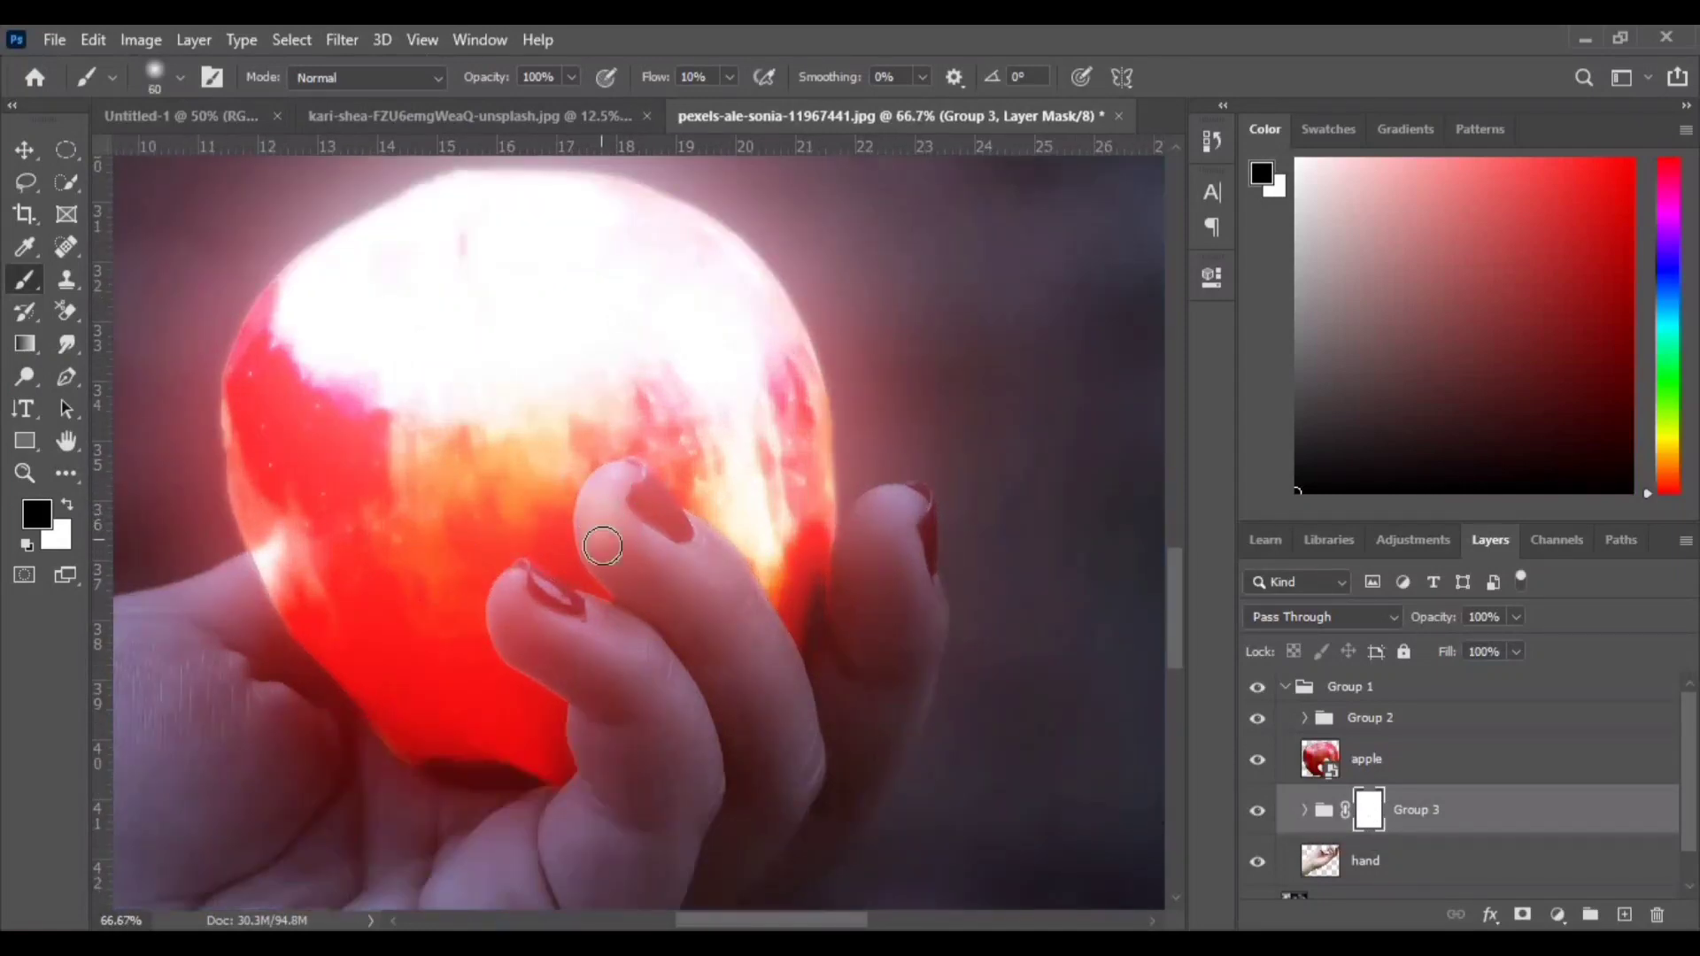
mouse_move(603, 546)
mouse_down()
mouse_move(626, 482)
mouse_move(655, 531)
mouse_move(587, 646)
mouse_move(508, 647)
mouse_move(580, 619)
mouse_move(523, 626)
mouse_move(550, 675)
mouse_move(631, 728)
mouse_up()
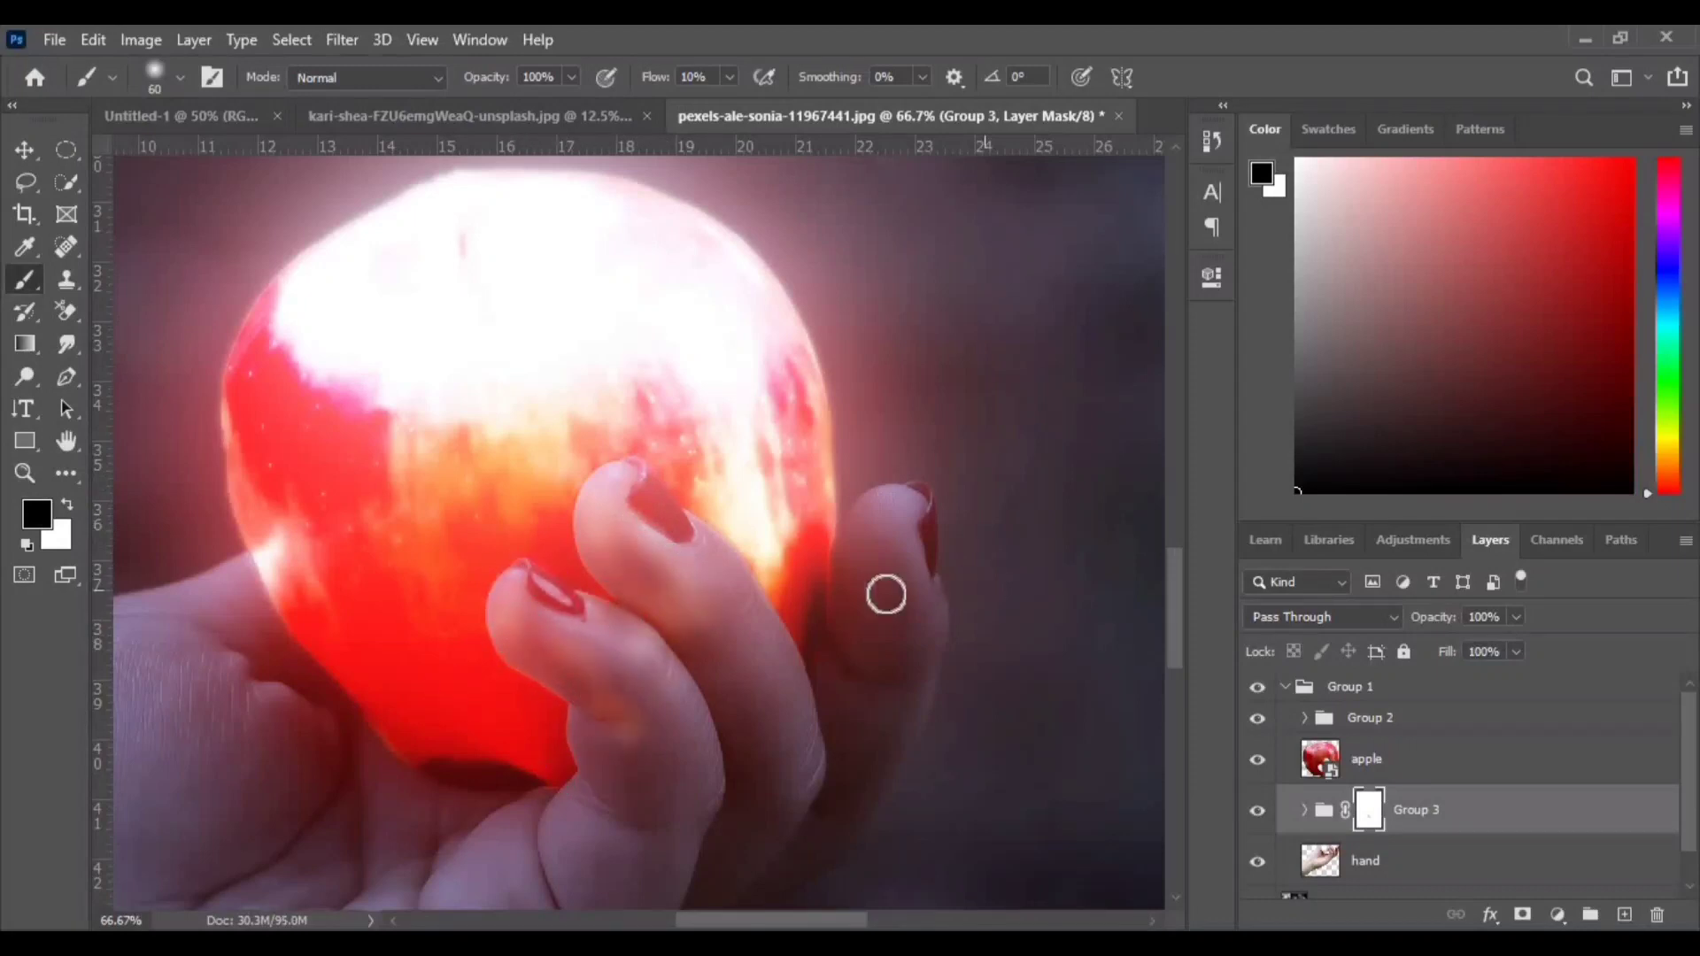
mouse_move(896, 511)
mouse_down()
mouse_move(873, 482)
mouse_move(838, 618)
mouse_move(883, 683)
mouse_move(800, 785)
mouse_move(907, 493)
mouse_move(923, 493)
mouse_move(850, 569)
mouse_move(680, 510)
mouse_move(788, 672)
mouse_move(752, 632)
mouse_up()
scroll(550, 638, down, 5)
mouse_move(516, 382)
mouse_down()
mouse_move(619, 413)
mouse_move(515, 395)
mouse_up()
drag(235, 539, 652, 694)
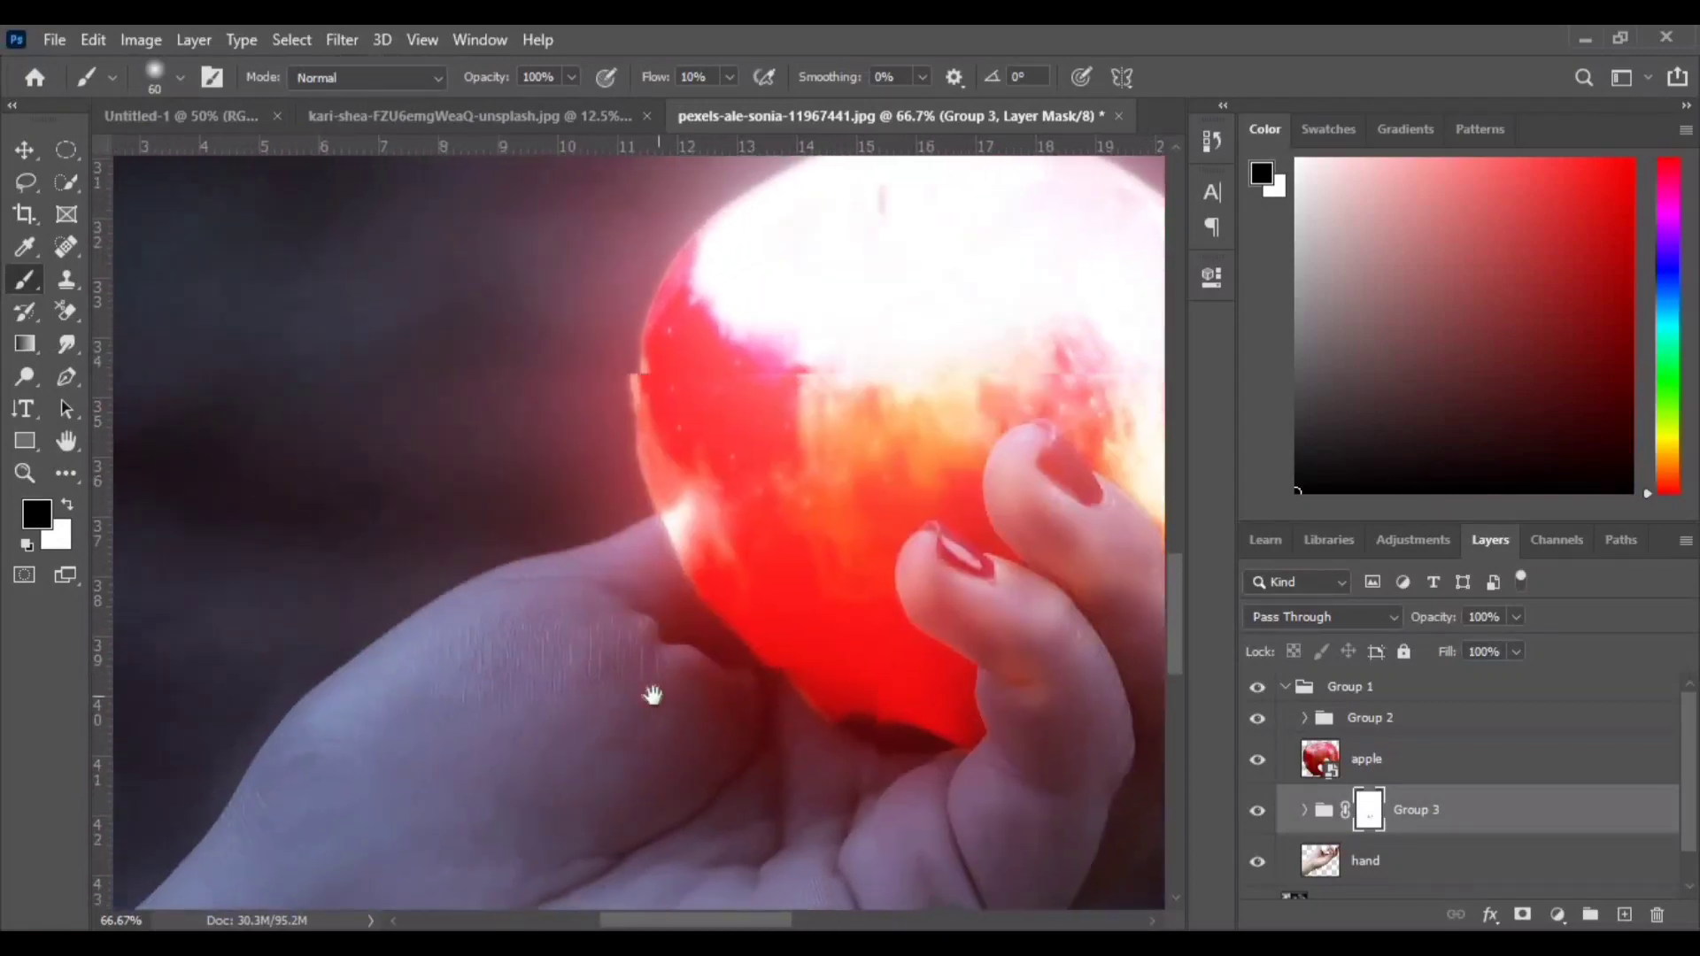
mouse_move(656, 525)
mouse_down()
mouse_move(740, 649)
mouse_move(938, 762)
mouse_move(857, 749)
mouse_up()
key(bracketright)
key(bracketright)
key(bracketright)
key(bracketright)
key(bracketright)
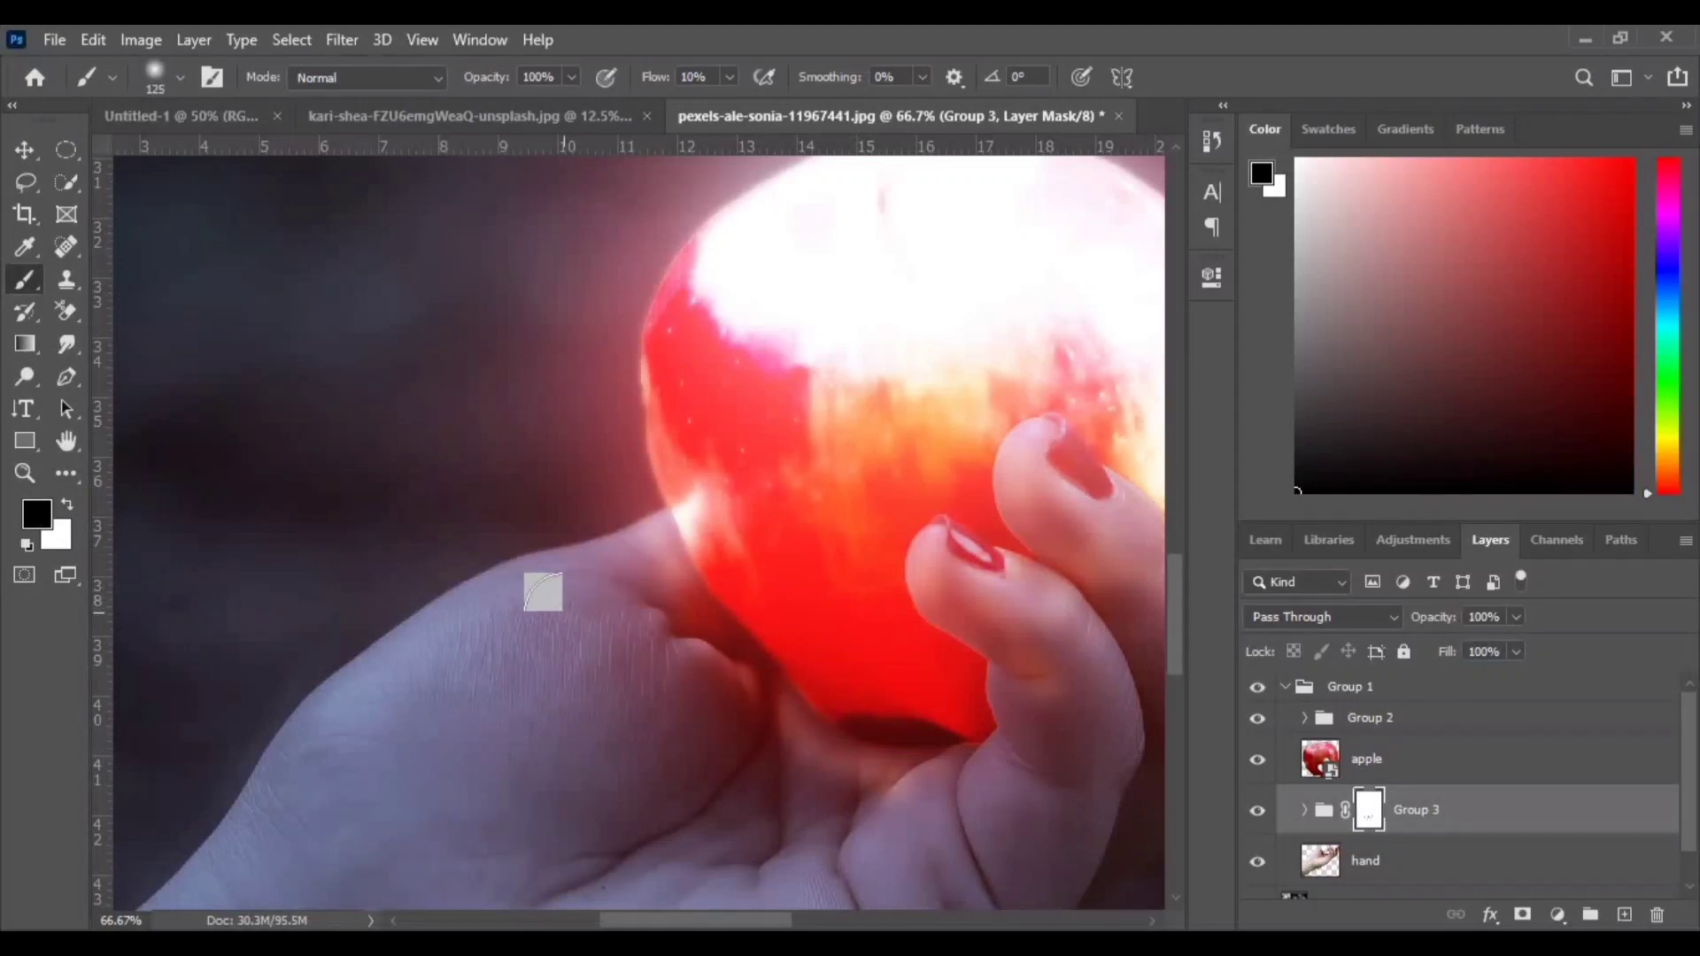
key(bracketleft)
key(bracketleft)
key(bracketleft)
key(bracketleft)
key(bracketleft)
key(bracketleft)
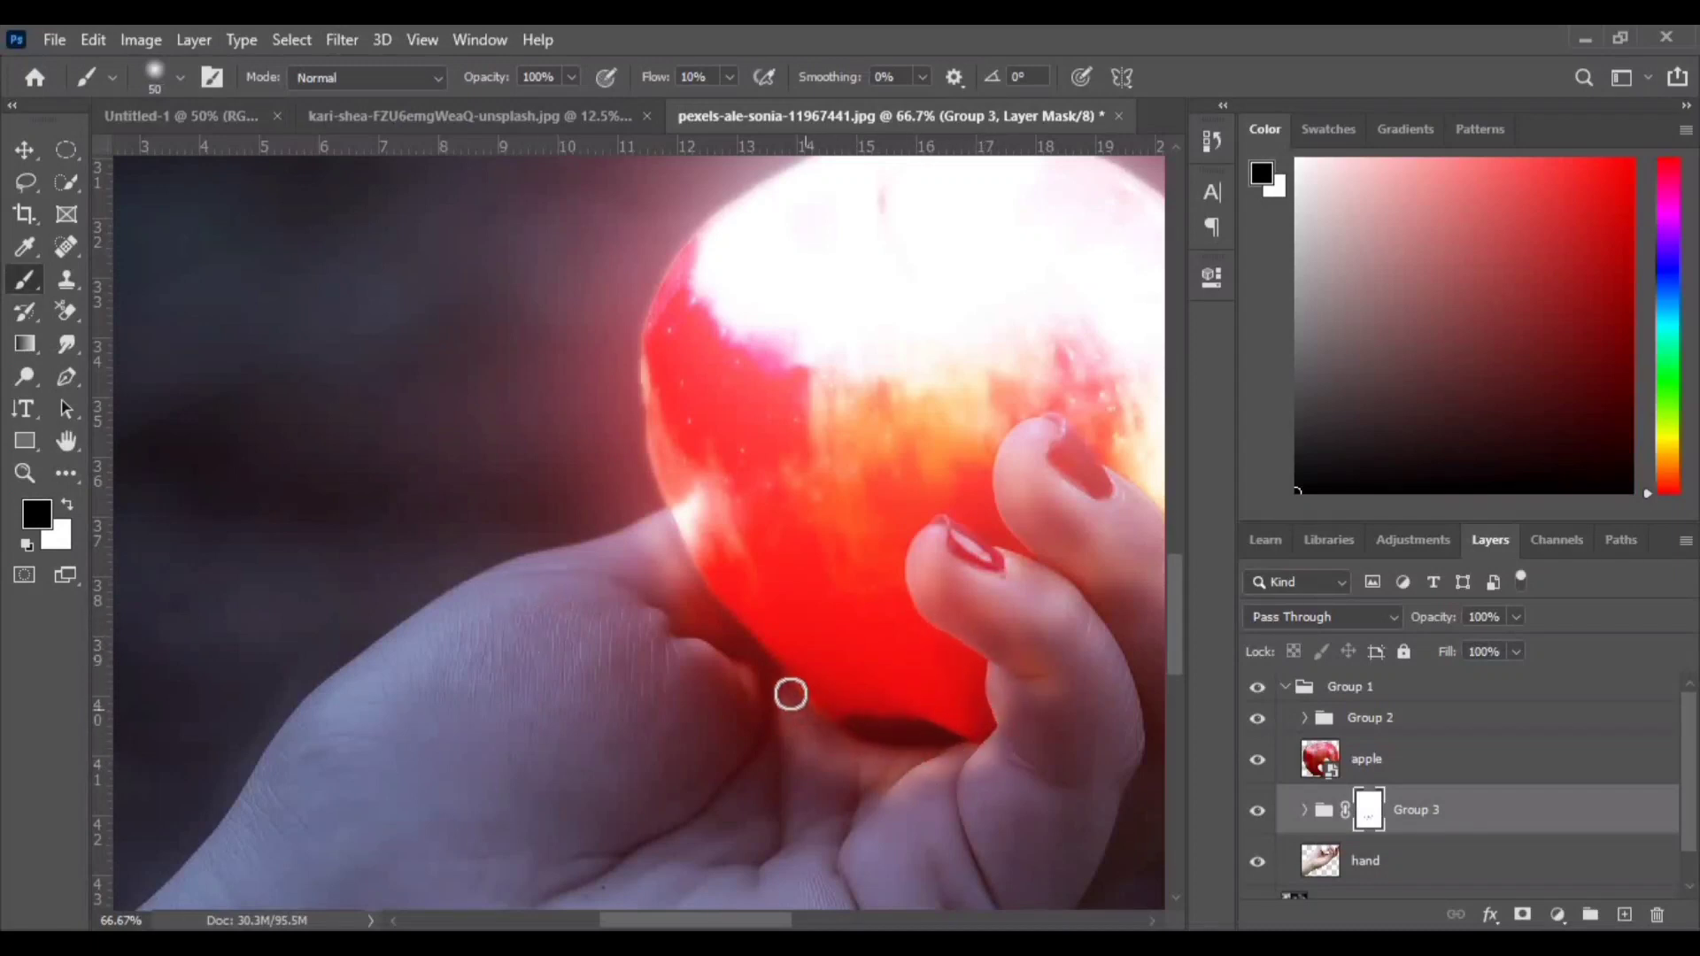
scroll(968, 626, up, 2)
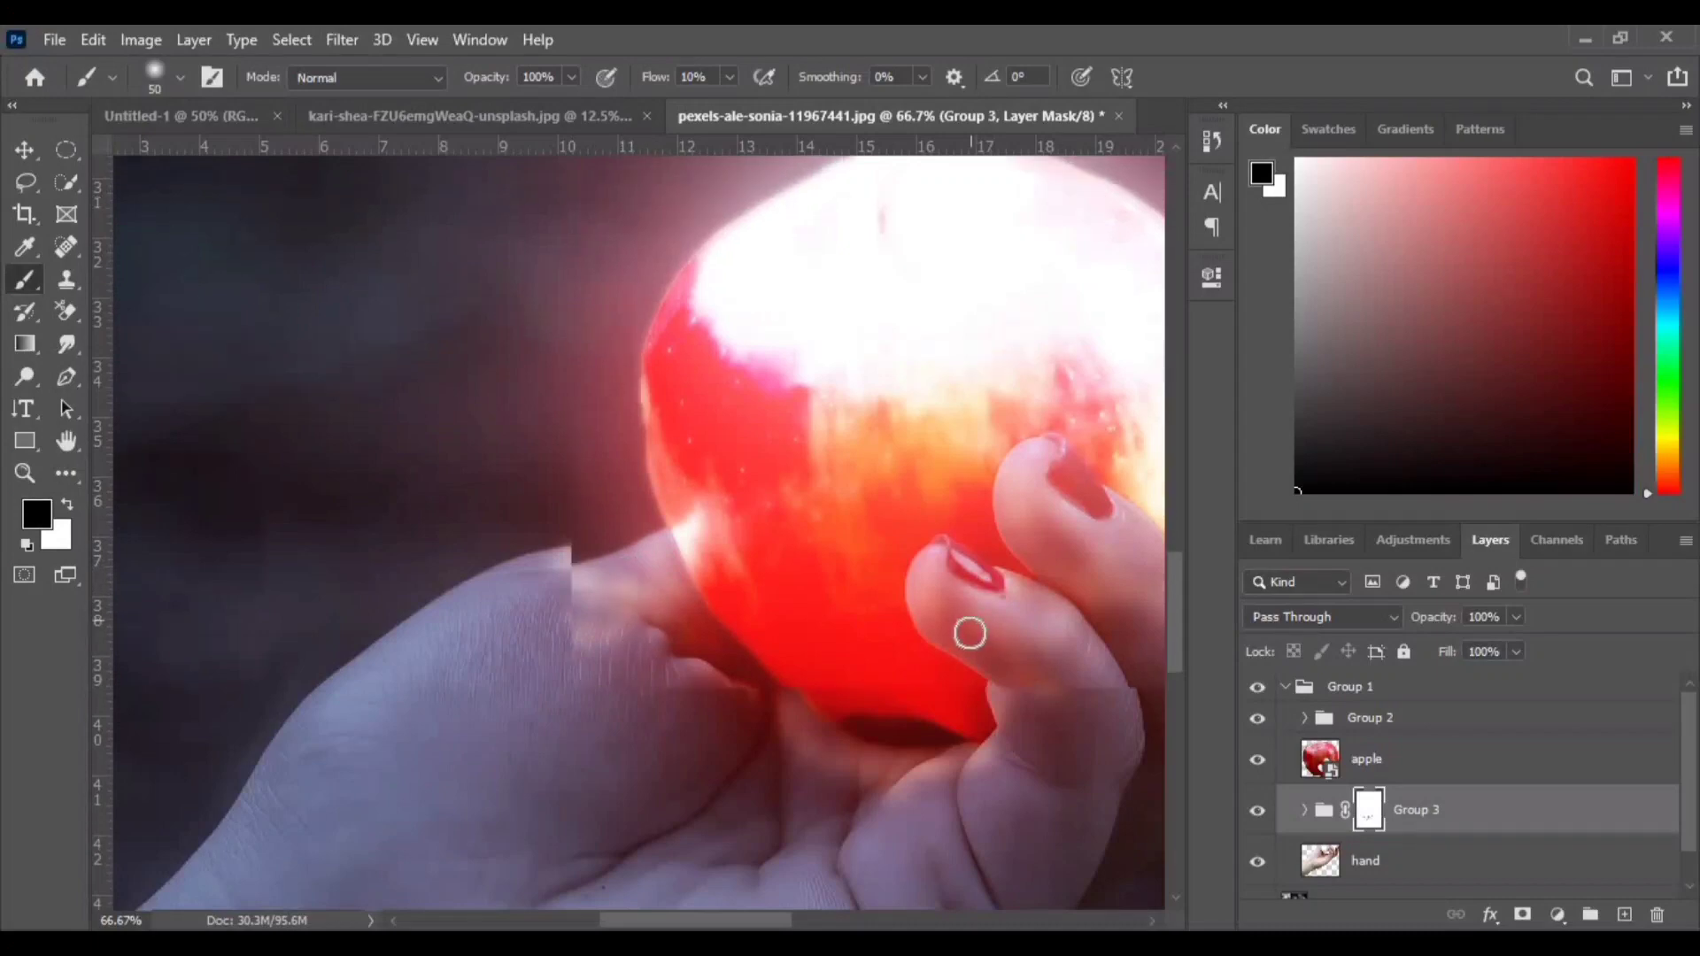
drag(1074, 634, 693, 541)
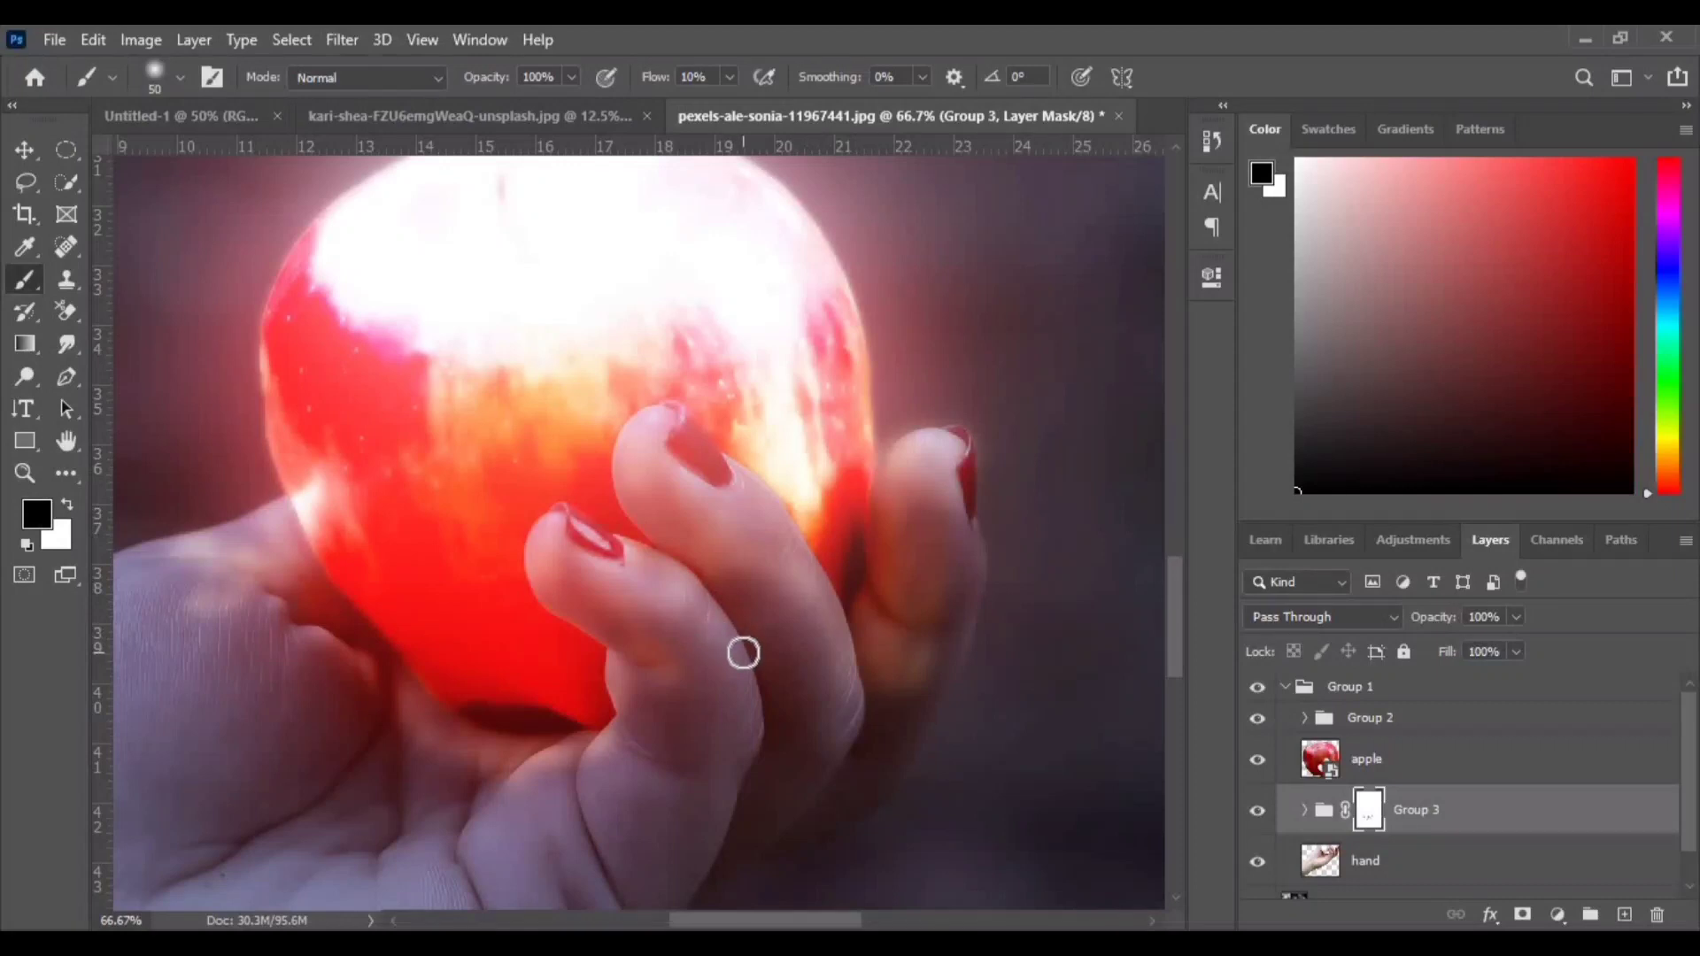
drag(493, 677, 956, 509)
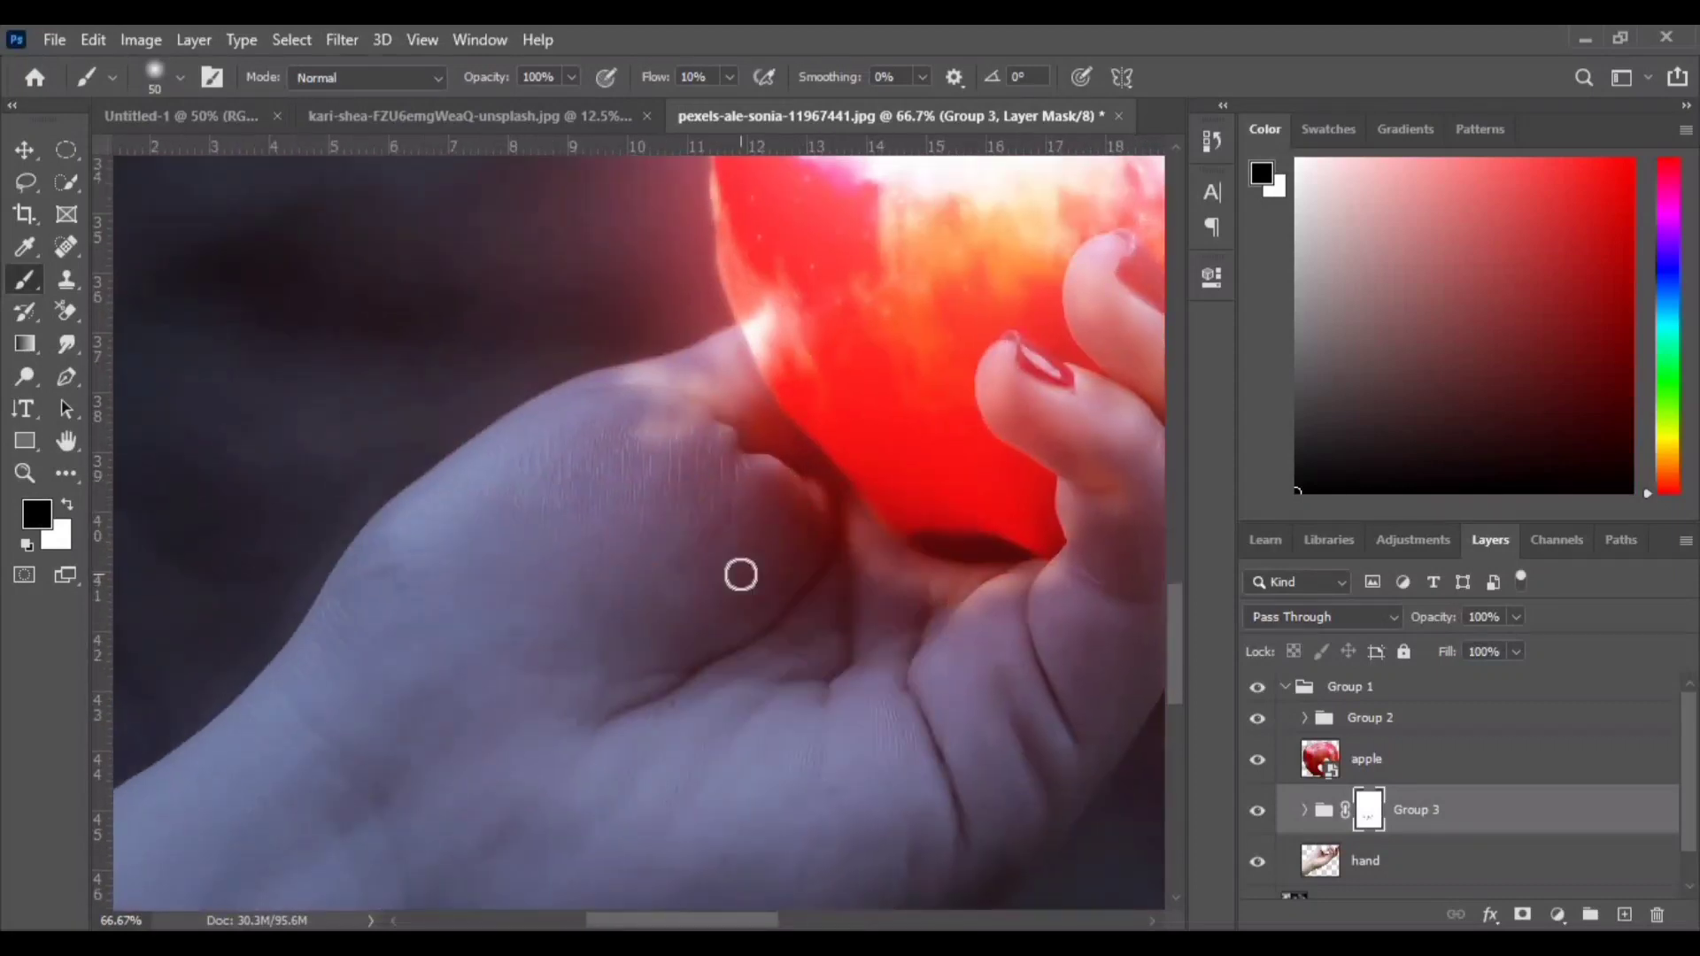
mouse_move(636, 579)
mouse_down()
mouse_move(580, 474)
mouse_move(819, 640)
mouse_move(792, 664)
mouse_move(641, 598)
mouse_up()
drag(713, 446, 950, 167)
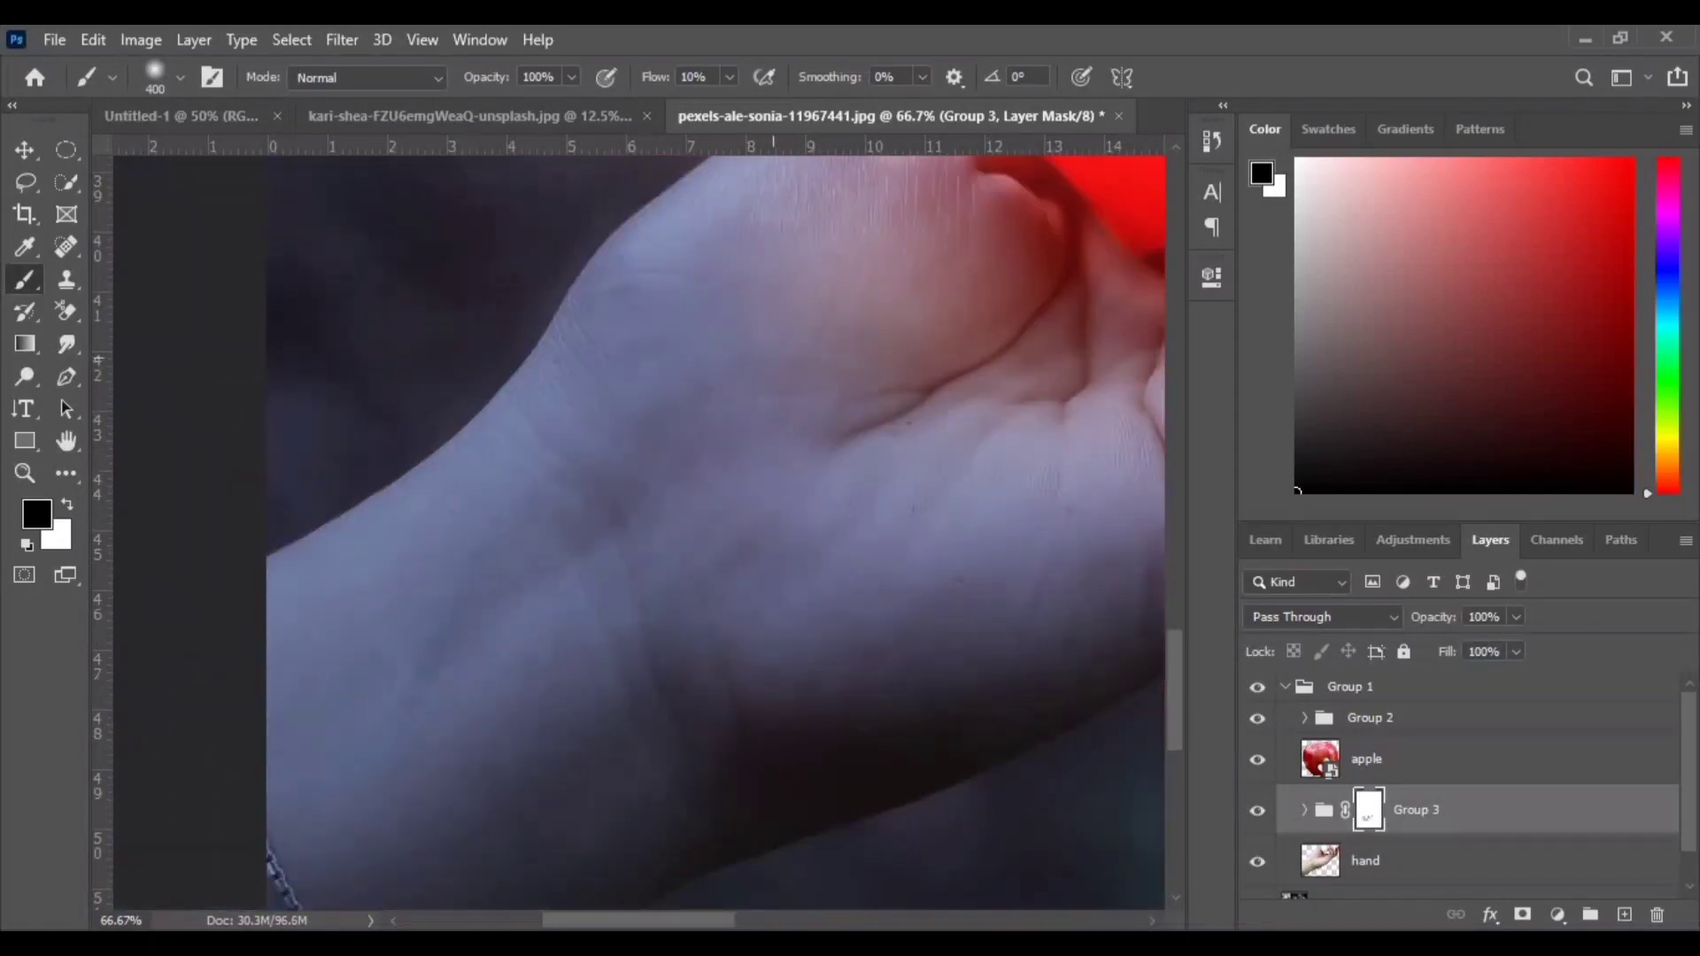
mouse_move(874, 381)
mouse_down()
mouse_move(665, 518)
mouse_move(580, 327)
mouse_move(934, 633)
mouse_move(770, 667)
mouse_up()
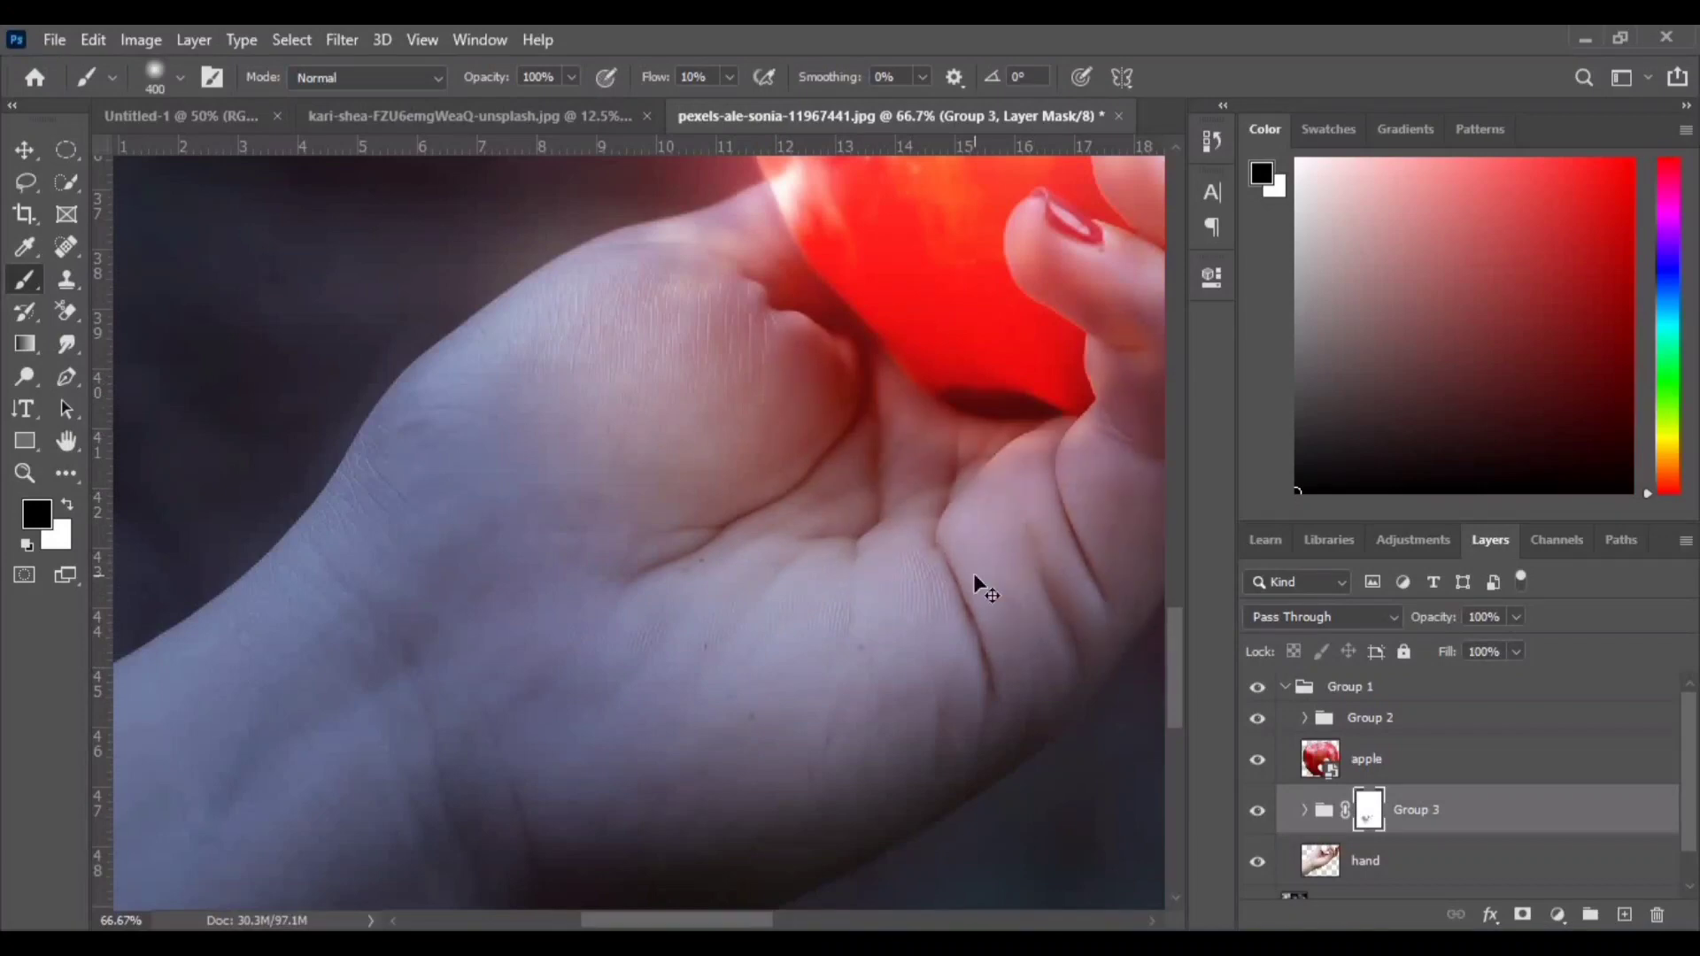
- With a larger soft brush at 67% opacity, paint more of the palm and wrist on the group mask
key(ctrl+minus)
key(ctrl+minus)
key(ctrl+minus)
key(ctrl+minus)
key(ctrl+plus)
key(ctrl+plus)
key(ctrl+plus)
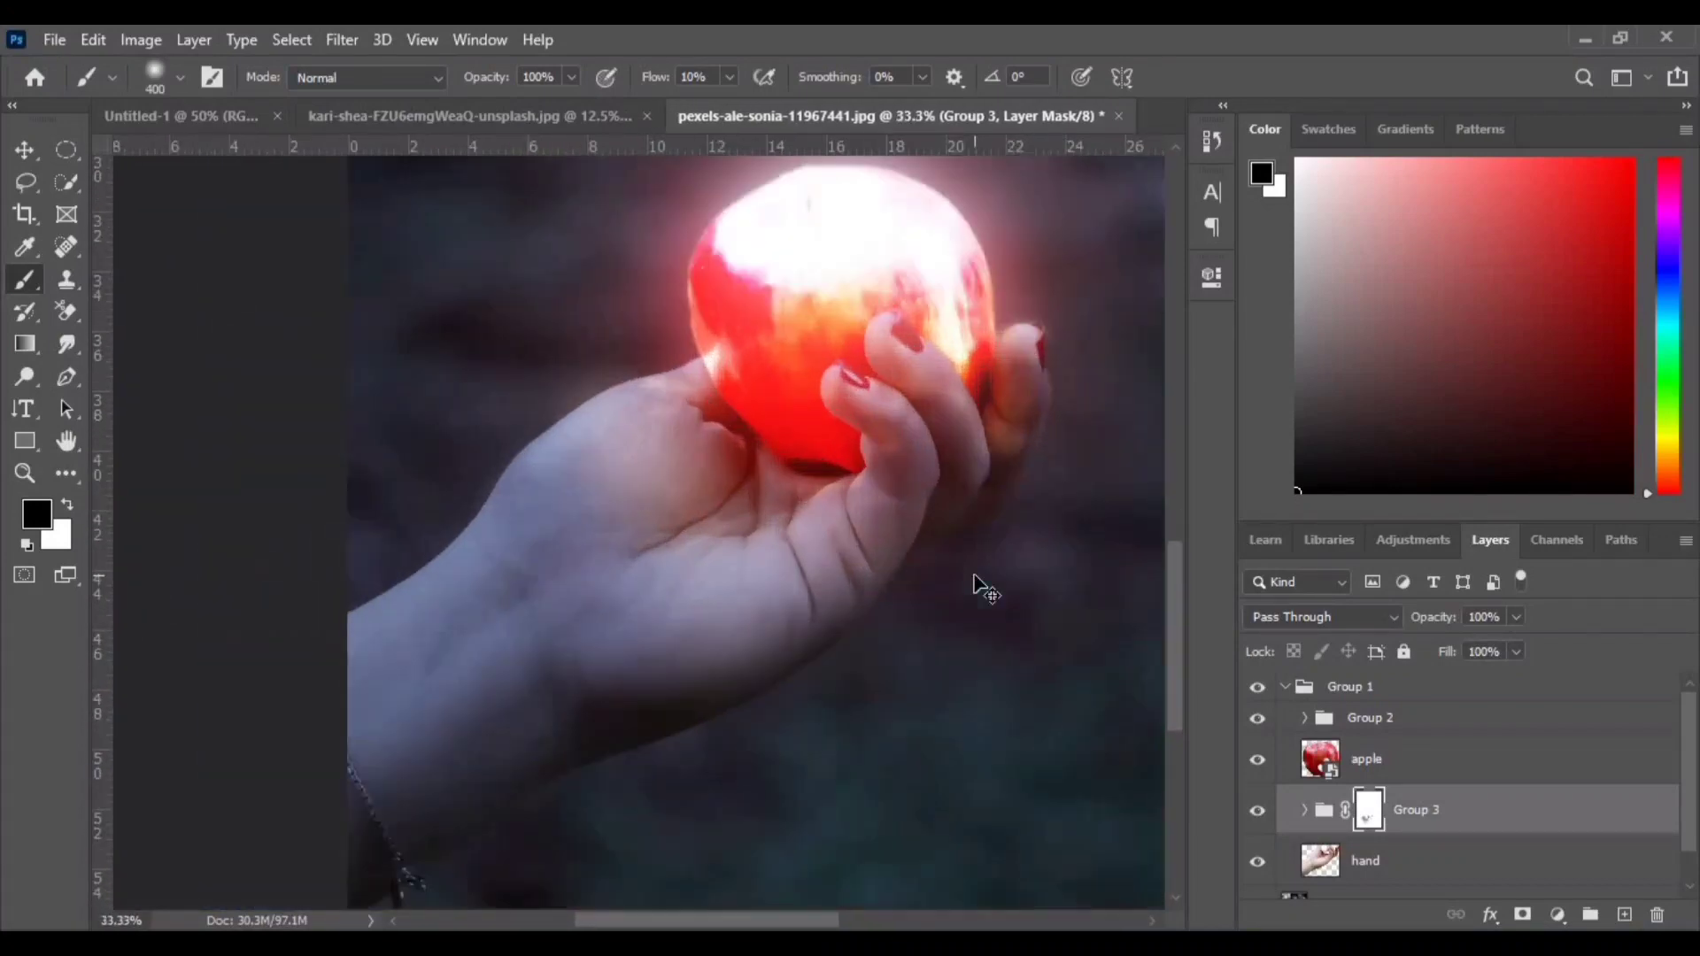
key(bracketright)
key(bracketright)
key(bracketright)
key(bracketright)
key(bracketright)
key(bracketright)
key(bracketright)
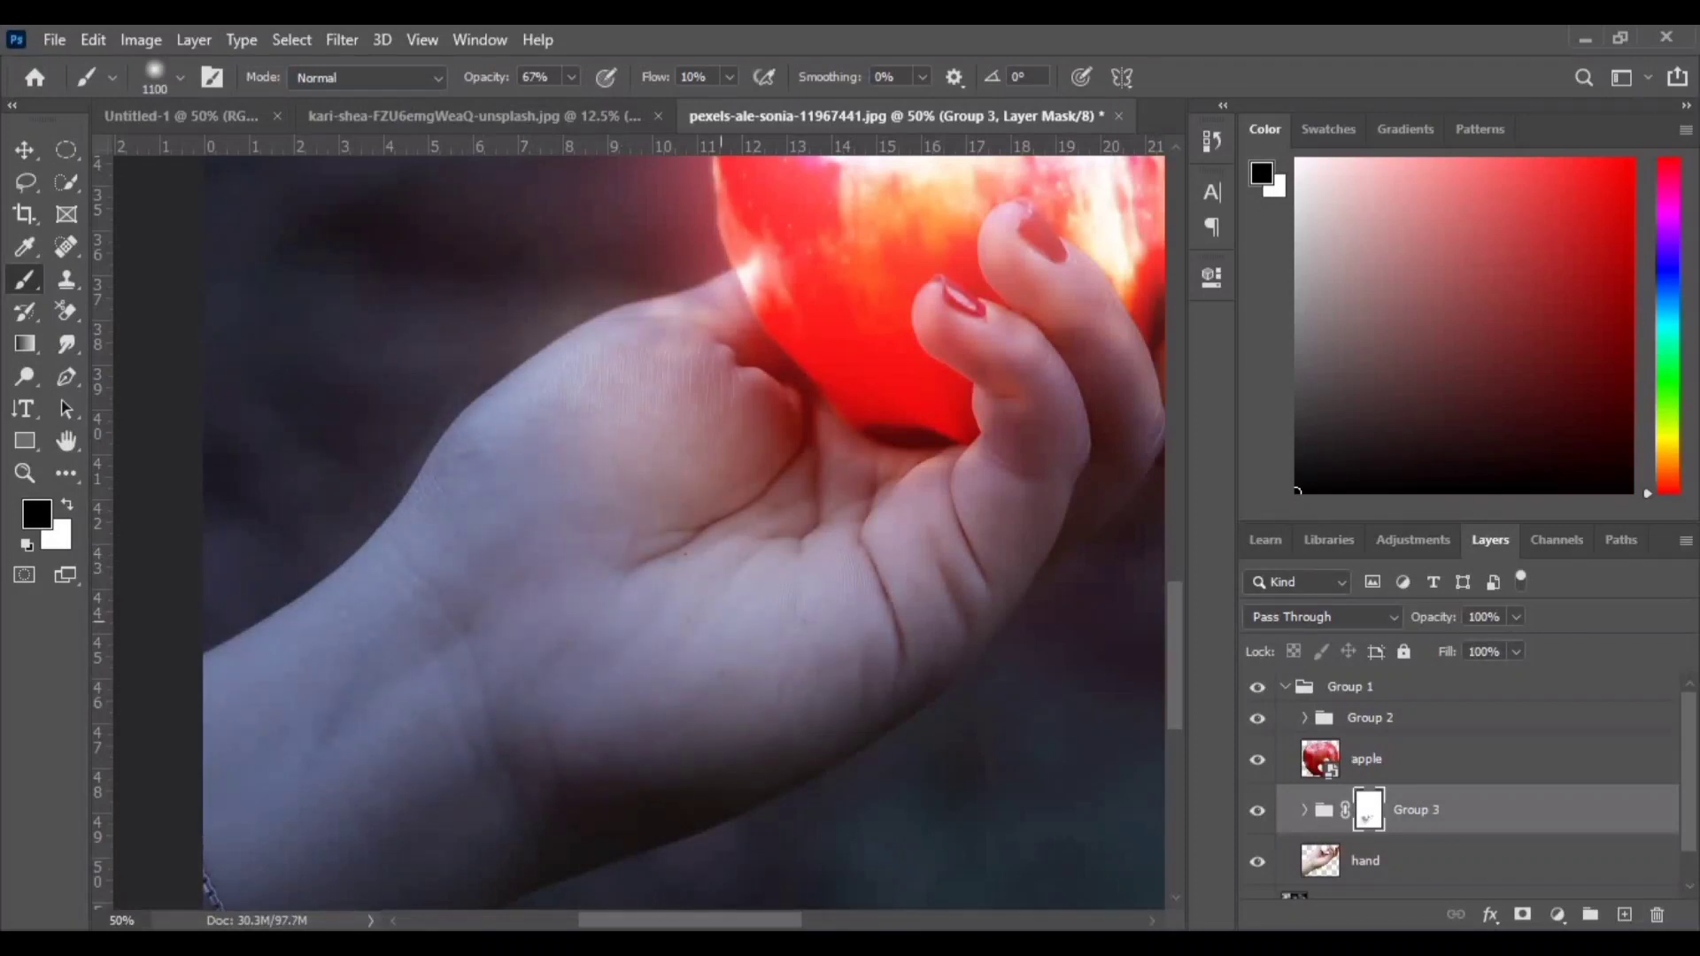
key(ctrl+minus)
key(ctrl+minus)
key(ctrl+minus)
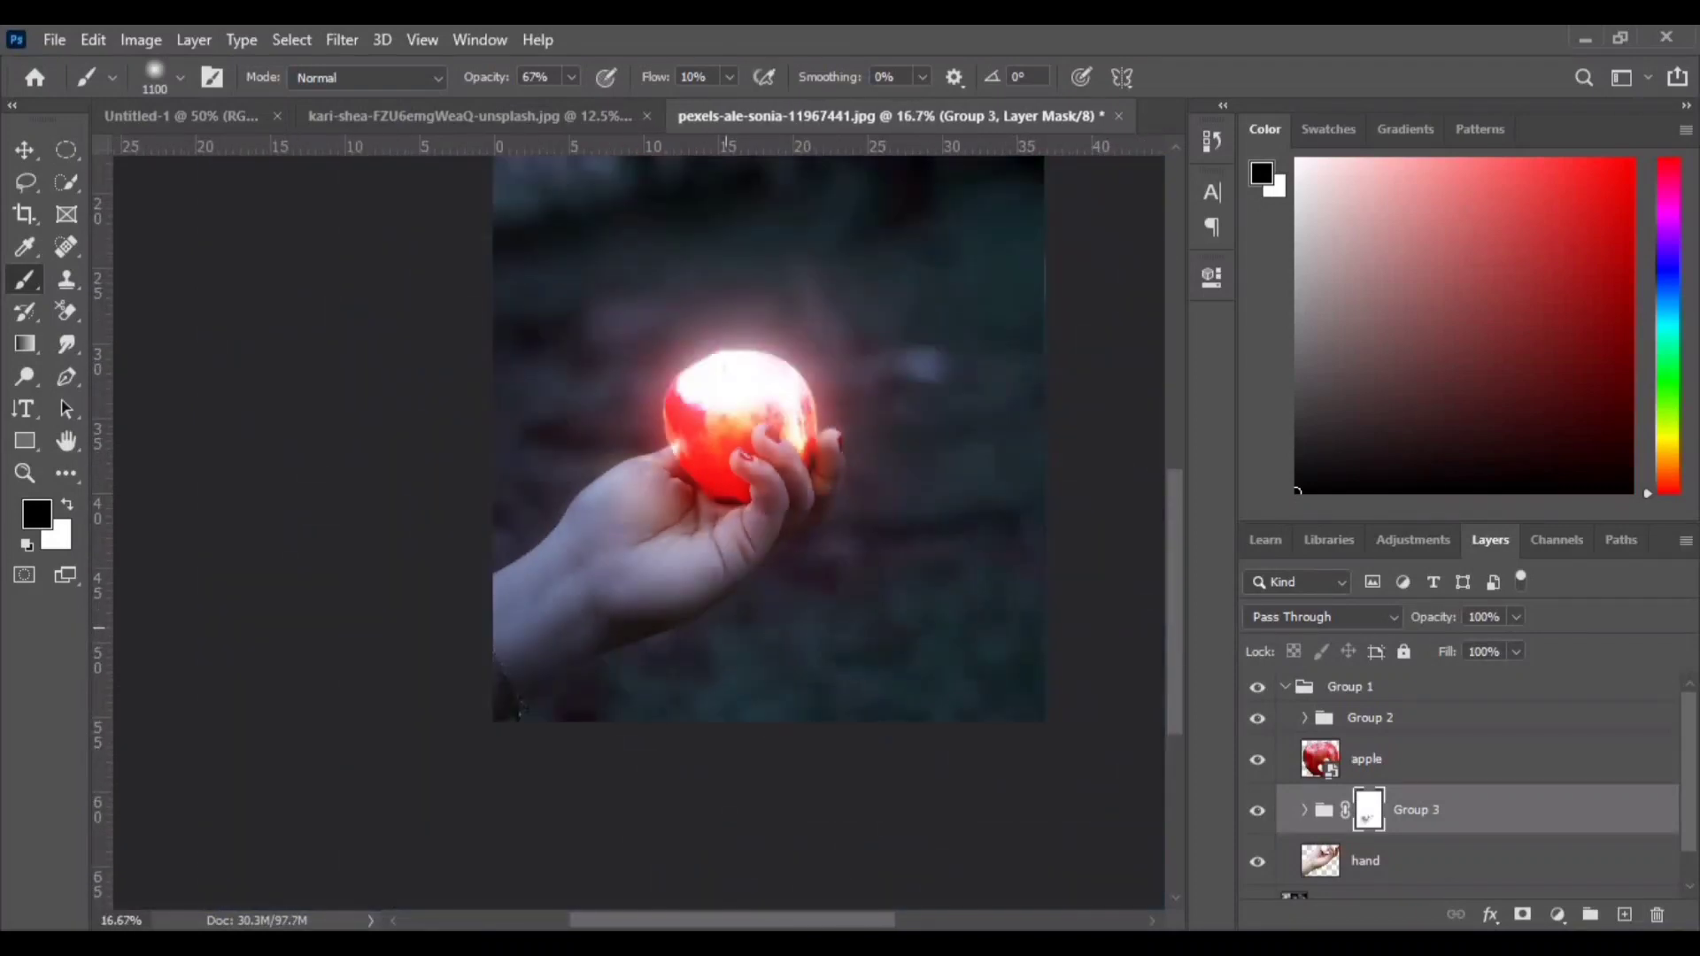
key(ctrl+plus)
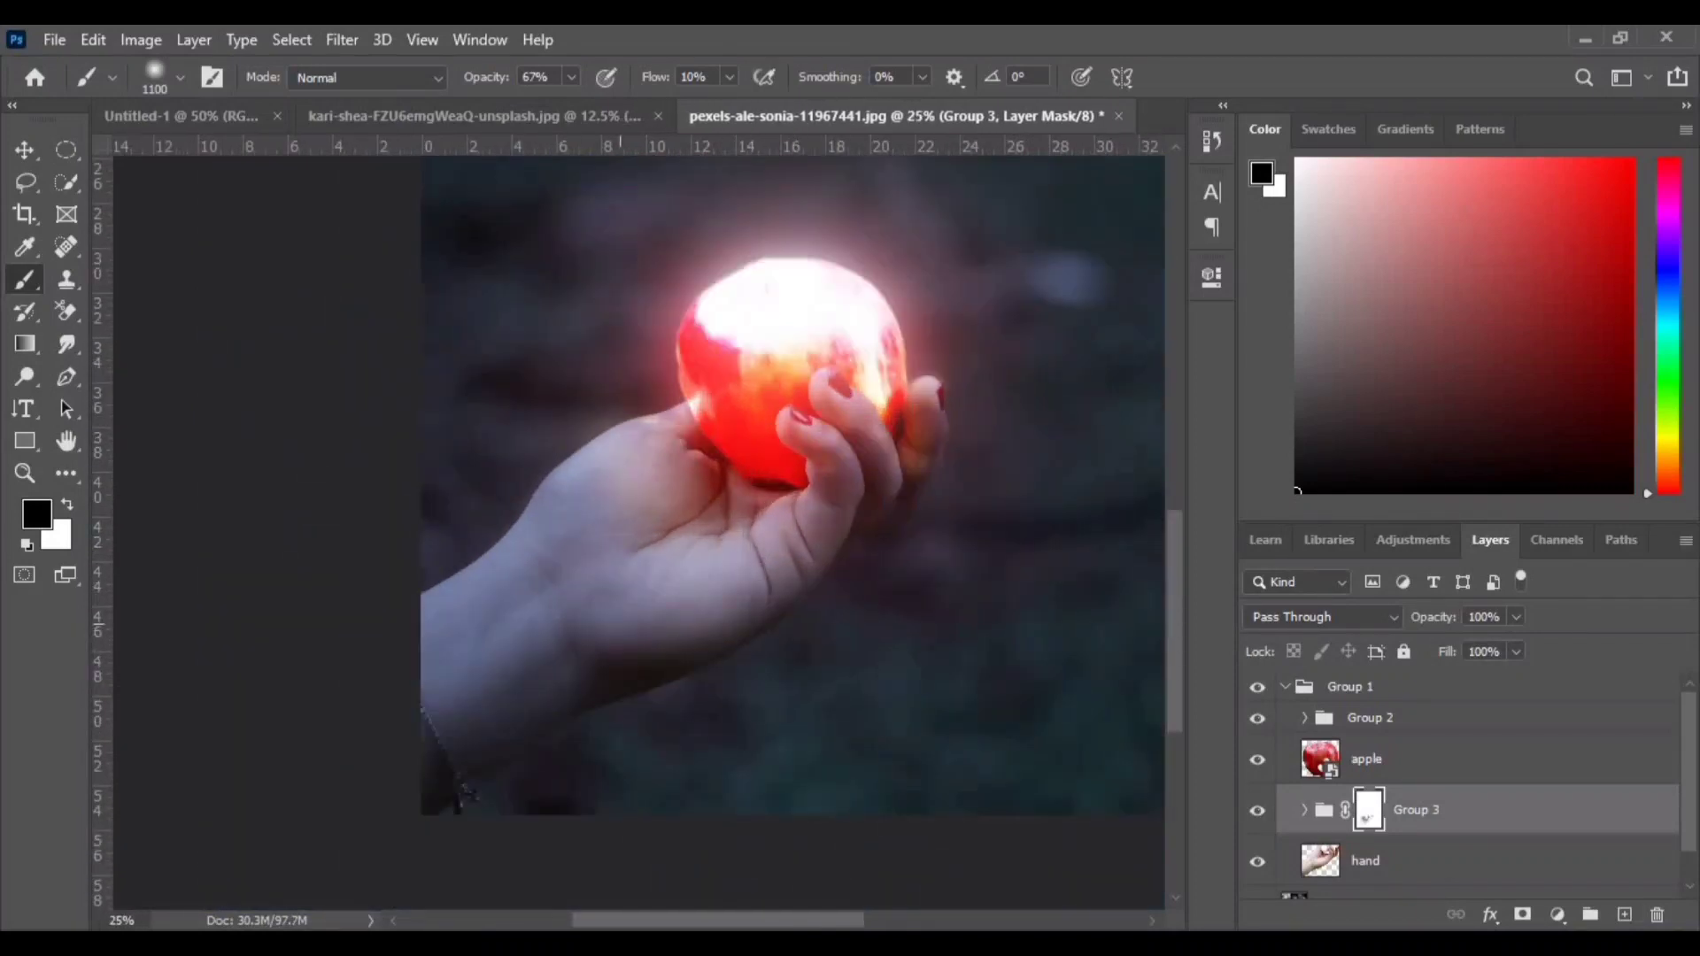
key(ctrl+bracketleft)
key(ctrl+bracketright)
key(ctrl+plus)
key(ctrl+plus)
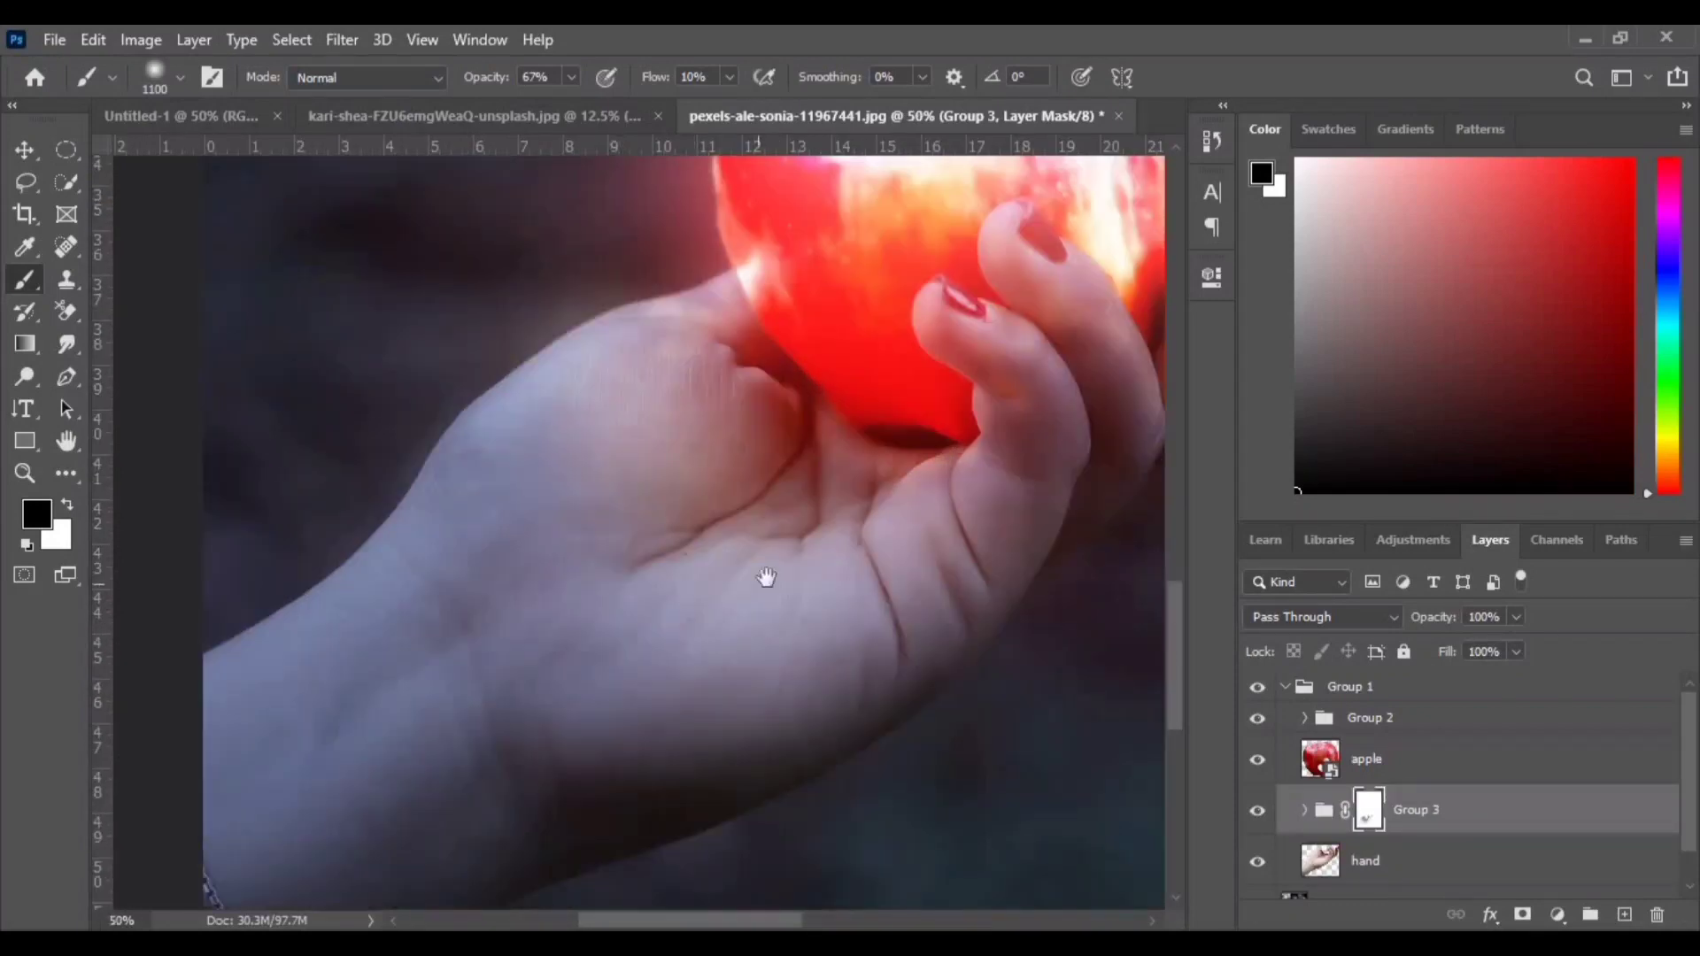
key(bracketleft)
key(bracketleft)
key(bracketleft)
key(bracketleft)
key(bracketleft)
key(bracketleft)
key(bracketleft)
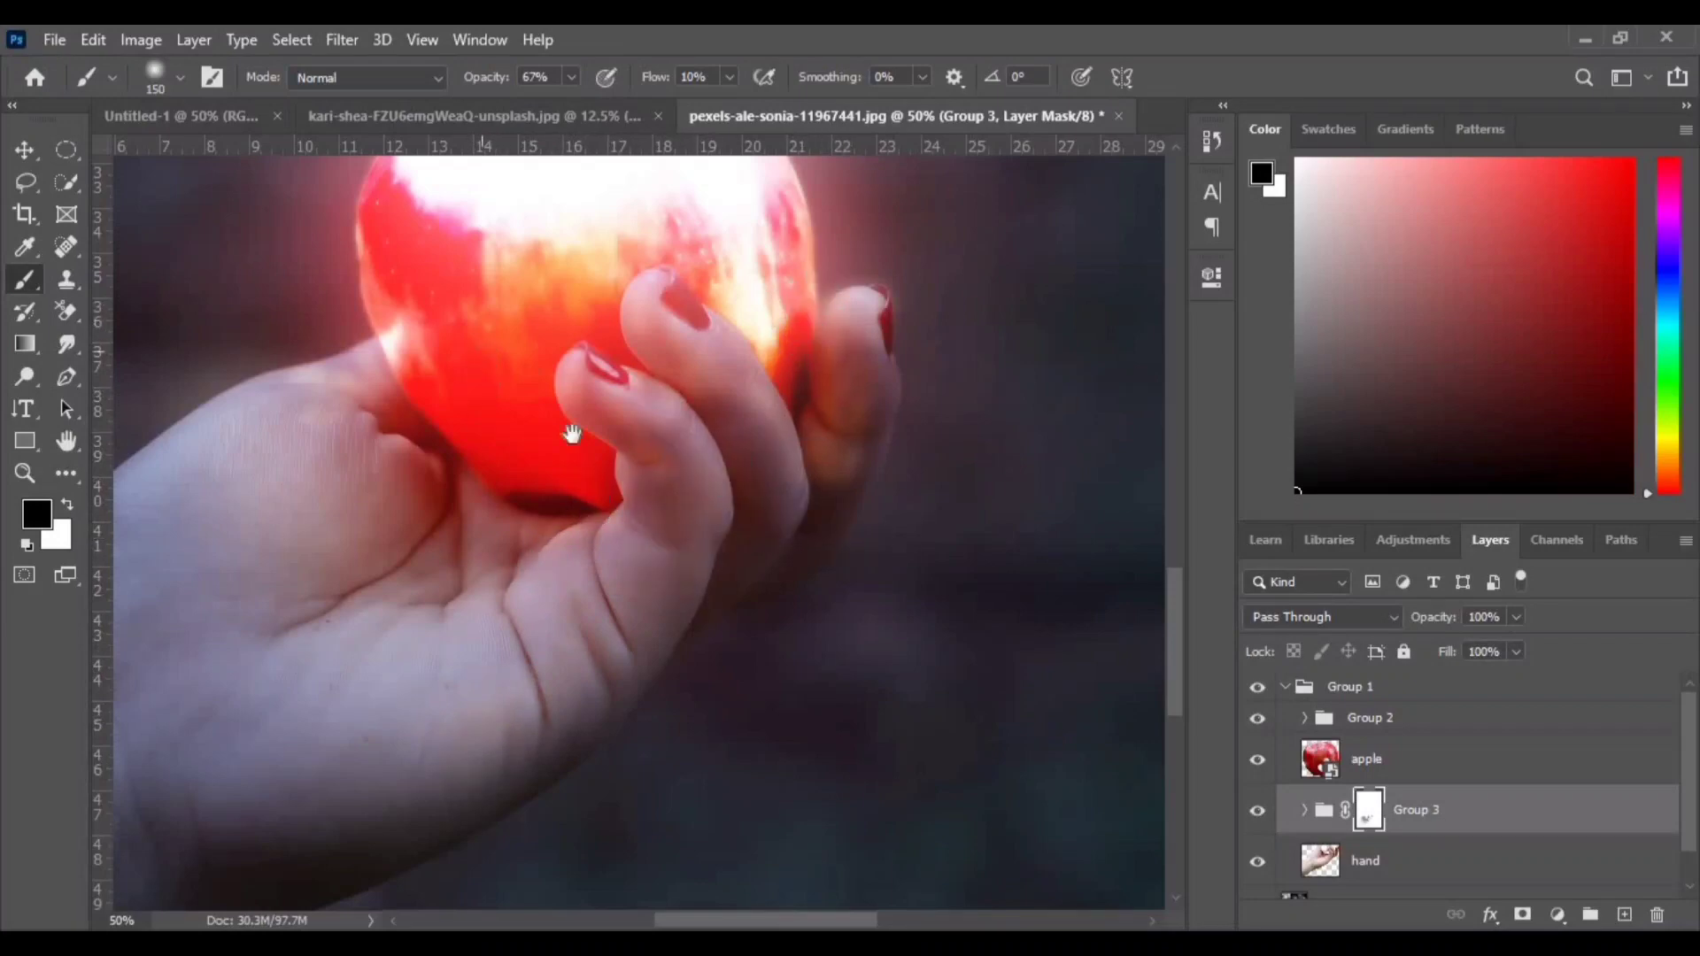
drag(570, 433, 695, 469)
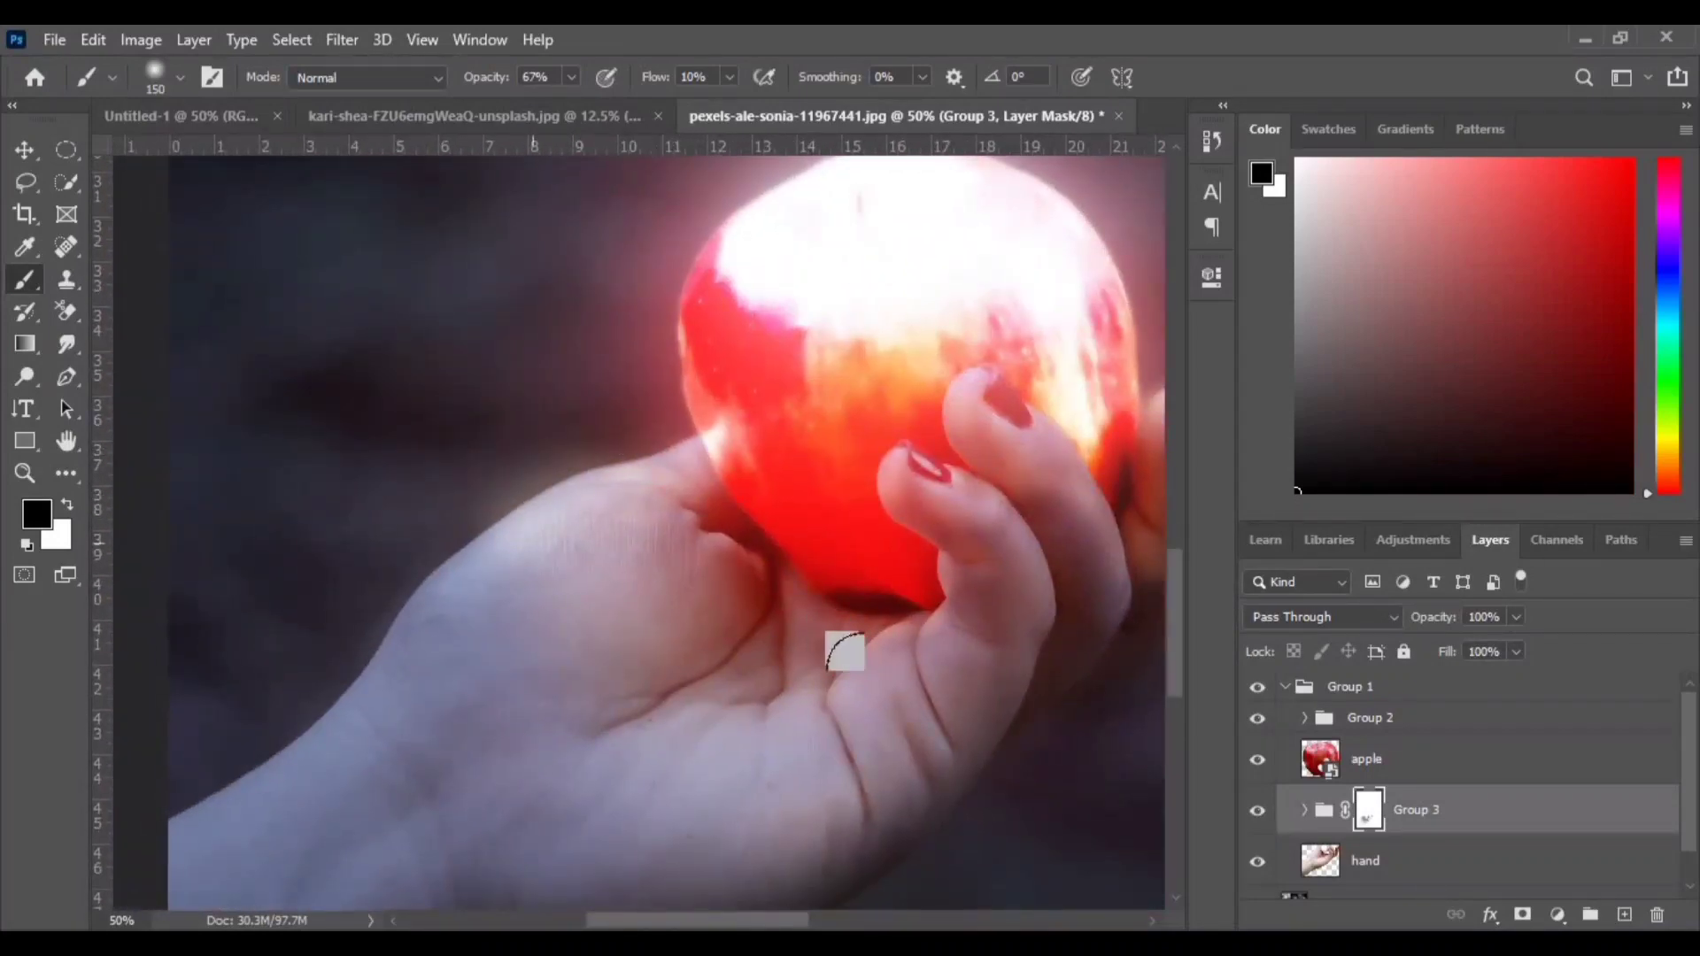
key(bracketright)
key(bracketright)
drag(448, 687, 589, 494)
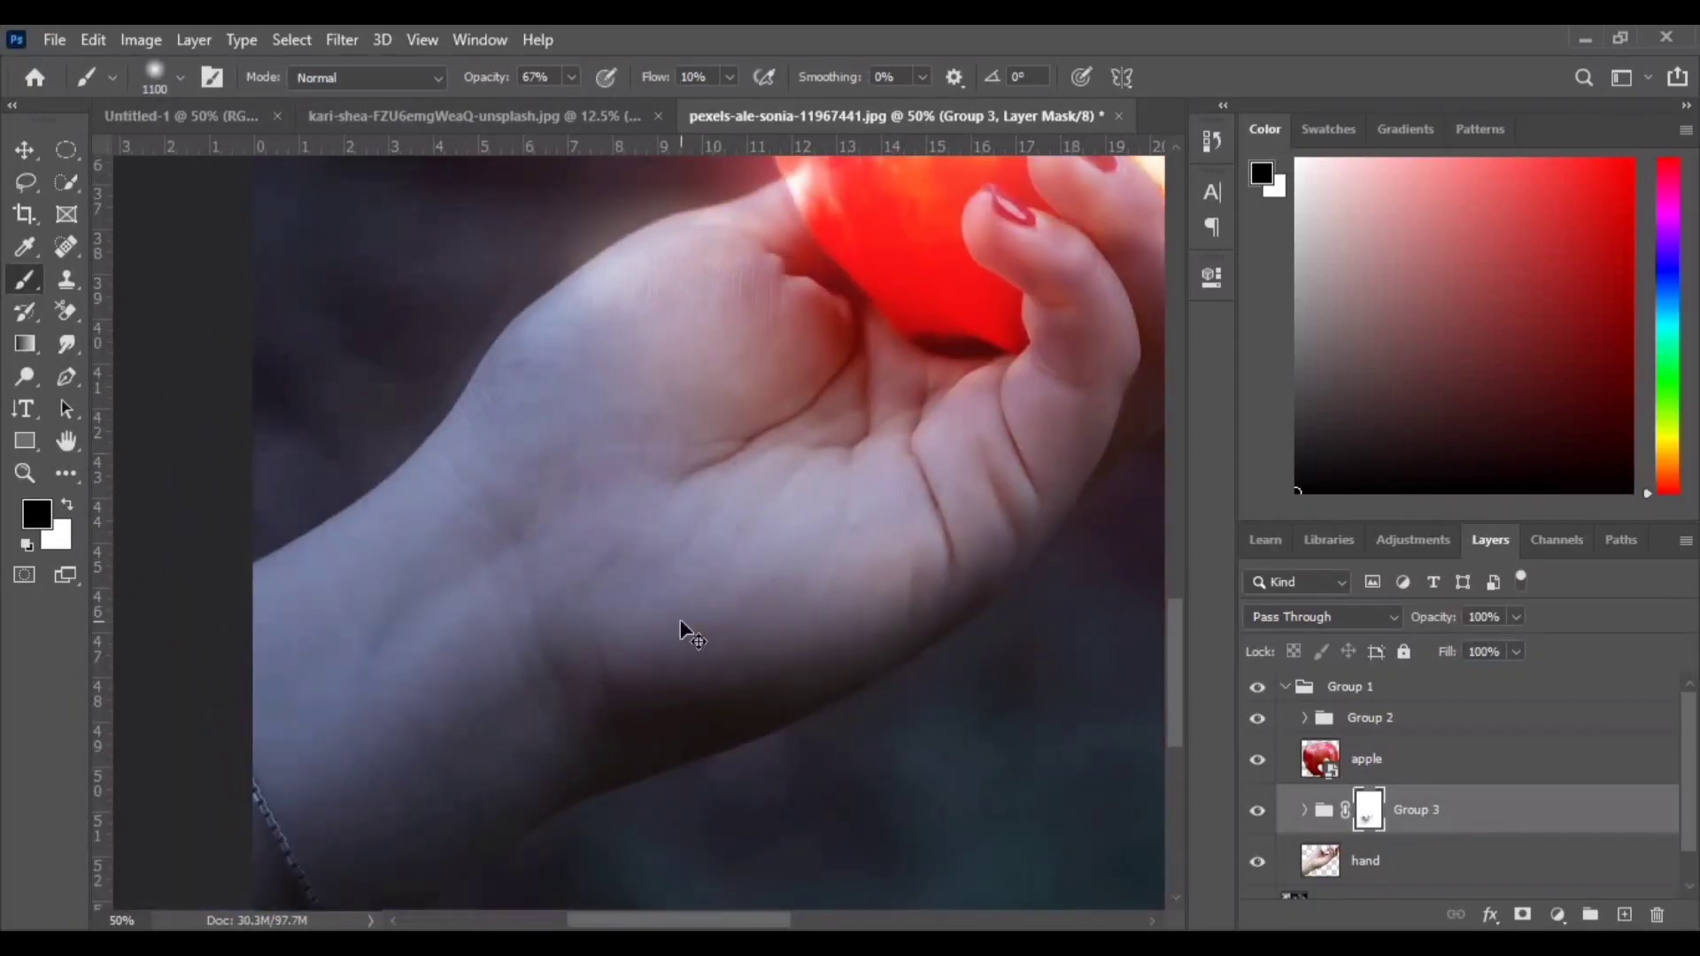
key(ctrl+minus)
key(ctrl+minus)
key(ctrl+minus)
key(ctrl+minus)
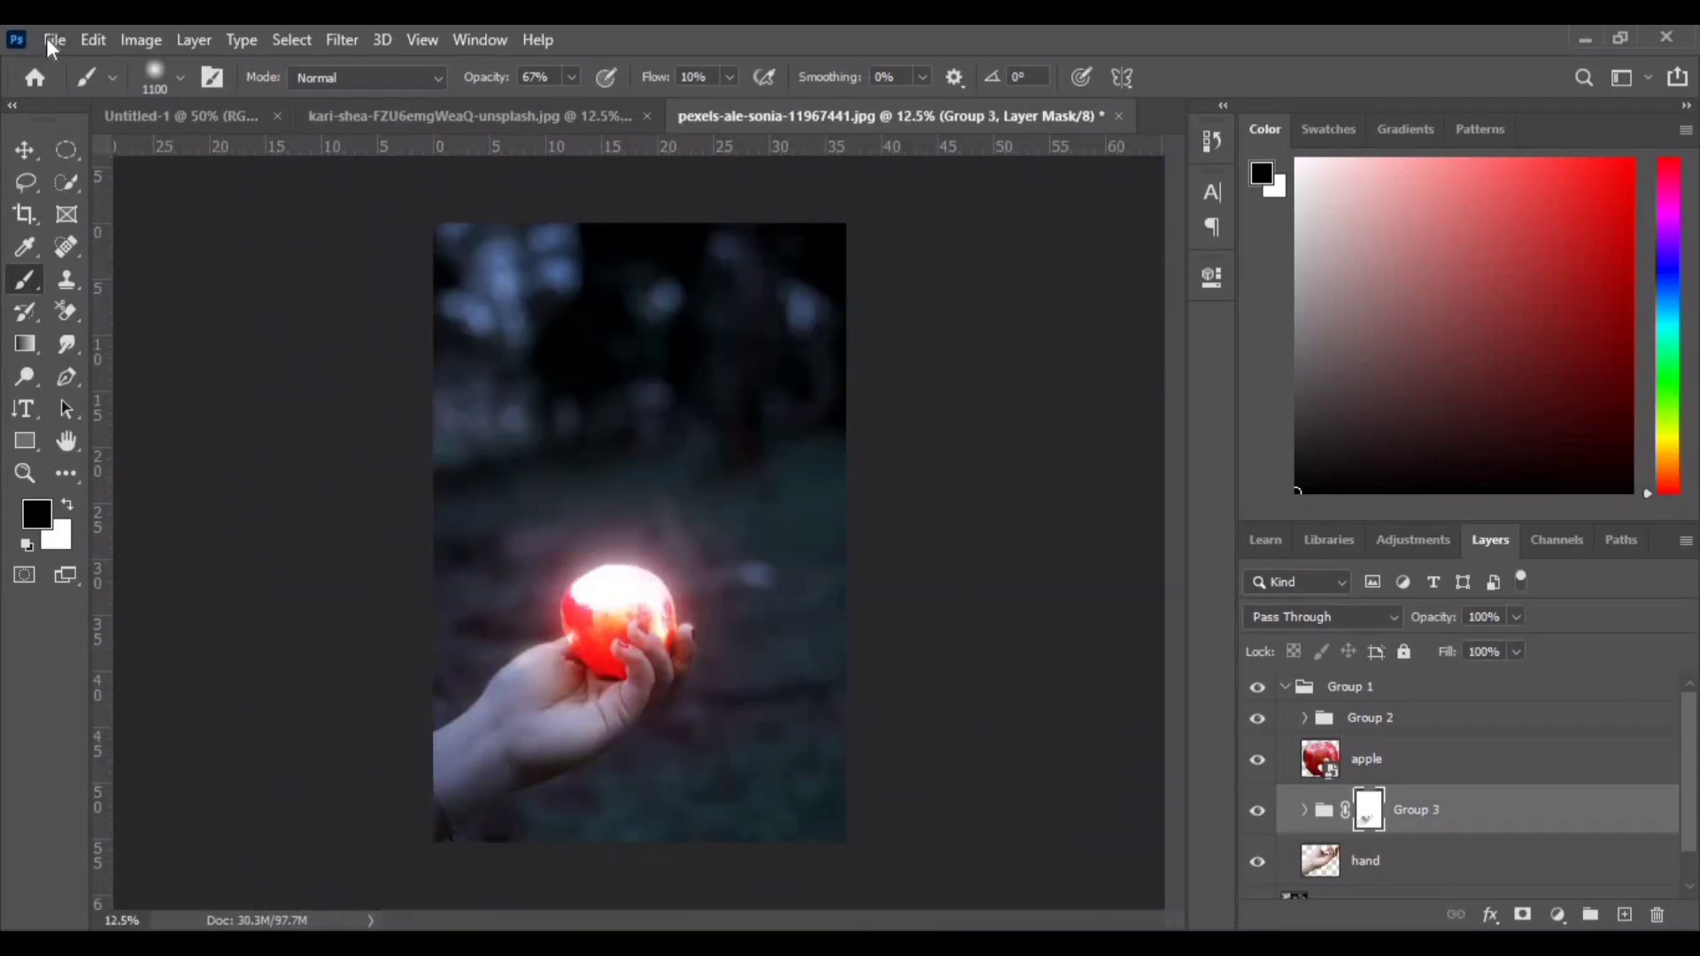
- Open the chirag-nayak fire photo, bring it into the apple document and place its layer above Group 1
click(51, 41)
click(105, 92)
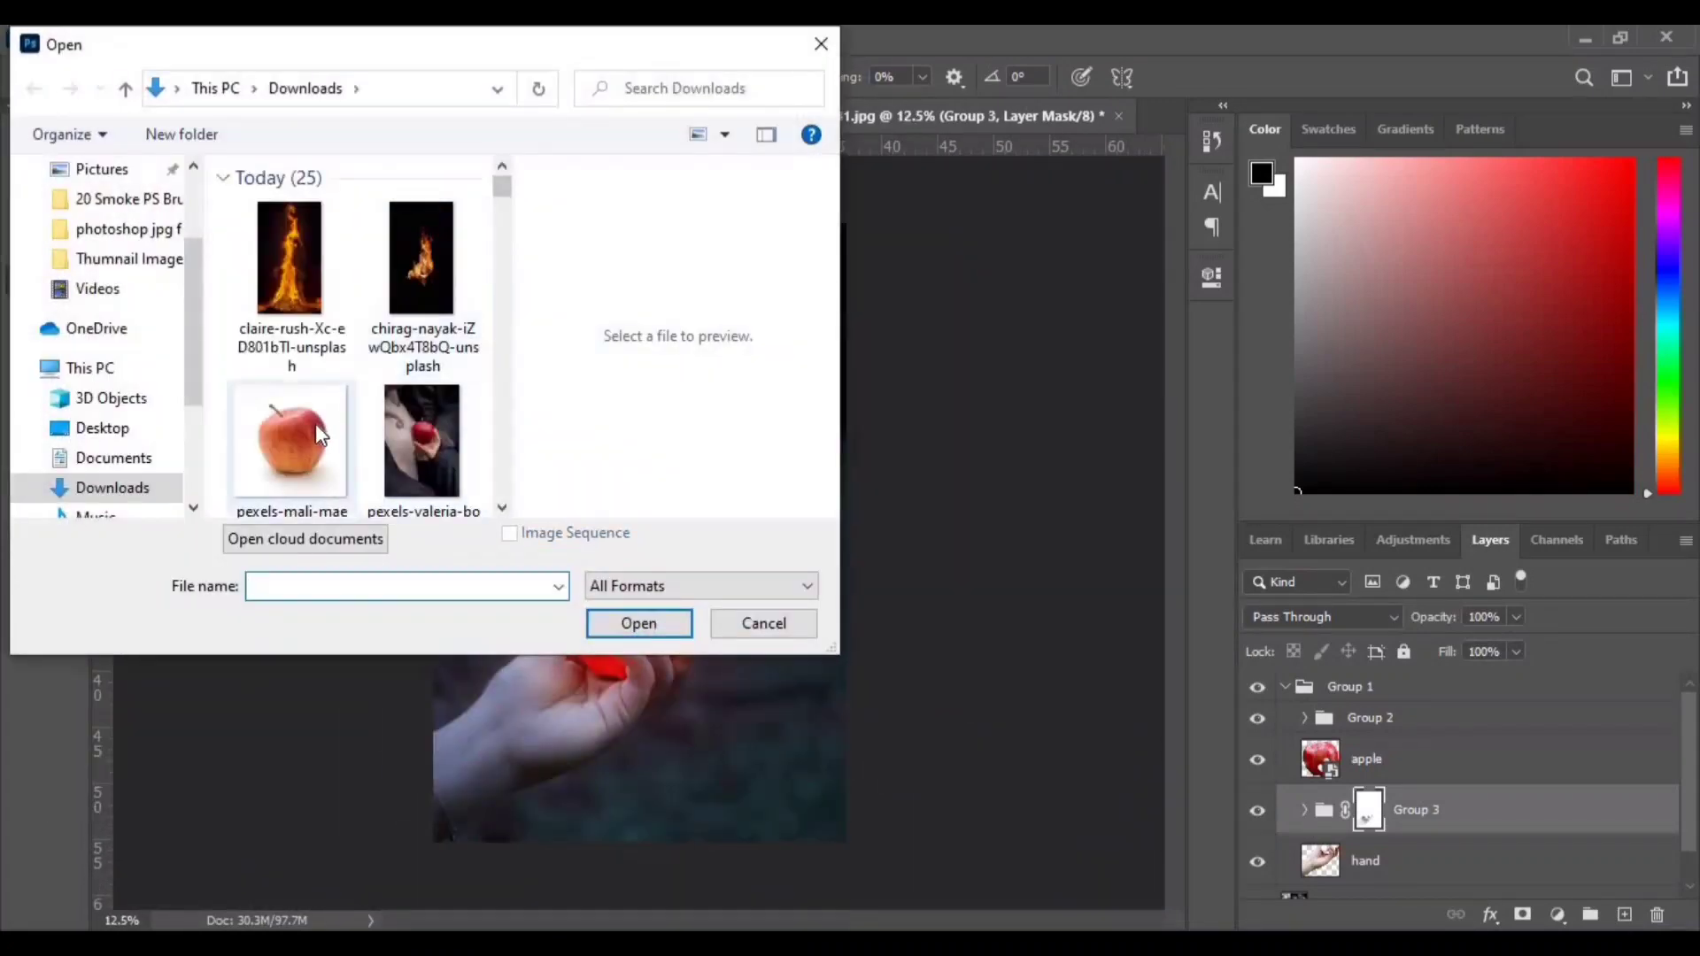
click(289, 265)
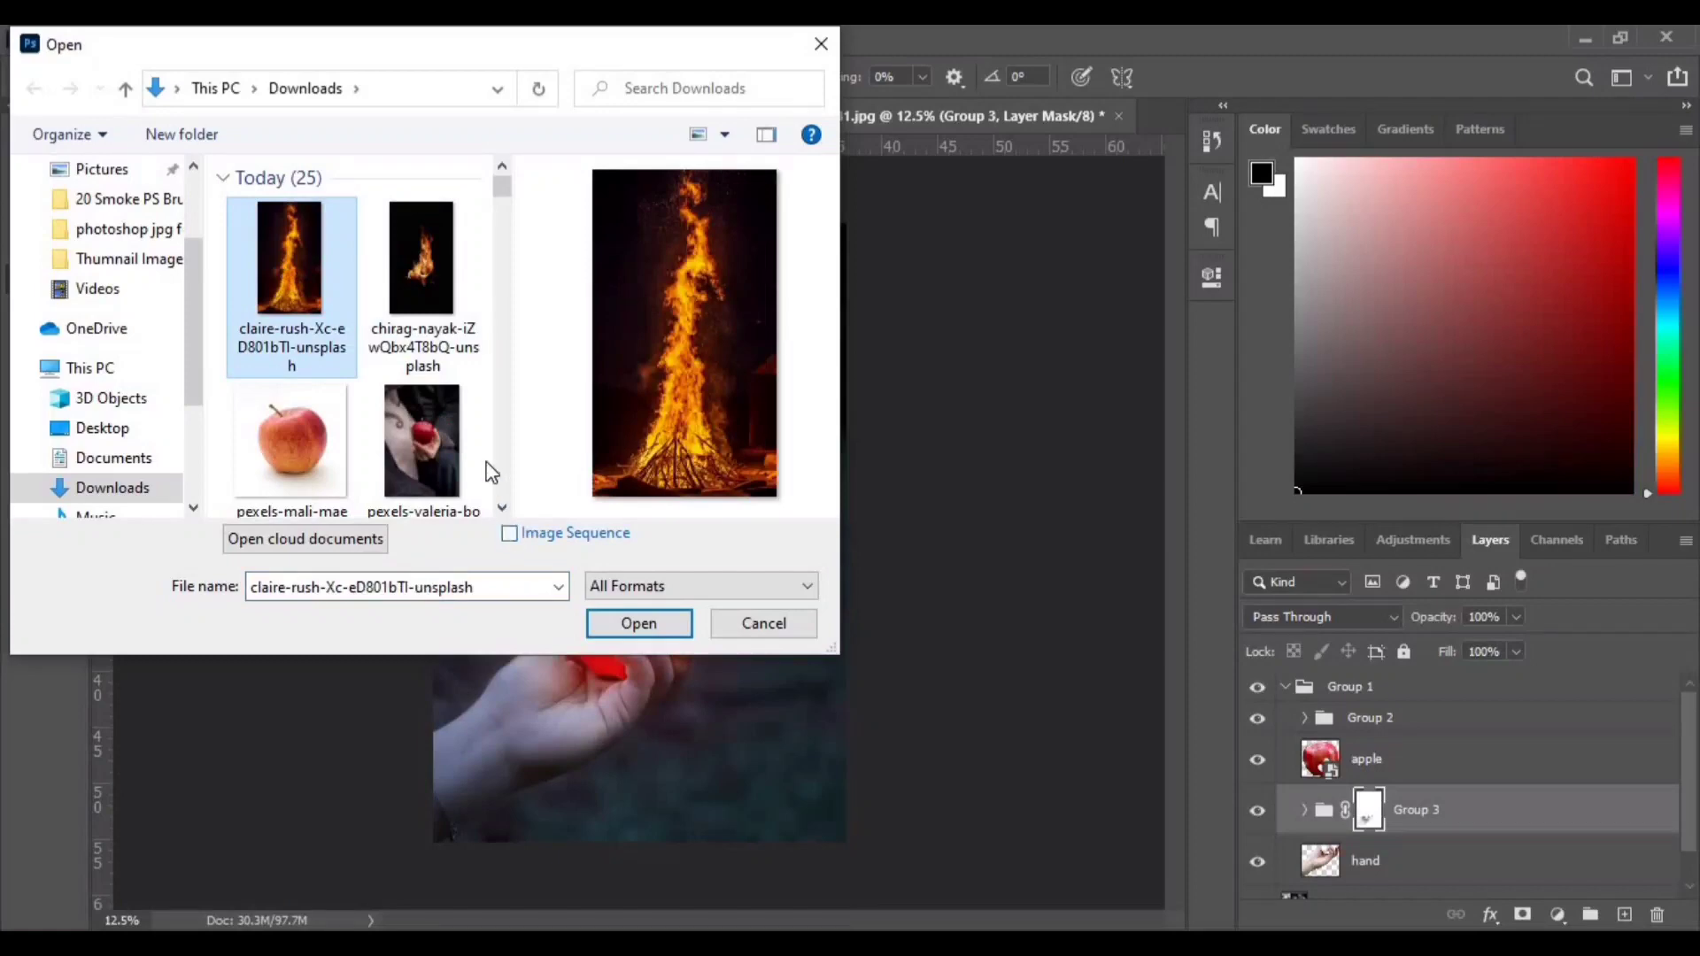
click(423, 270)
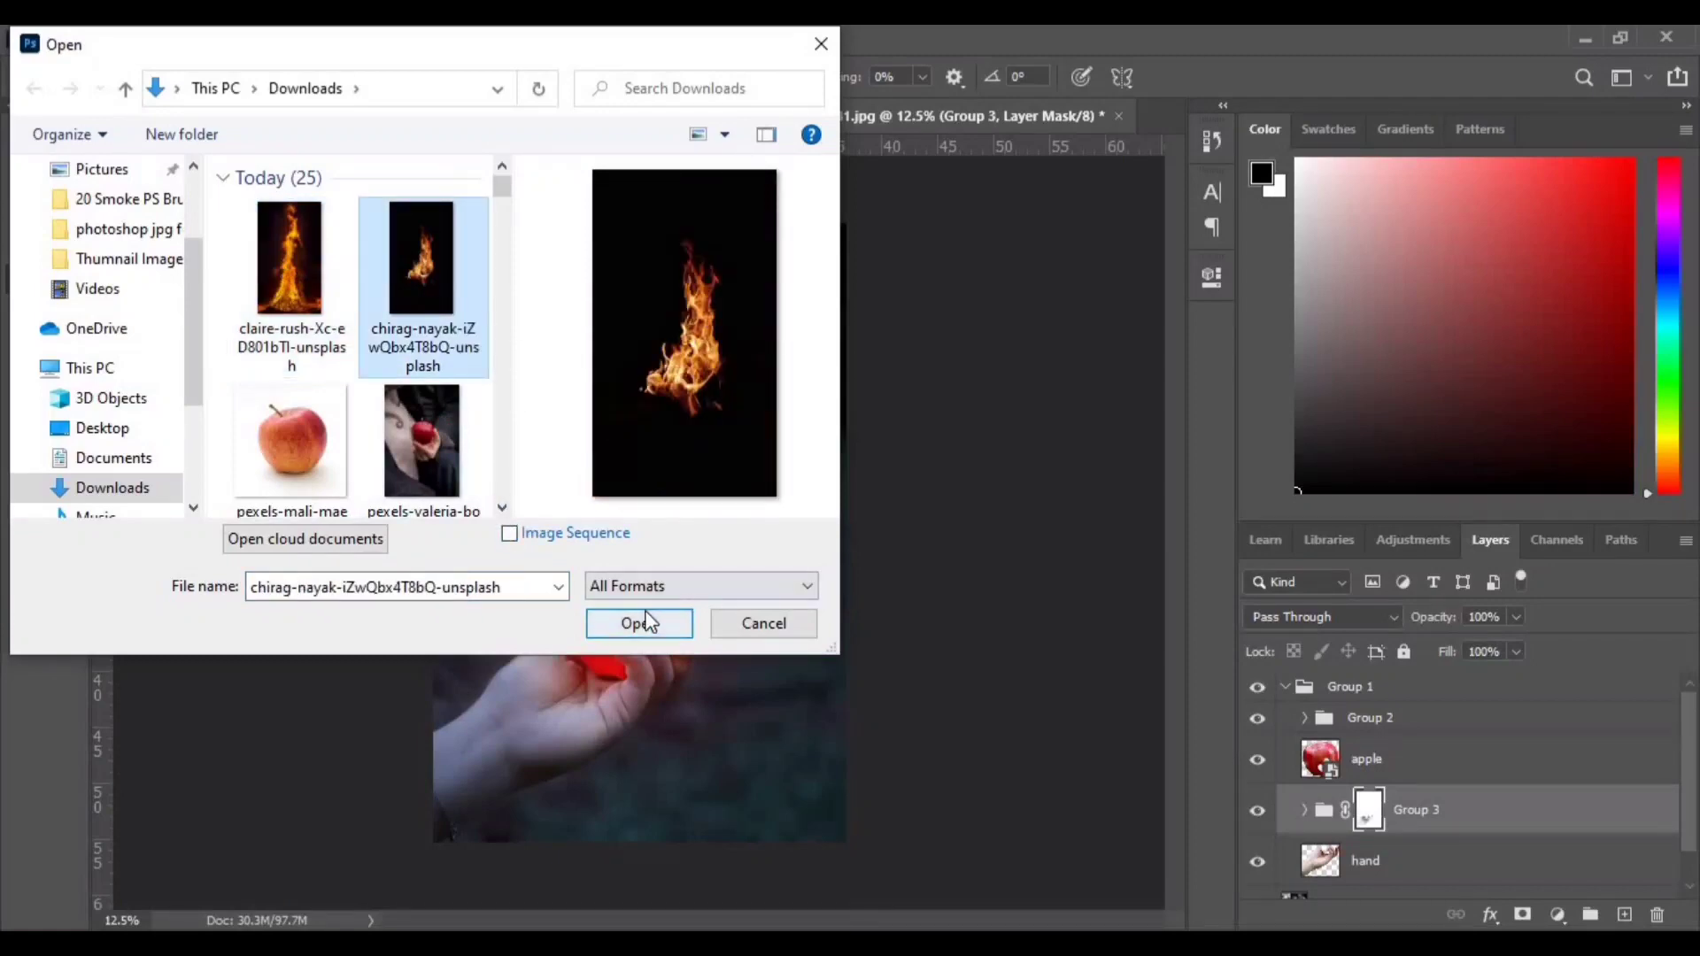
click(639, 623)
key(v)
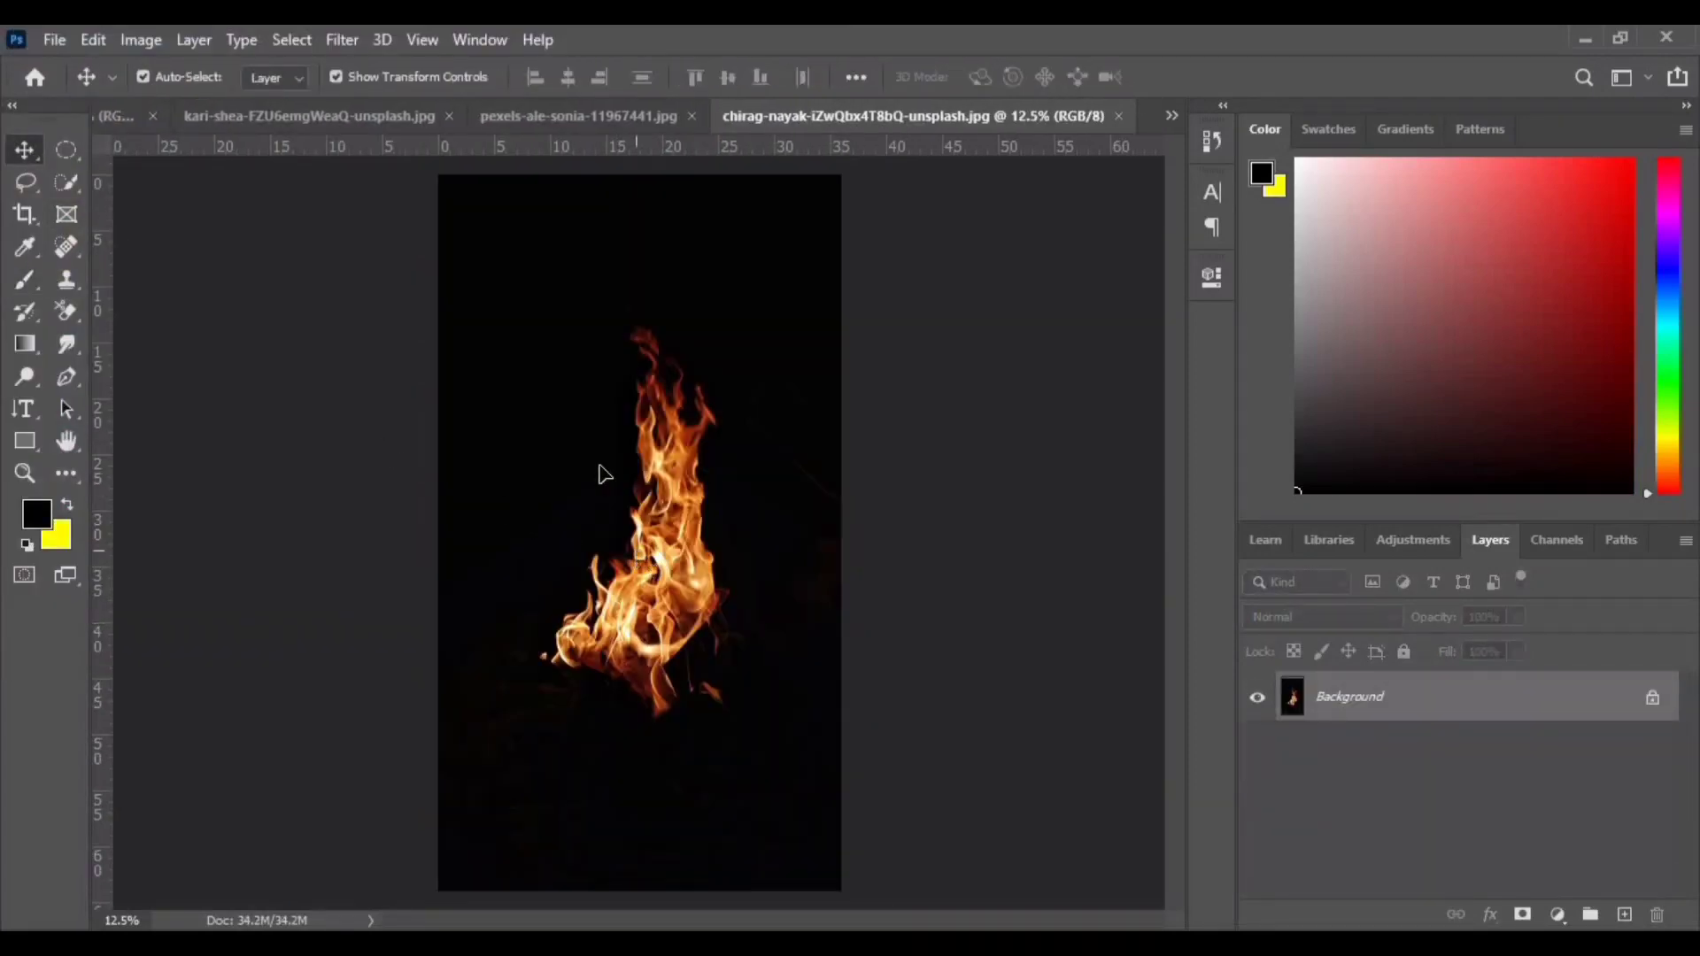
drag(599, 475, 541, 115)
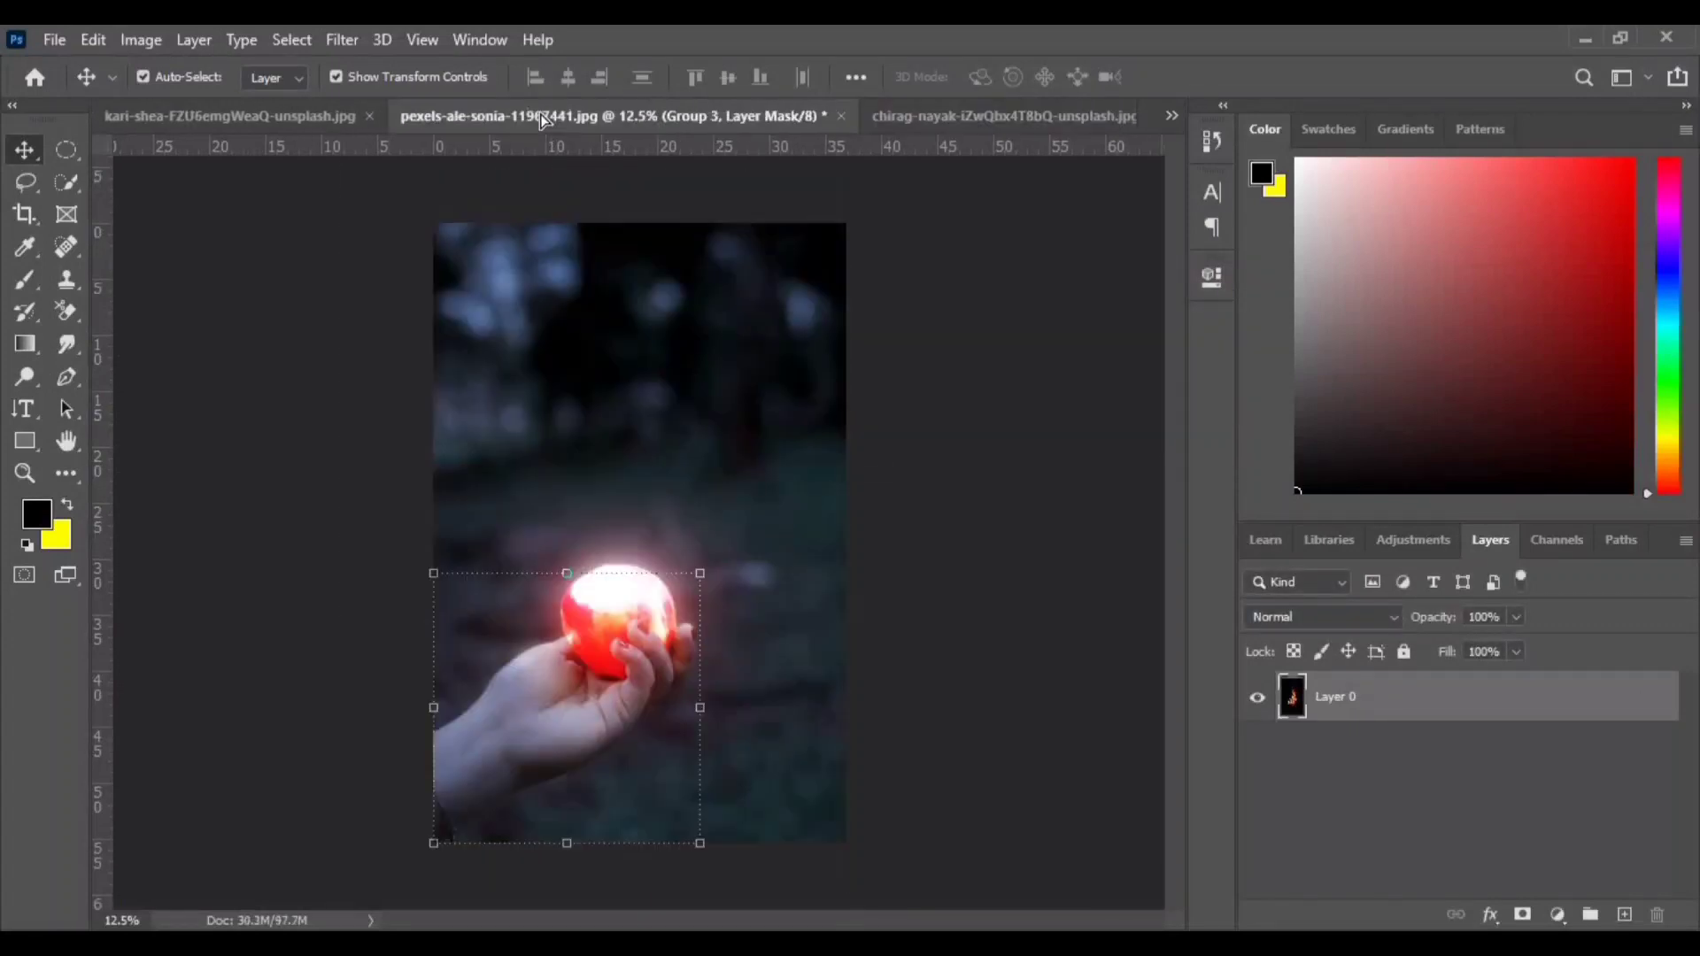
drag(603, 618, 602, 682)
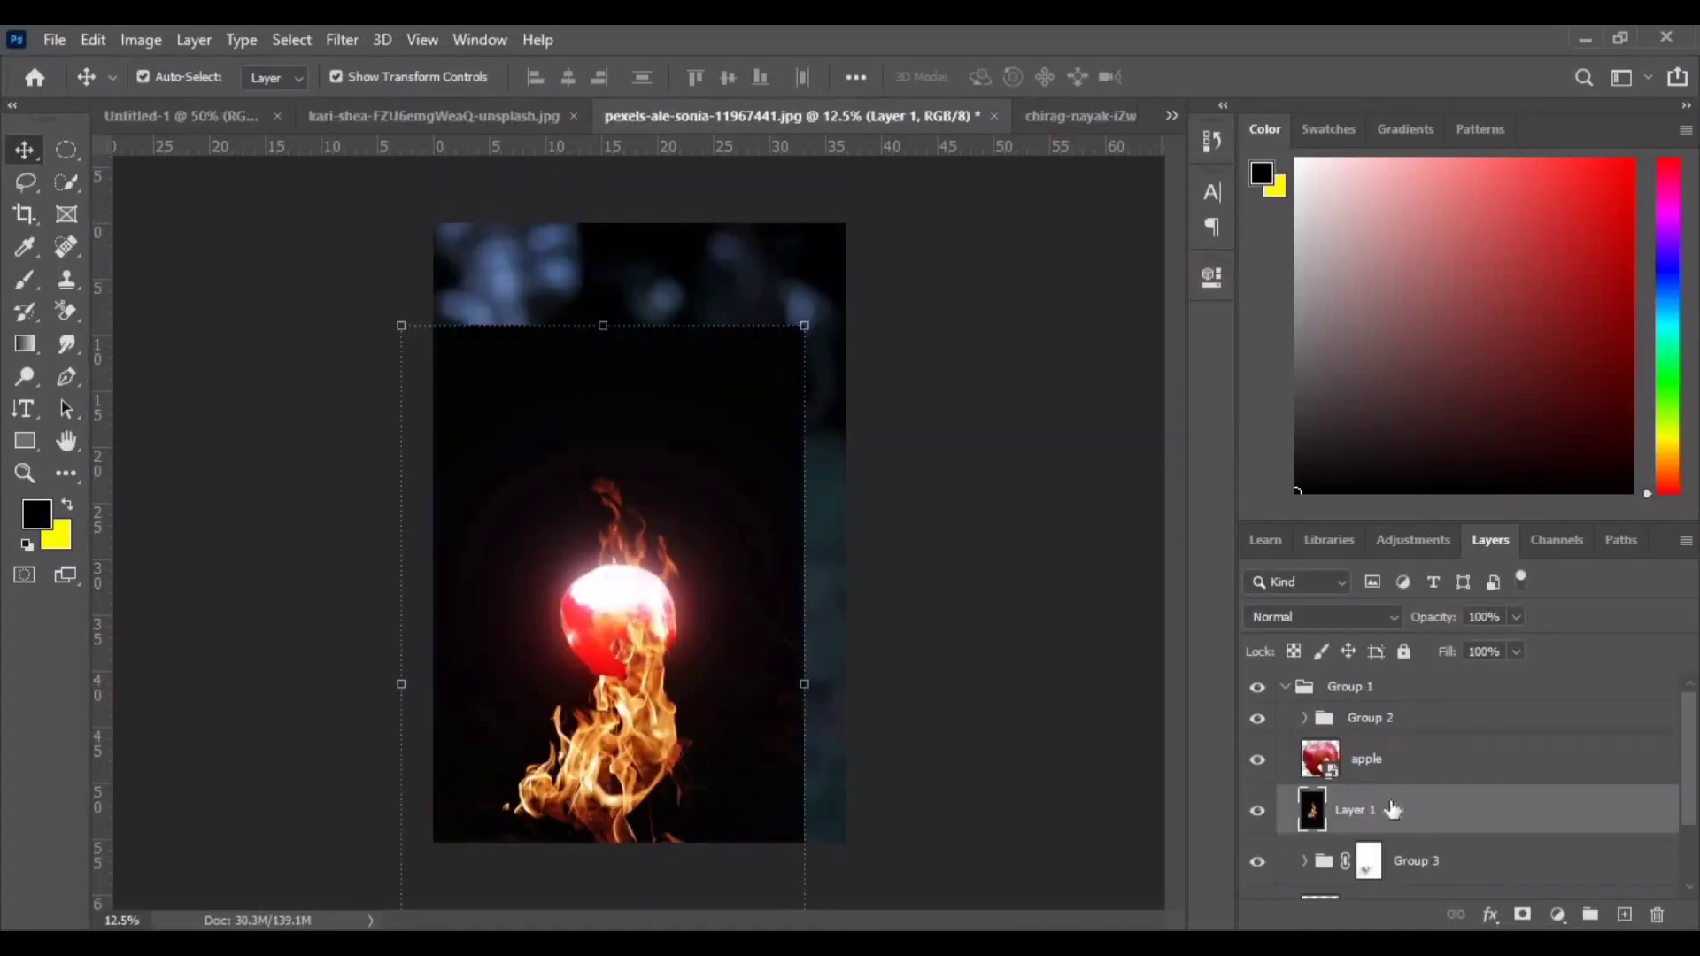
drag(1404, 803, 1389, 699)
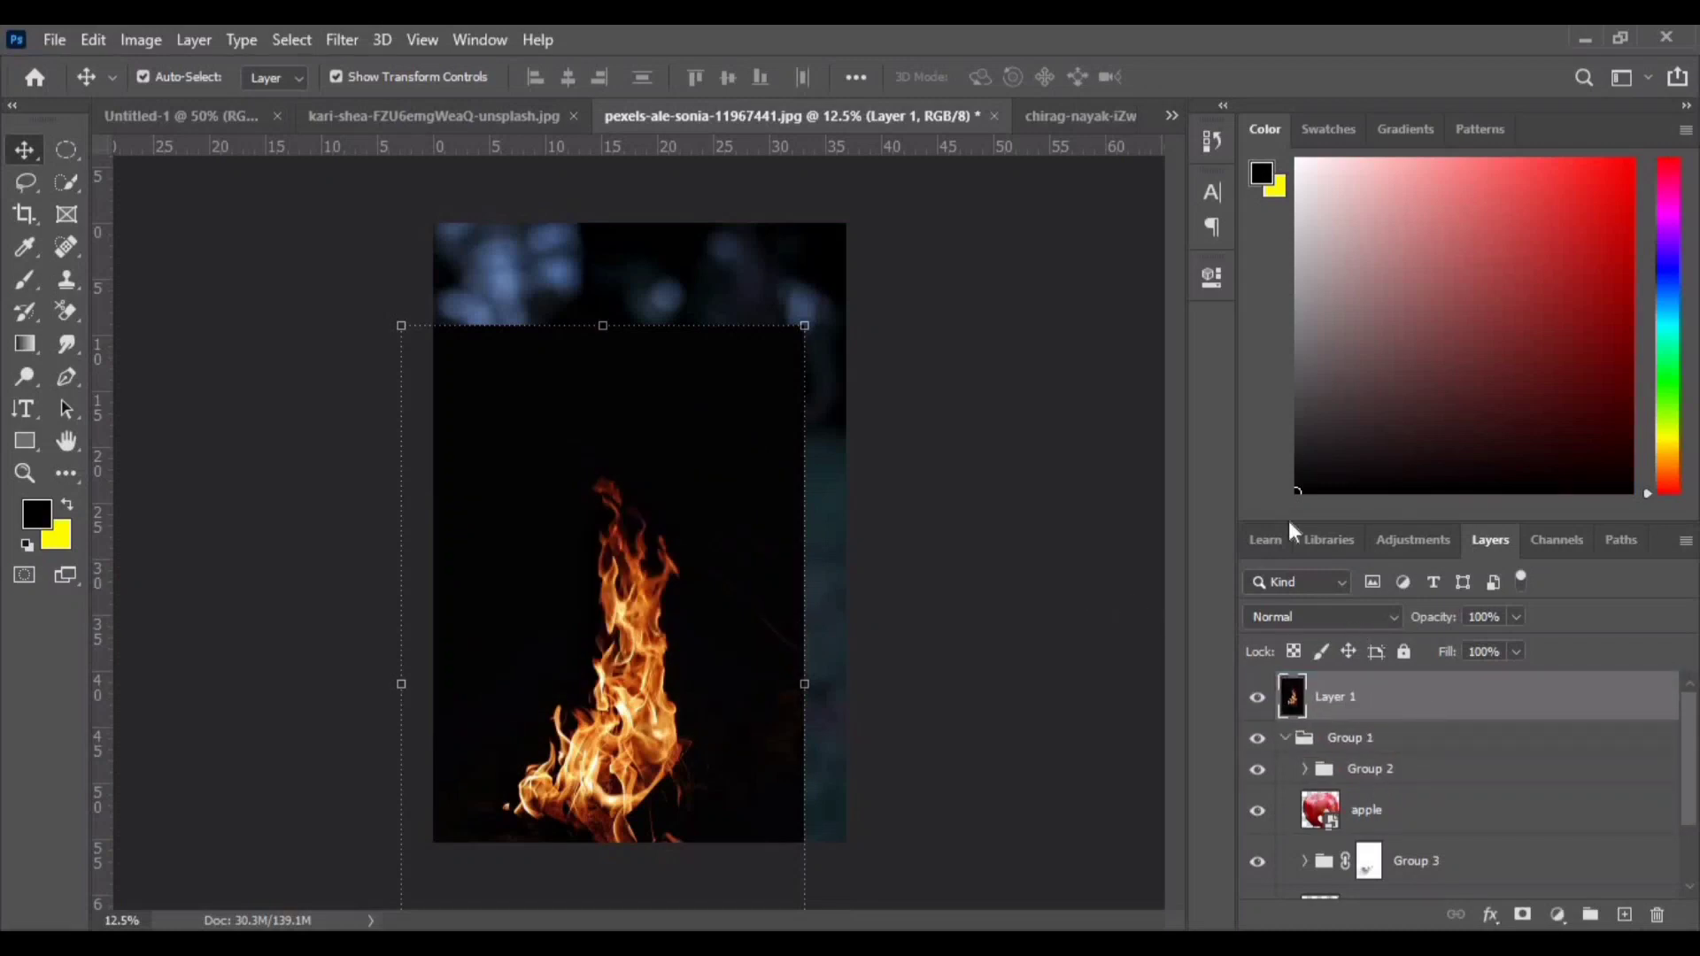
- Convert the fire layer to a smart object and scale it down to about 58% over the apple
right_click(1418, 699)
click(1179, 369)
drag(804, 327, 789, 497)
drag(601, 687, 636, 625)
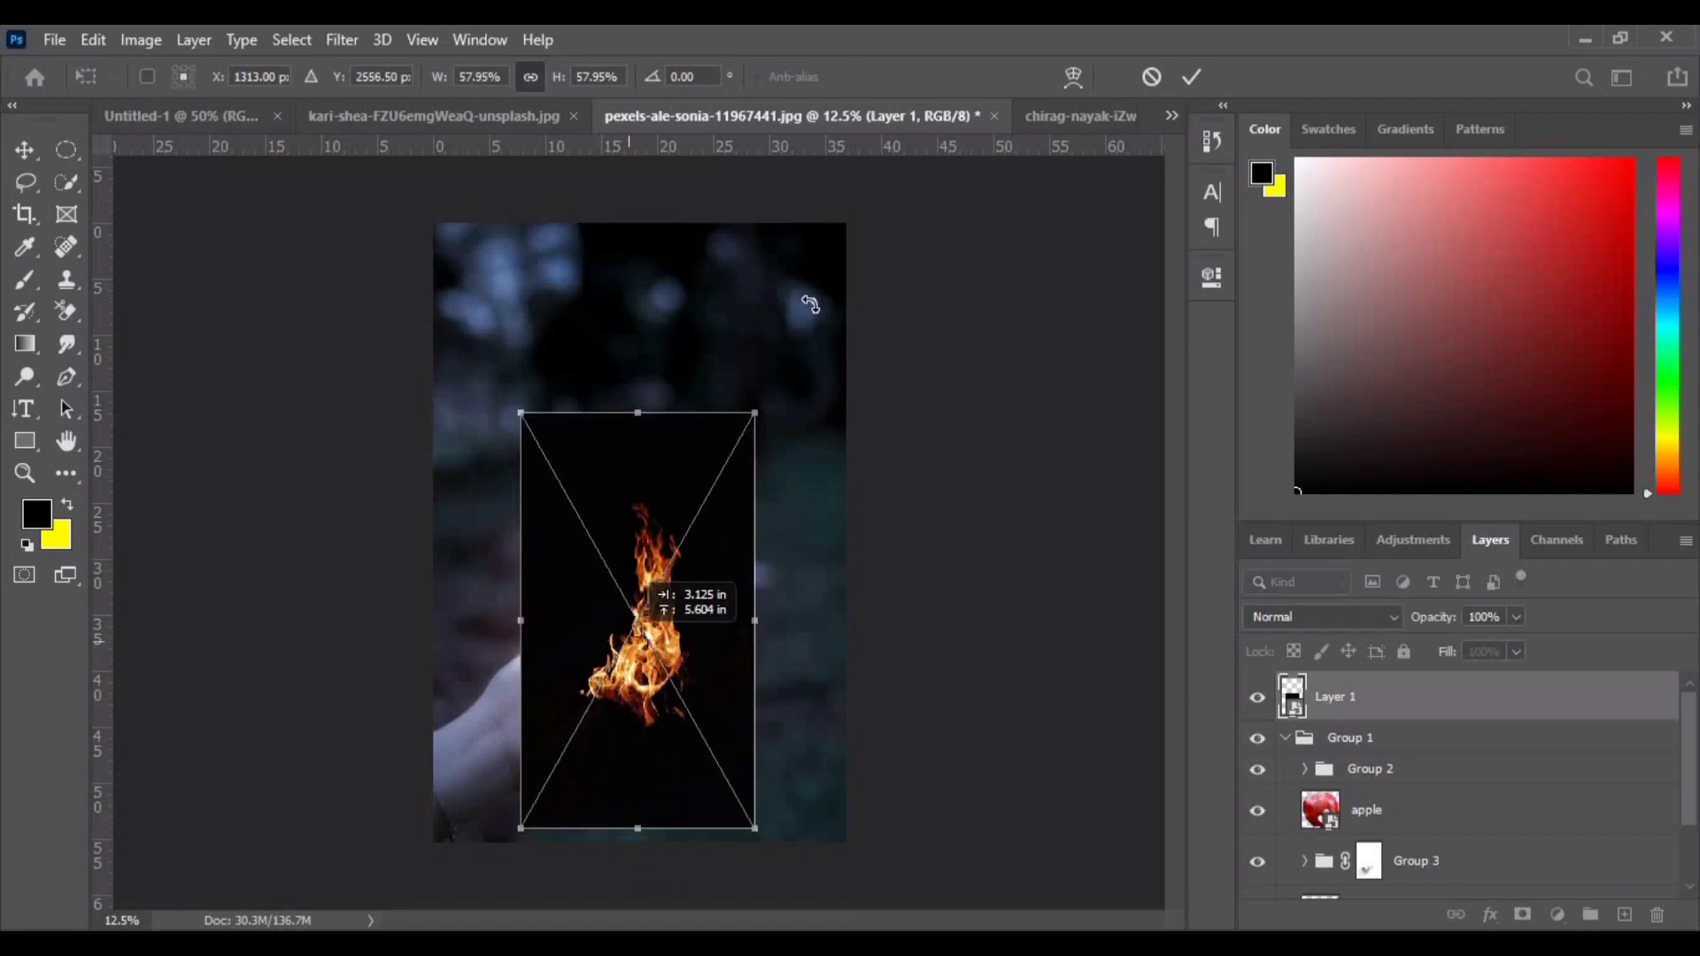
click(1190, 78)
- Set the fire layer's opacity to 47% and move the flames onto the apple
click(1456, 646)
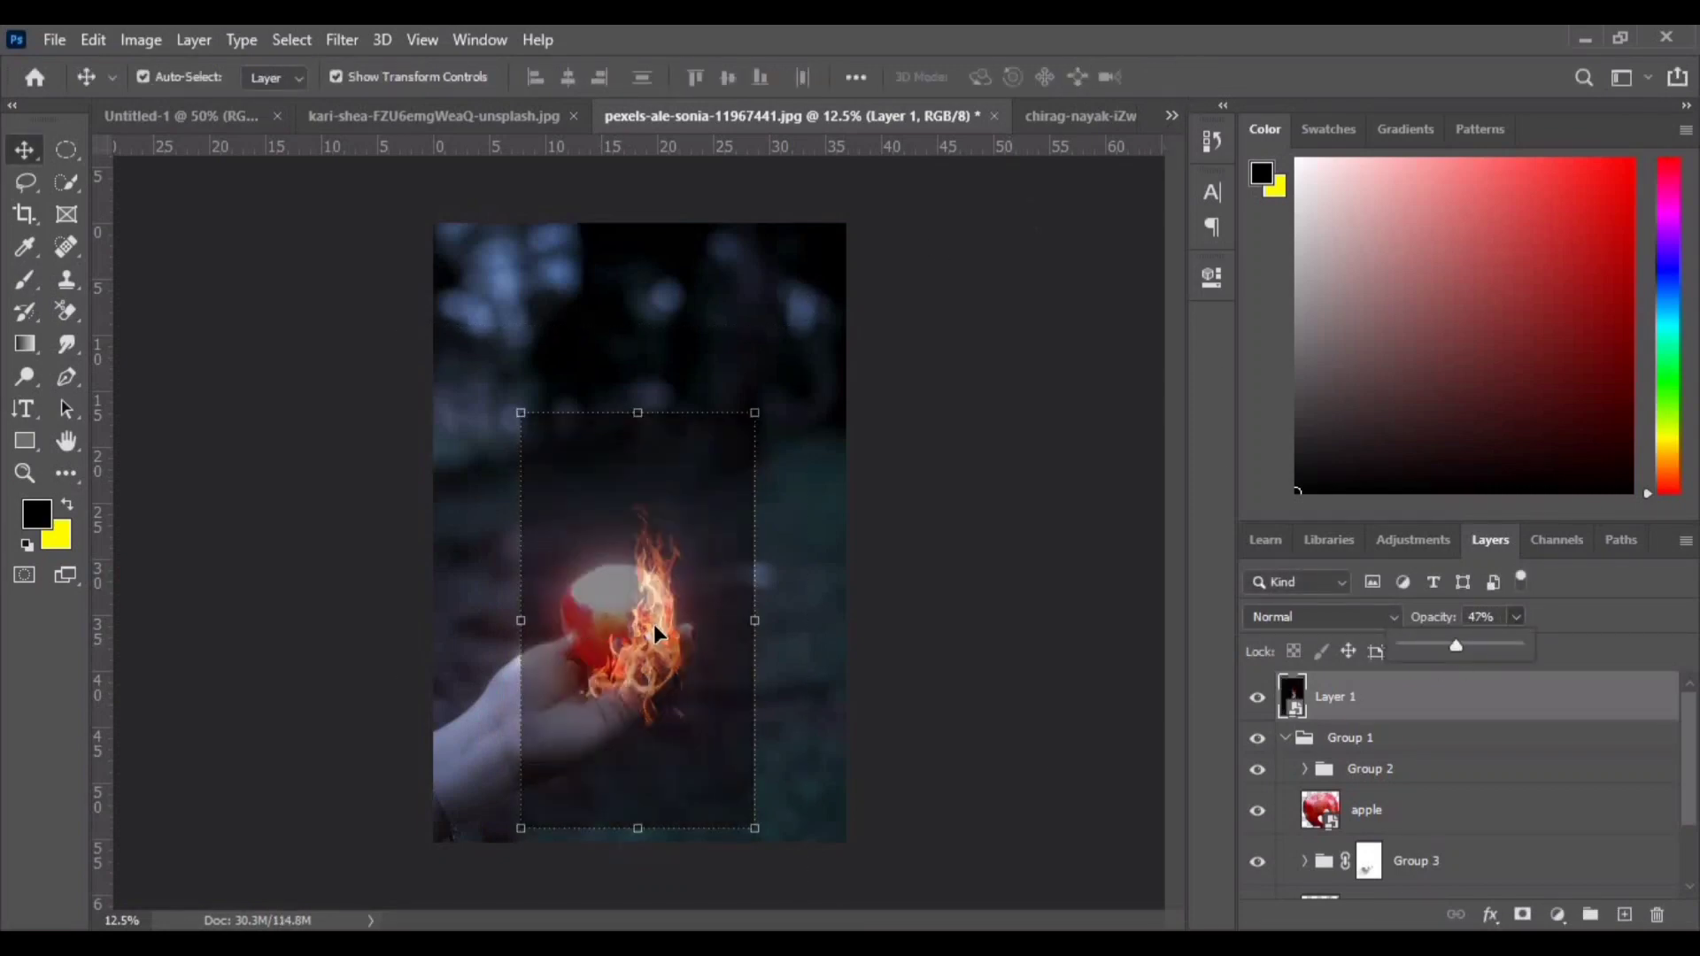
drag(656, 634, 620, 606)
- Free-transform the fire layer, enlarging it and repositioning the flames so they rise from the apple
key(ctrl+t)
drag(714, 380, 750, 317)
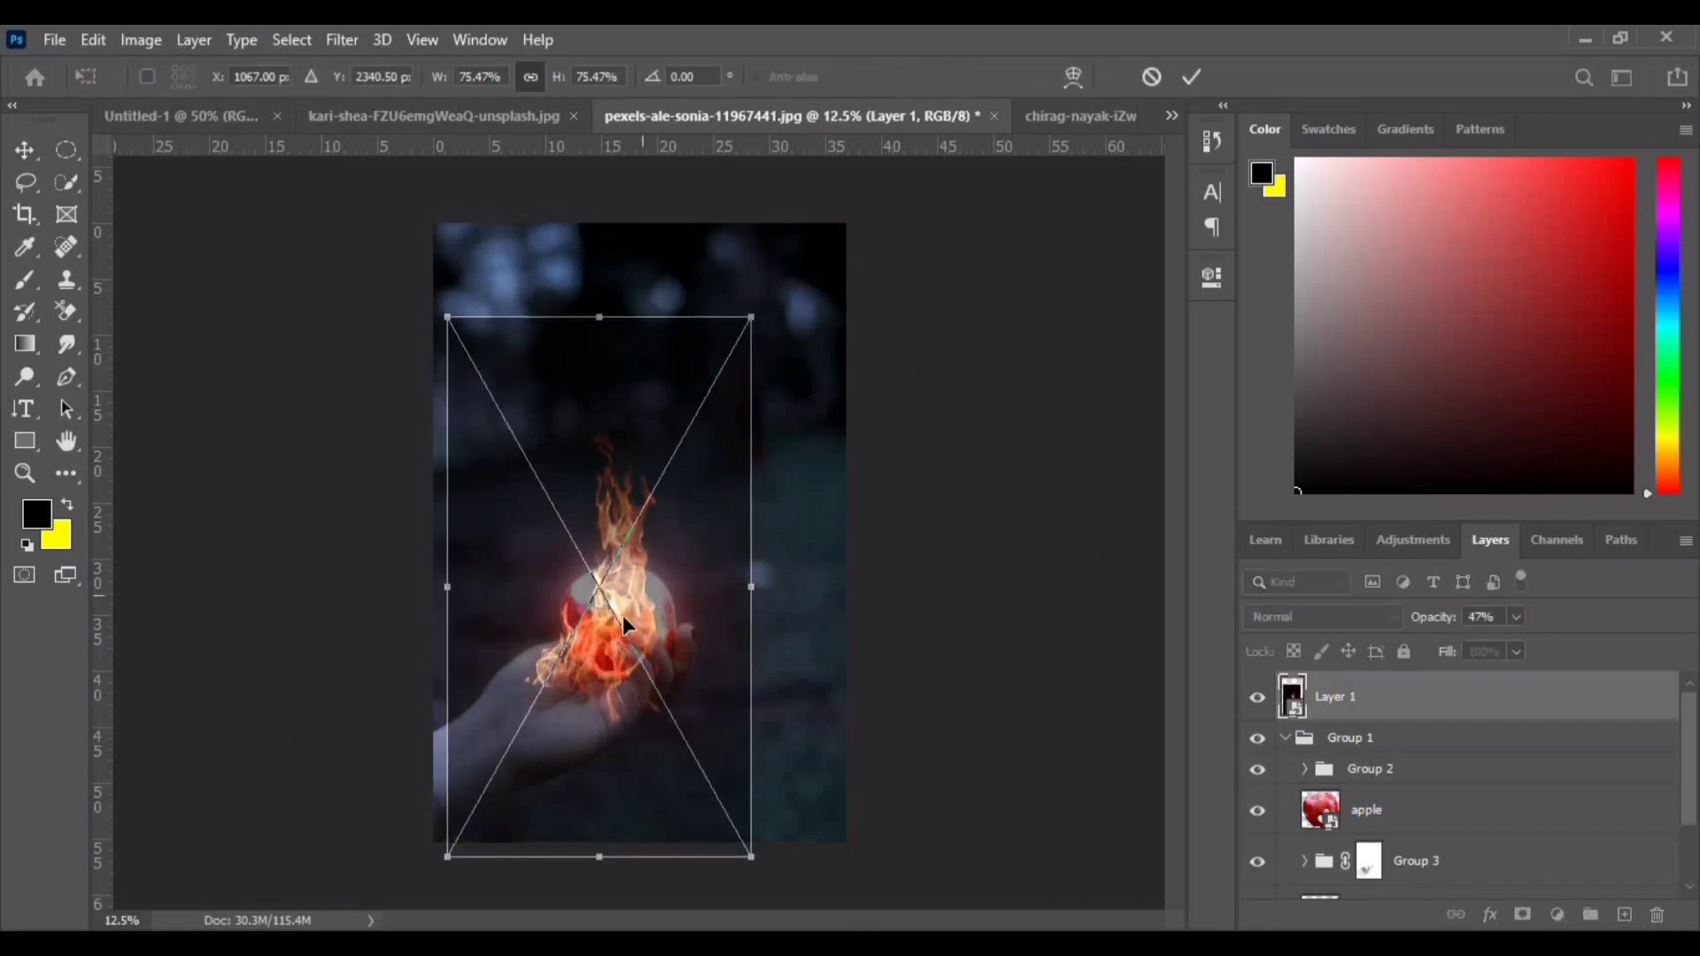
drag(623, 615, 627, 575)
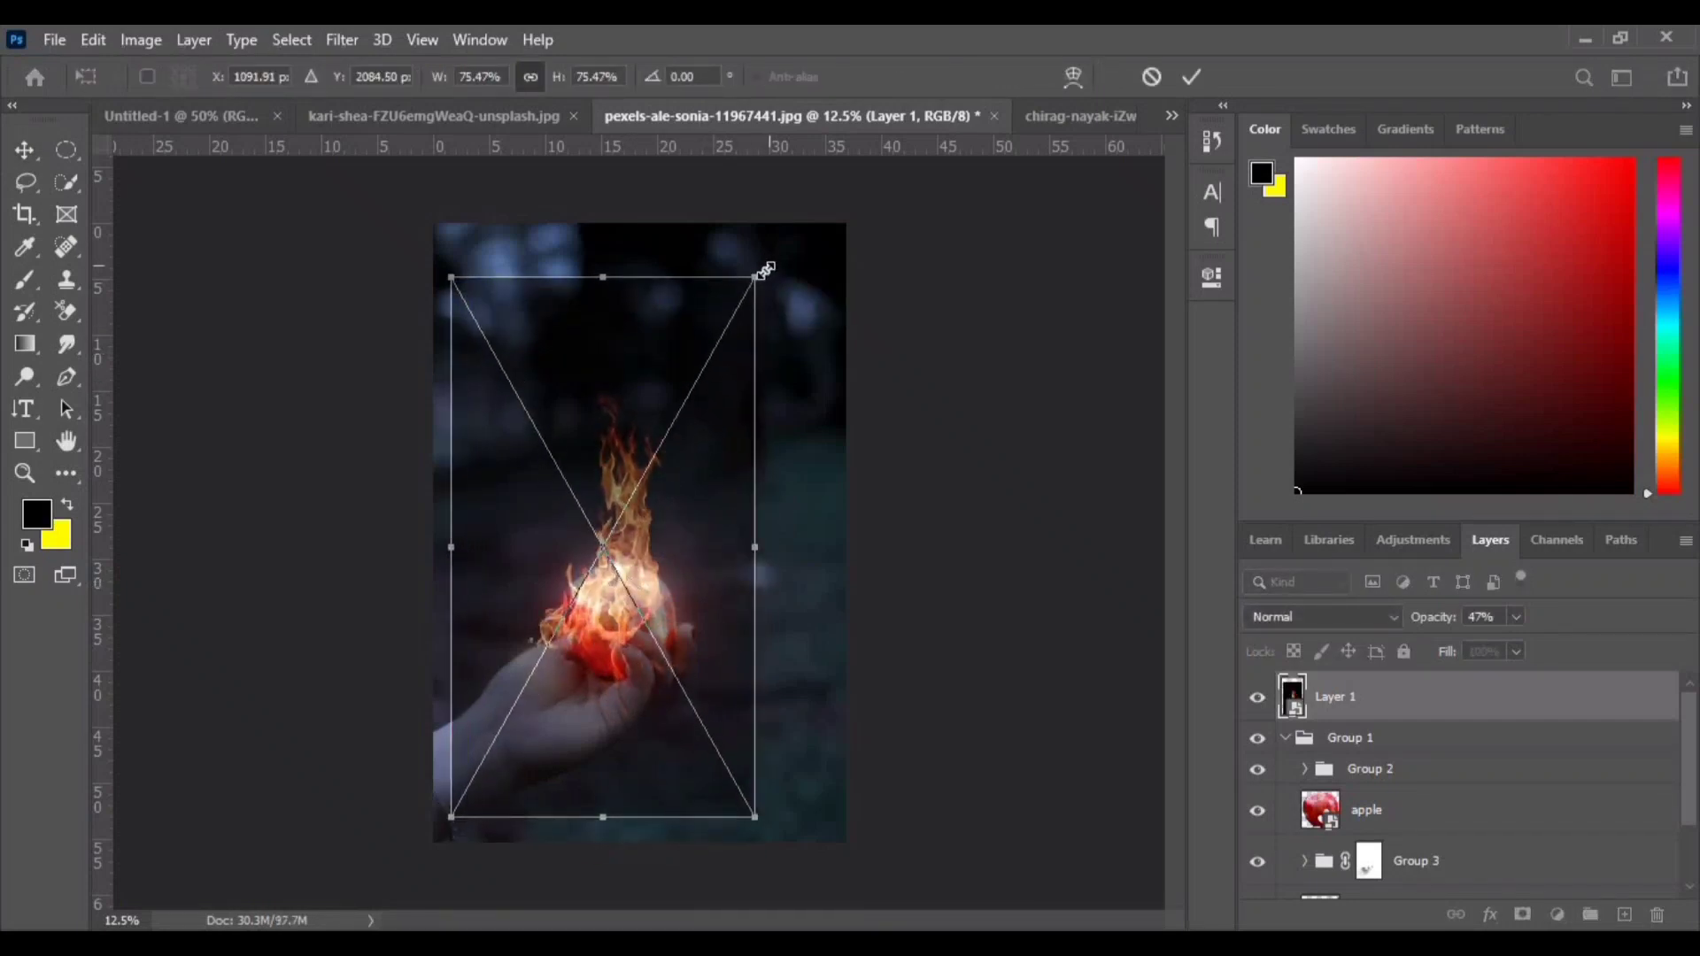
drag(766, 271, 791, 228)
drag(599, 641, 609, 629)
click(1191, 76)
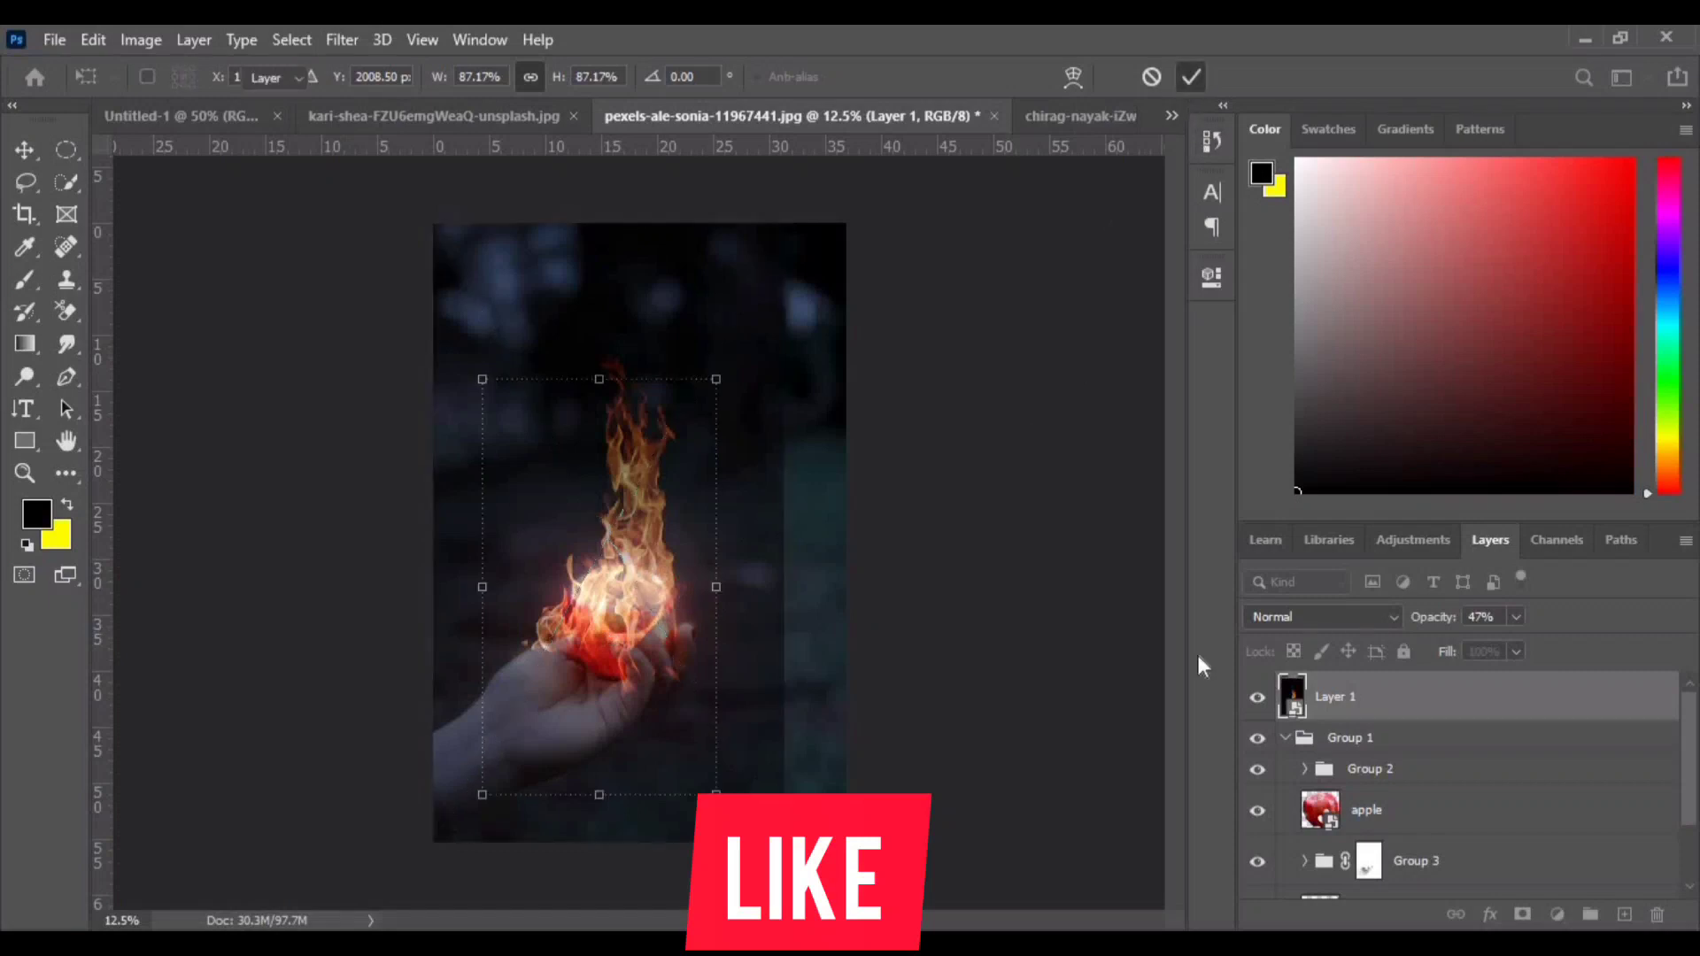
- Set the fire layer's blend mode to Linear Dodge (Add) and add a layer mask to it
click(1516, 617)
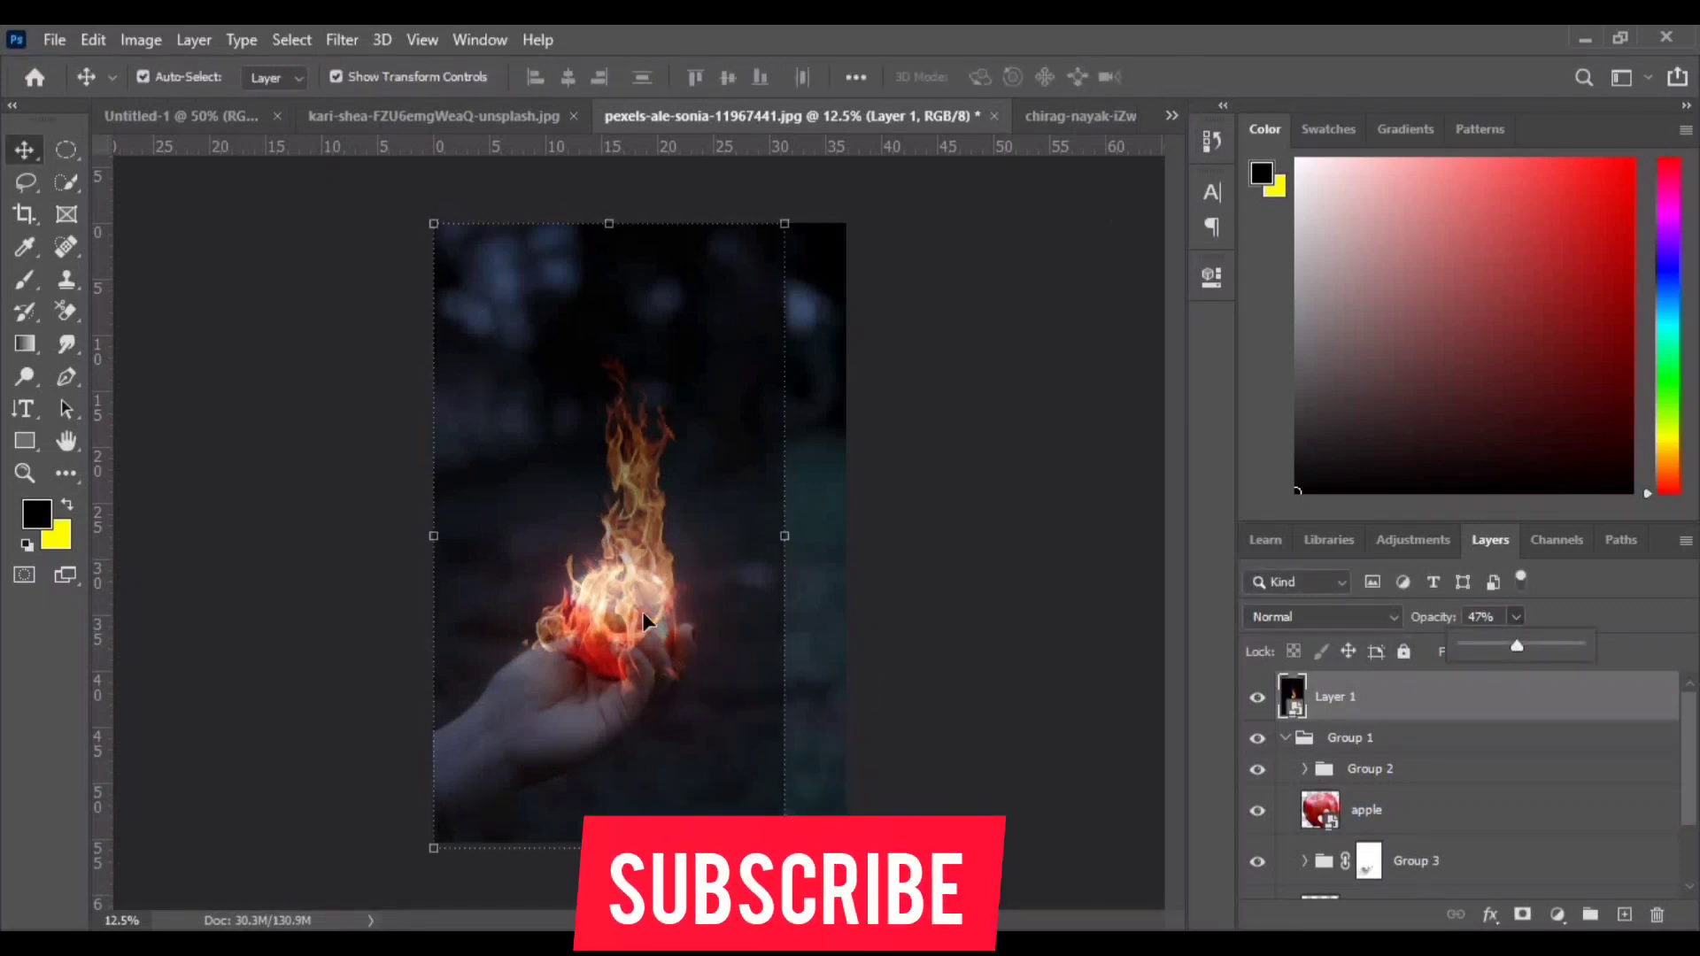
right_click(645, 538)
click(631, 591)
right_click(631, 592)
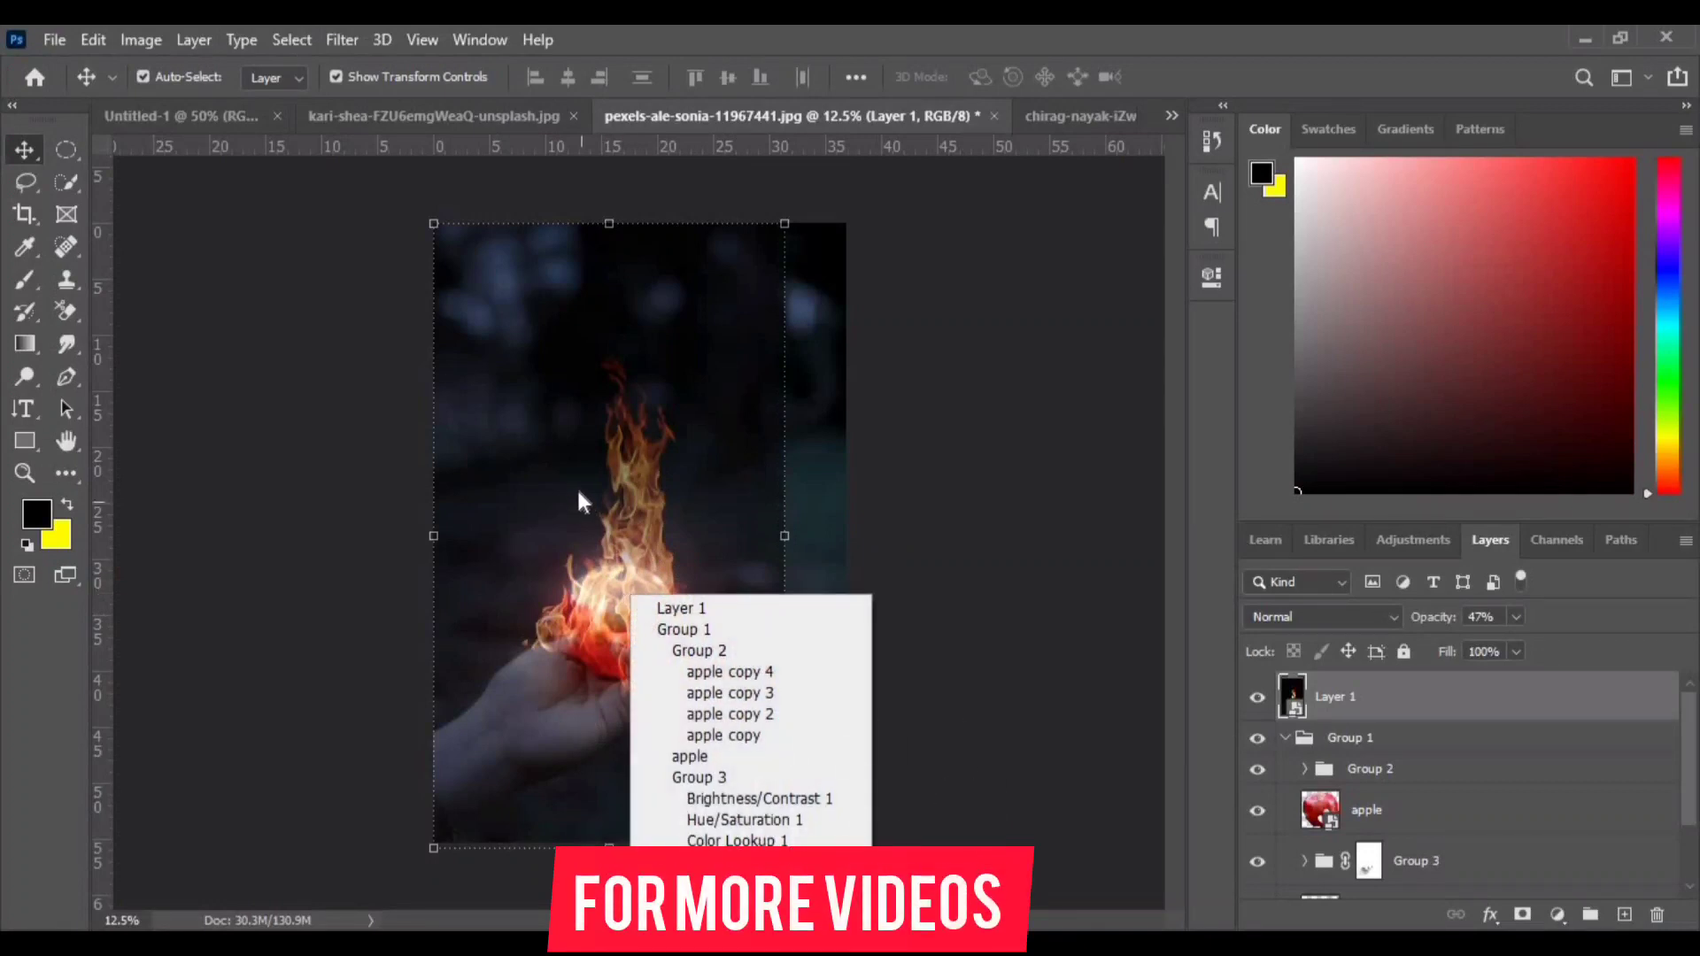
click(576, 490)
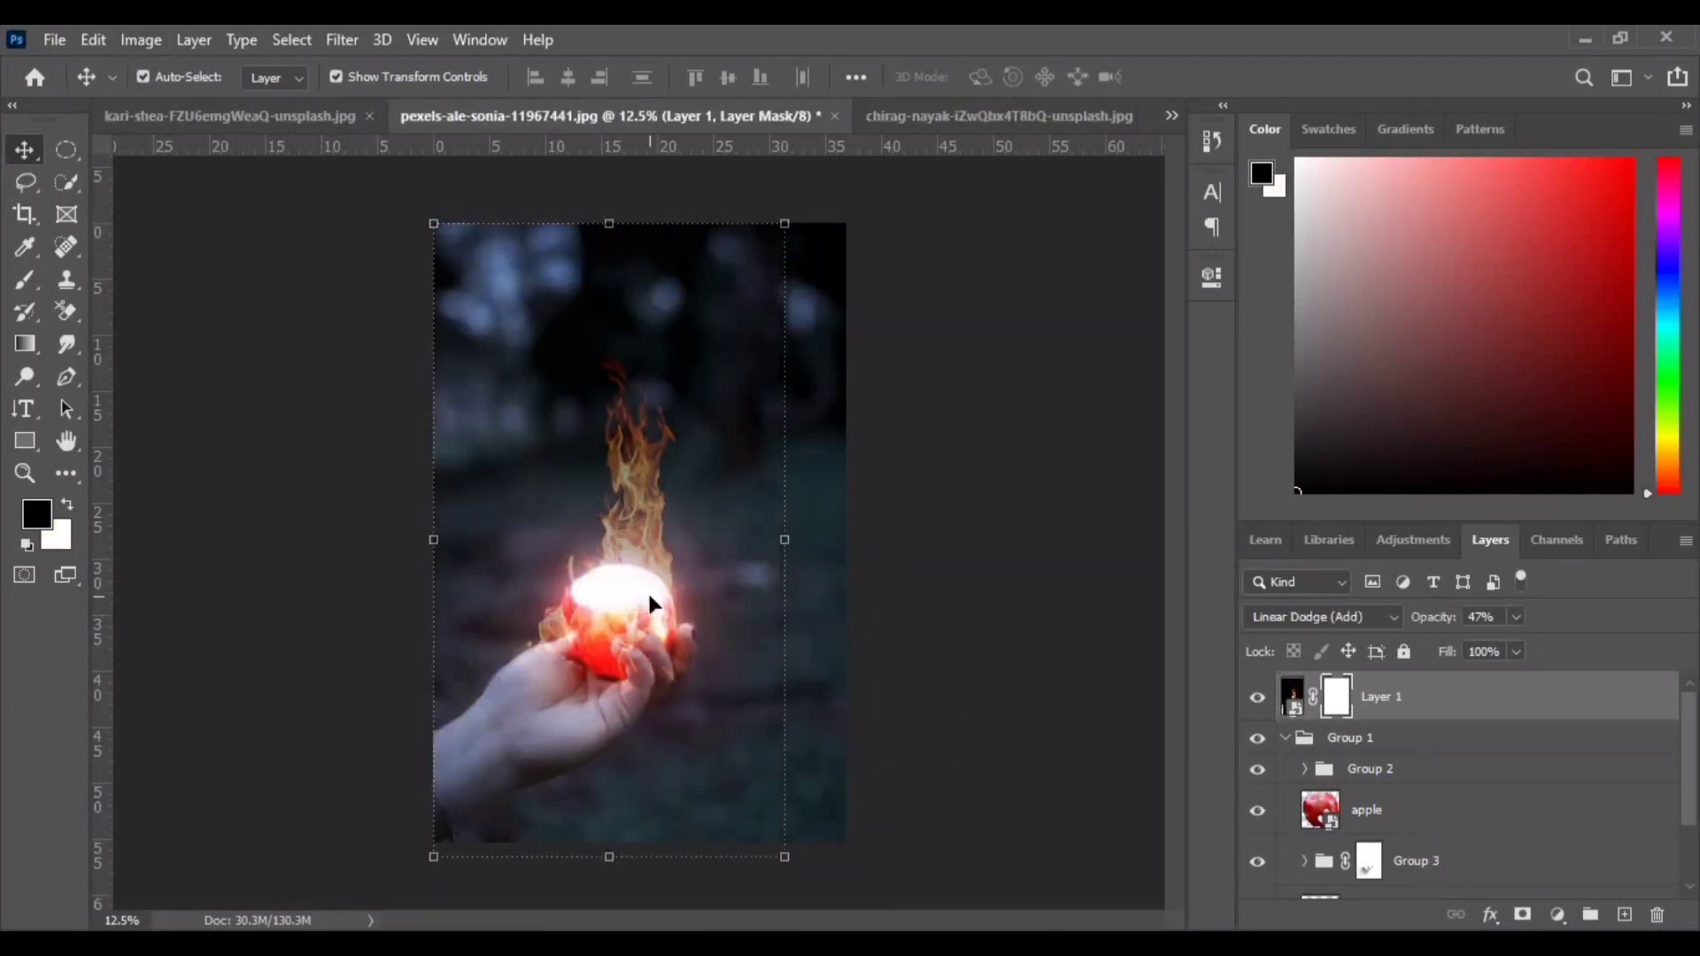
- On the fire layer's mask, paint black with a 150 px brush at 100% flow over the hand to hide flames
scroll(647, 593, up, 3)
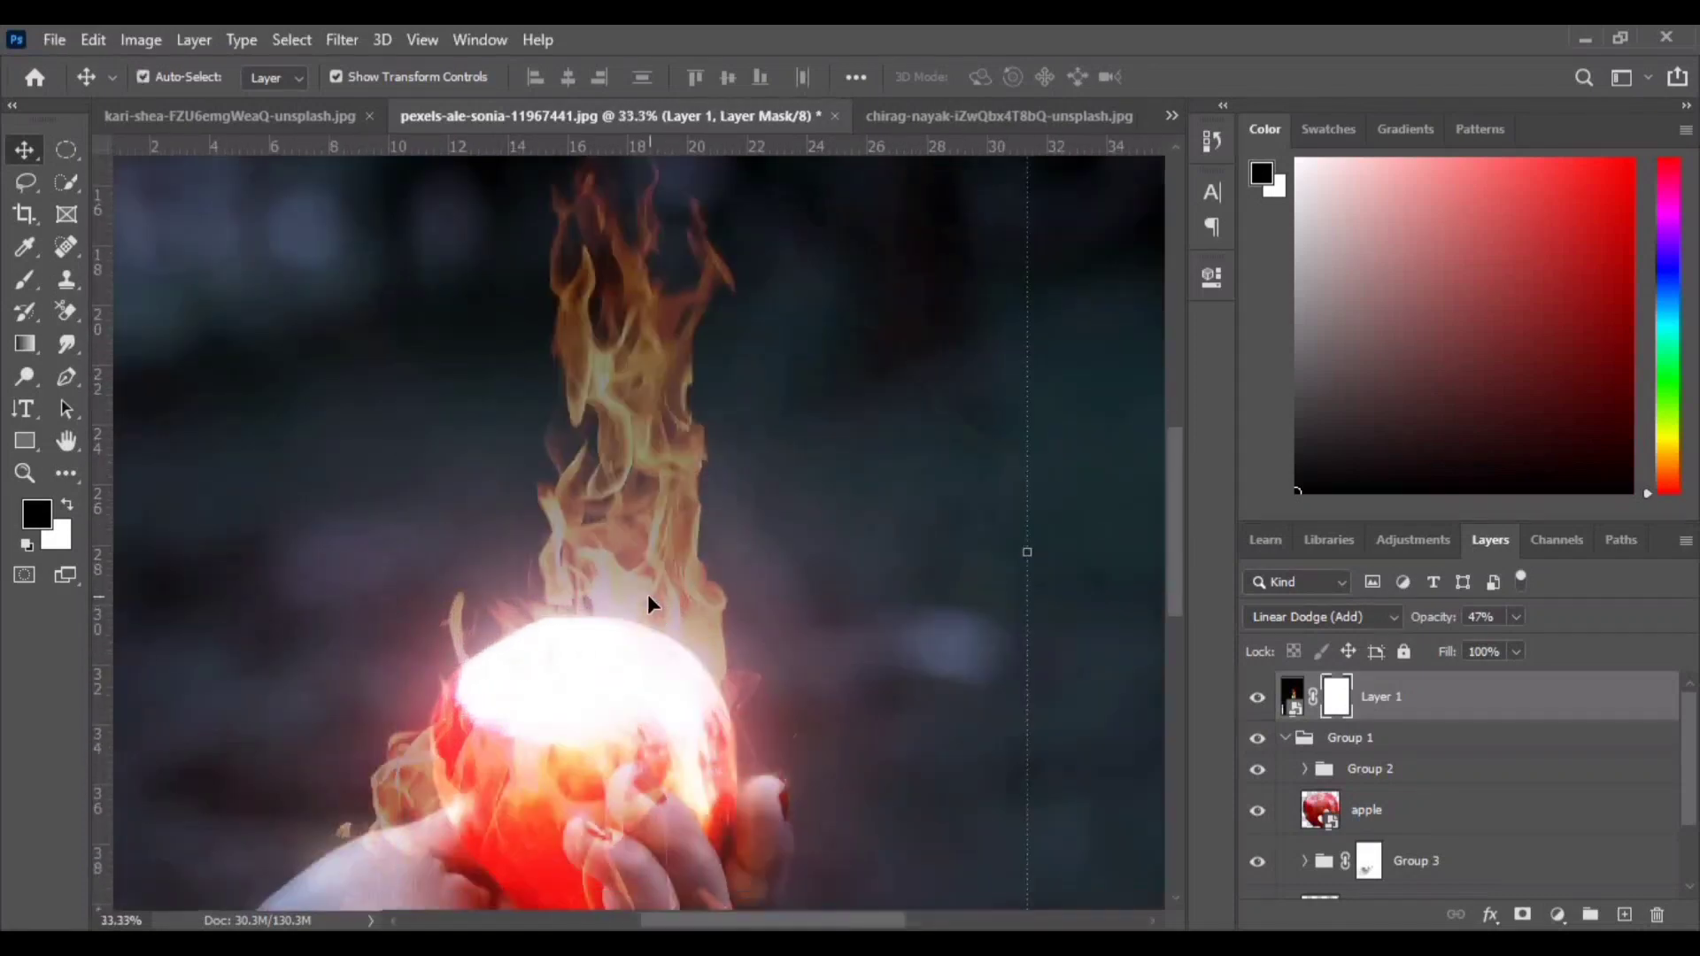
scroll(586, 611, down, 4)
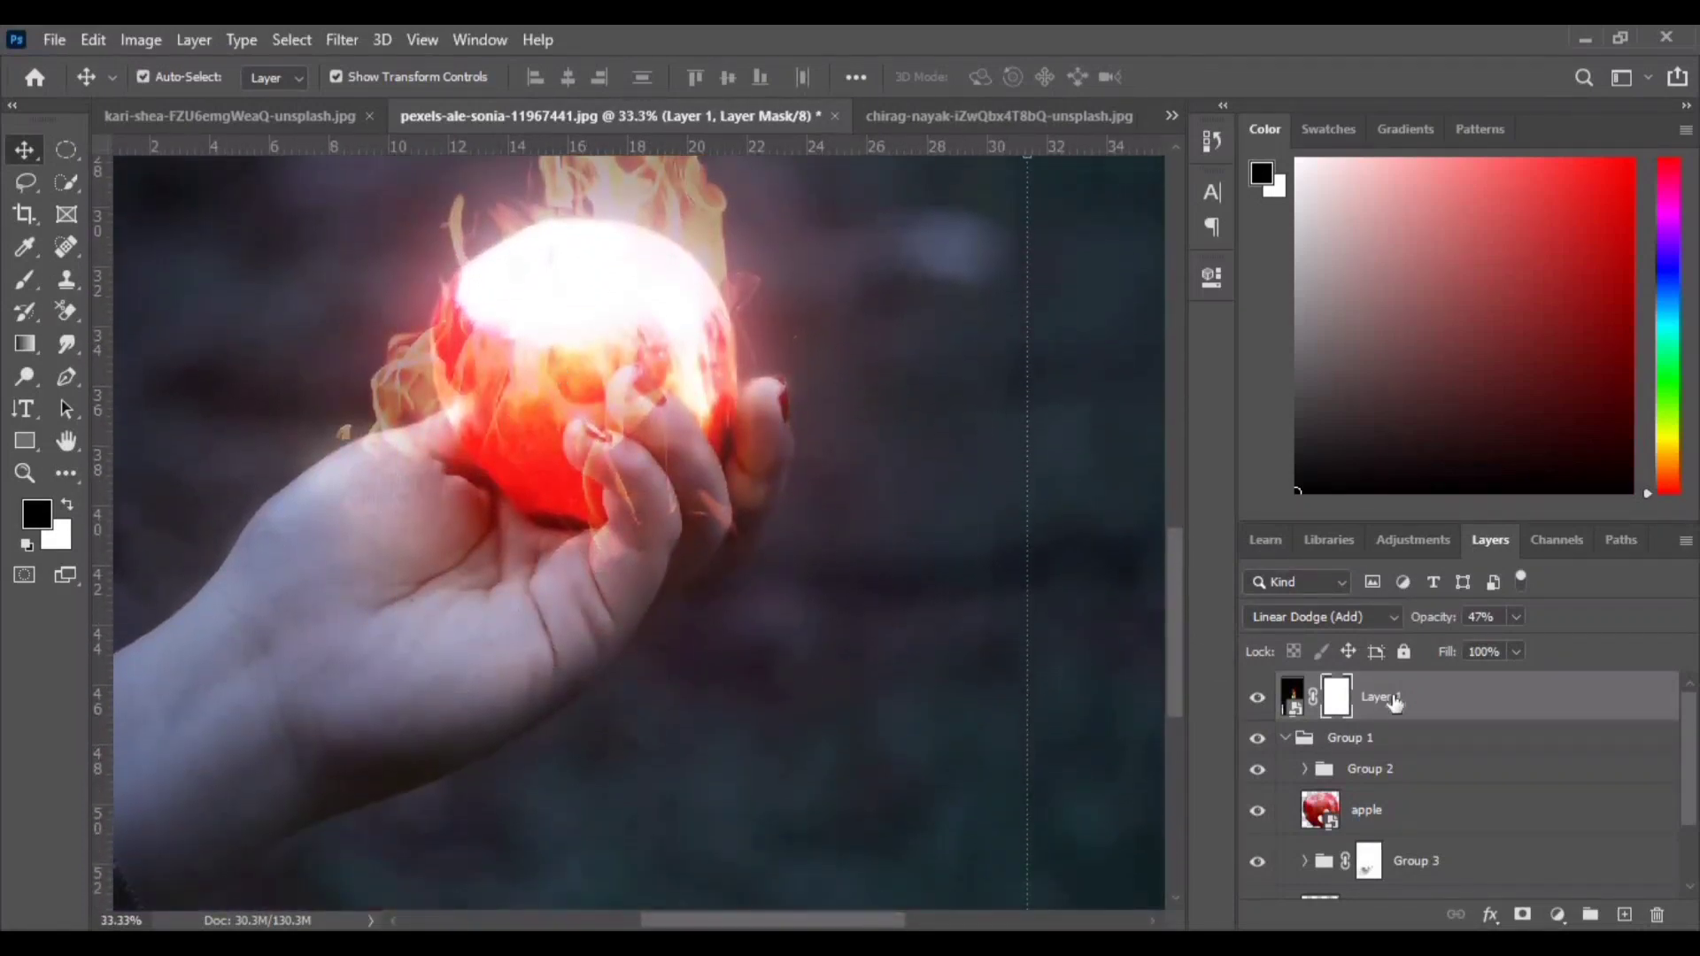
key(ctrl+plus)
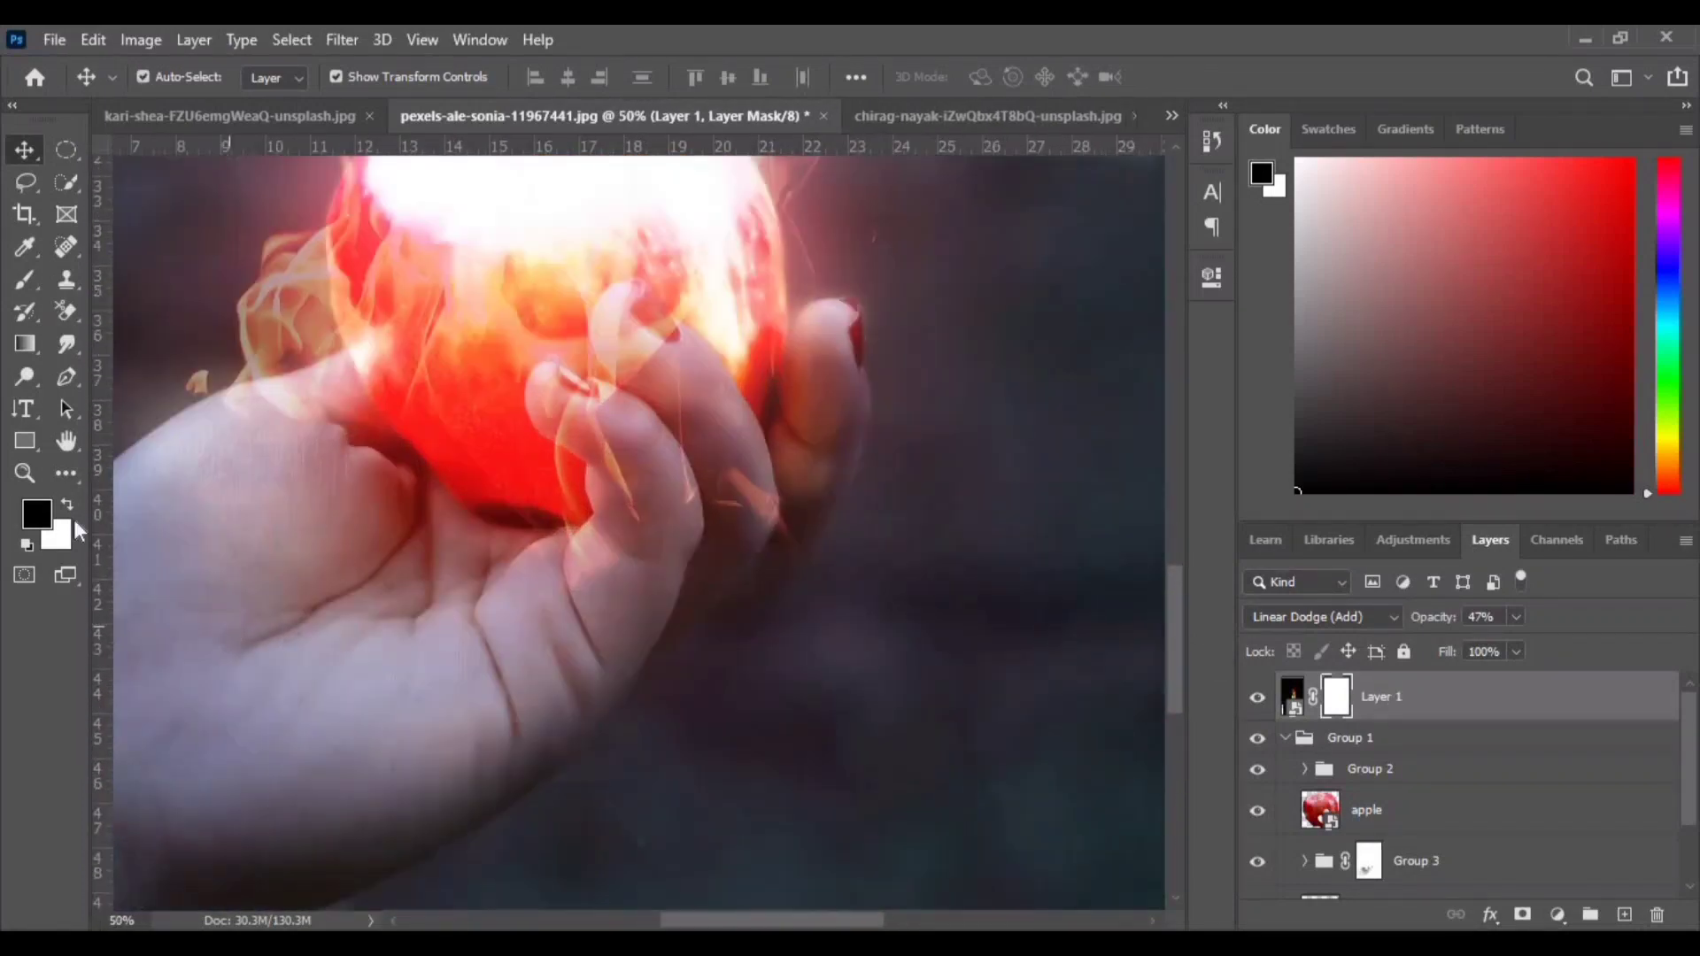
drag(412, 506, 493, 531)
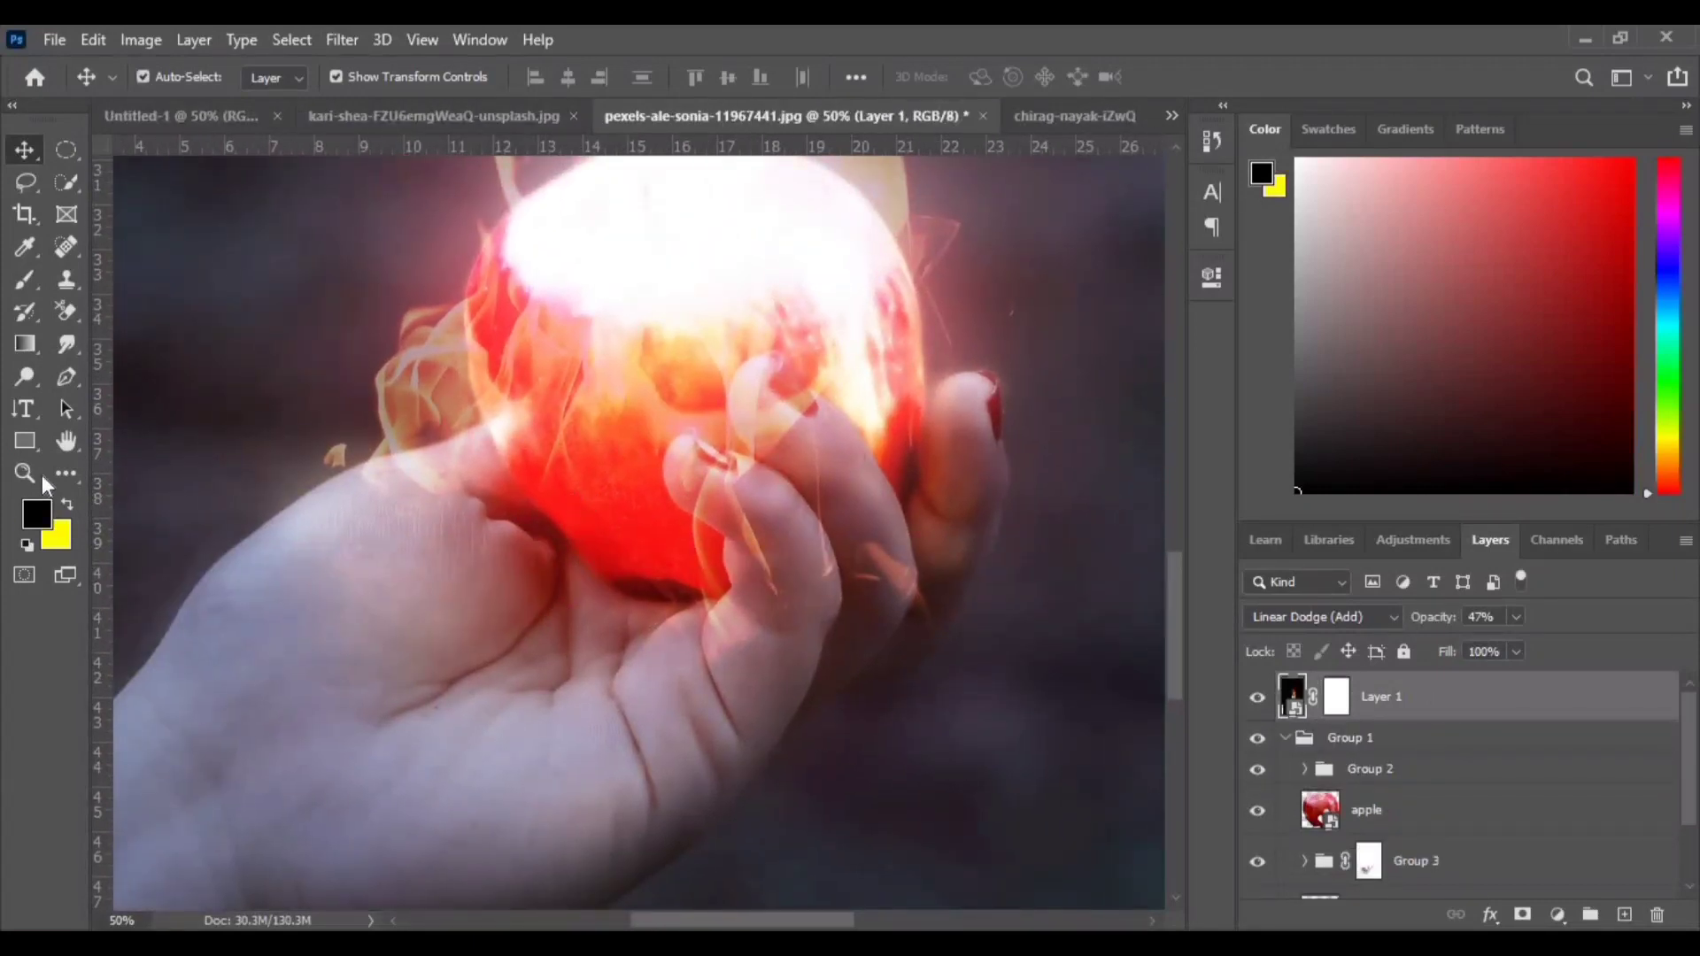
click(1336, 697)
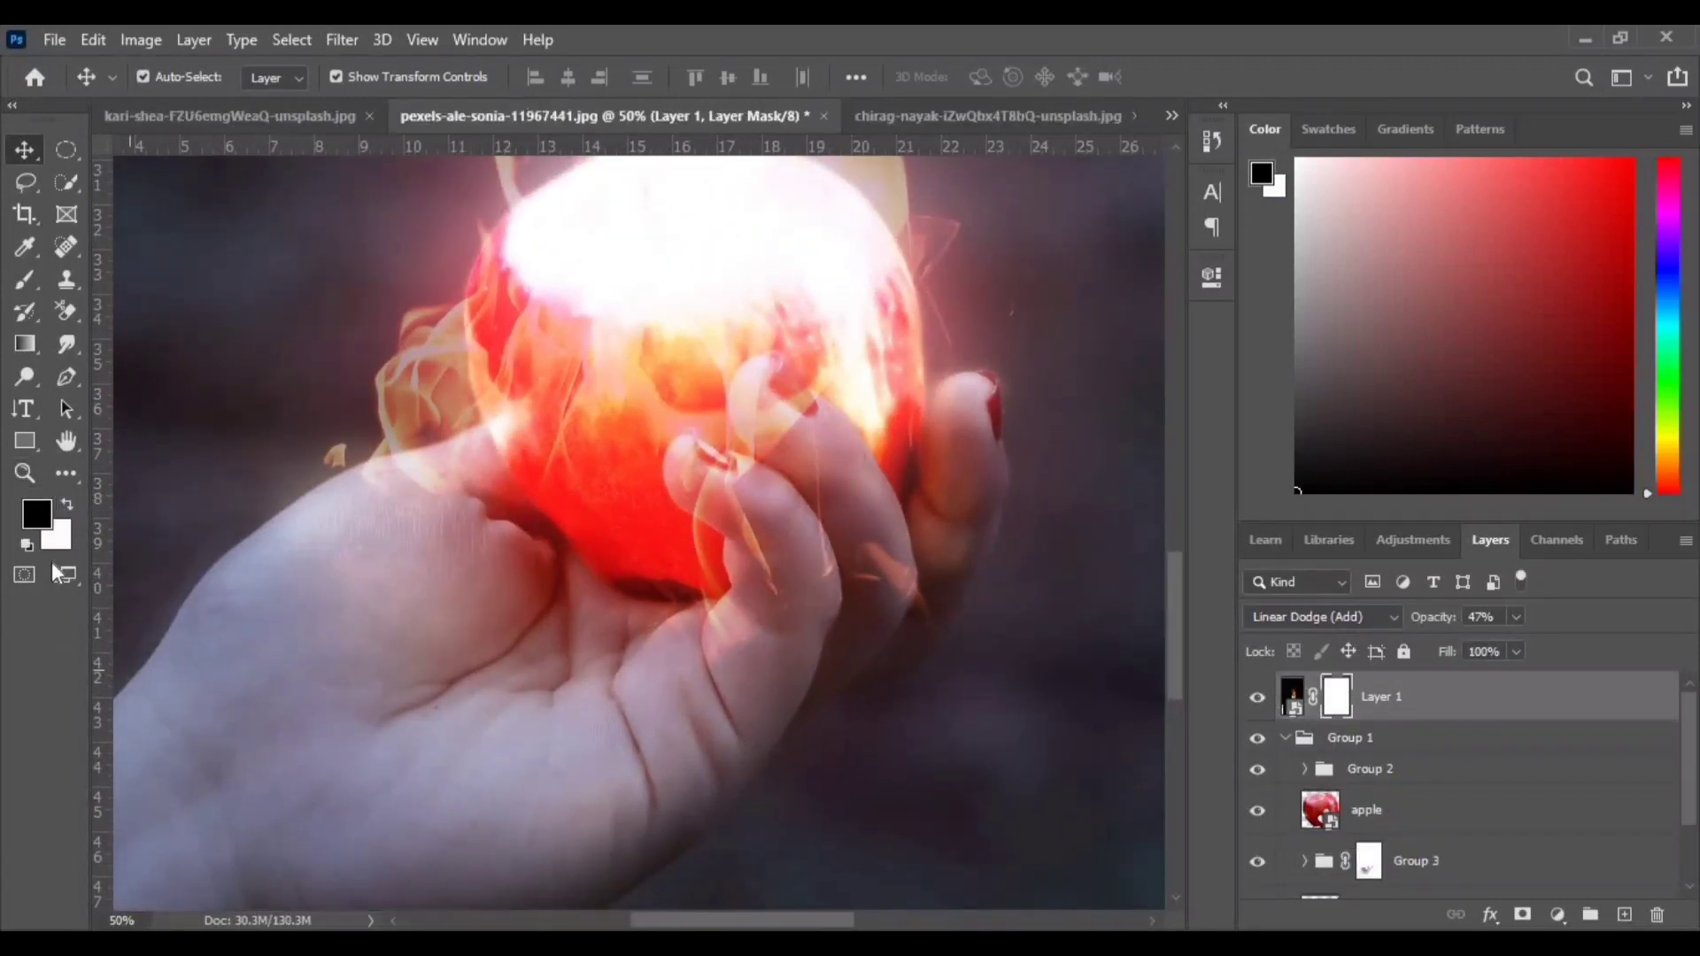
click(25, 280)
key(bracketleft)
key(bracketleft)
key(bracketleft)
key(bracketleft)
key(bracketleft)
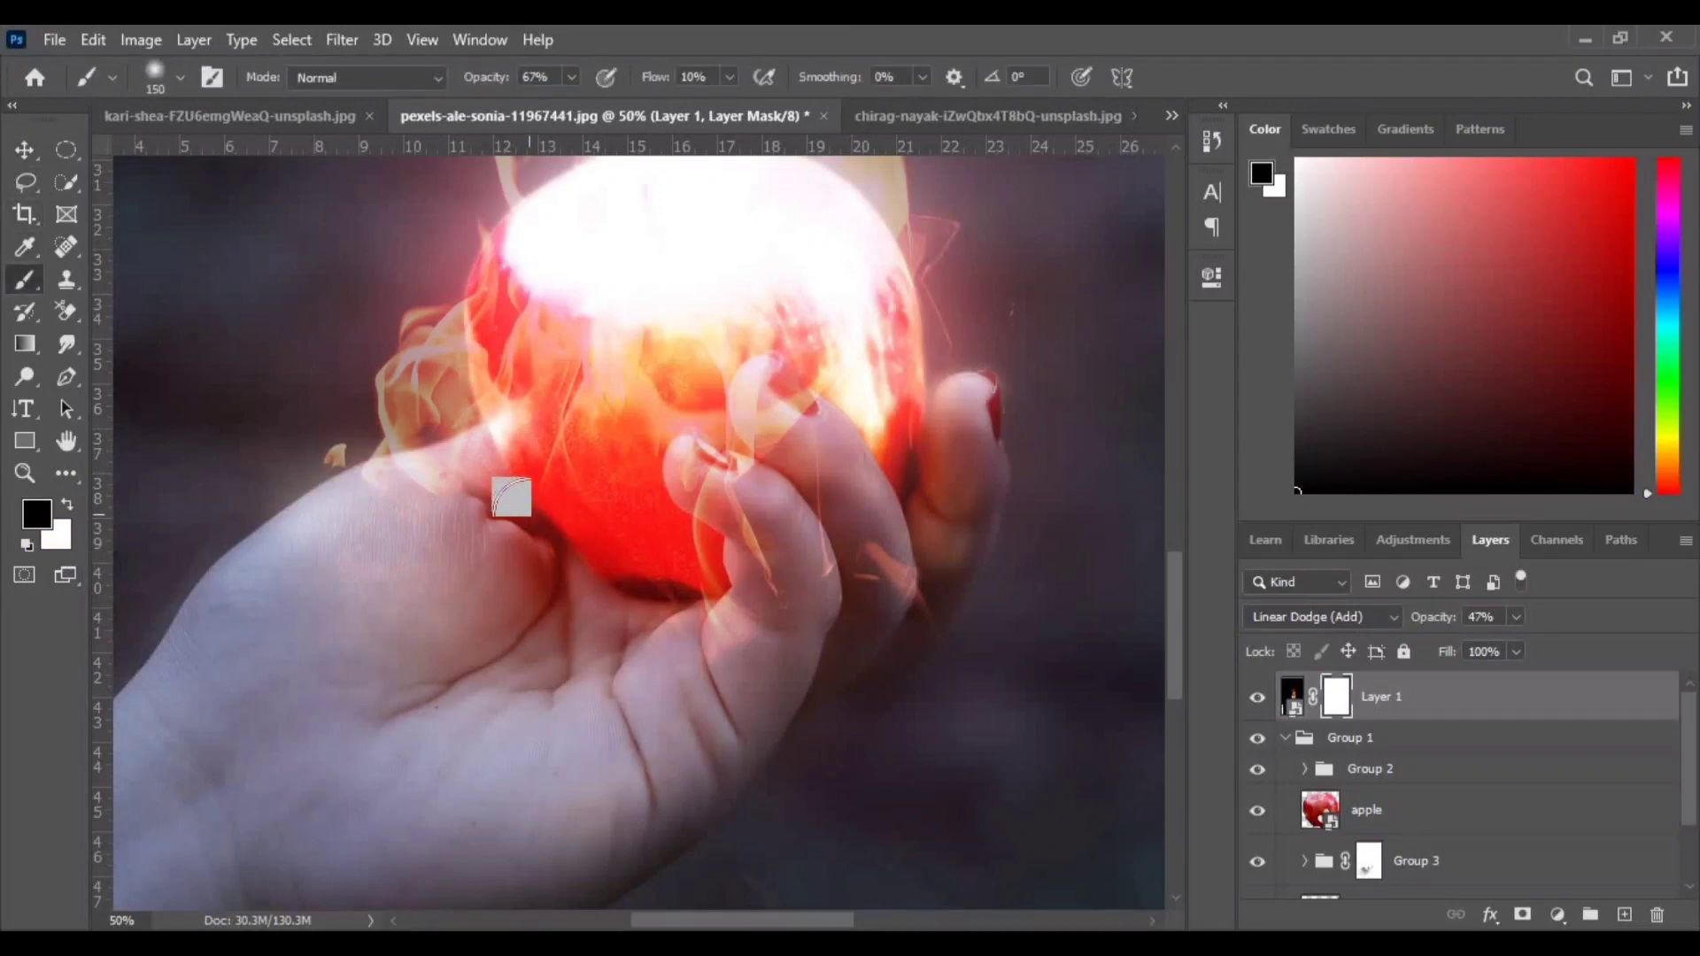
drag(880, 521, 880, 577)
drag(647, 84, 721, 82)
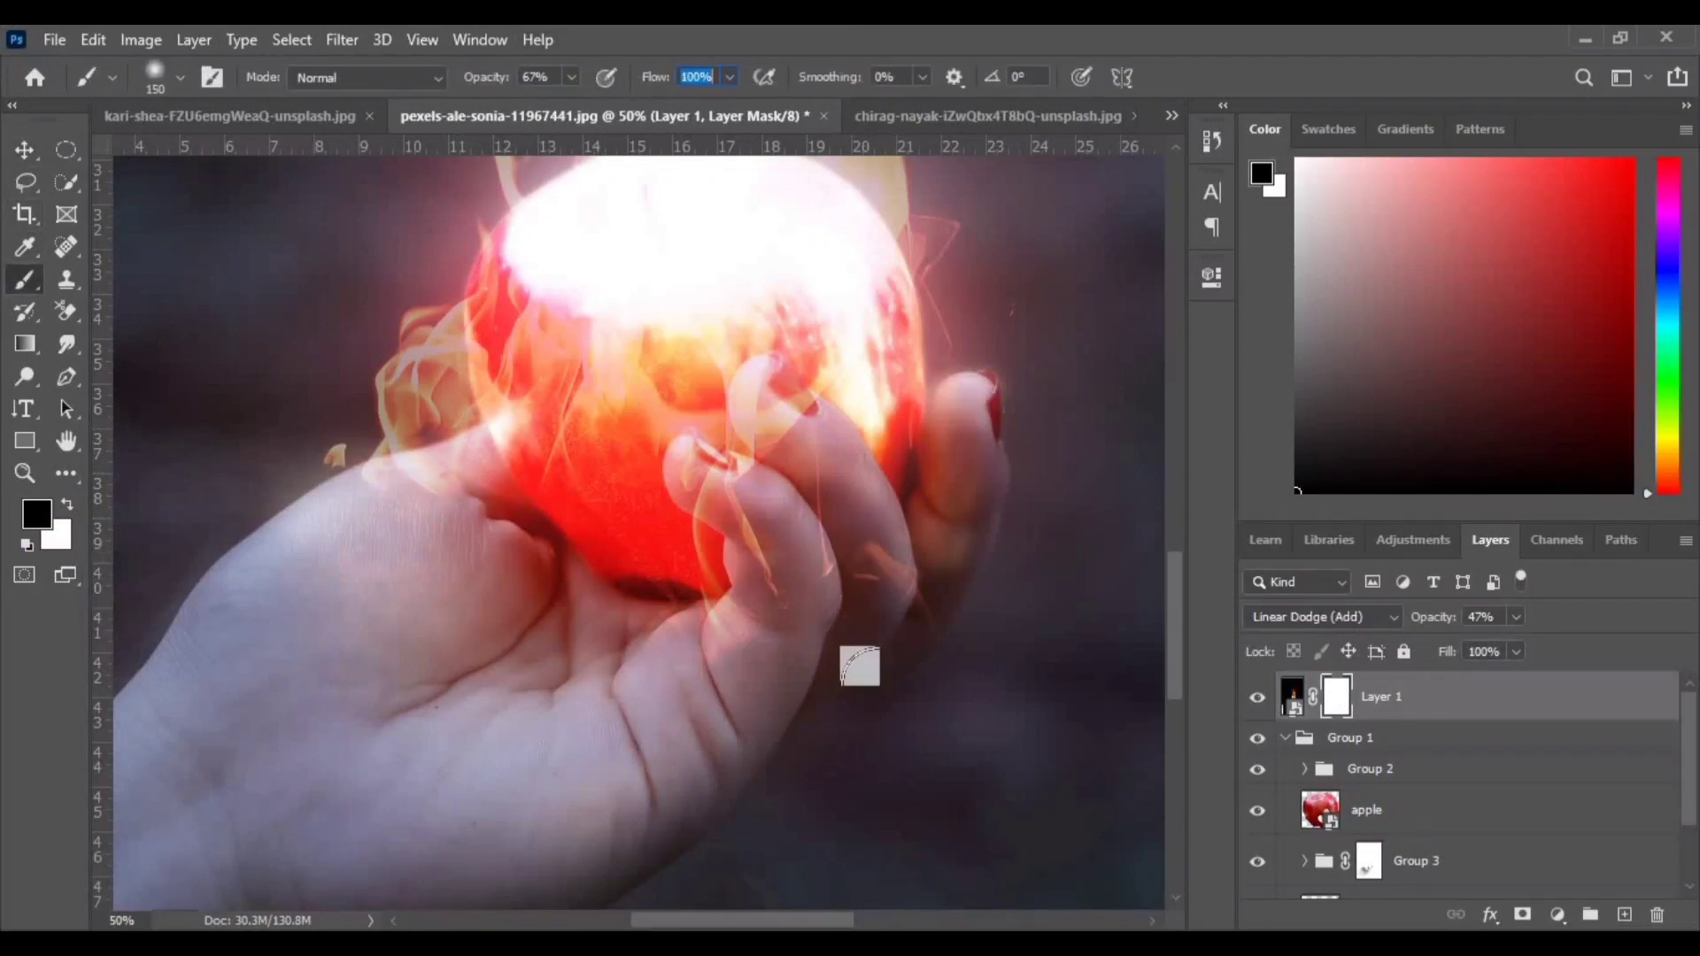
mouse_move(876, 549)
mouse_down()
mouse_move(763, 459)
mouse_move(753, 399)
mouse_move(747, 507)
mouse_move(727, 501)
mouse_move(714, 614)
mouse_move(614, 664)
mouse_move(668, 614)
mouse_move(600, 608)
mouse_move(455, 505)
mouse_move(322, 475)
mouse_move(311, 425)
mouse_up()
mouse_move(361, 256)
mouse_down()
mouse_move(401, 346)
mouse_move(384, 413)
mouse_move(382, 306)
mouse_move(403, 329)
mouse_move(380, 303)
mouse_move(407, 365)
mouse_up()
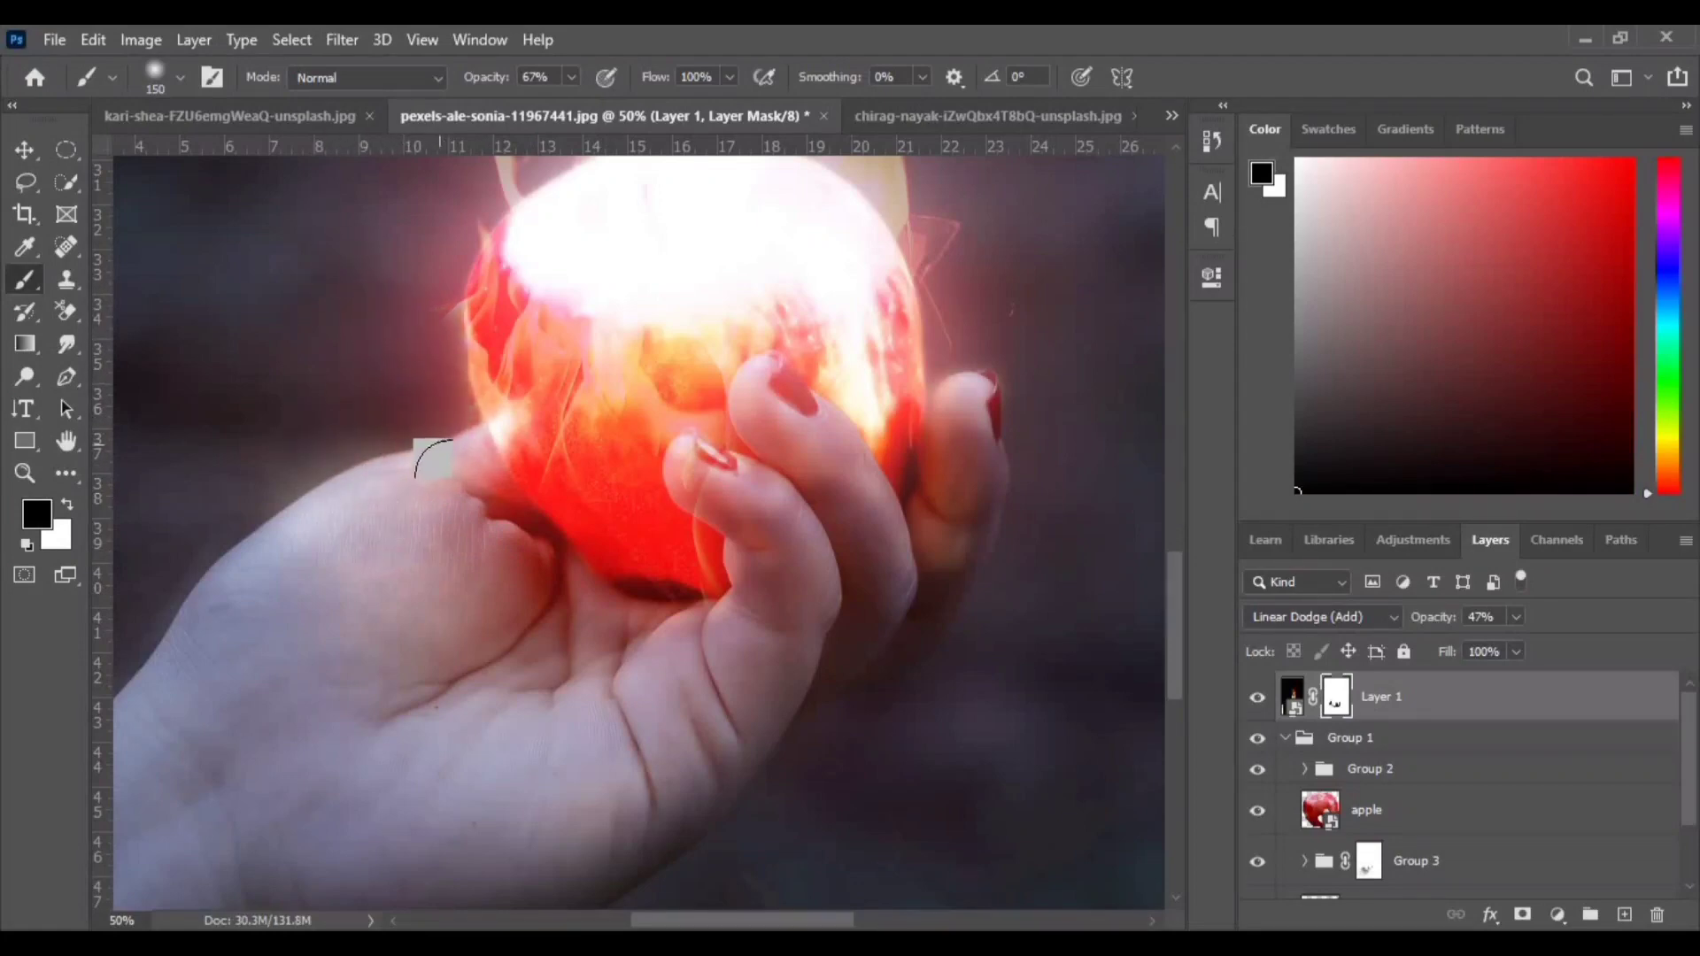
- Reduce the brush to 90 px and mask out the flames over the fingers wrapped around the apple
key(bracketleft)
key(bracketleft)
key(bracketleft)
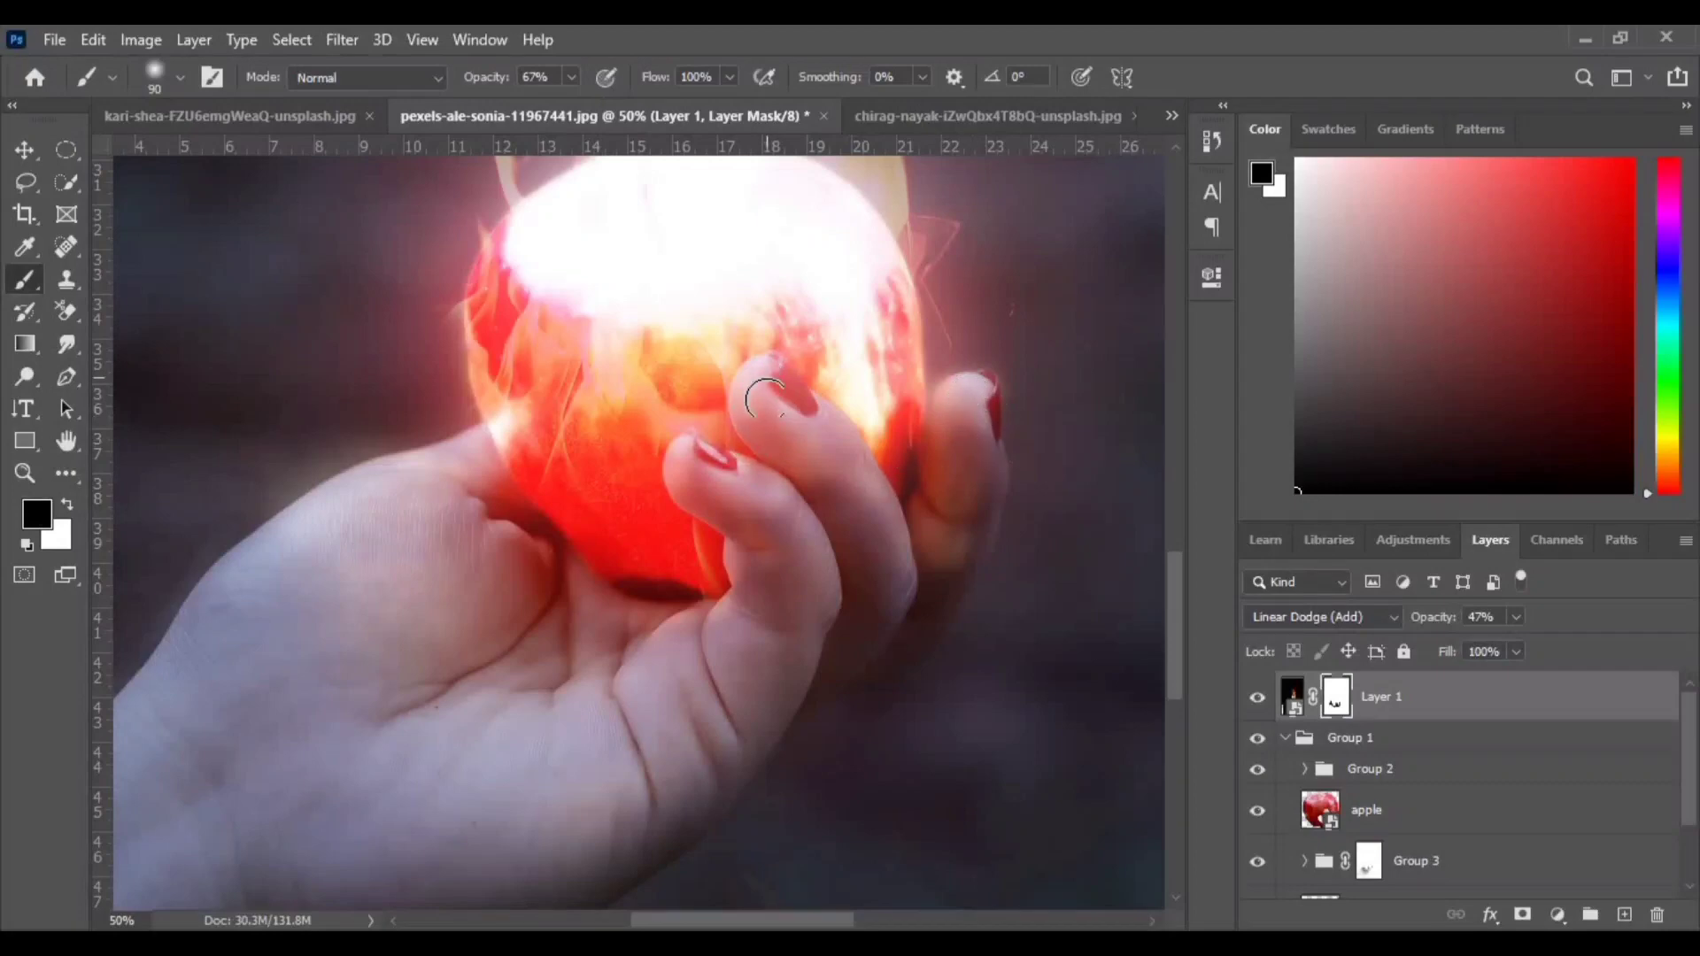
mouse_move(684, 456)
mouse_down()
mouse_move(550, 687)
mouse_move(688, 449)
mouse_up()
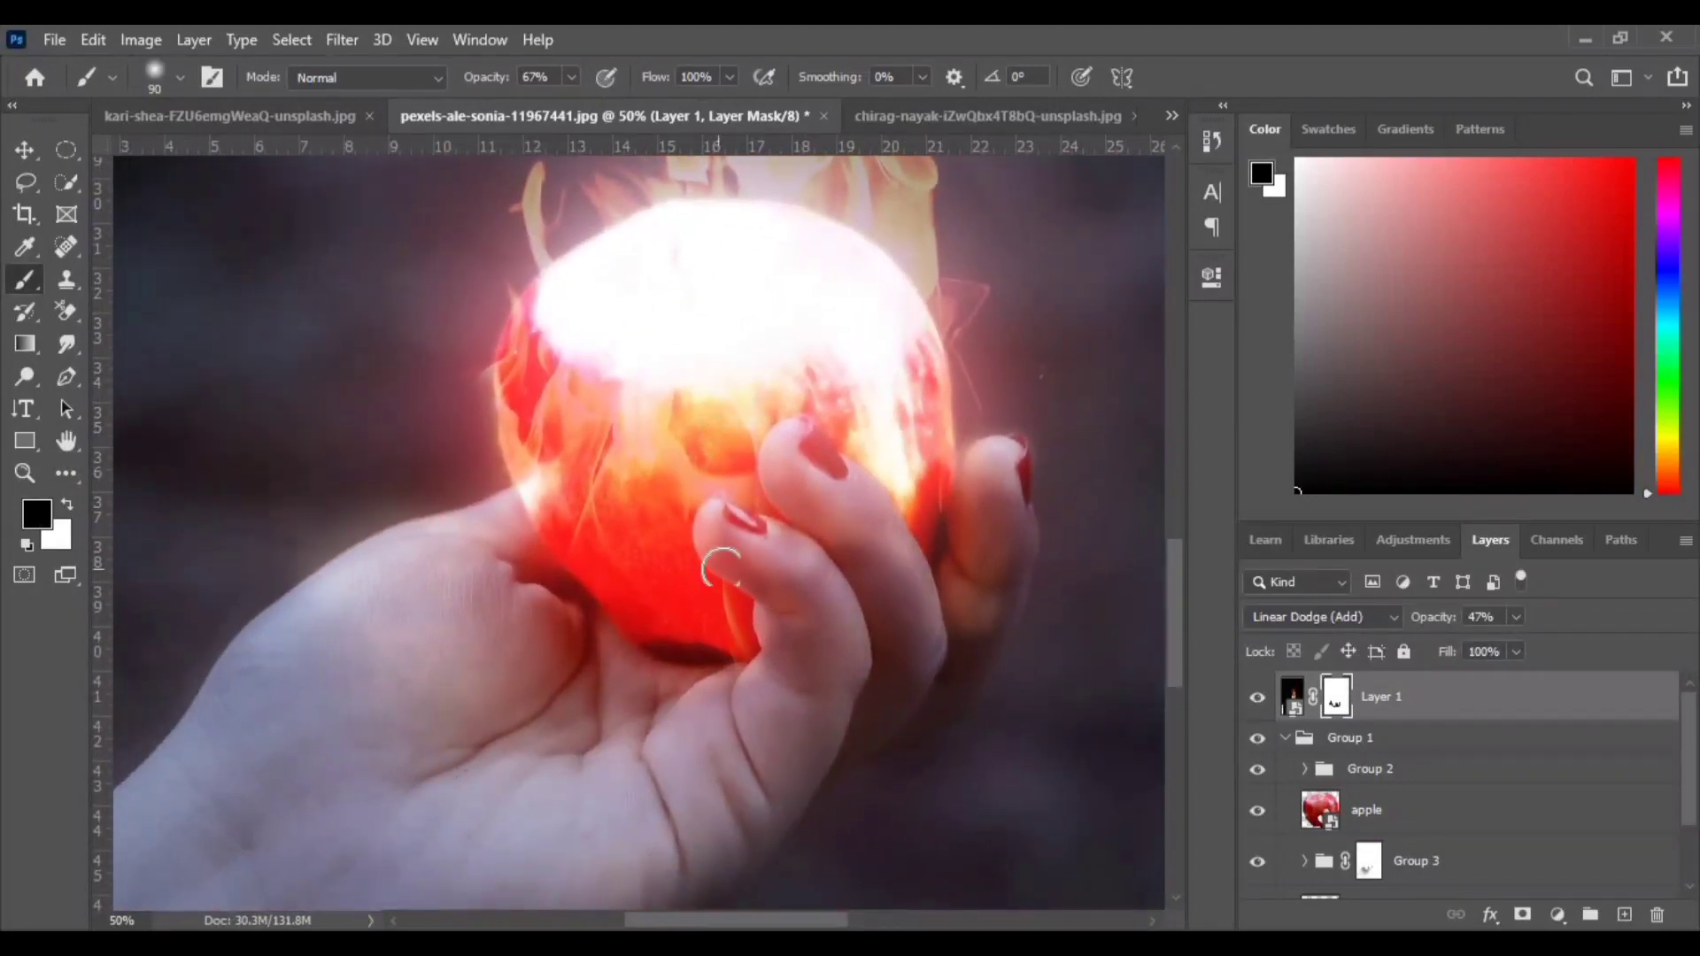
drag(573, 653, 803, 458)
- Toggle the fire layer's visibility to compare the hand with and without the flames
key(bracketright)
key(bracketright)
key(bracketright)
key(bracketright)
key(bracketright)
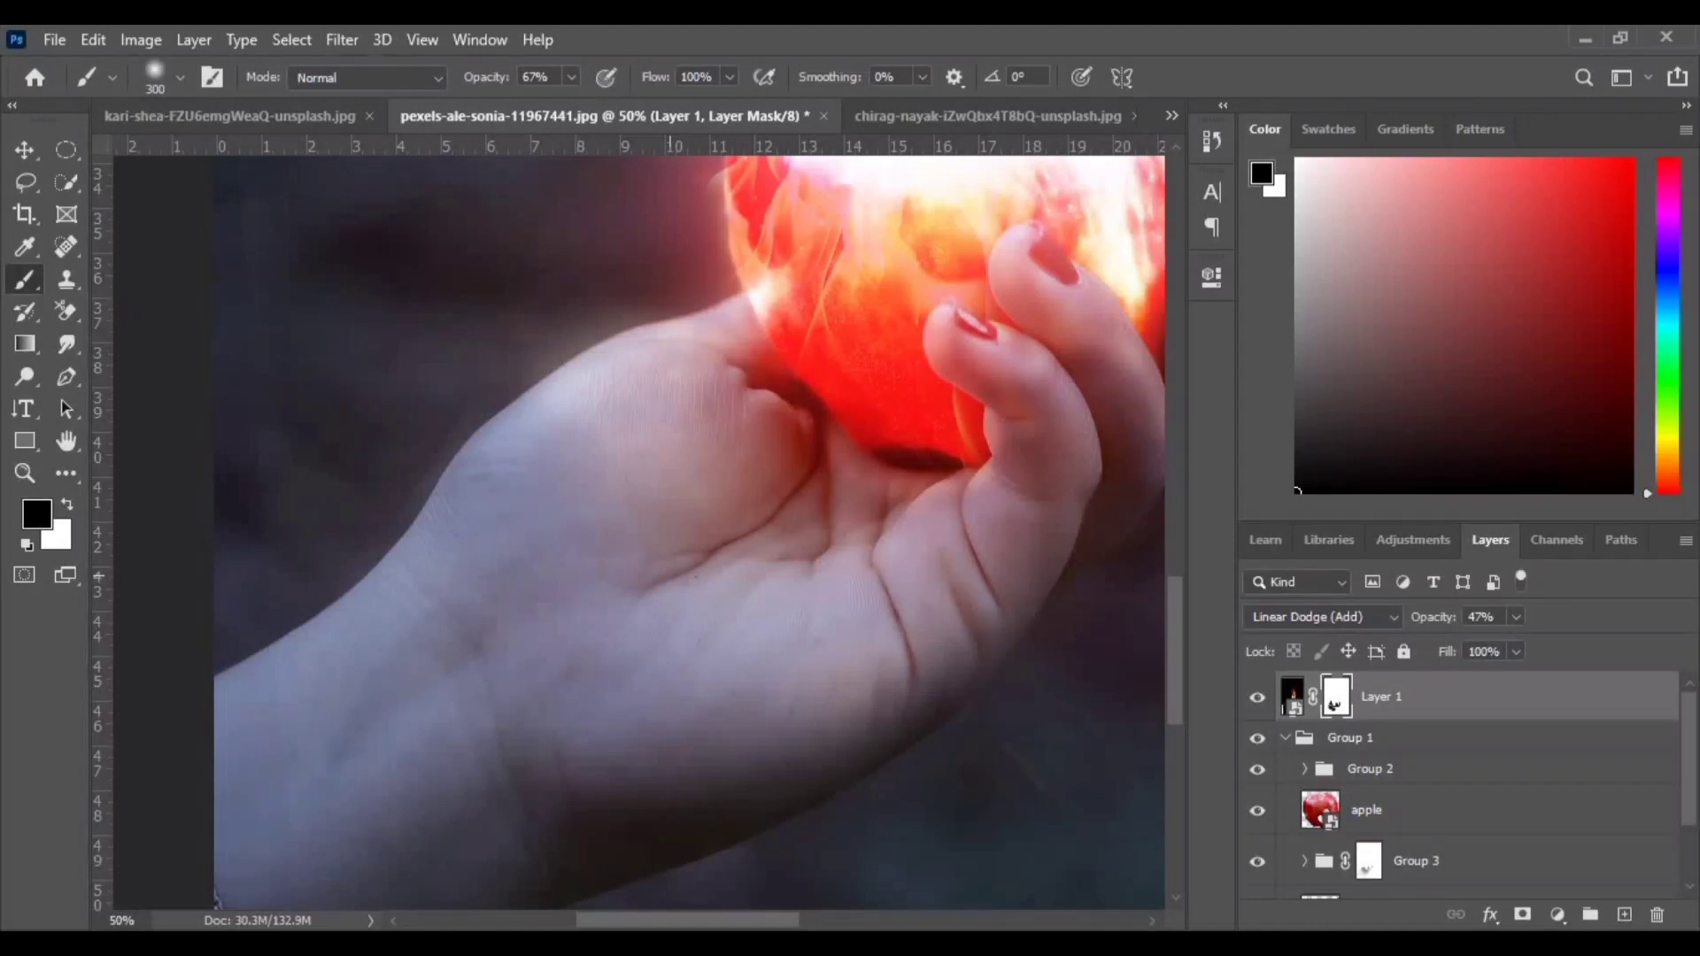
click(1255, 699)
click(1255, 700)
click(1256, 699)
click(1256, 702)
- Load a selection of the hand from its layer thumbnail
scroll(1322, 832, down, 2)
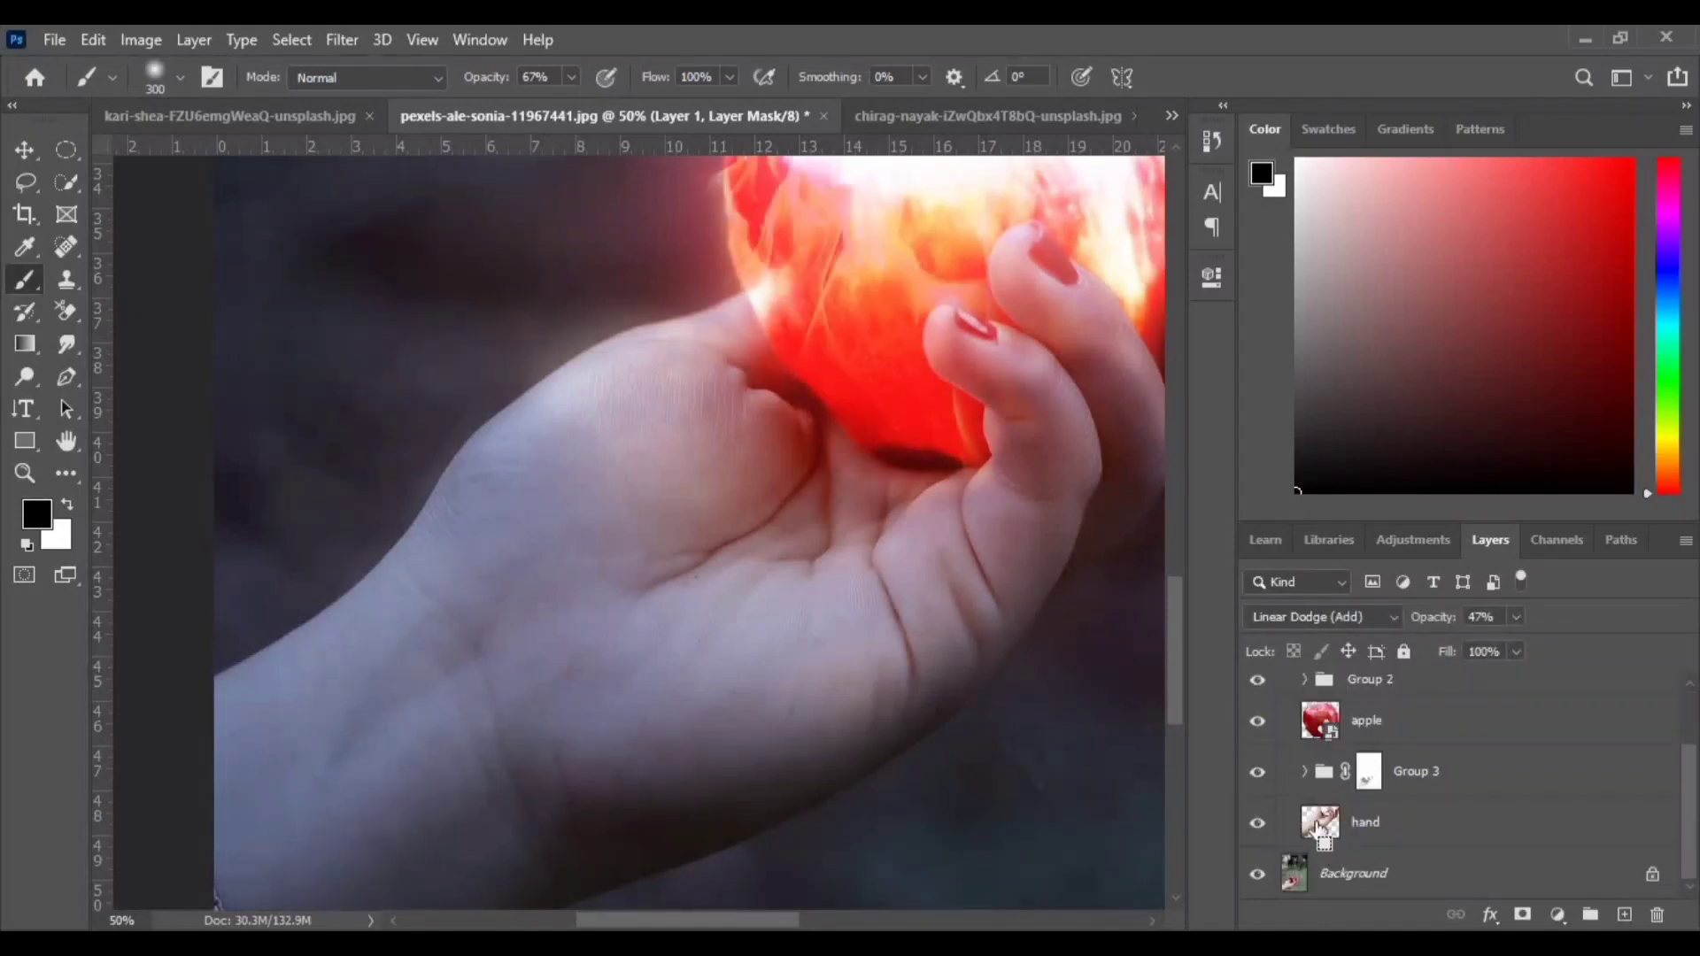
ctrl+click(1319, 828)
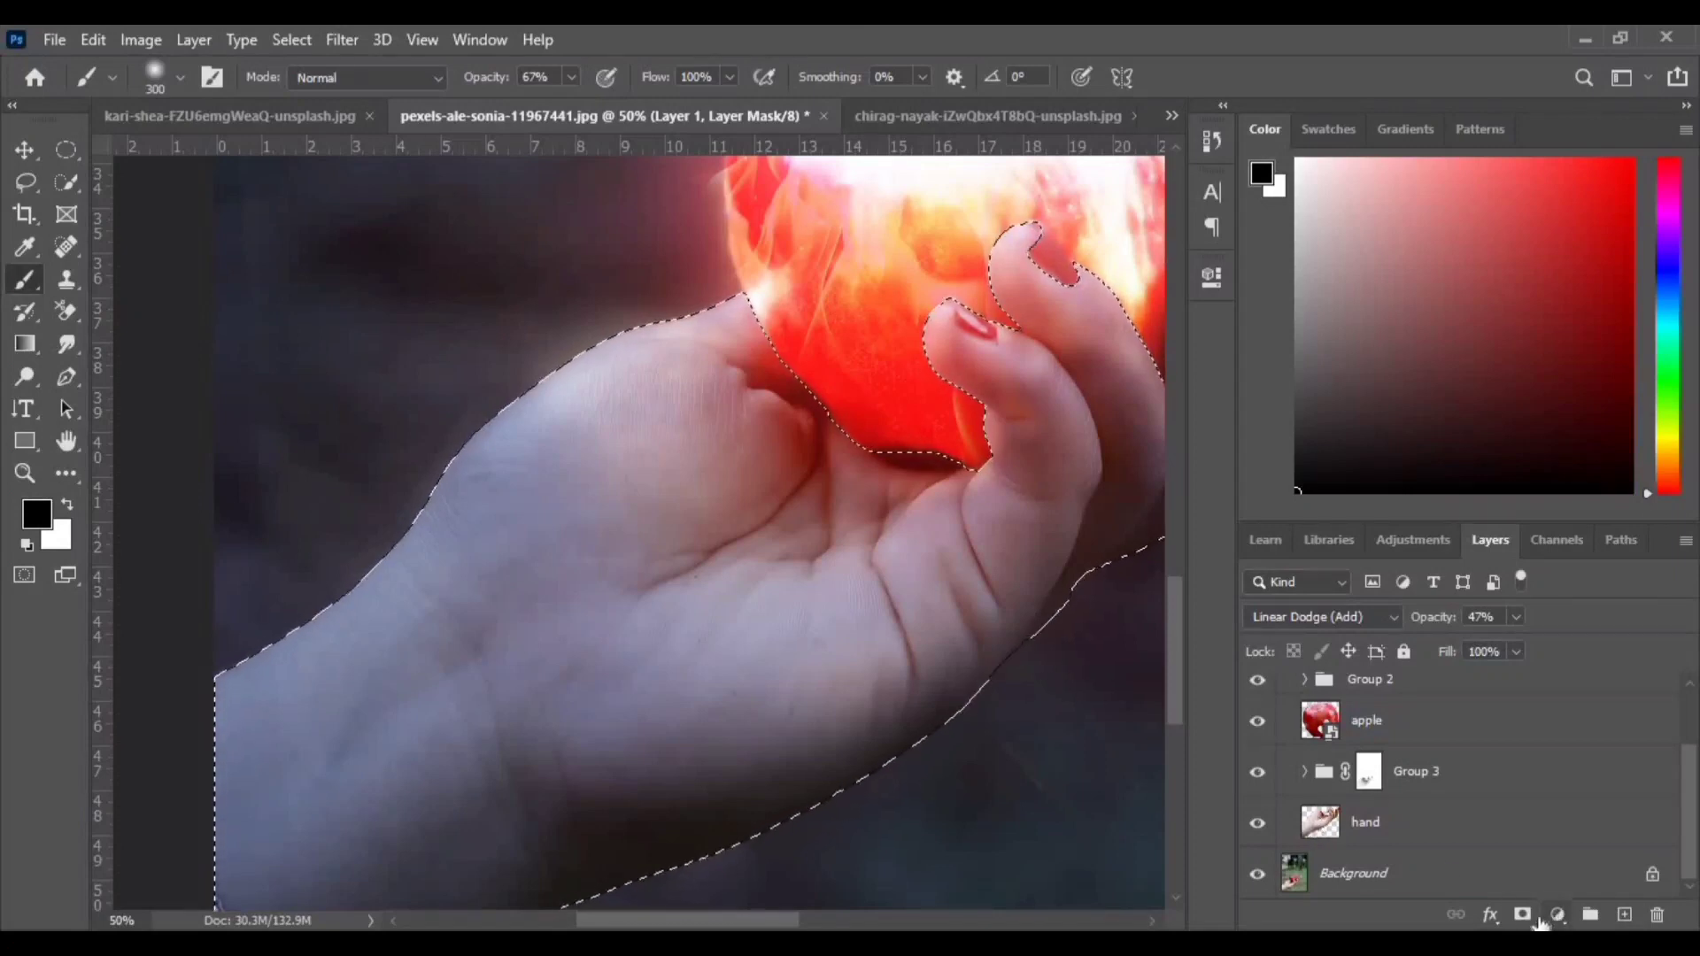
click(1557, 915)
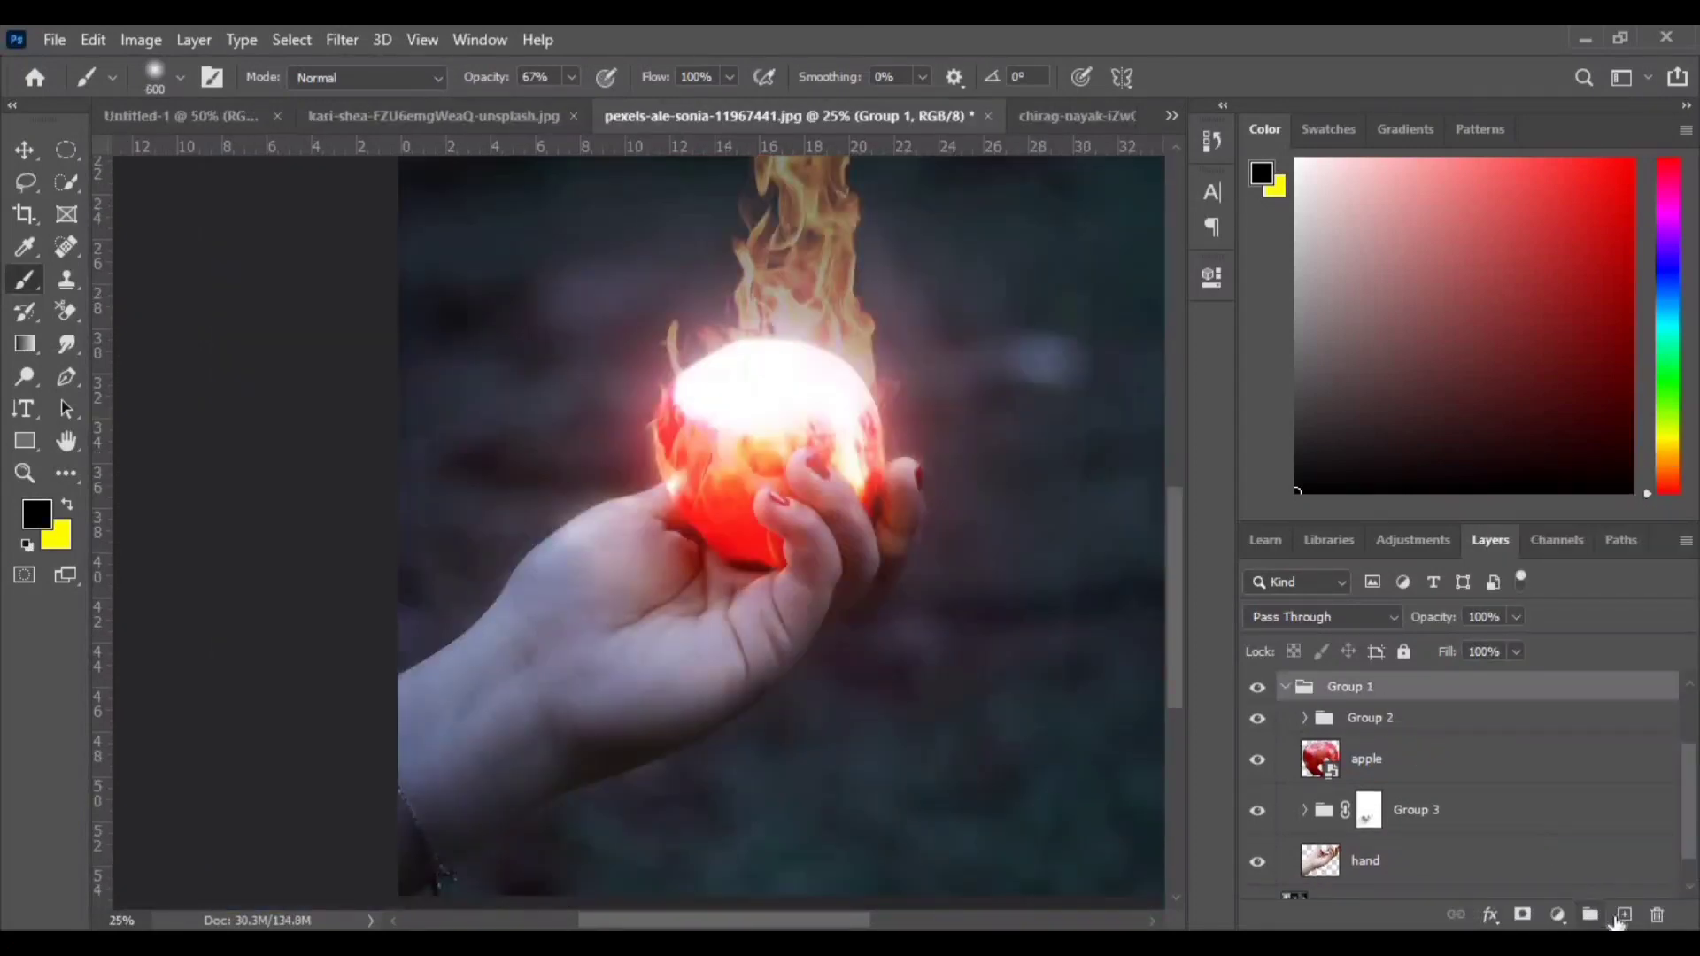
- Add a new layer inside Group 1 and pick a pale peach foreground colour sampled from the apple's glow
click(1622, 915)
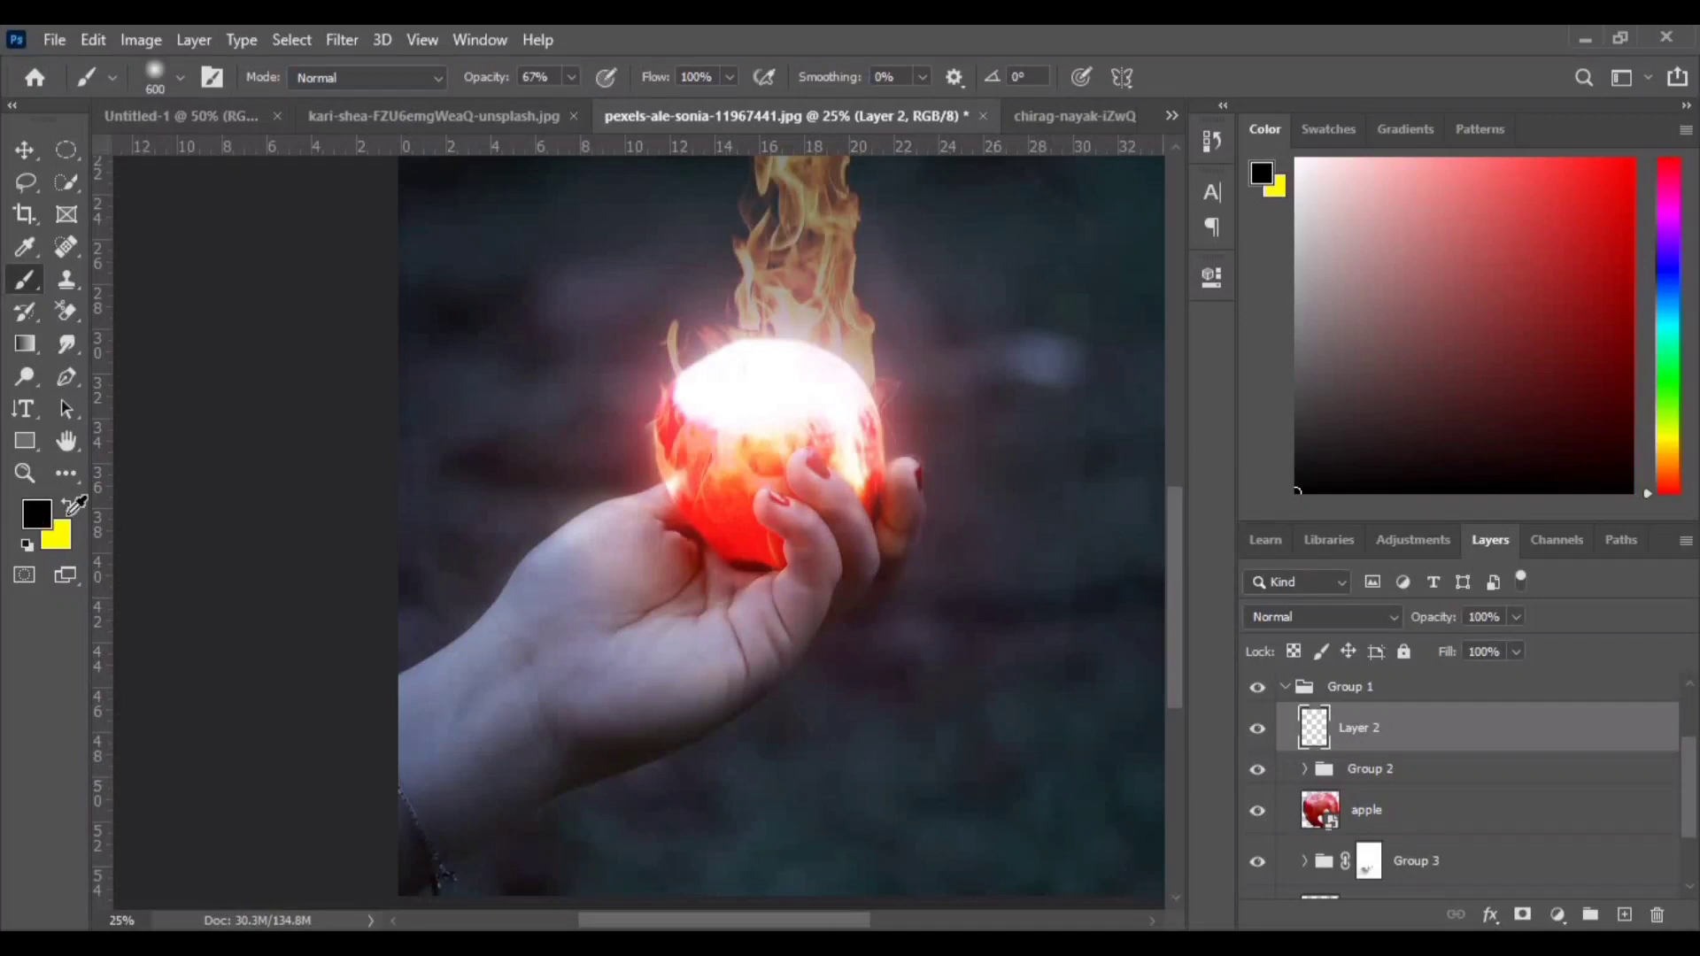
click(37, 514)
click(675, 489)
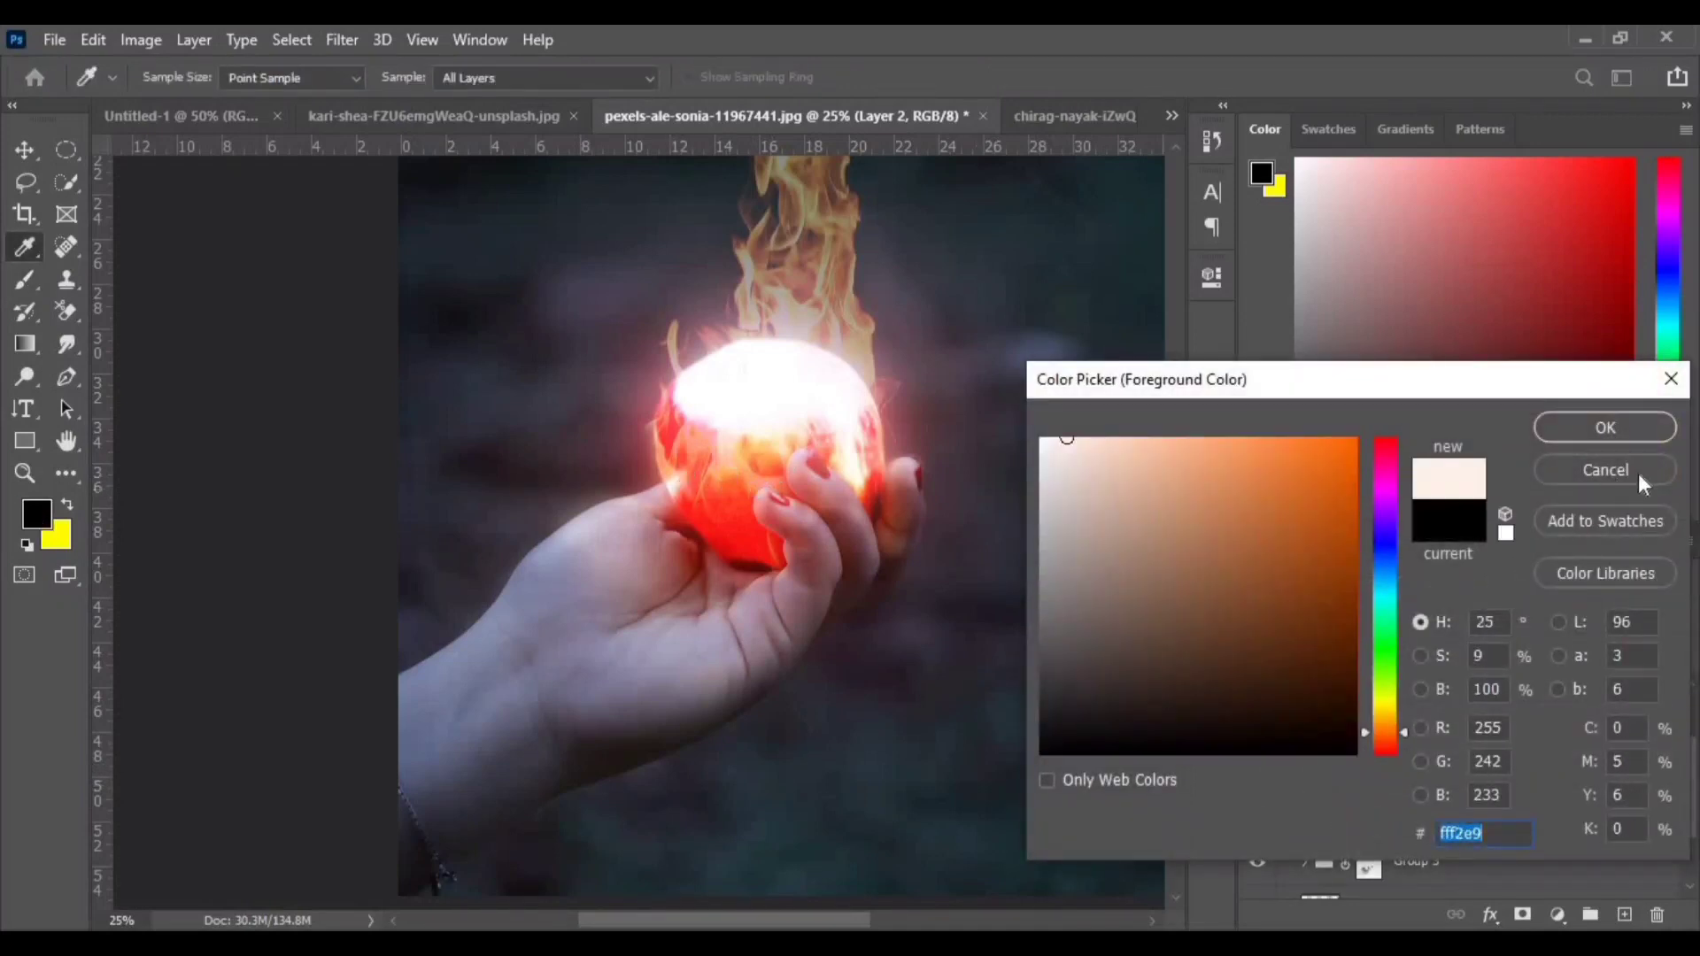
click(1131, 442)
click(1605, 428)
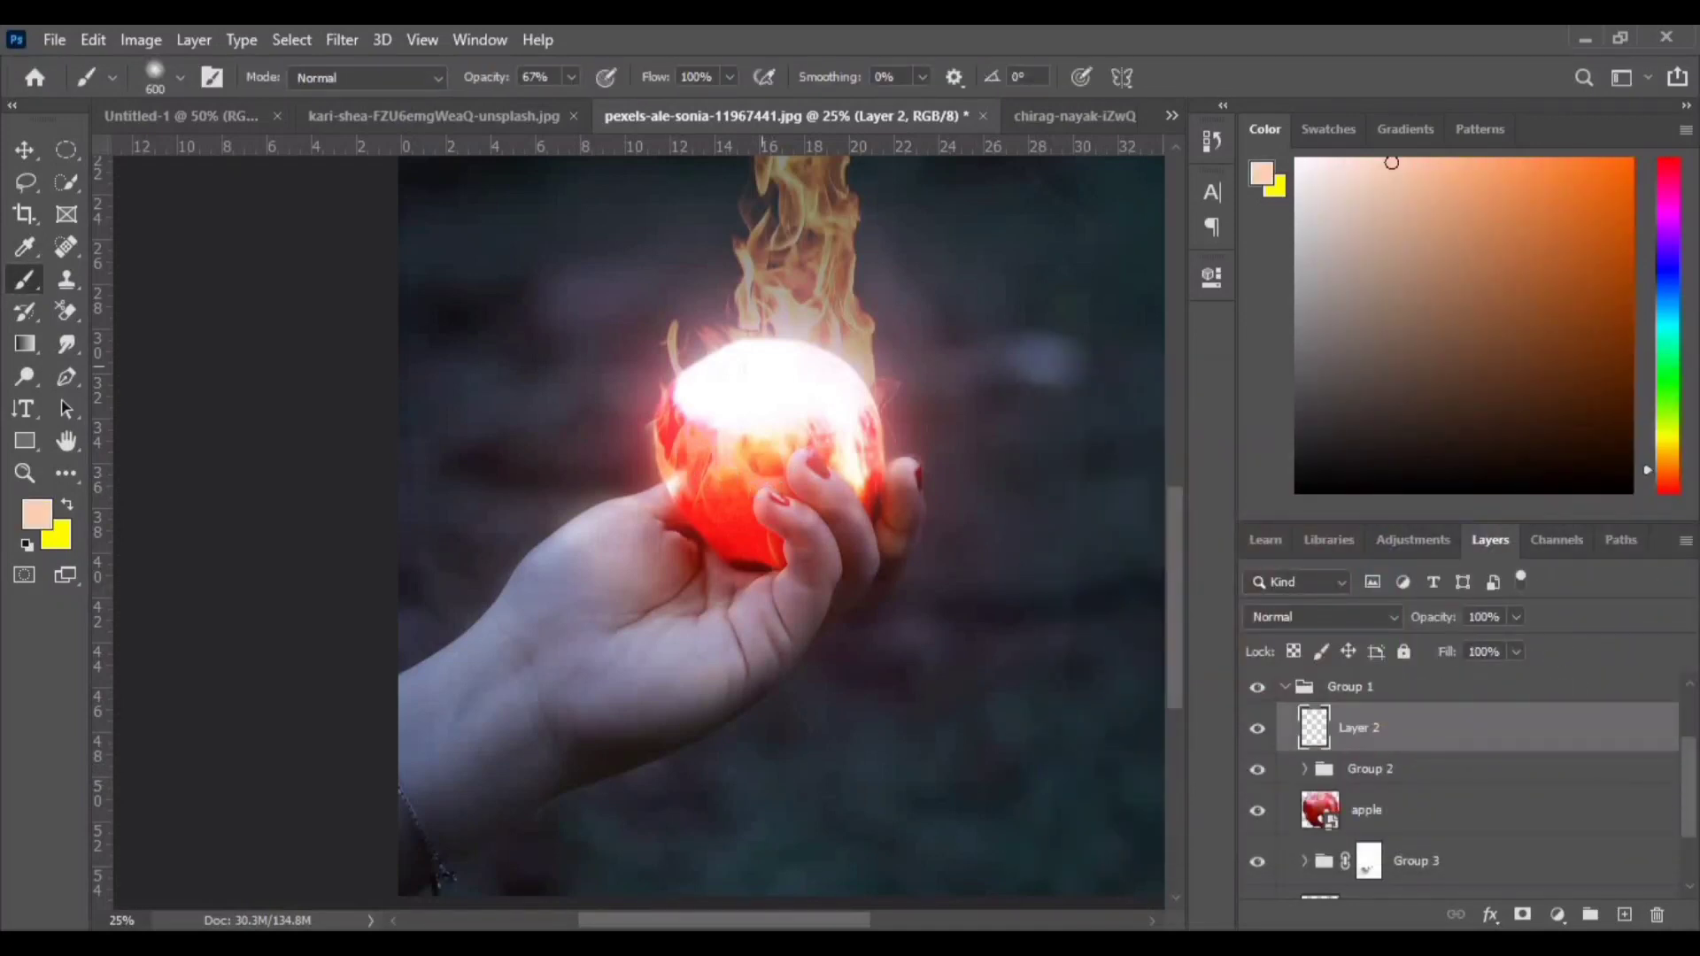
- Set the brush opacity to 83% and paint soft peach light over the palm on the new layer
drag(671, 83, 531, 85)
drag(544, 642, 597, 611)
drag(642, 690, 611, 637)
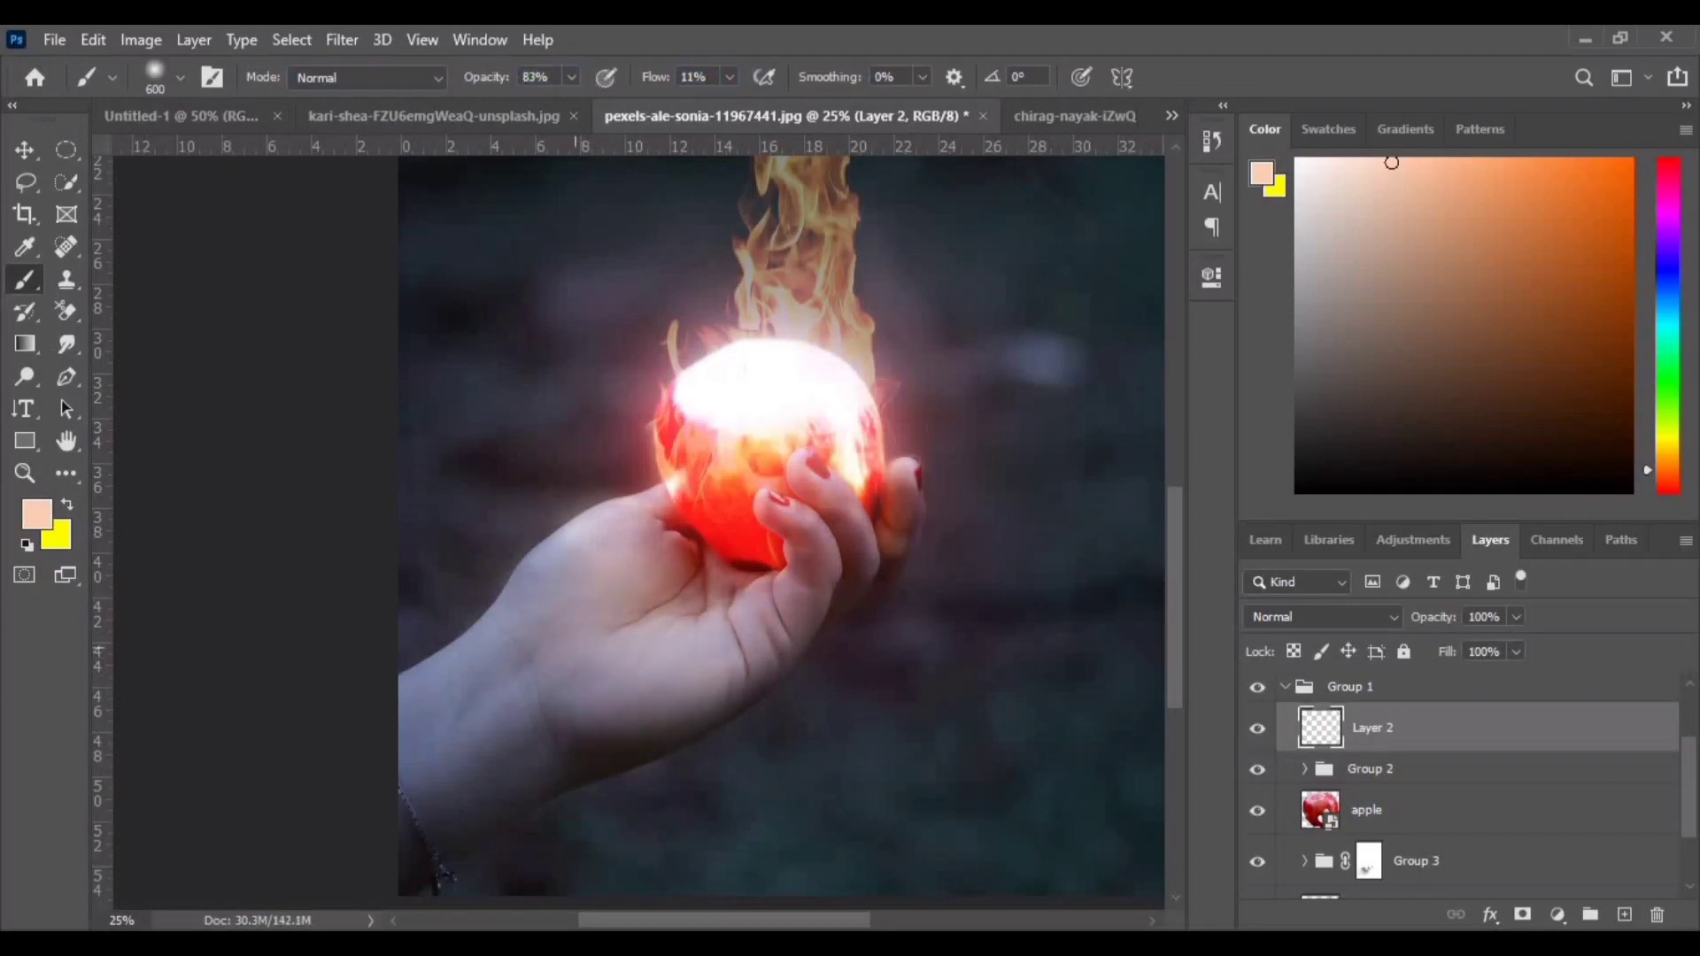
- Undo the stroke painted over the wrist and lower the brush flow to 2%
drag(489, 710, 418, 754)
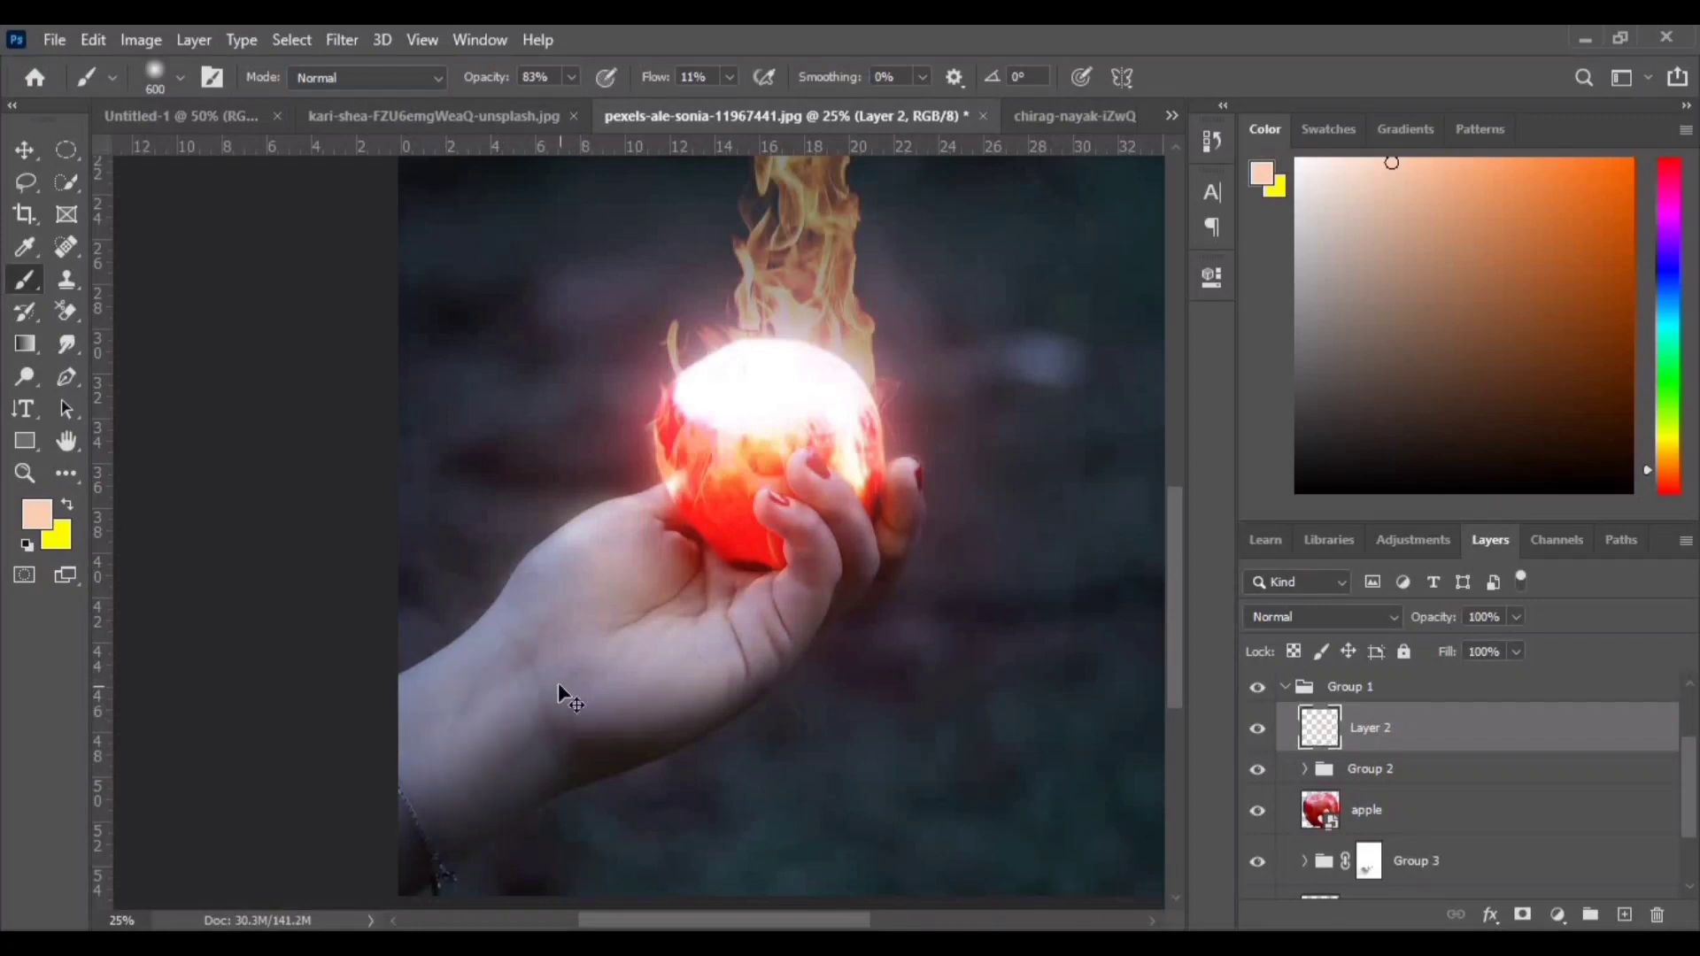
key(ctrl+z)
drag(662, 85, 650, 83)
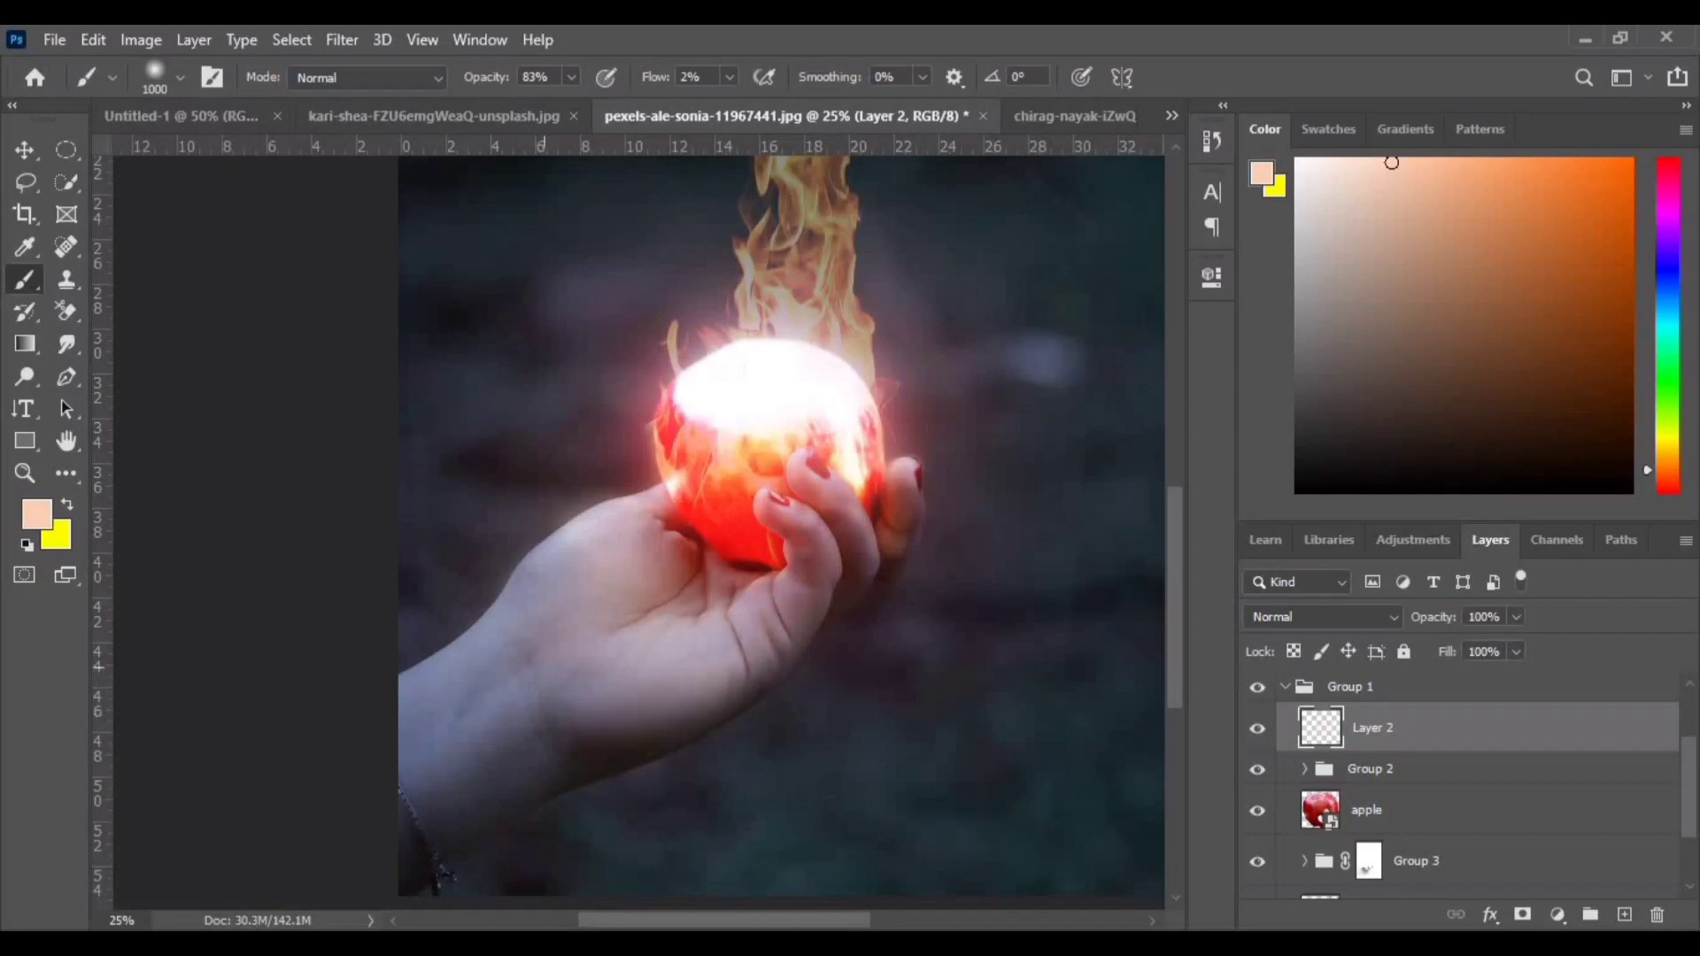
- Paint faint peach light over the palm at 2% flow and shrink the brush to 250 px
drag(545, 666, 571, 700)
key(bracketleft)
key(bracketleft)
key(bracketleft)
key(bracketleft)
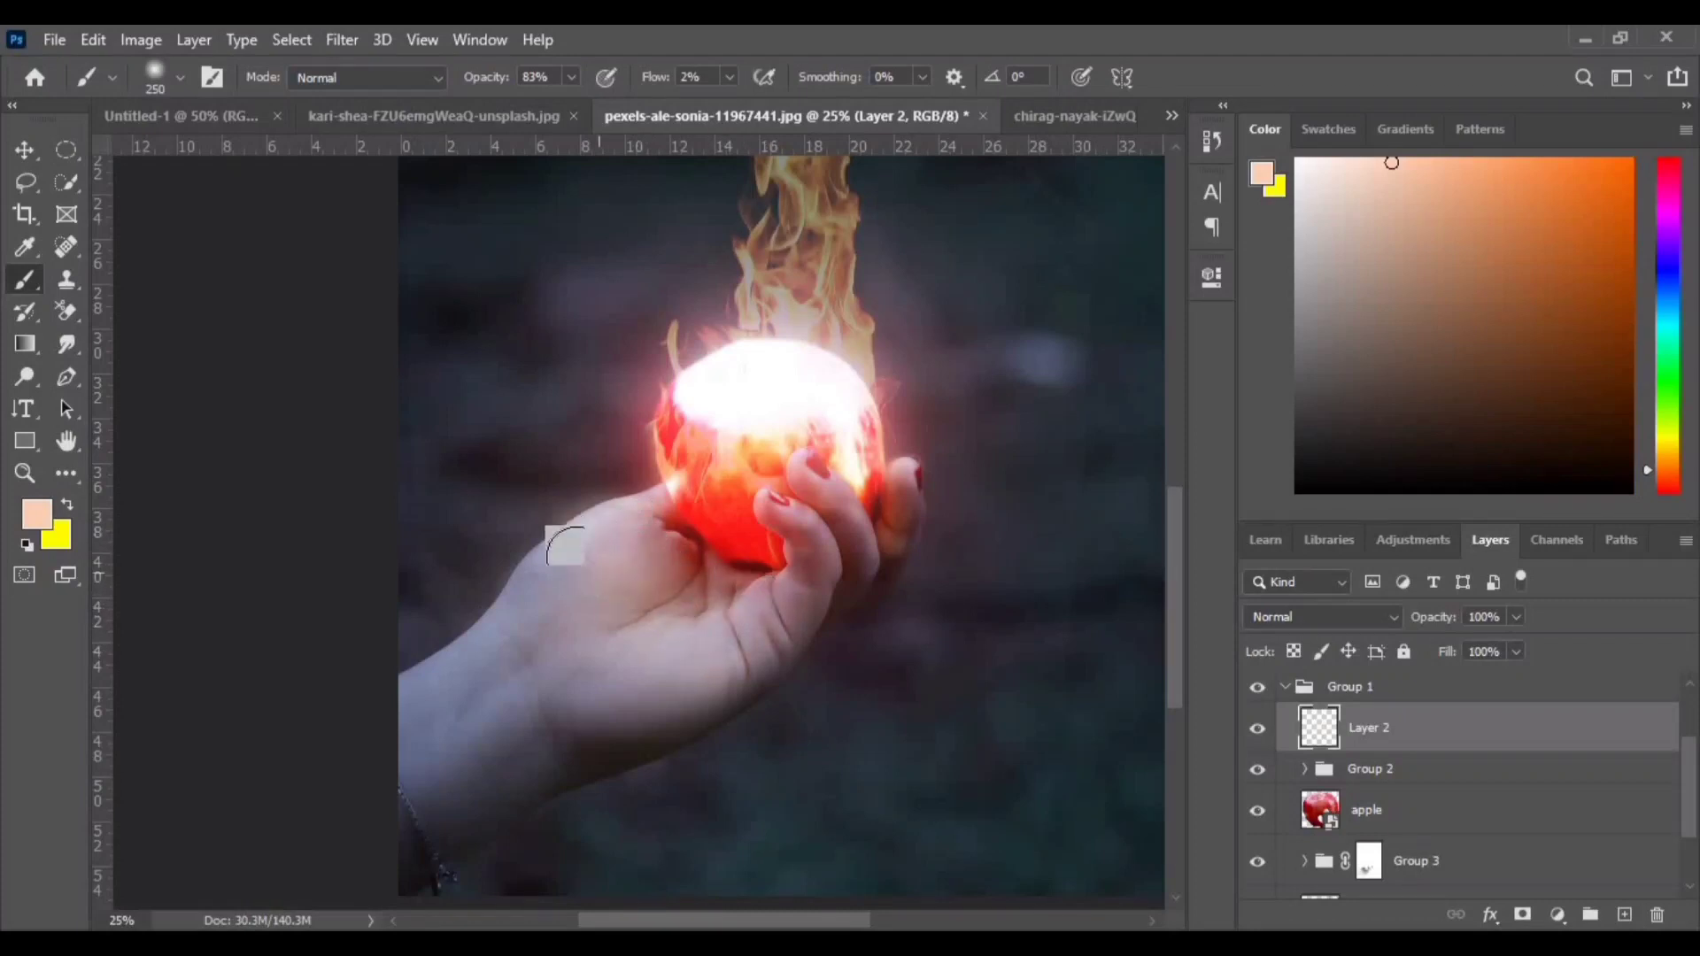
- Set the opacity of the fire image layer (Layer 1) to 85%
scroll(615, 661, down, 3)
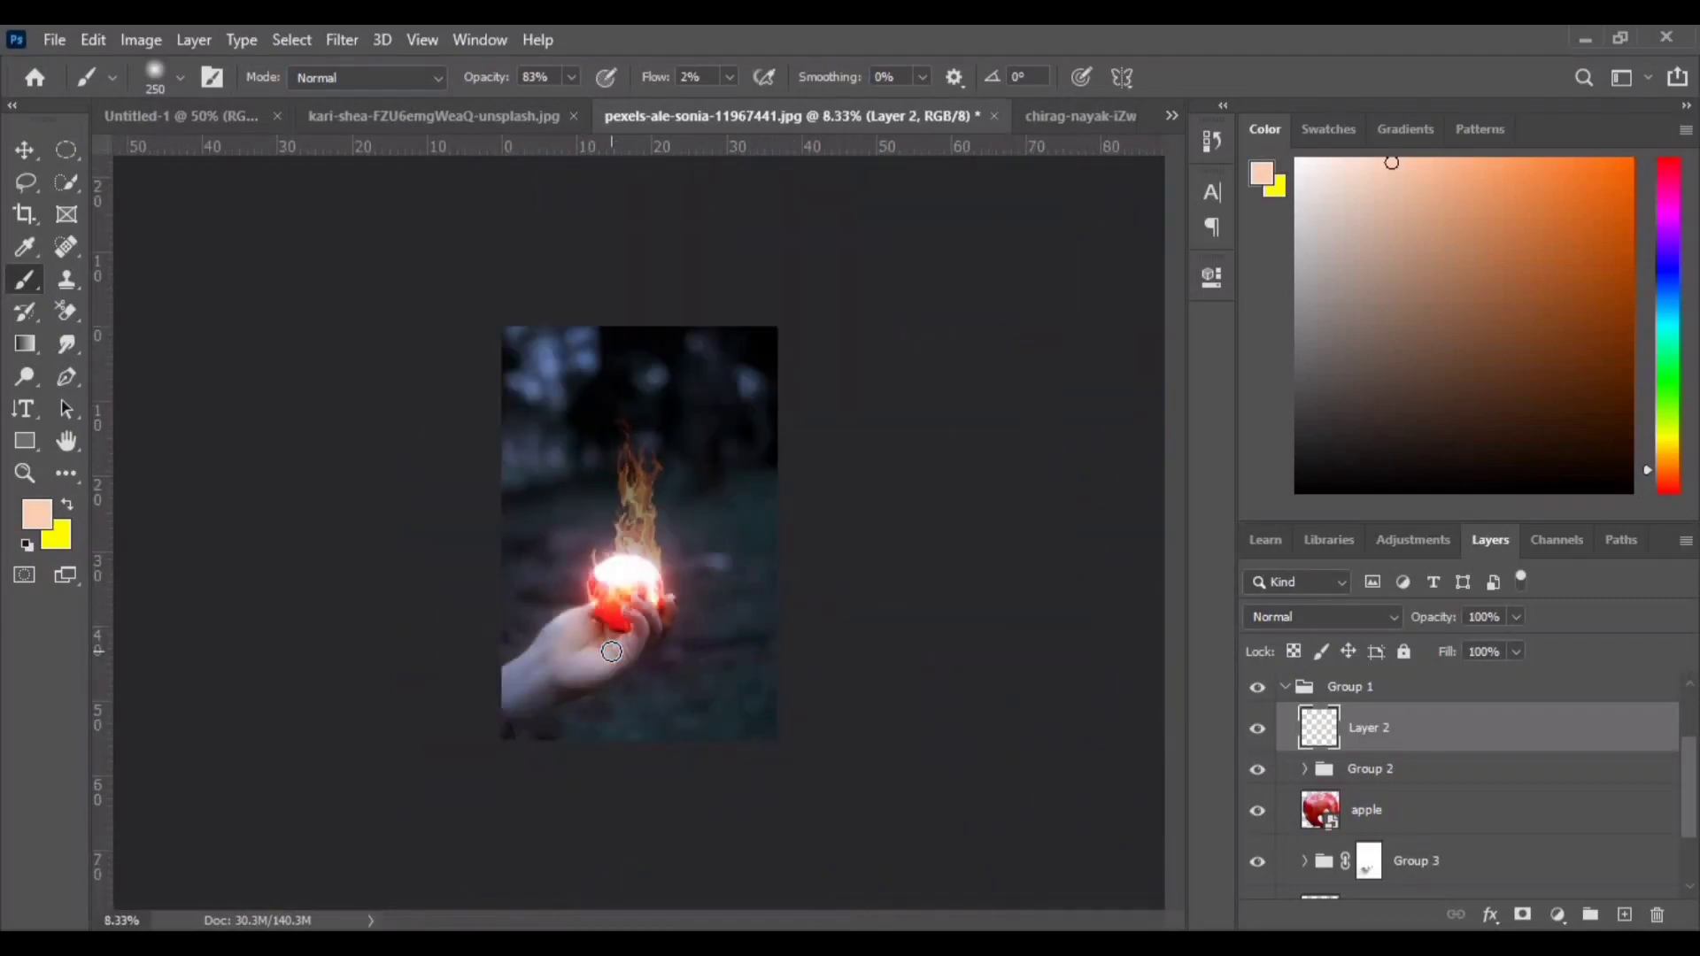
scroll(614, 661, up, 2)
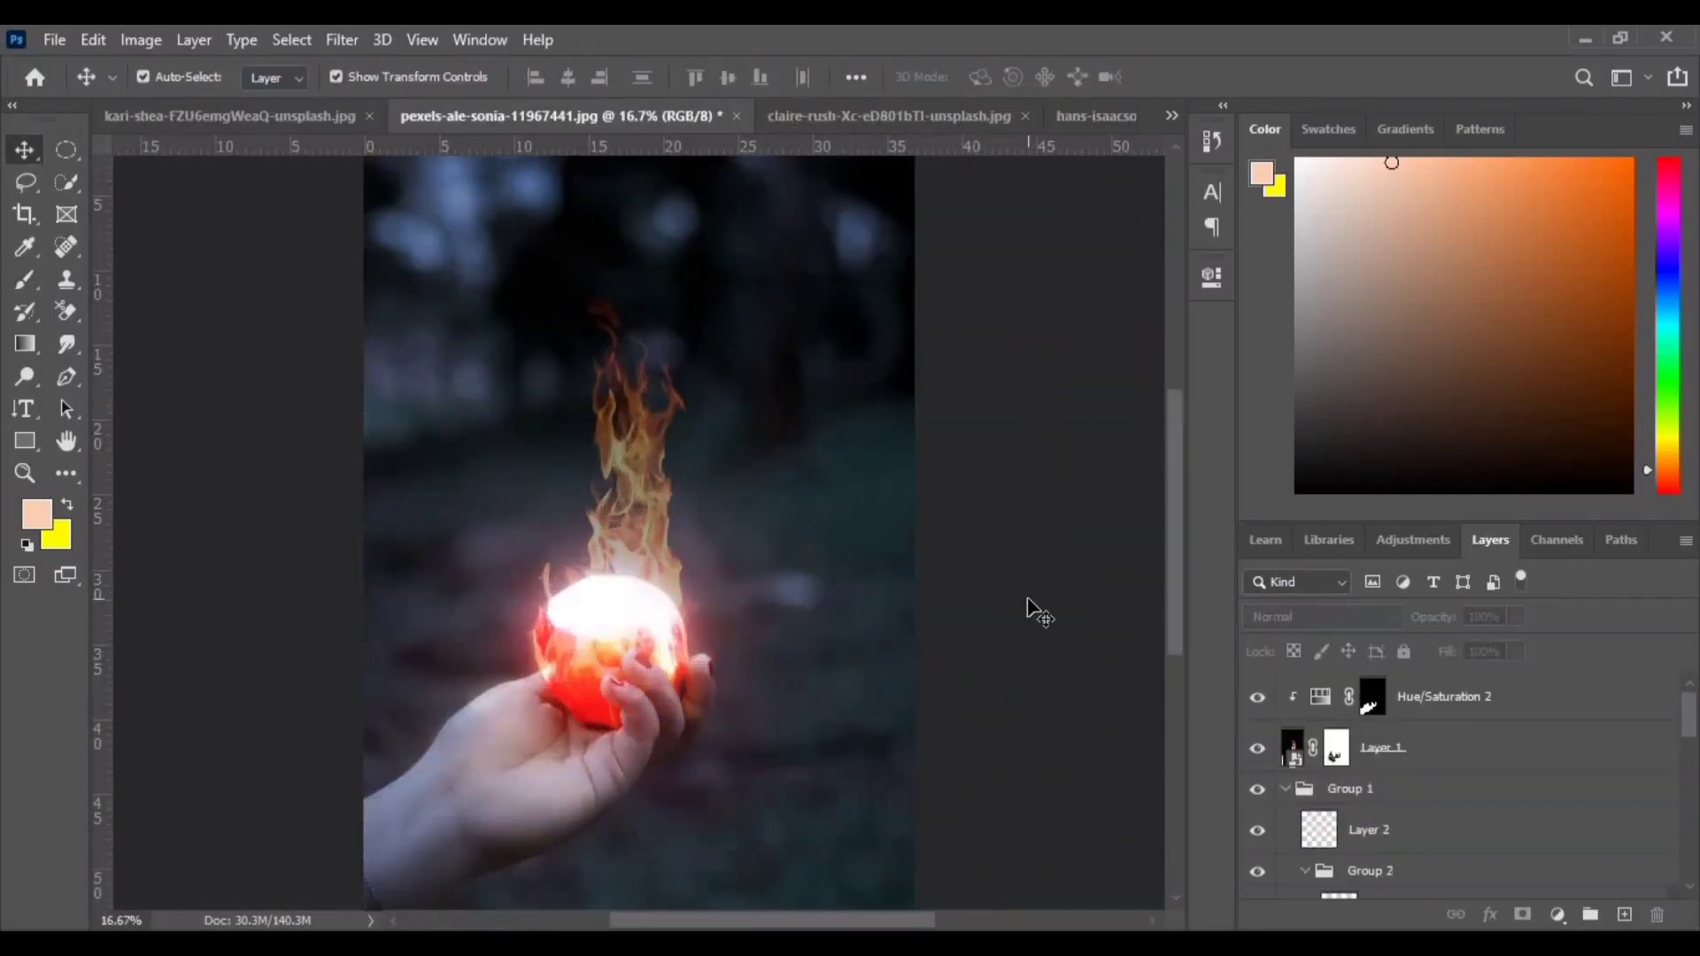
key(ctrl+minus)
key(ctrl+plus)
click(1313, 759)
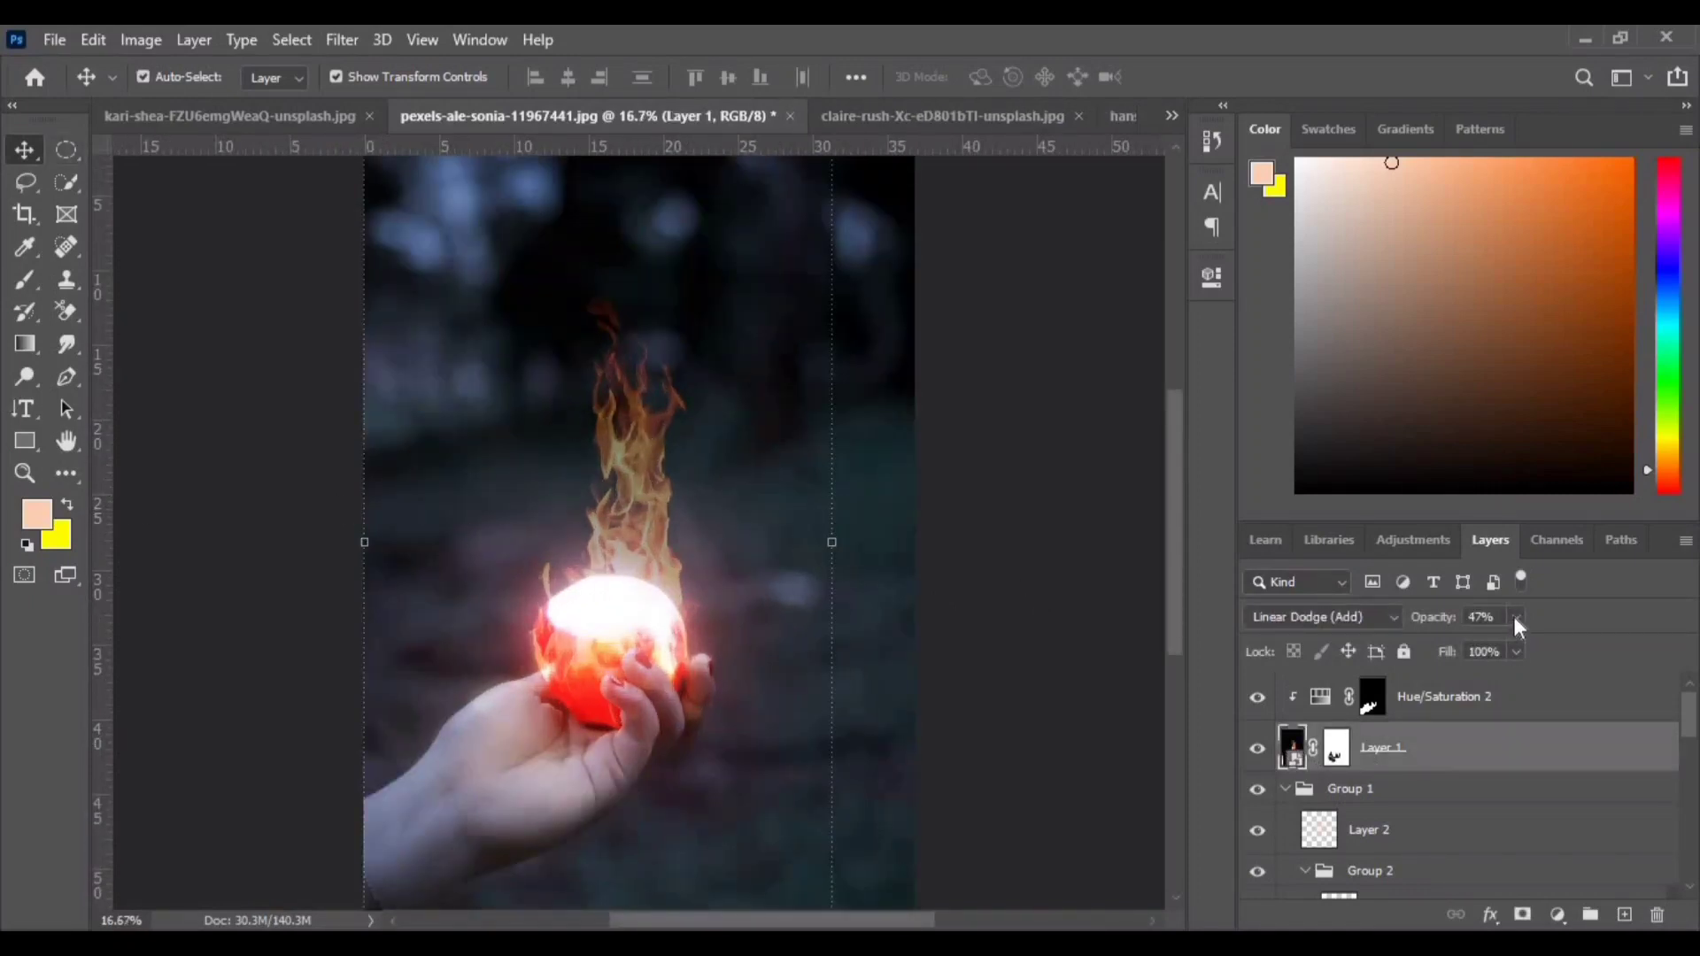
click(1515, 617)
drag(1516, 647, 1560, 661)
click(925, 587)
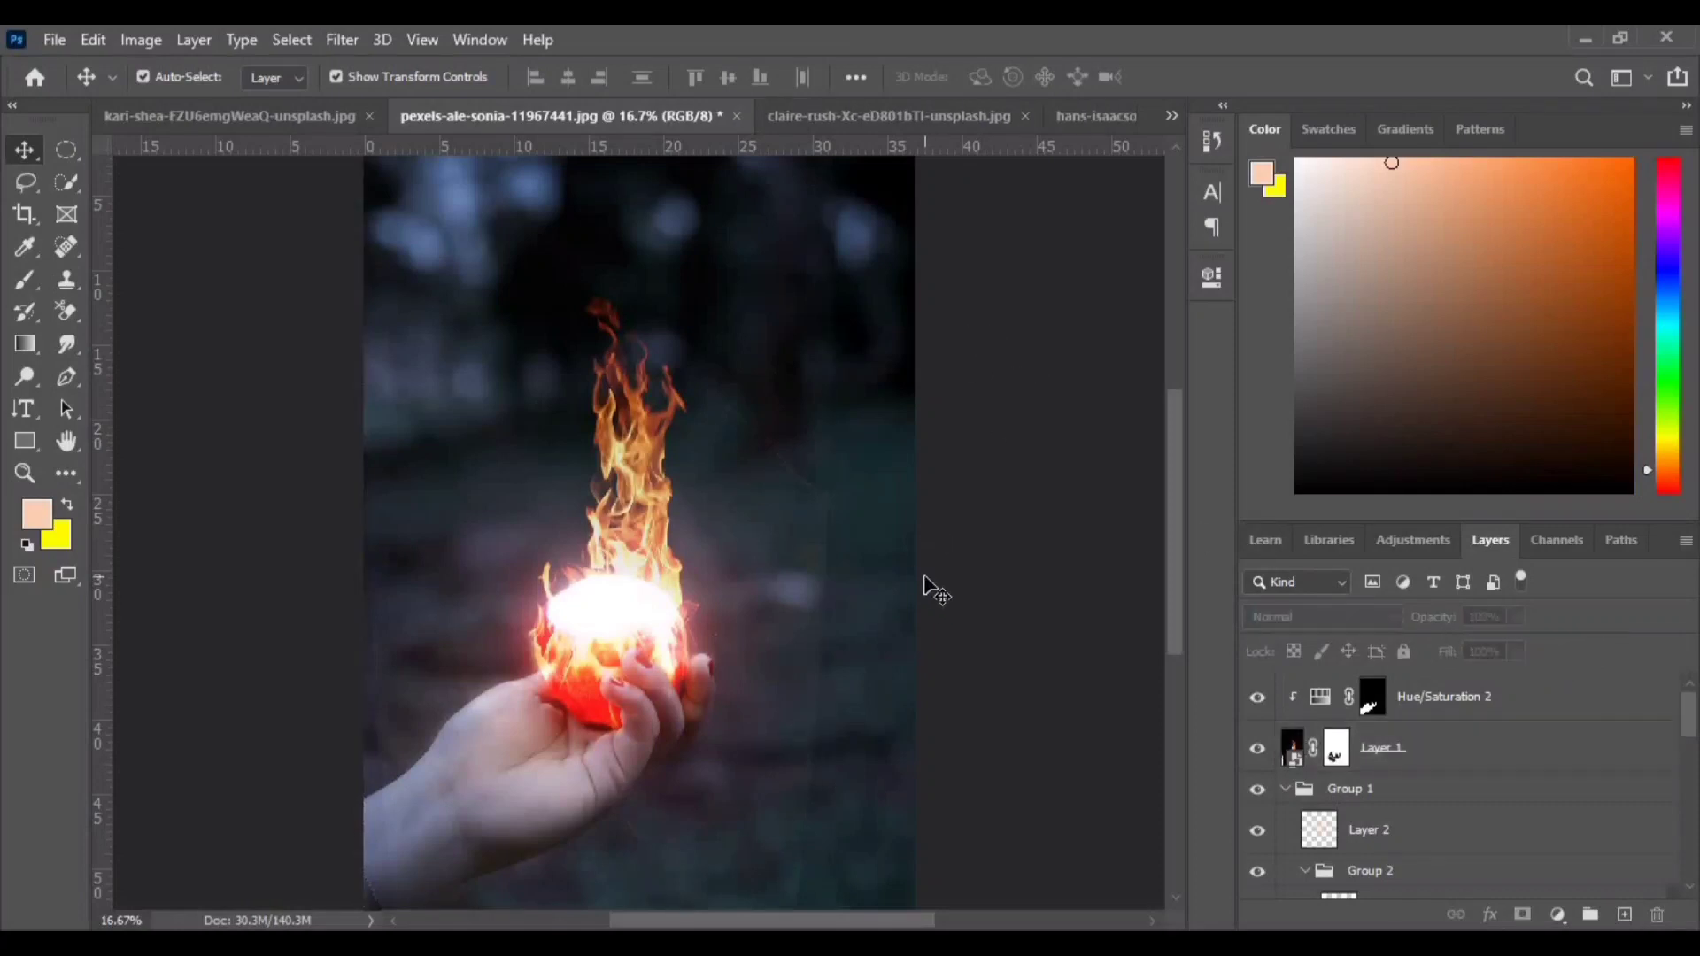
- Paint black on Layer 1's mask beside the apple, raise the flow to 100%, and undo the stroke
key(ctrl+minus)
key(ctrl+plus)
click(1339, 752)
click(20, 282)
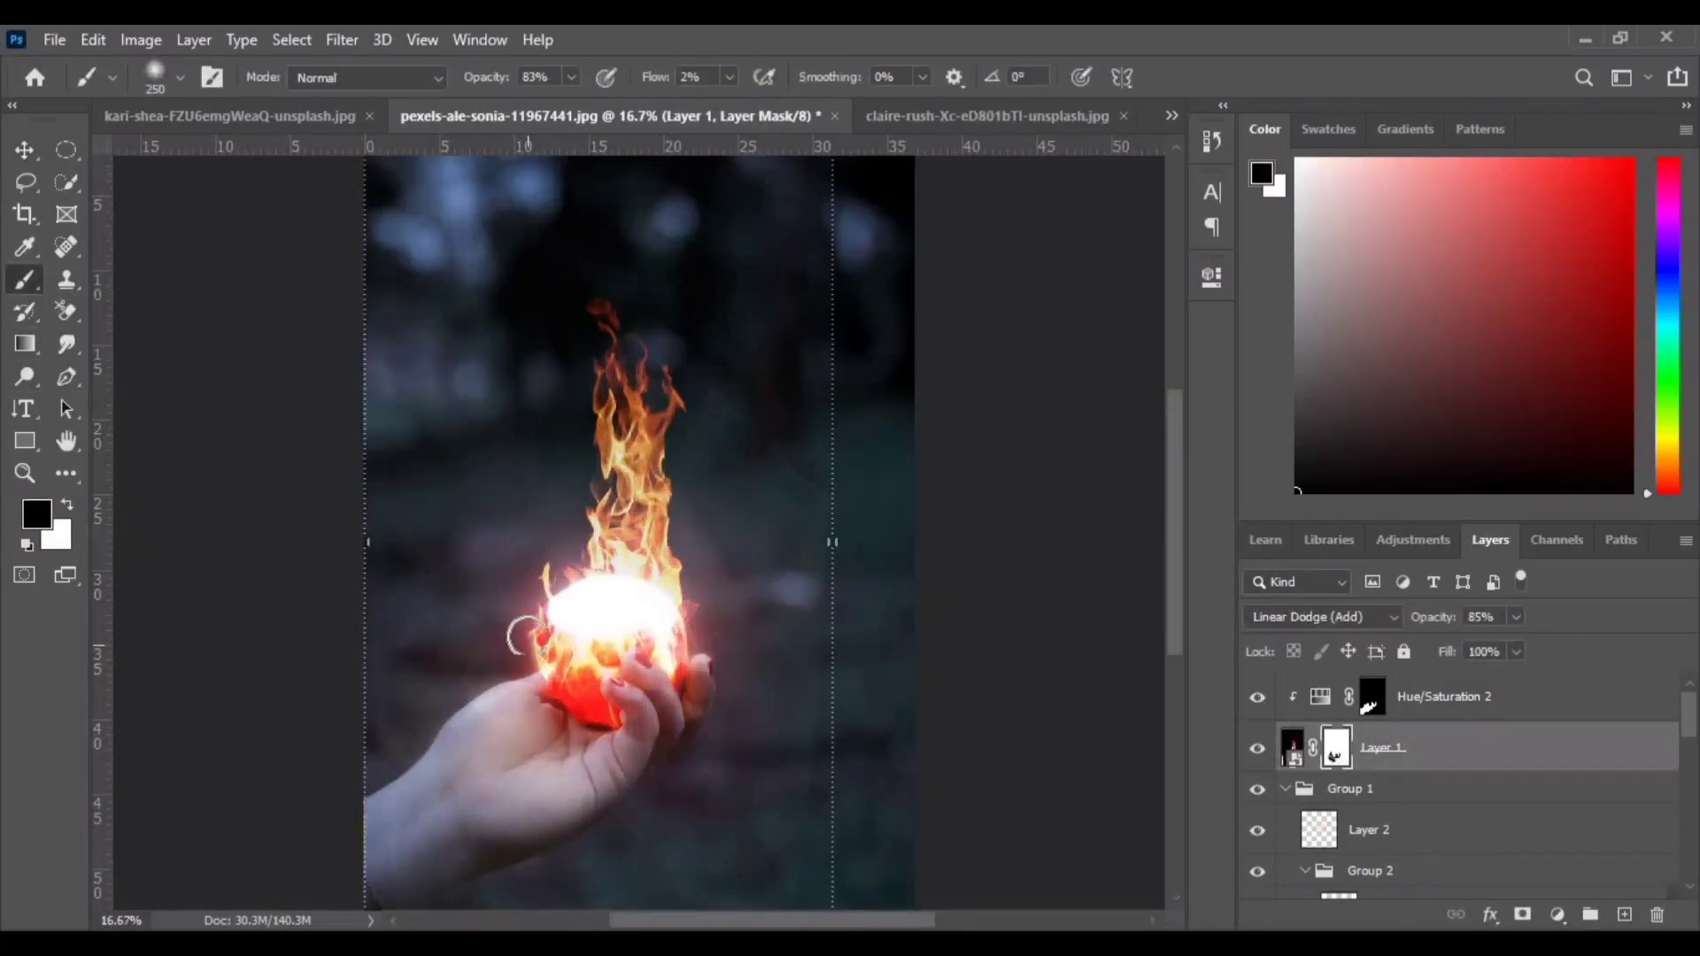
mouse_move(517, 624)
mouse_down()
mouse_move(520, 641)
mouse_move(527, 572)
mouse_move(545, 585)
mouse_up()
key(shift+0)
key(ctrl+z)
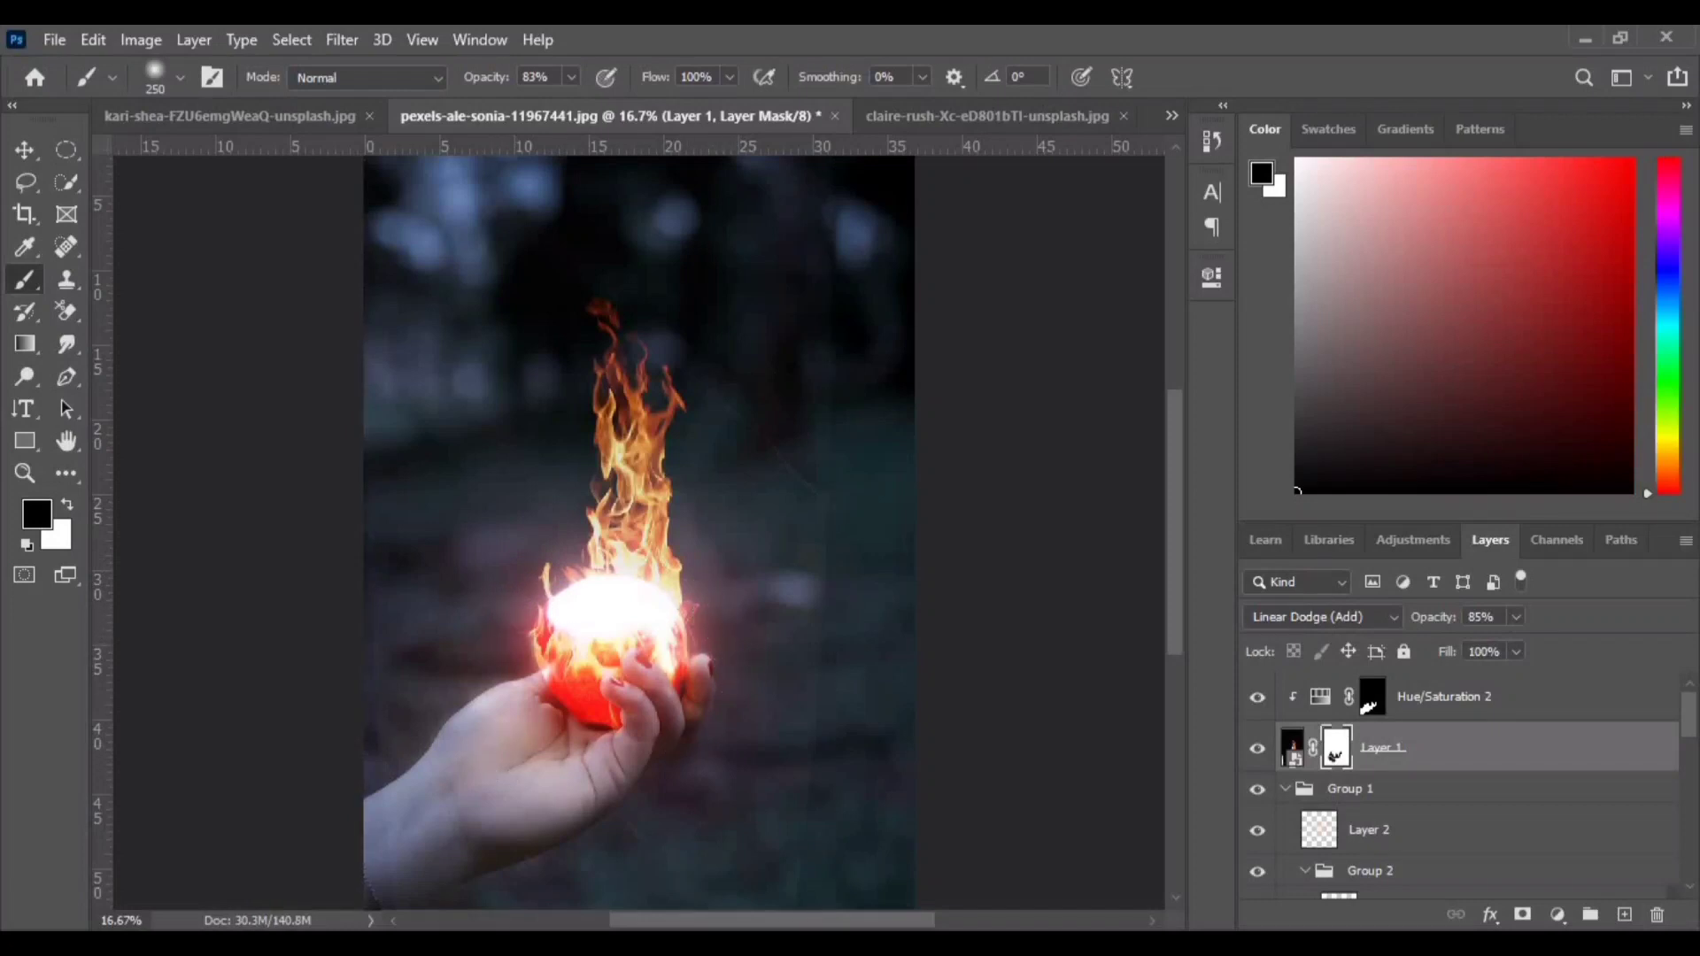
- Select the top Hue/Saturation 2 layer and open the Camera Raw Filter
key(ctrl+minus)
key(ctrl+plus)
click(341, 40)
mouse_move(381, 40)
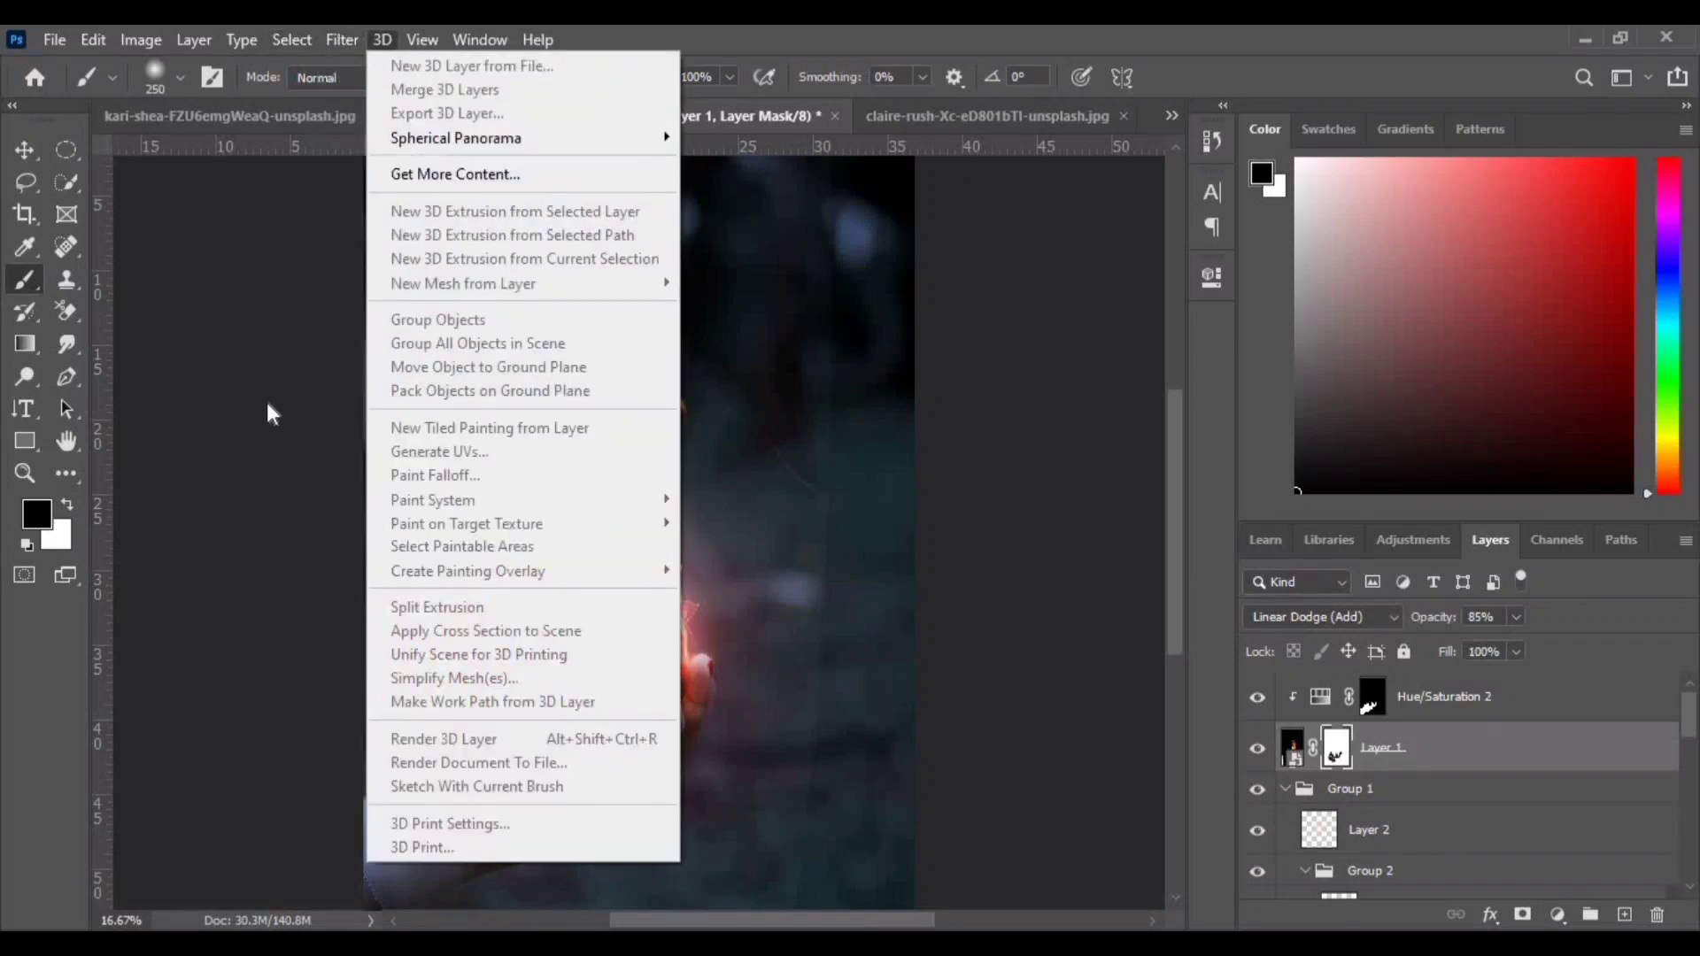
click(128, 426)
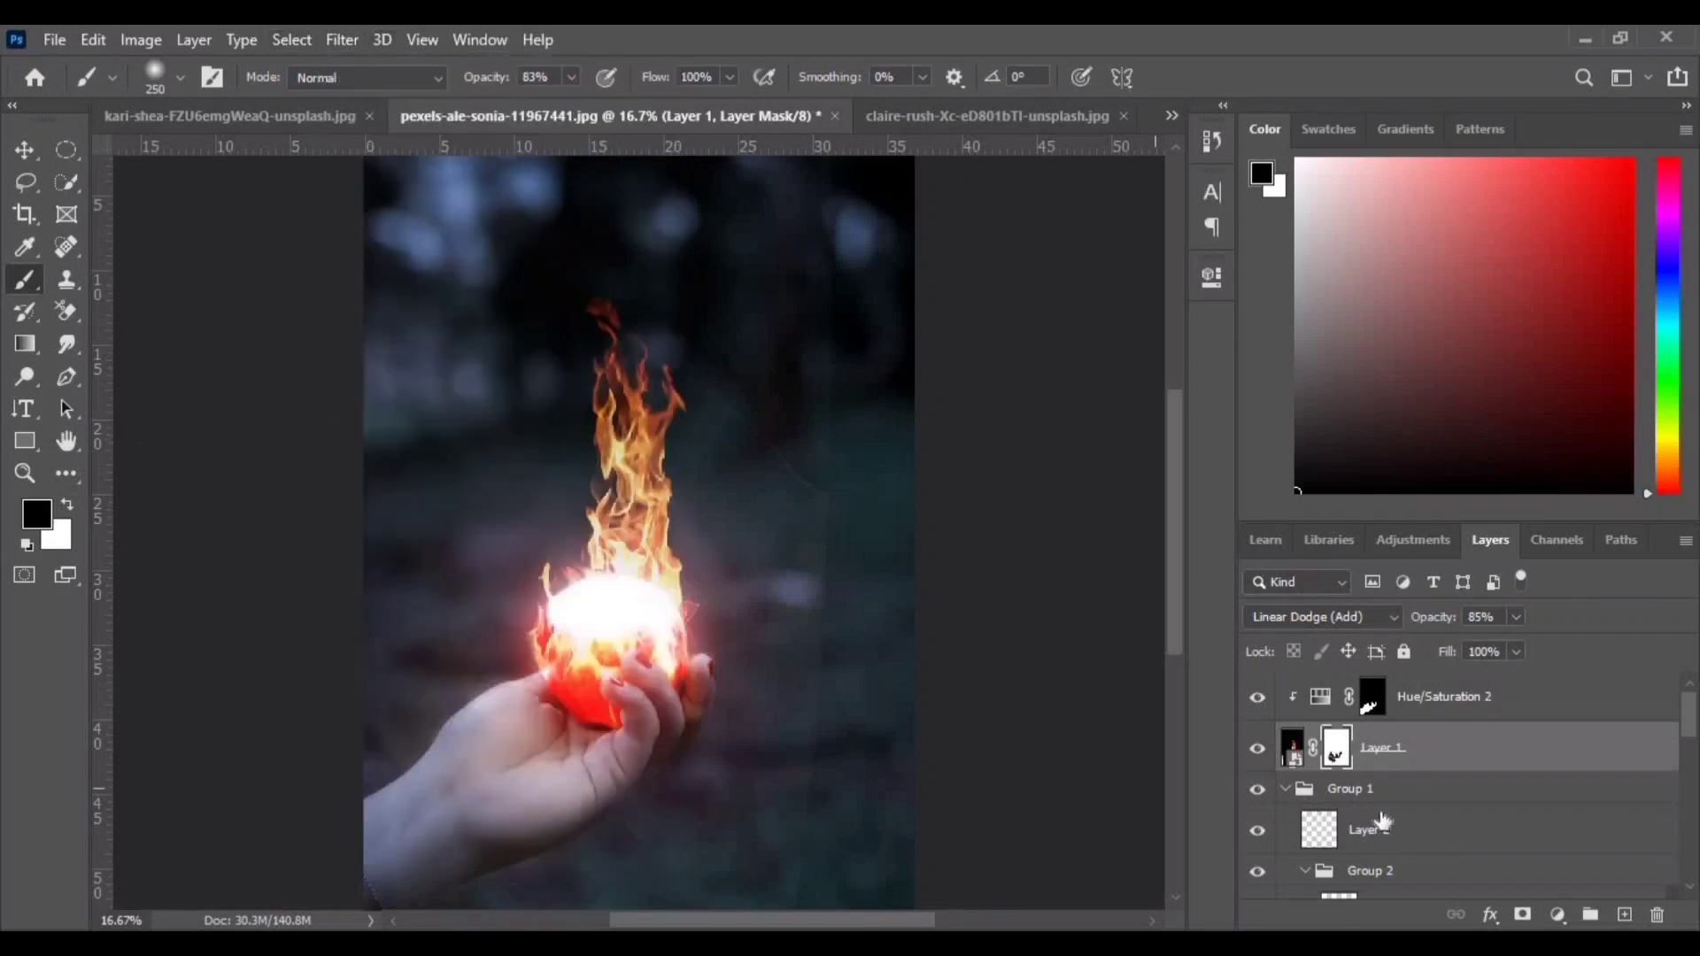
click(1439, 700)
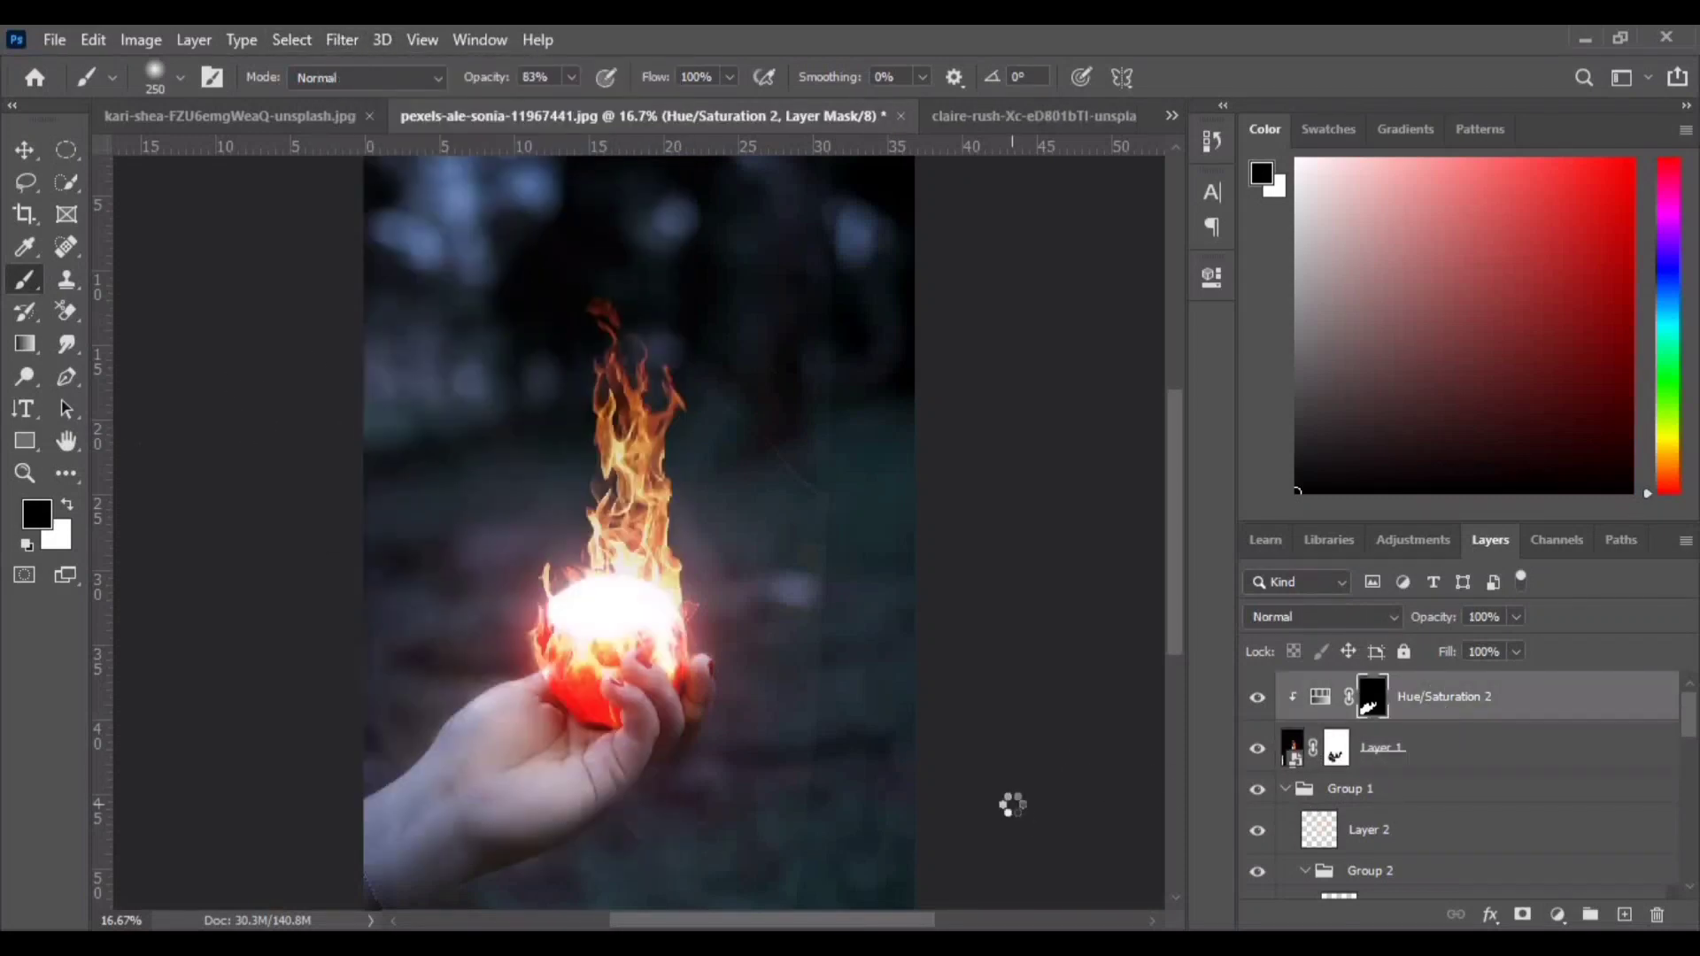
click(344, 40)
click(427, 189)
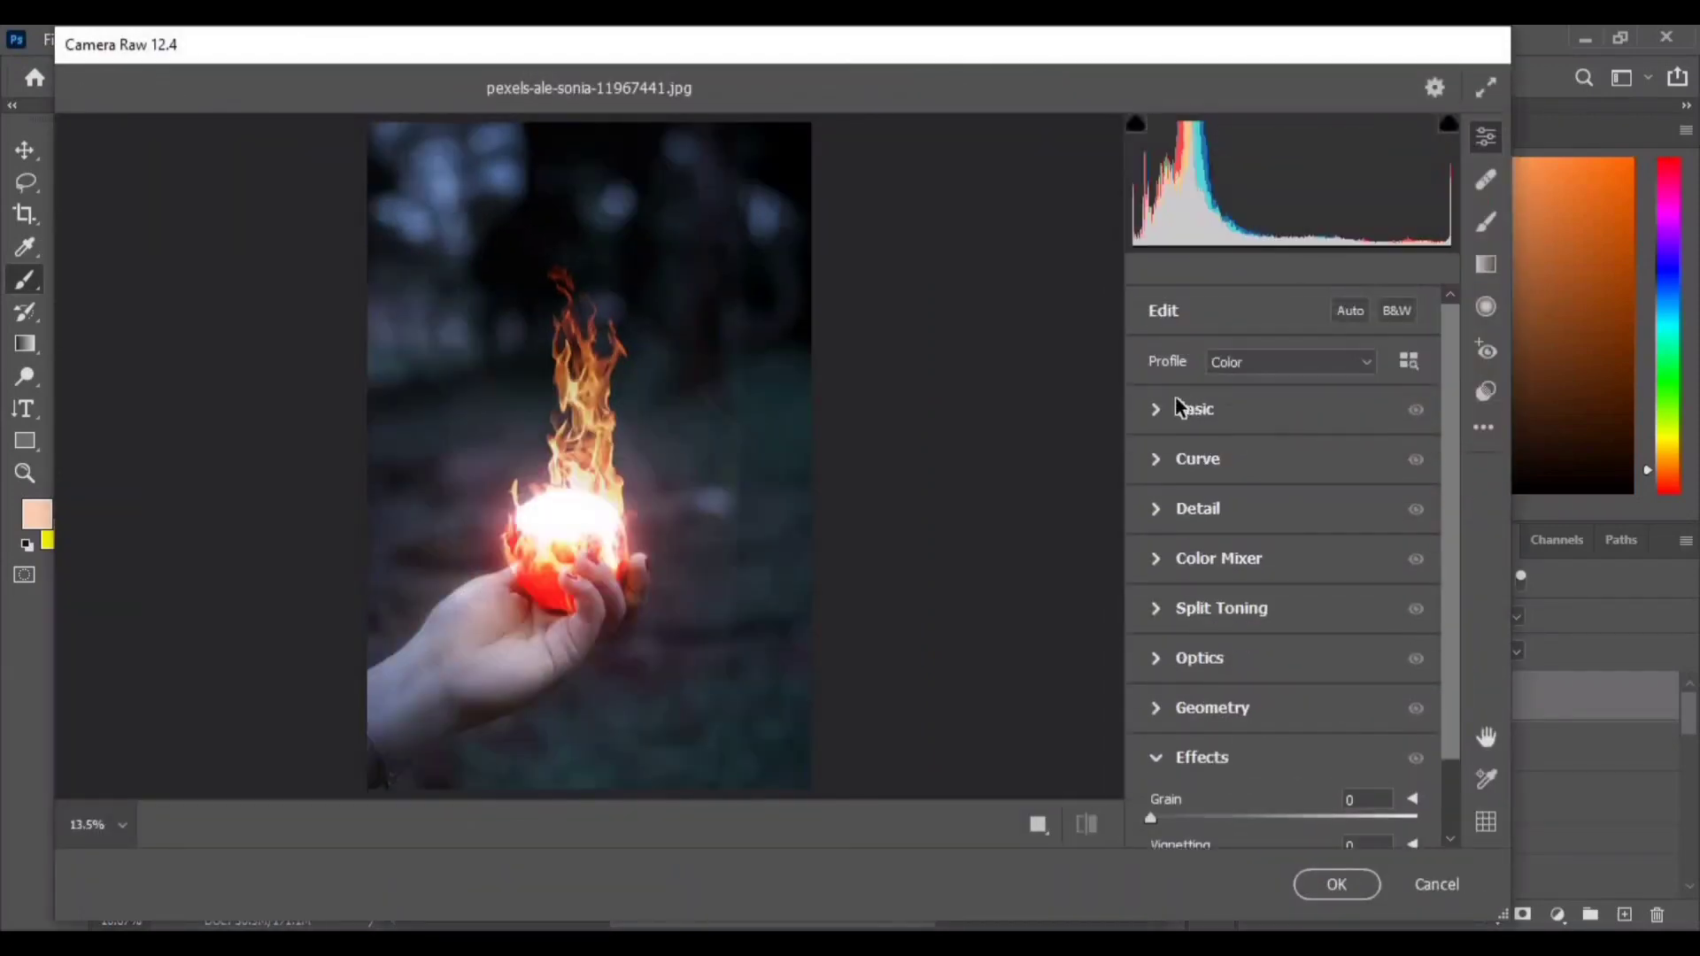
- In the Basic section, set Temperature to -3, Exposure to -0.15 and Contrast to +1
click(1165, 407)
drag(1284, 404, 1279, 410)
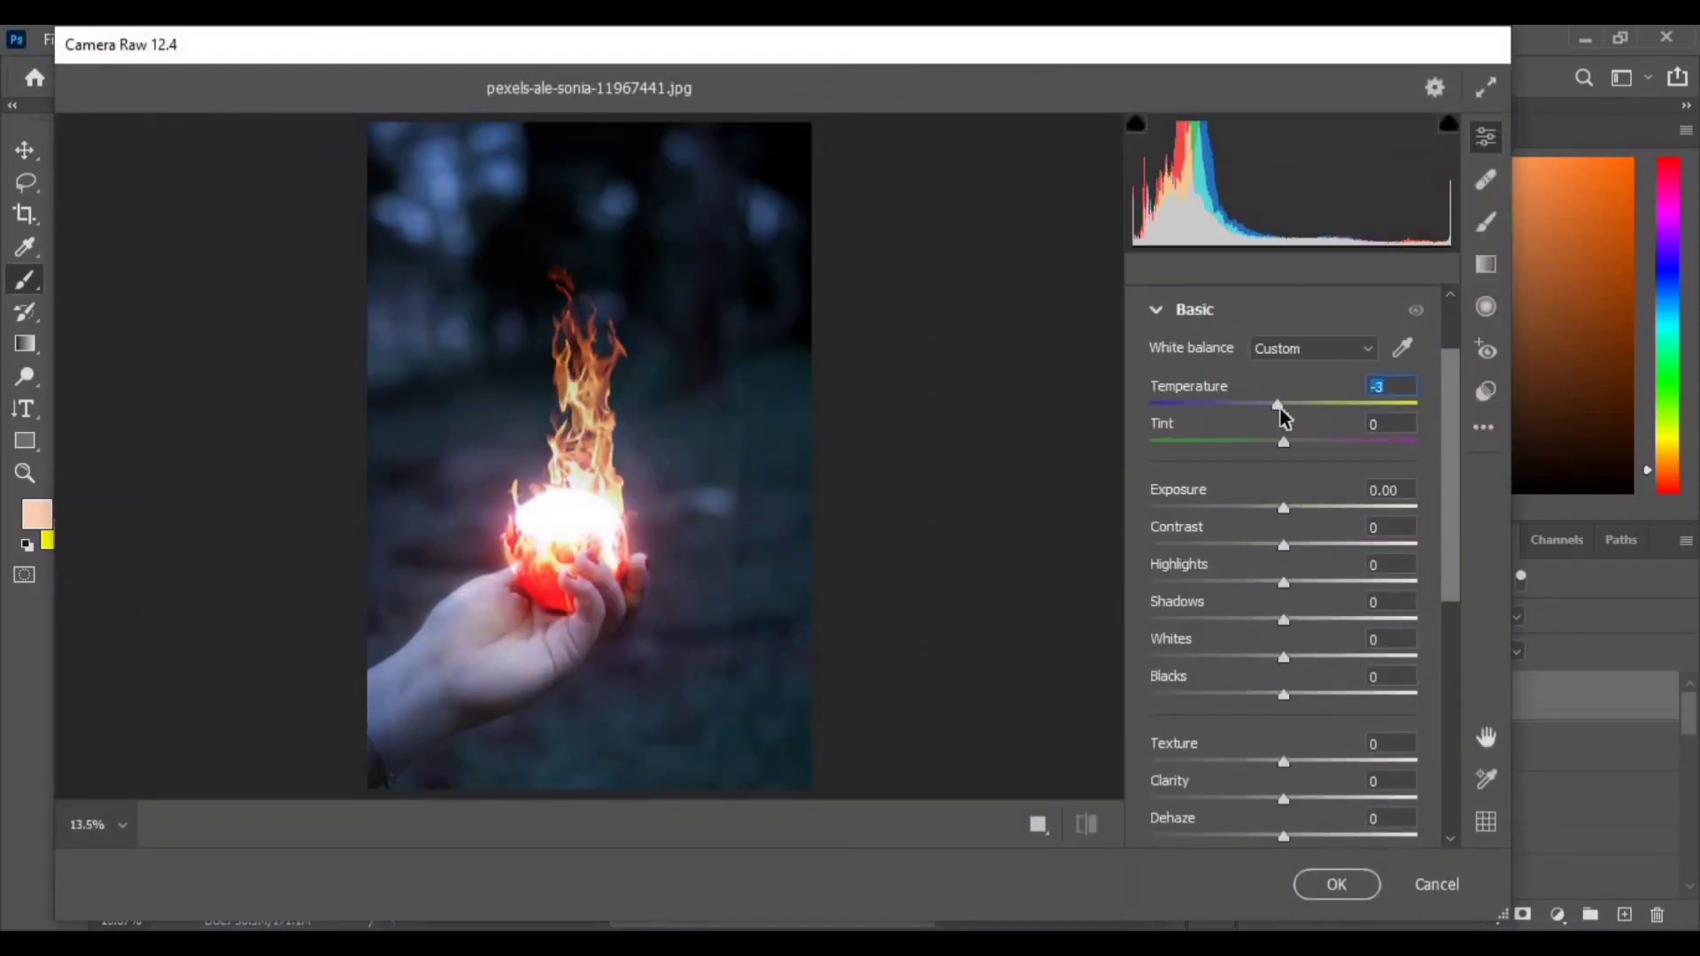
drag(1283, 508, 1286, 550)
scroll(1289, 562, down, 3)
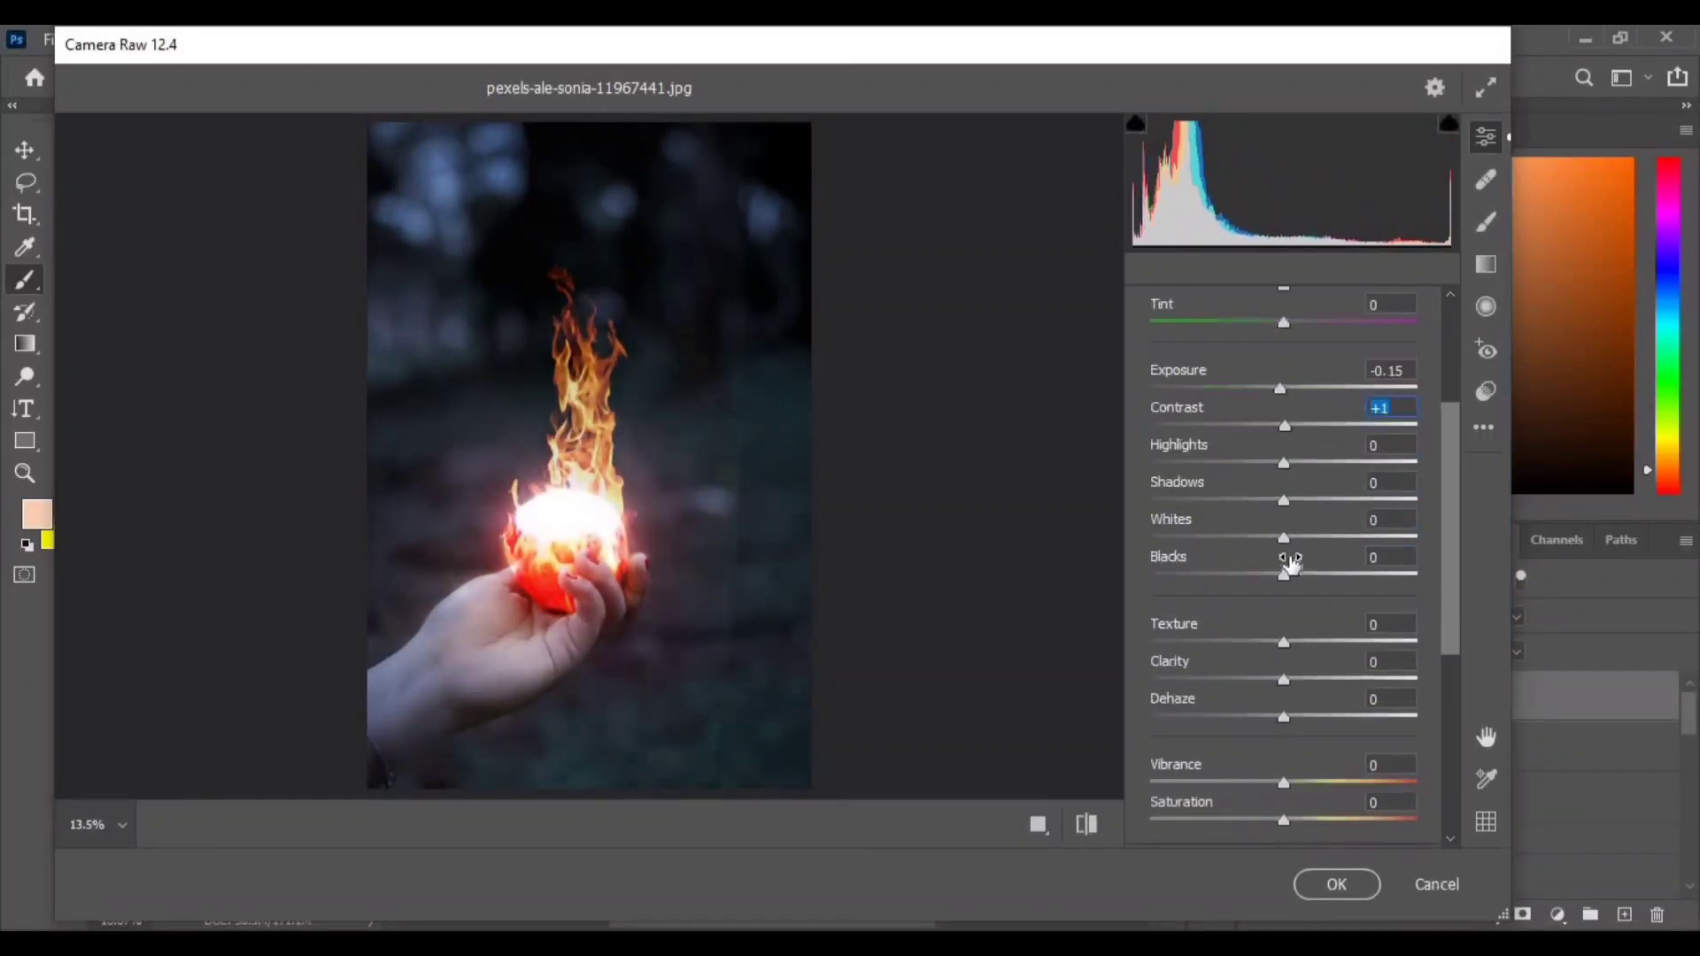
- In the Color Mixer, set the hue of Reds to -2, Oranges +1, Yellows -3 and Greens -5
scroll(1294, 597, down, 3)
click(1163, 575)
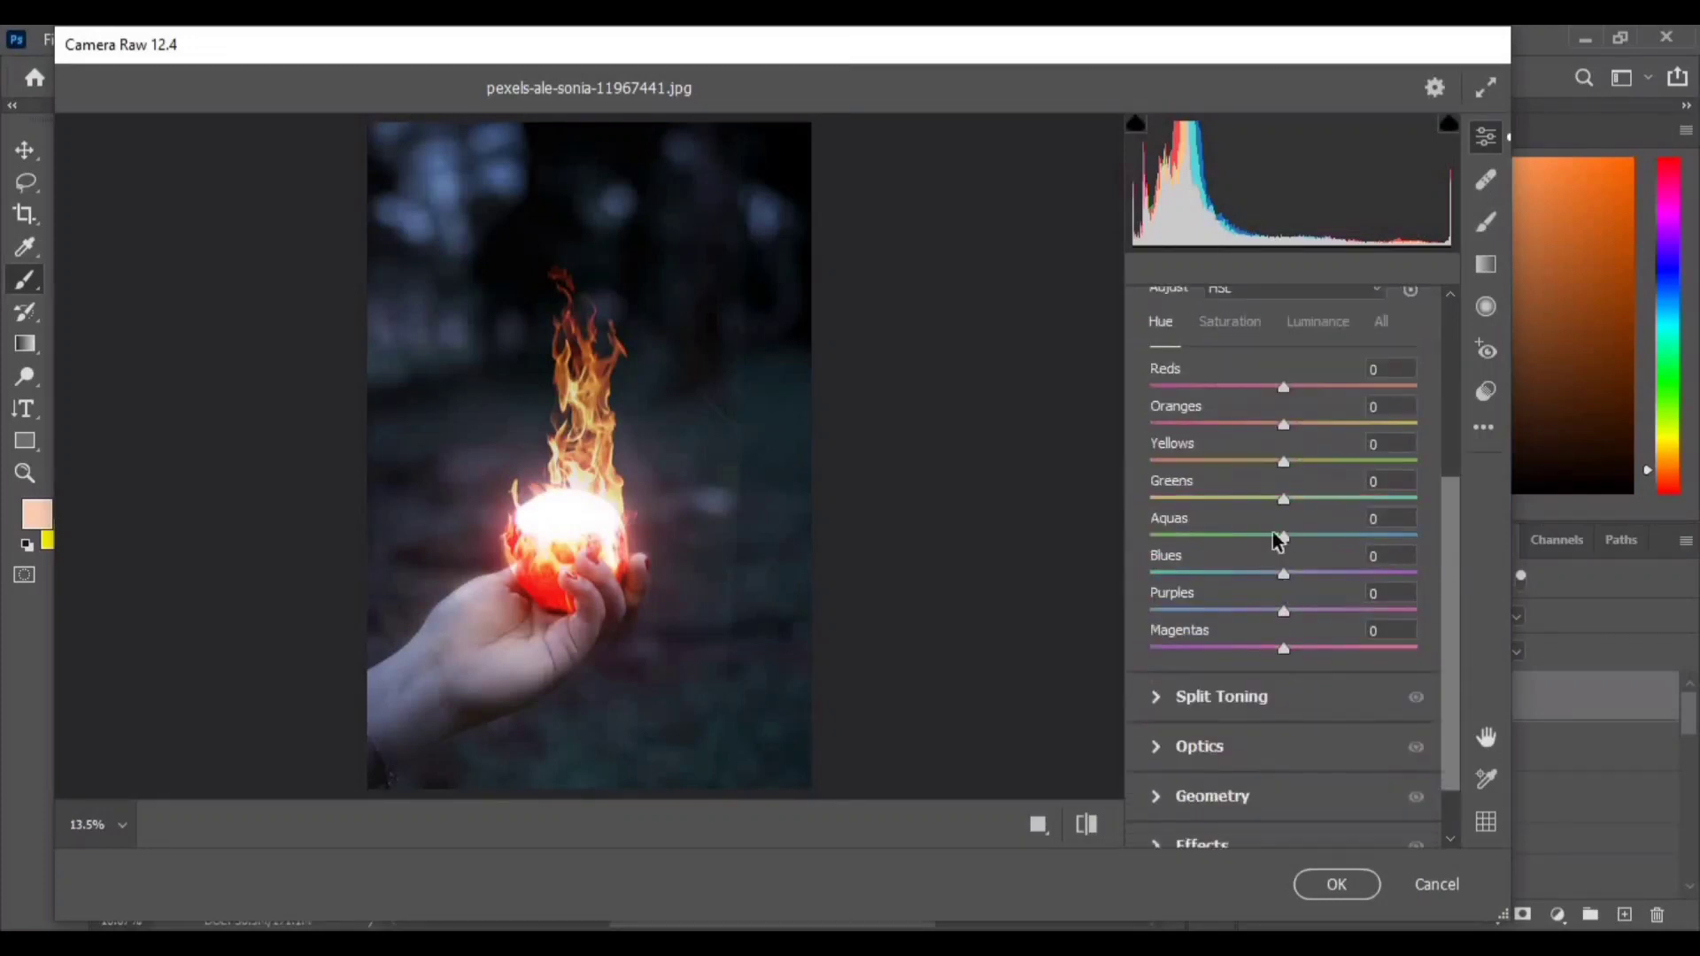
drag(1284, 390, 1279, 492)
click(1283, 502)
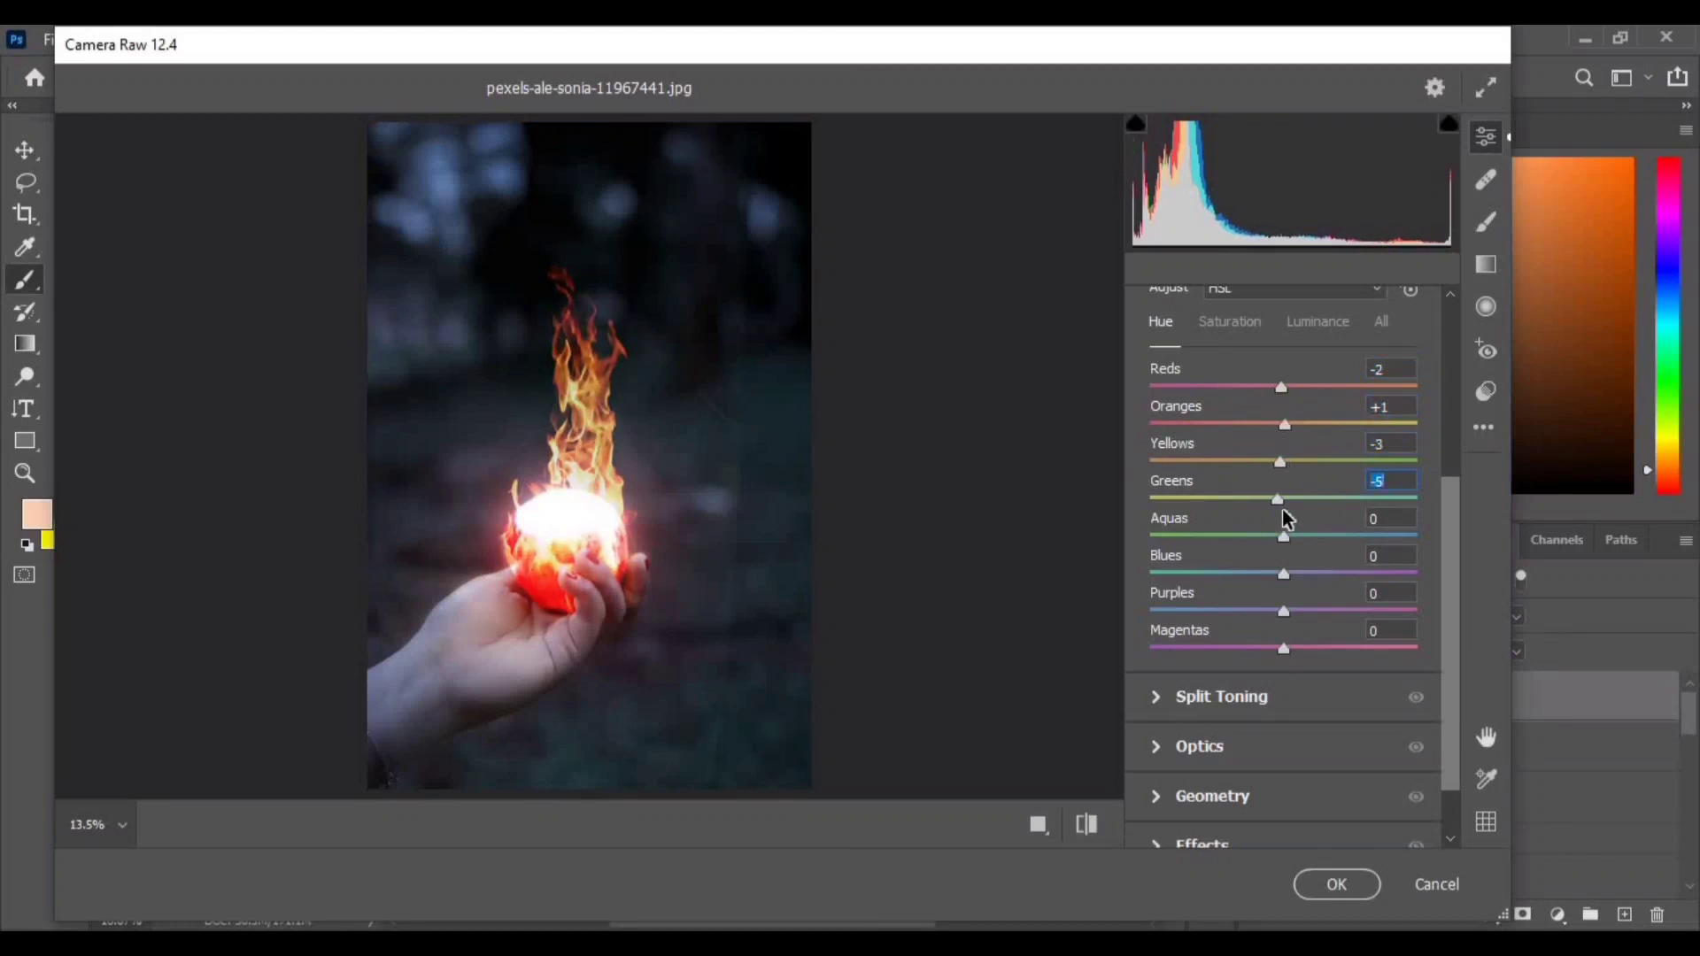
- In Split Toning, set highlight Hue to 7, highlight Saturation to 21 and Balance to 12
scroll(1160, 618, down, 1)
click(1159, 619)
drag(1169, 536, 1408, 534)
mouse_move(1151, 498)
mouse_down()
mouse_move(1343, 496)
mouse_move(1122, 535)
mouse_move(1153, 523)
mouse_up()
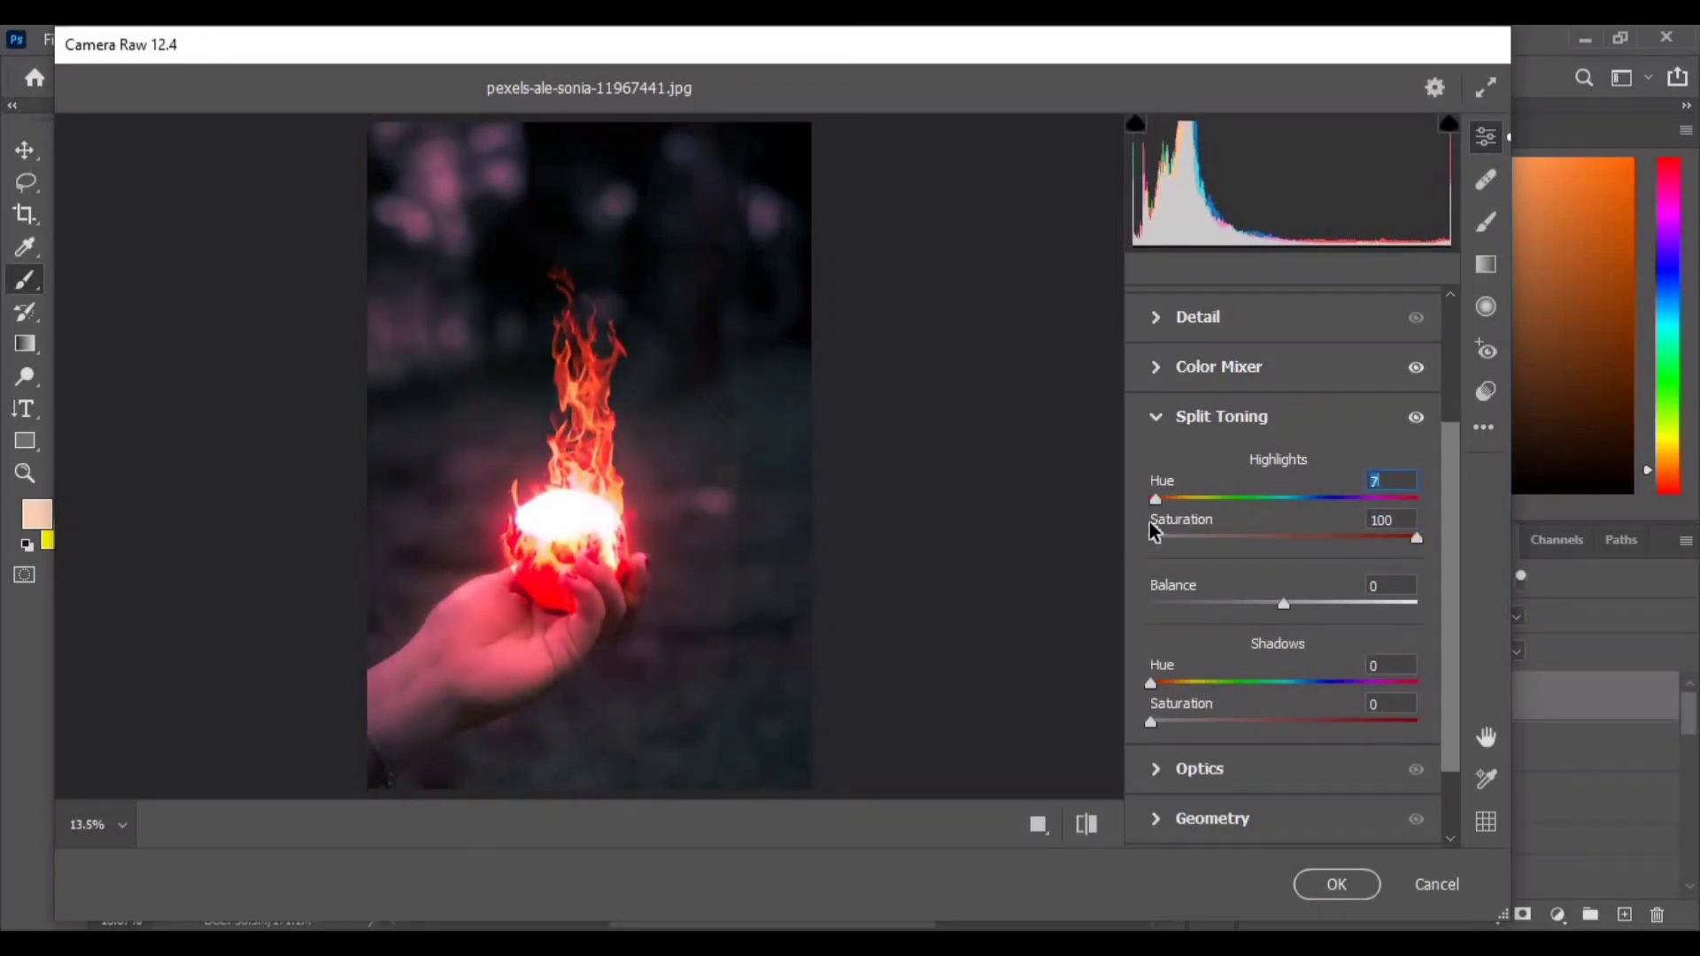
drag(1413, 537, 1213, 537)
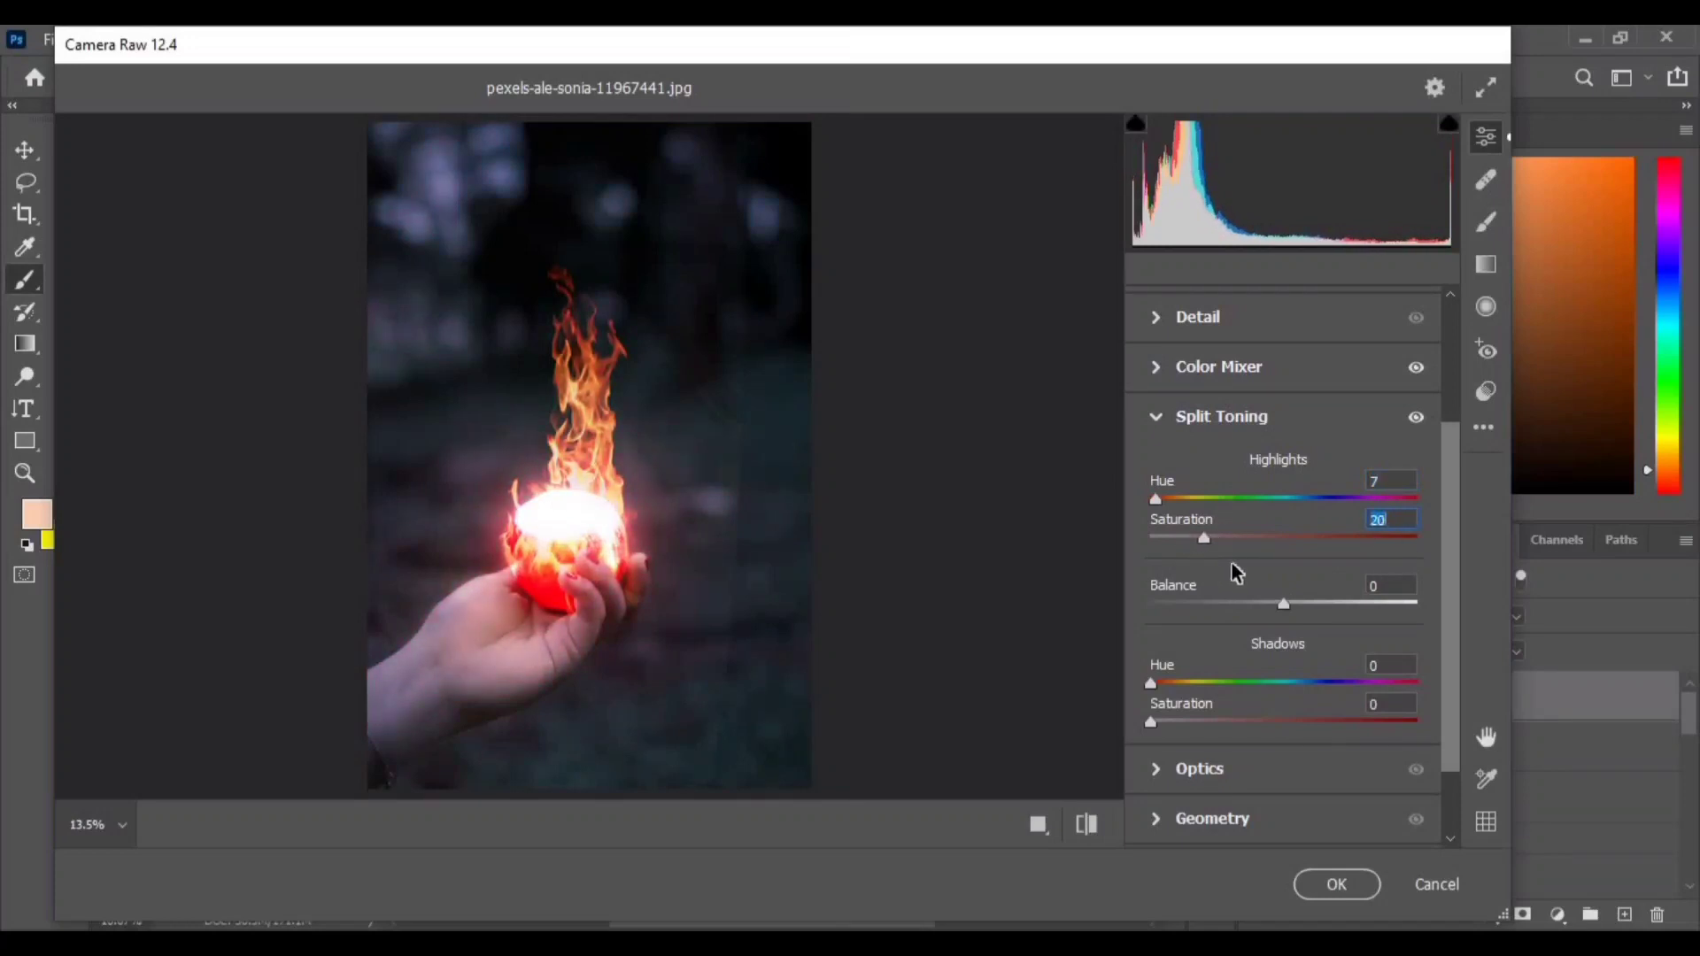
drag(1288, 611, 1410, 625)
scroll(1165, 602, down, 1)
drag(1228, 586, 1110, 607)
drag(1406, 631, 1078, 632)
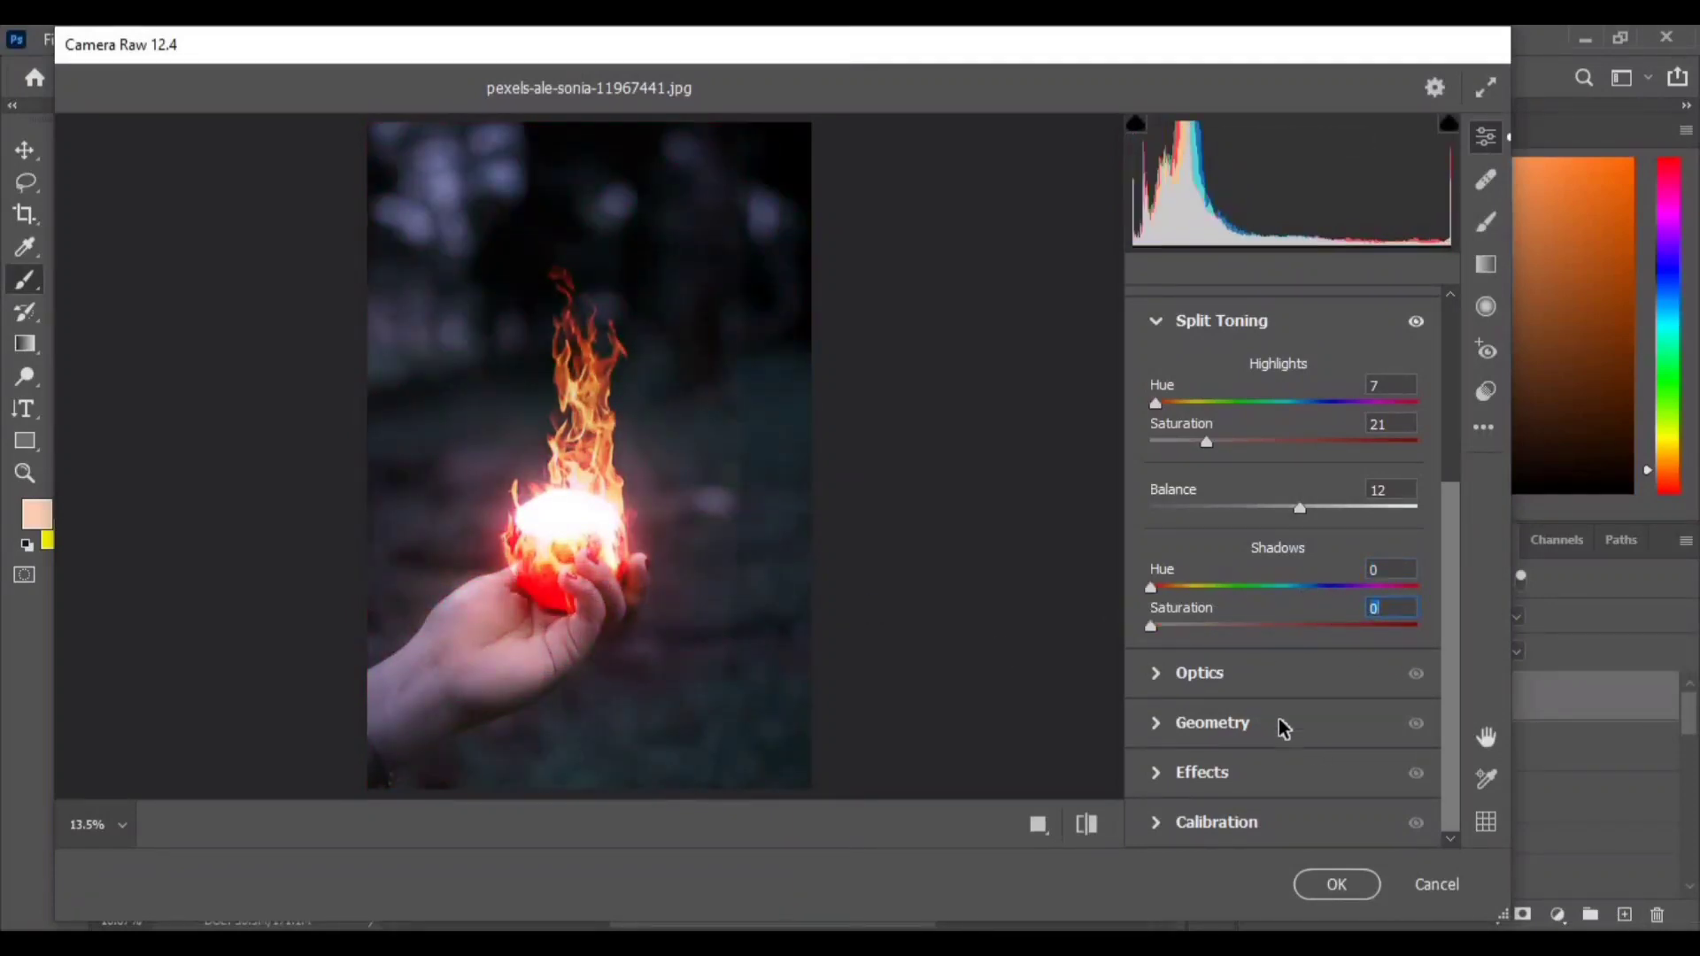
drag(1188, 450, 1196, 463)
- Open the Effects and Calibration sections and apply the Camera Raw Filter
click(1239, 772)
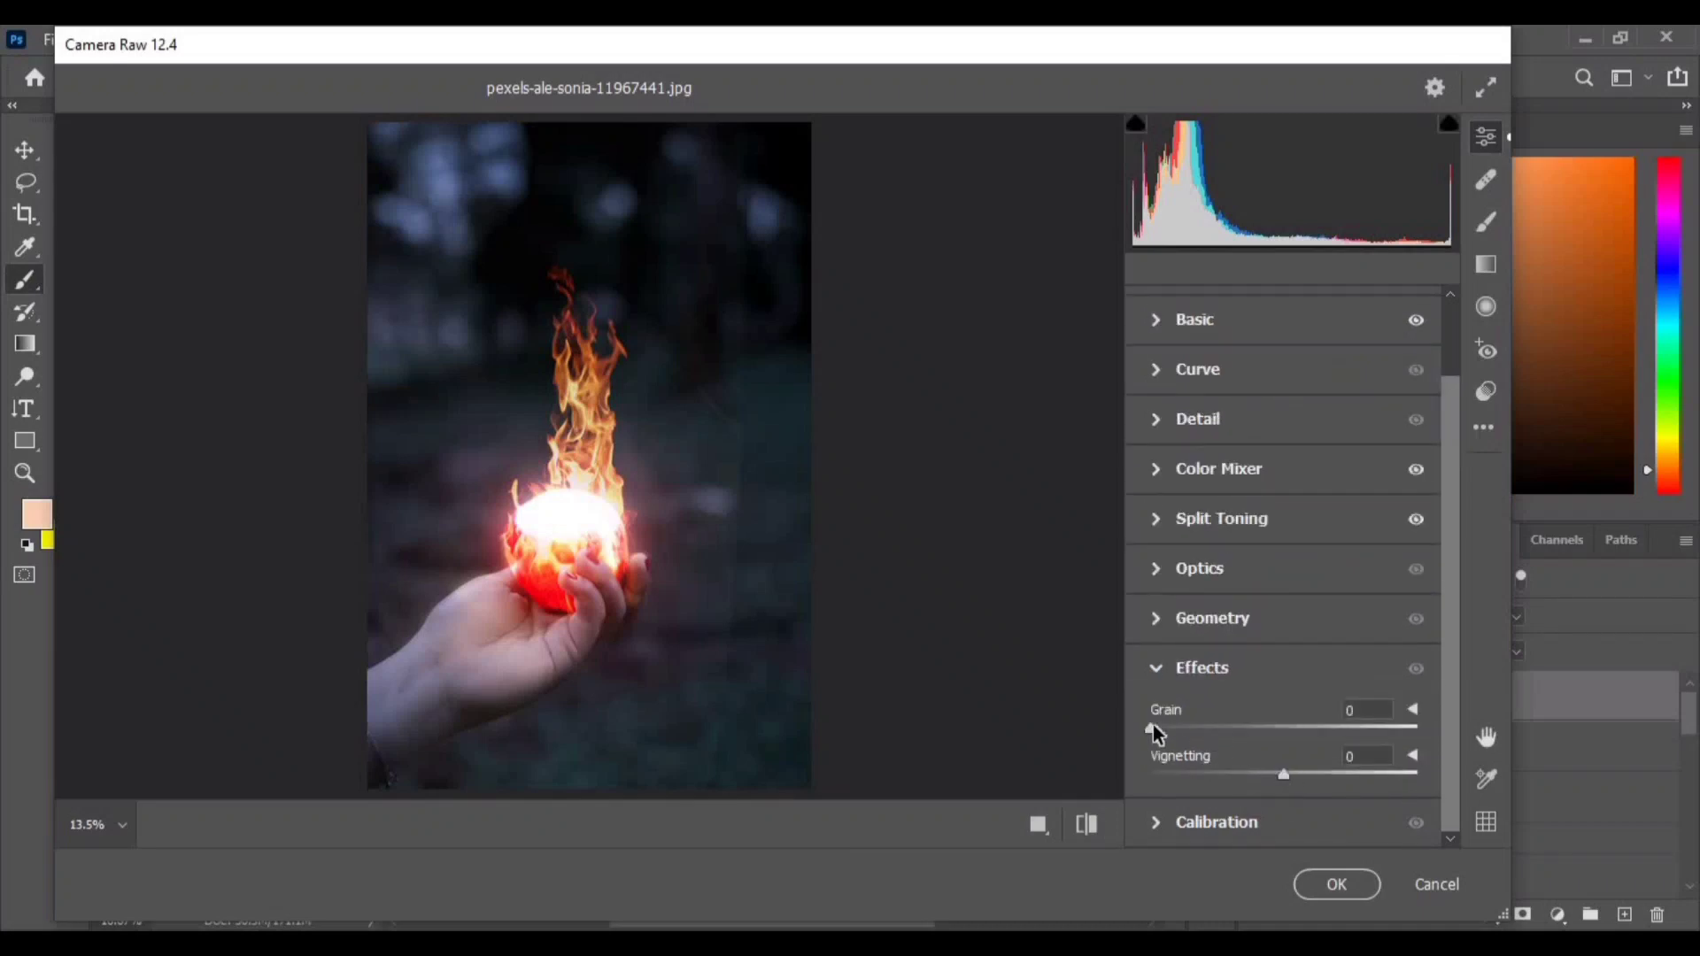
click(1216, 822)
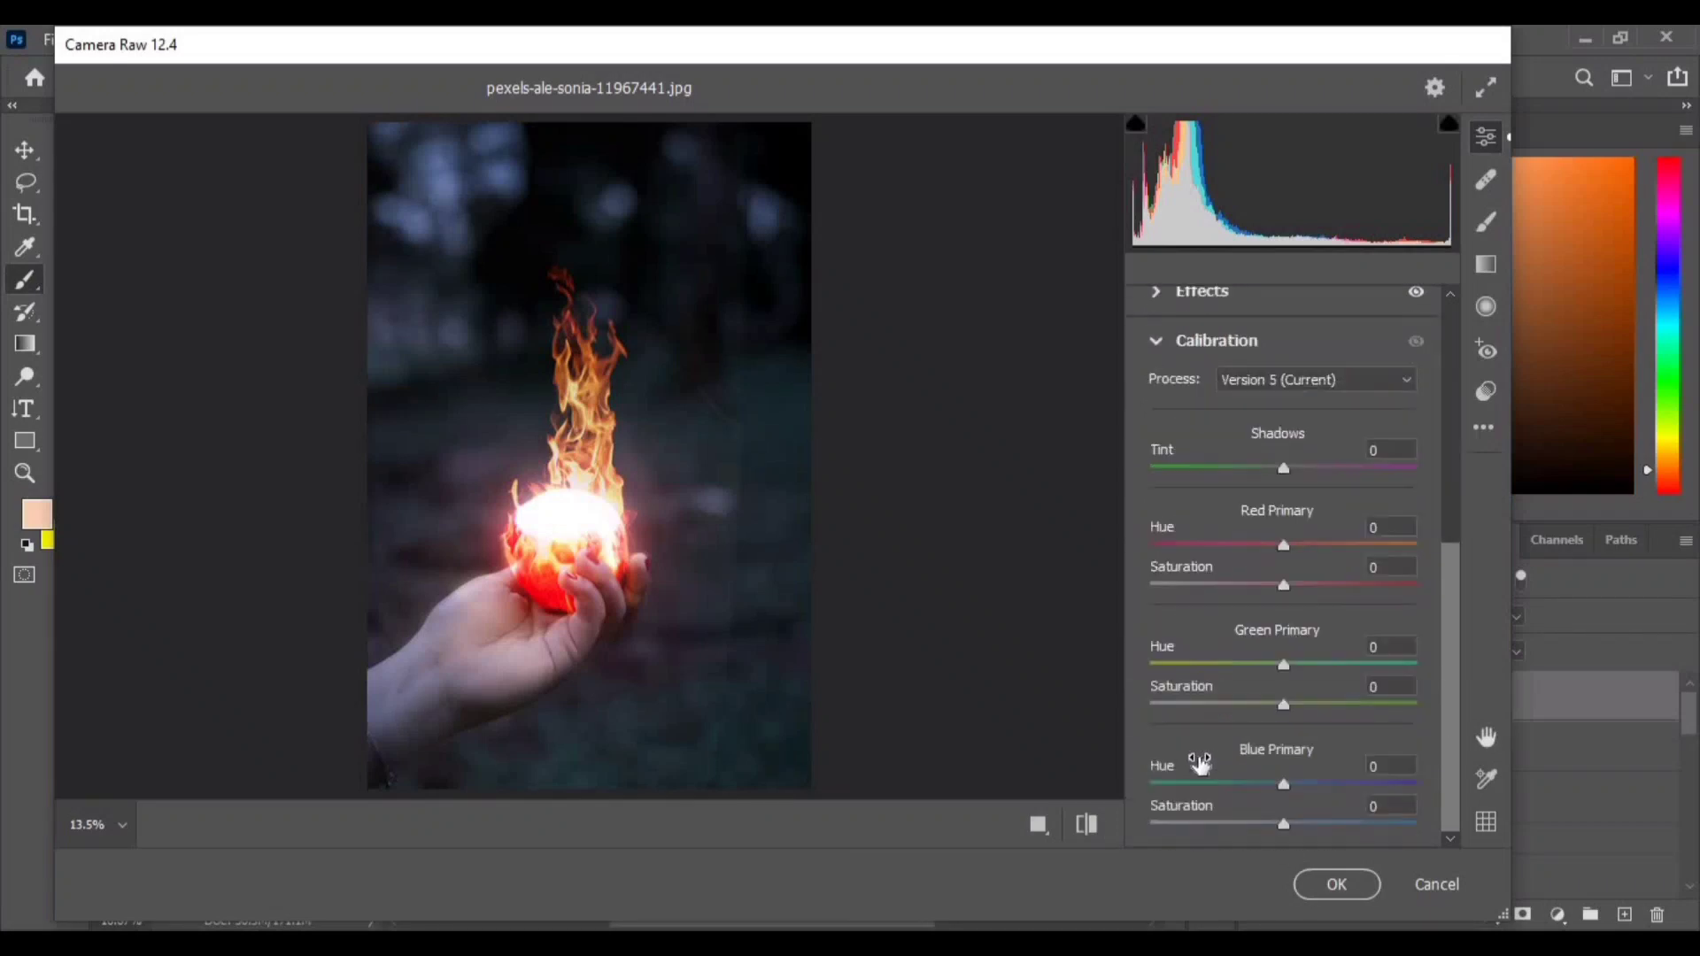
click(1337, 883)
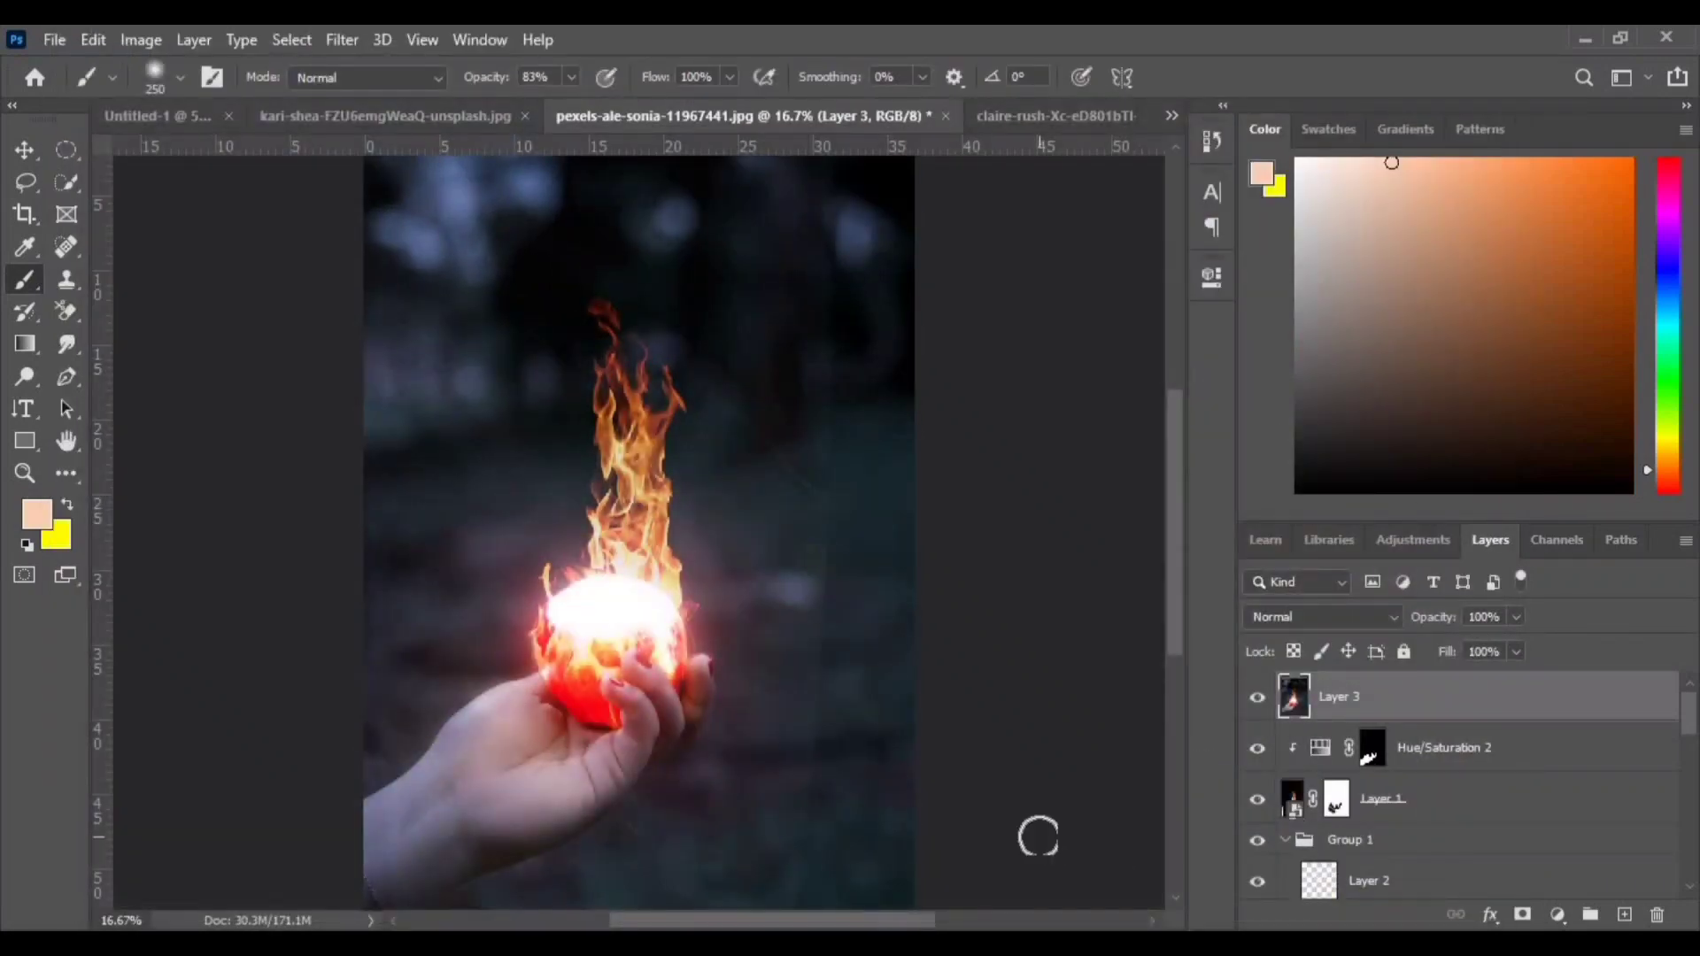